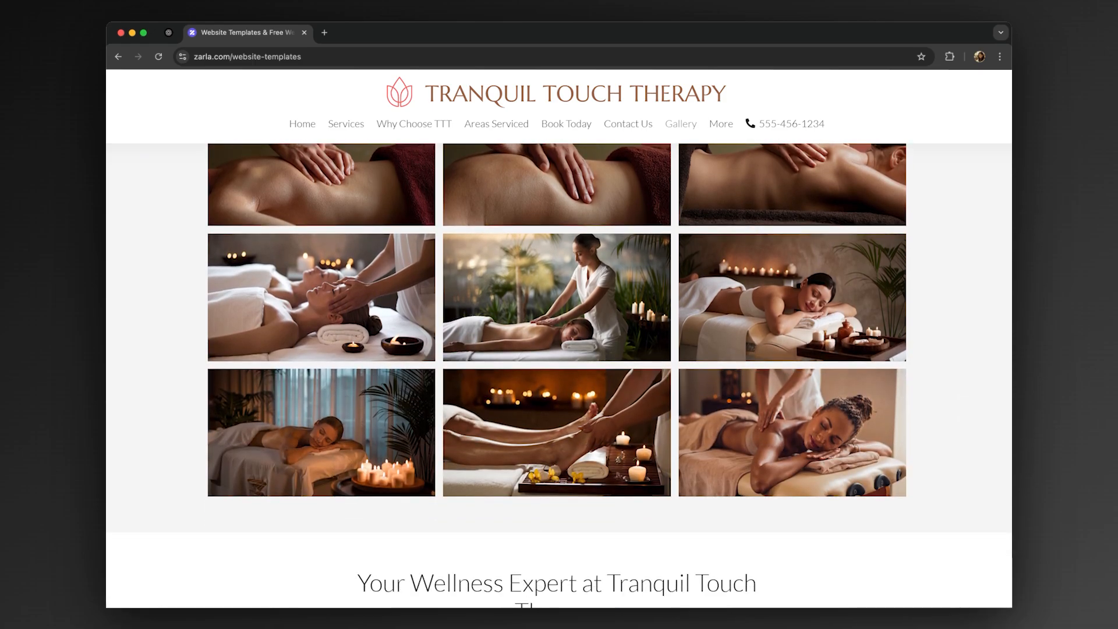
- Examine the finished Tranquil Touch Therapy website from its gallery through pricing, reviews, FAQs and service areas to the booking section
{"action": "scroll", "coordinate": [559, 373], "scroll_direction": "down", "scroll_amount": 10}
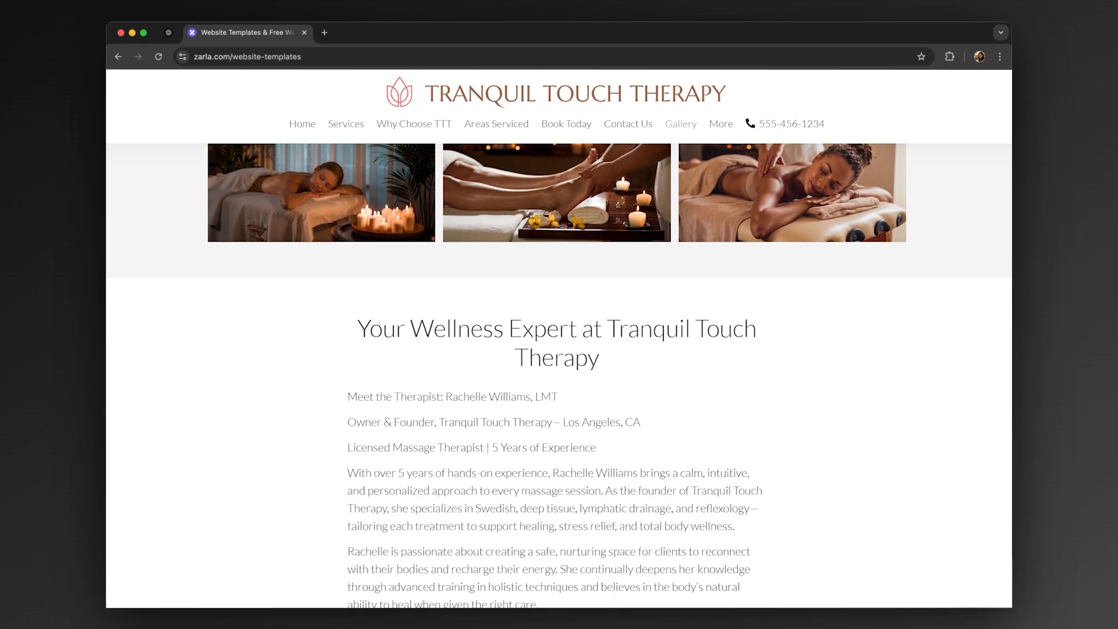
{"action": "scroll", "coordinate": [559, 372], "scroll_direction": "down", "scroll_amount": 2}
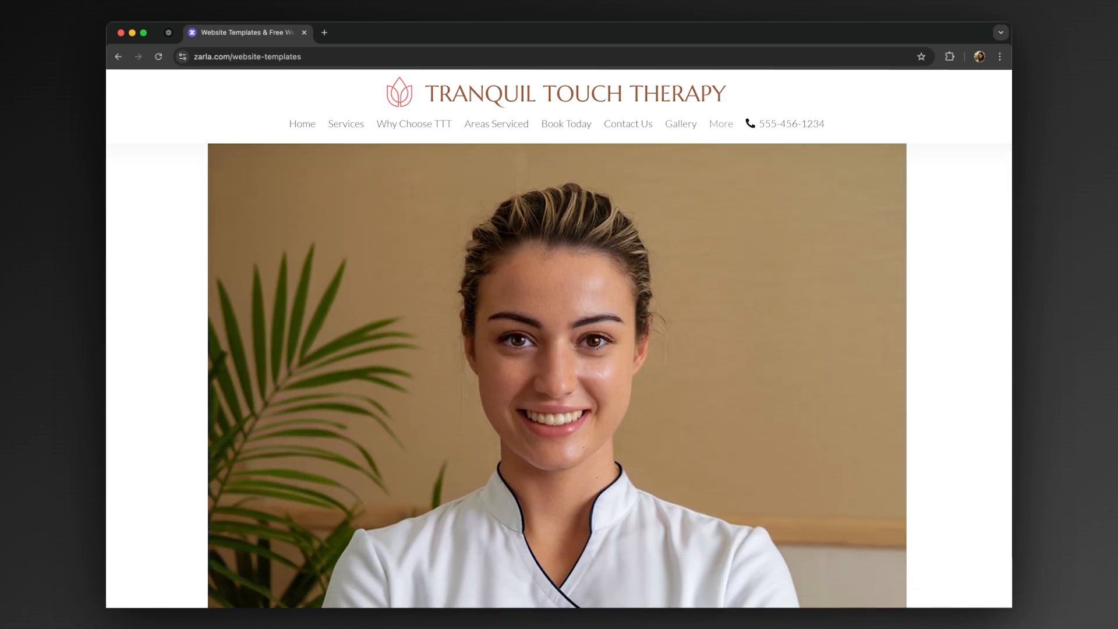
{"action": "scroll", "coordinate": [559, 372], "scroll_direction": "down", "scroll_amount": 6}
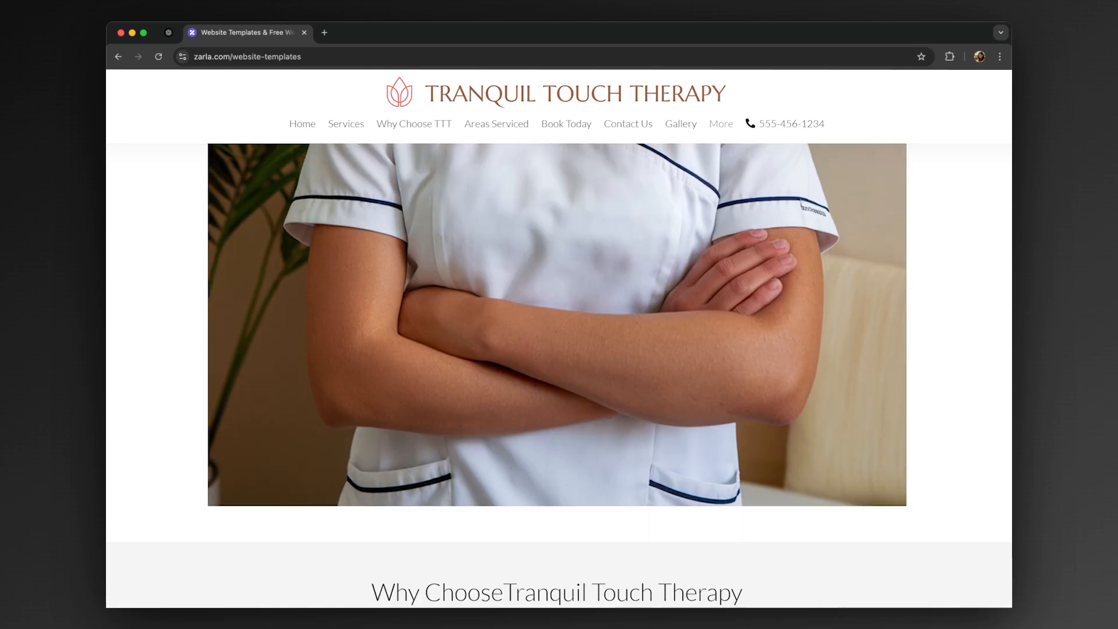
{"action": "scroll", "coordinate": [559, 373], "scroll_direction": "down", "scroll_amount": 8}
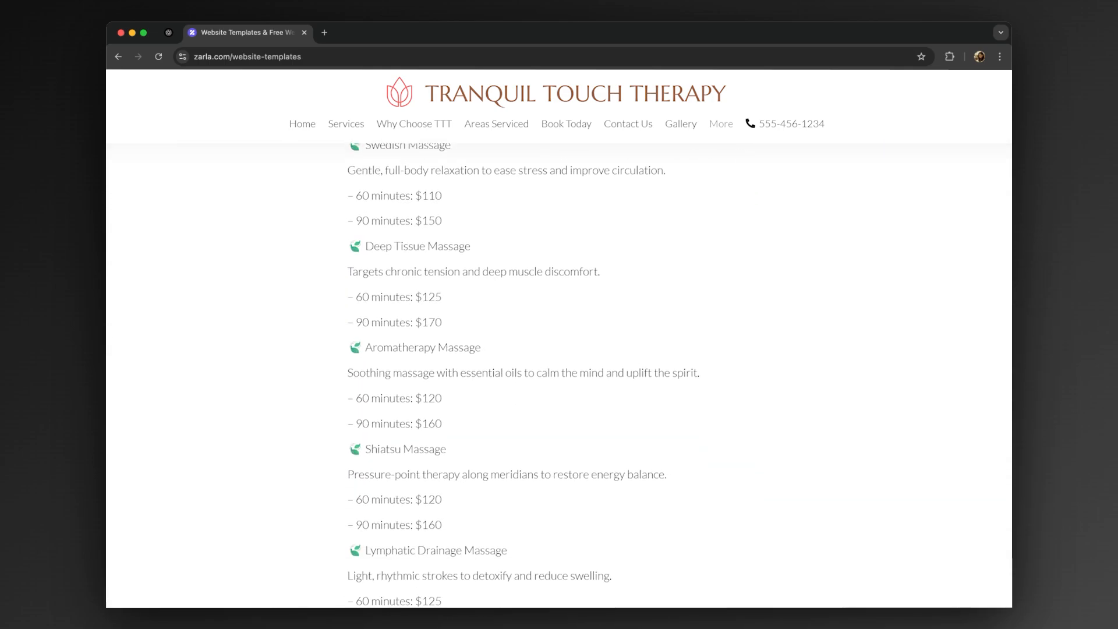
{"action": "scroll", "coordinate": [559, 373], "scroll_direction": "down", "scroll_amount": 15}
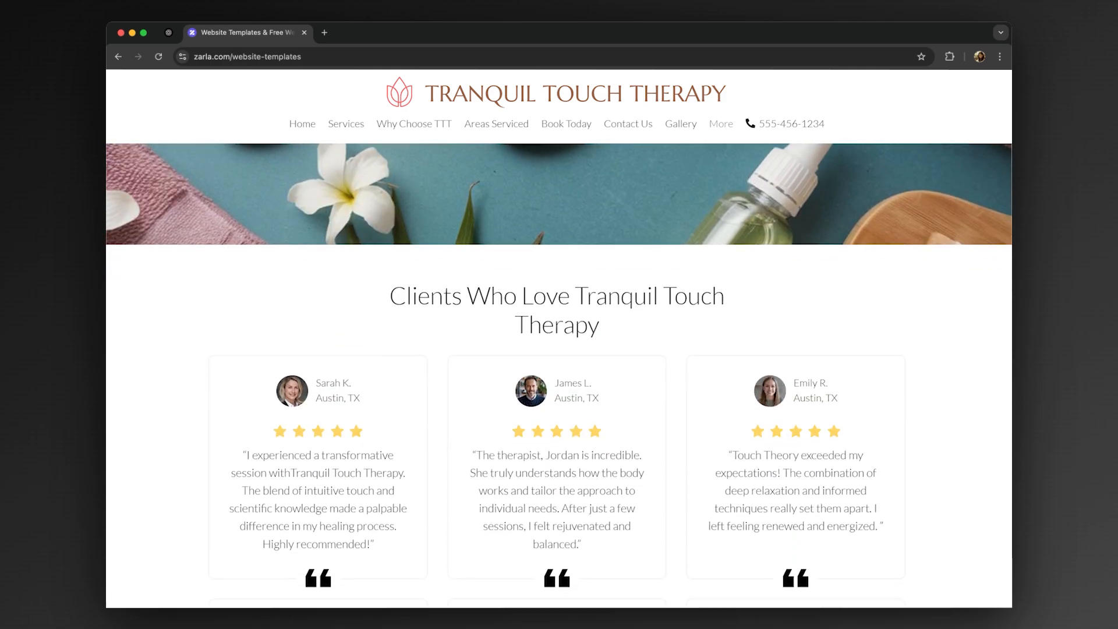
{"action": "scroll", "coordinate": [559, 373], "scroll_direction": "down", "scroll_amount": 5}
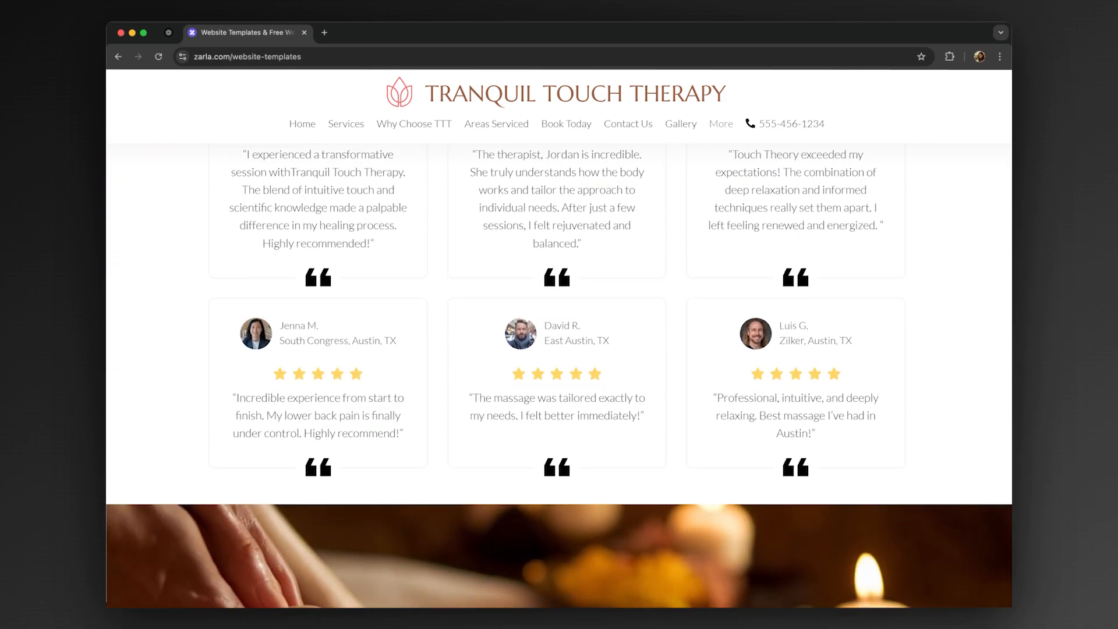
{"action": "scroll", "coordinate": [559, 372], "scroll_direction": "down", "scroll_amount": 5}
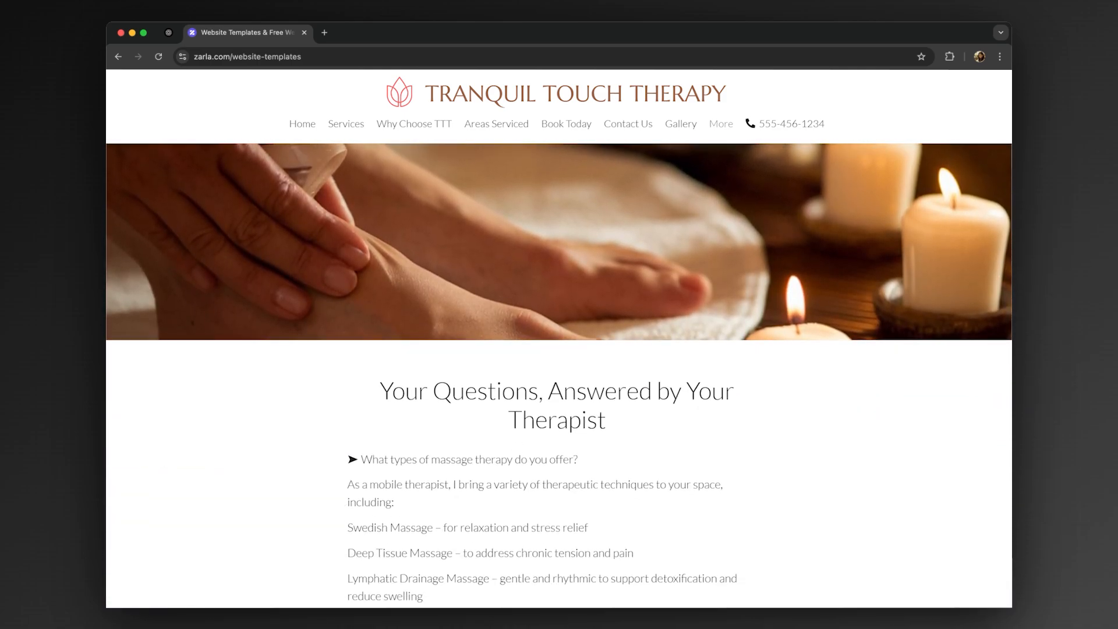
{"action": "scroll", "coordinate": [559, 372], "scroll_direction": "down", "scroll_amount": 6}
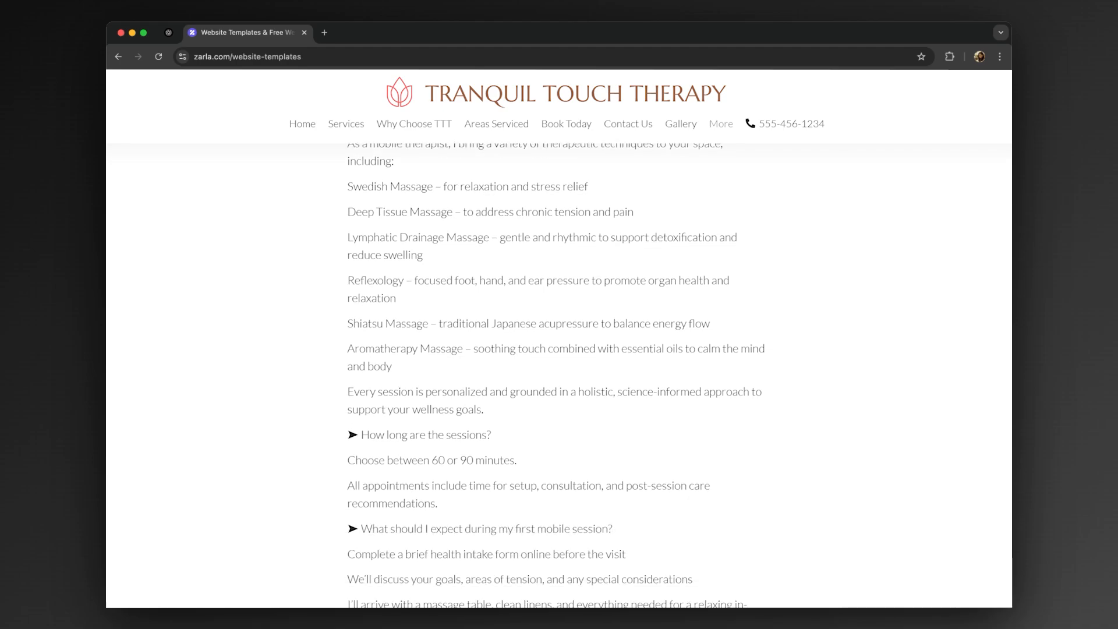
{"action": "scroll", "coordinate": [559, 373], "scroll_direction": "down", "scroll_amount": 12}
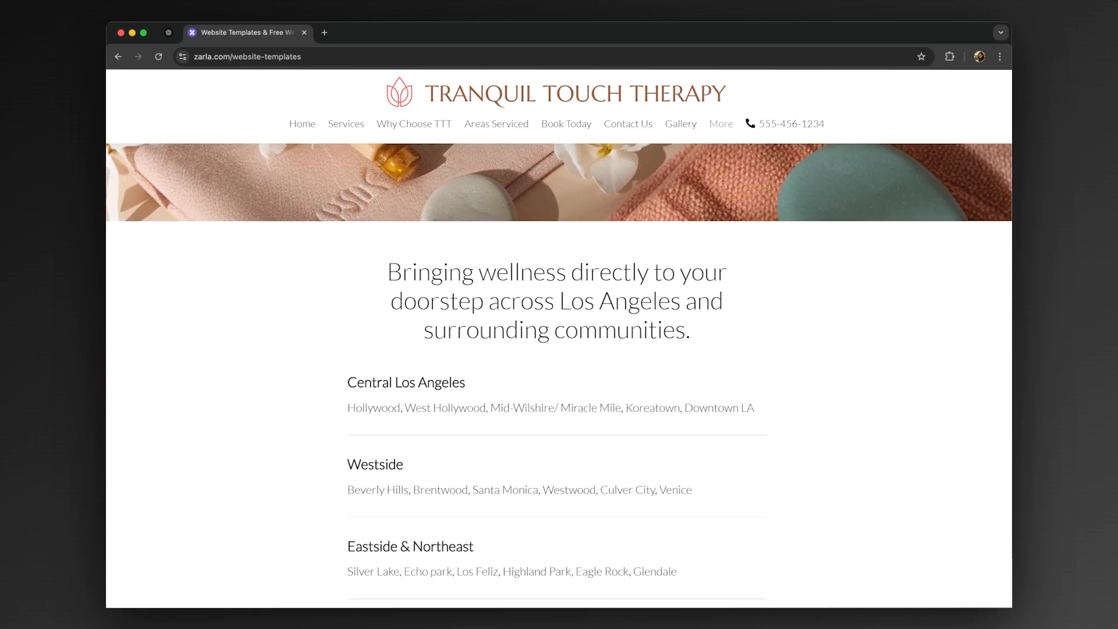
{"action": "scroll", "coordinate": [559, 372], "scroll_direction": "down", "scroll_amount": 10}
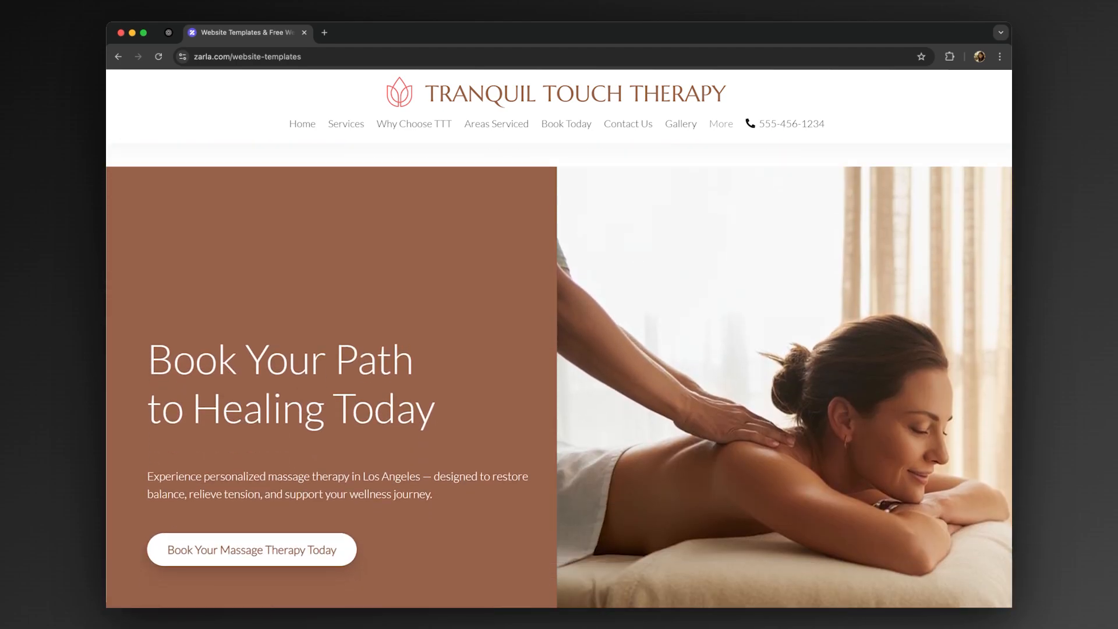
{"action": "scroll", "coordinate": [559, 384], "scroll_direction": "down", "scroll_amount": 8}
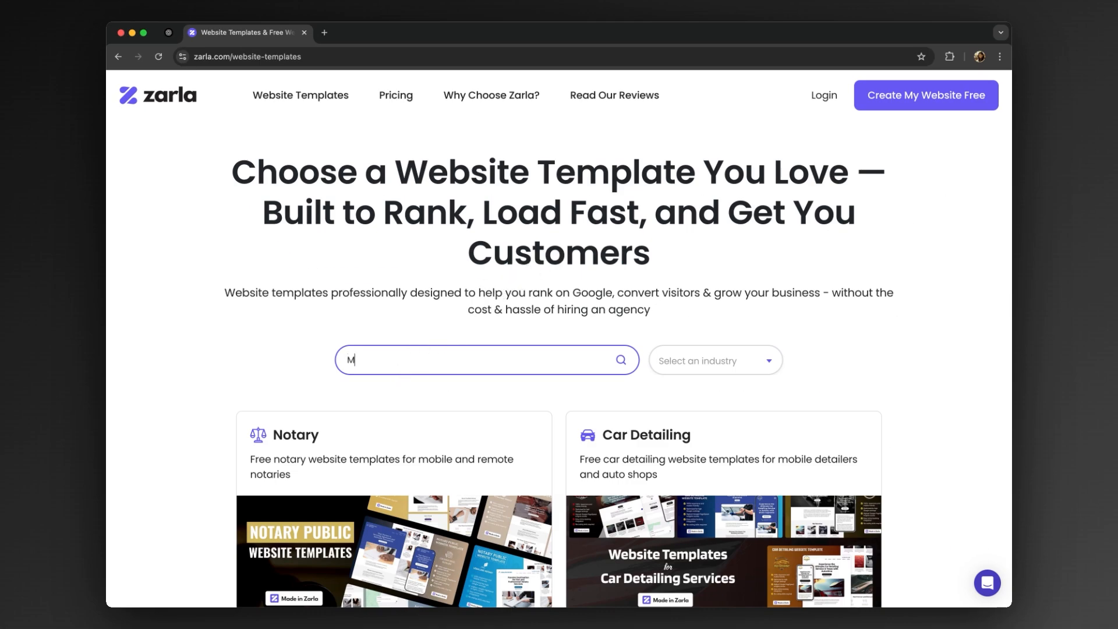
- Search the website templates for "Massage Therapy" and open the Massage template category
{"action": "type", "text": "erapy"}
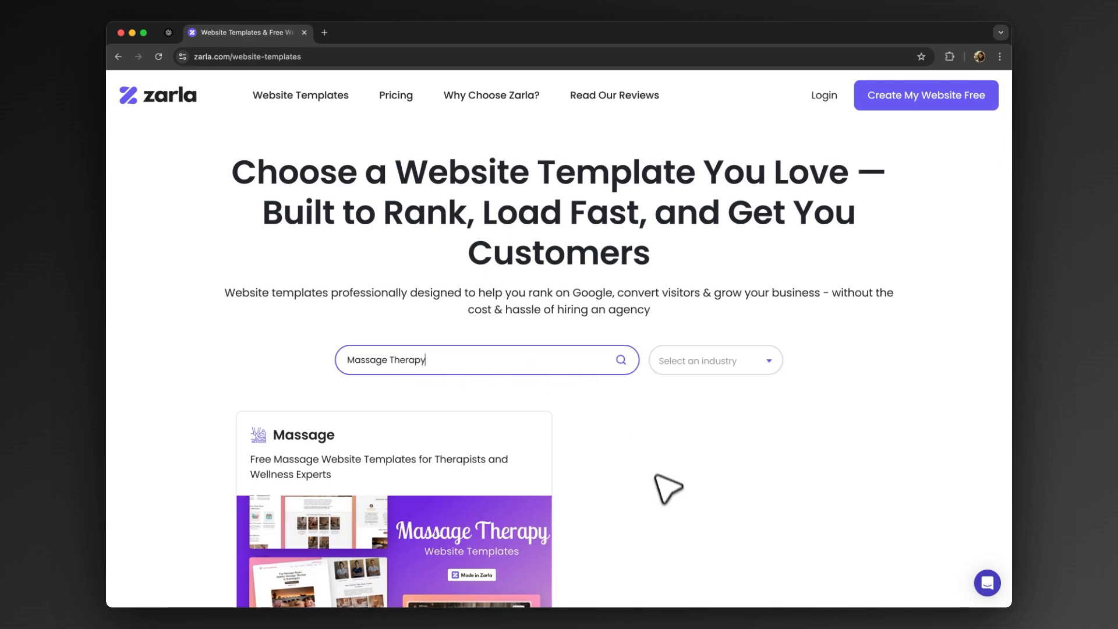
{"action": "scroll", "coordinate": [664, 487], "scroll_direction": "down", "scroll_amount": 3}
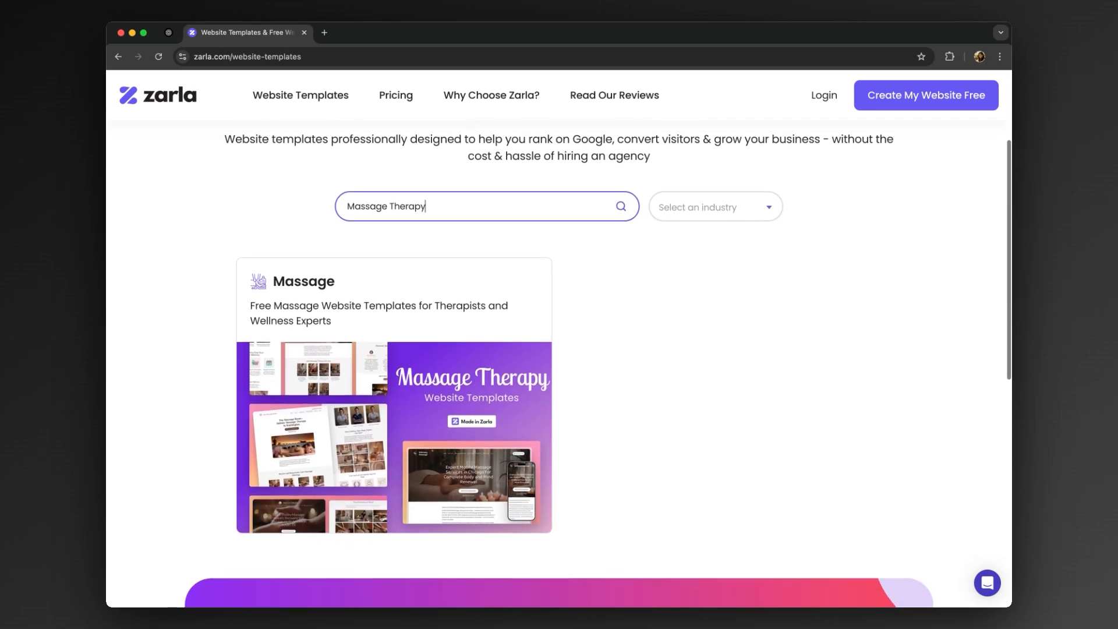
{"action": "left_click", "coordinate": [484, 395]}
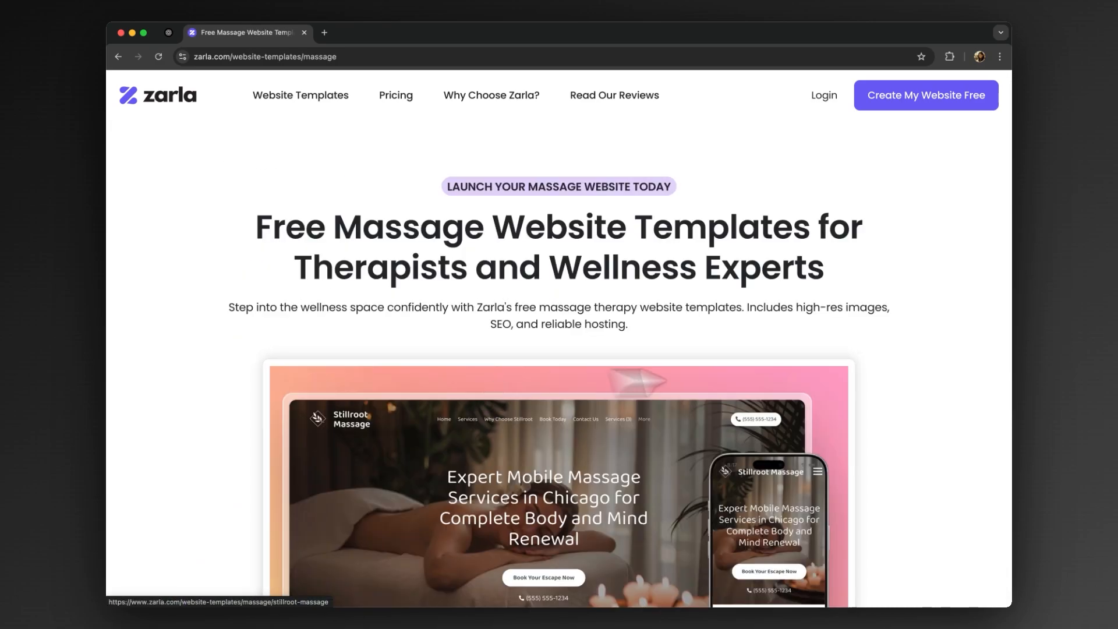
- Find the Touch Theory template among the massage templates and start editing a website based on it
{"action": "scroll", "coordinate": [483, 396], "scroll_direction": "down", "scroll_amount": 2}
{"action": "scroll", "coordinate": [559, 364], "scroll_direction": "down", "scroll_amount": 10}
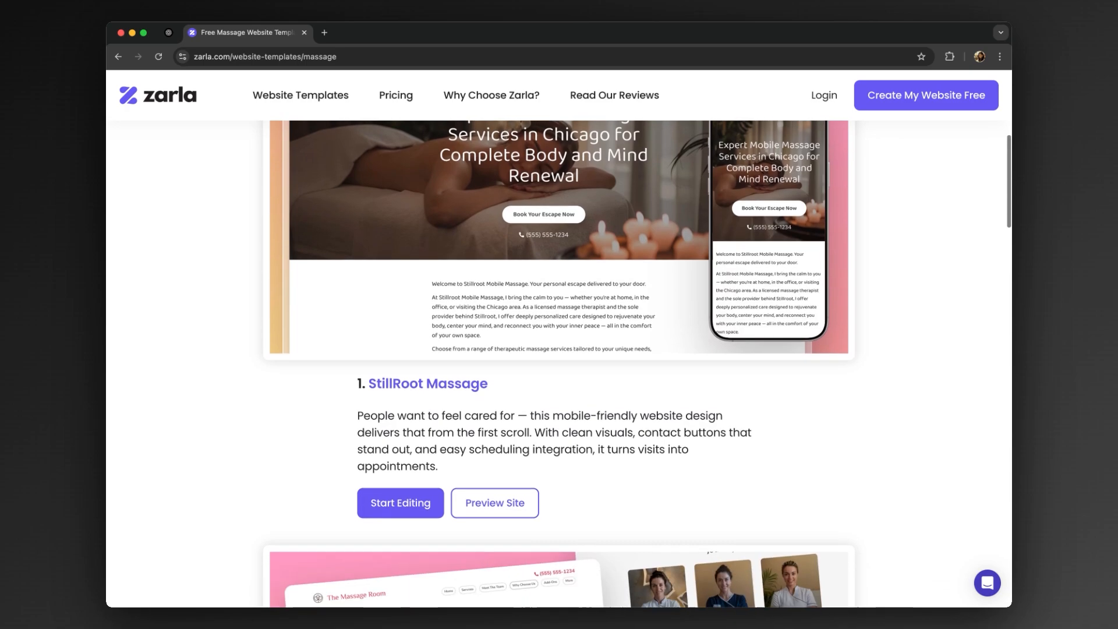
{"action": "scroll", "coordinate": [559, 363], "scroll_direction": "down", "scroll_amount": 2}
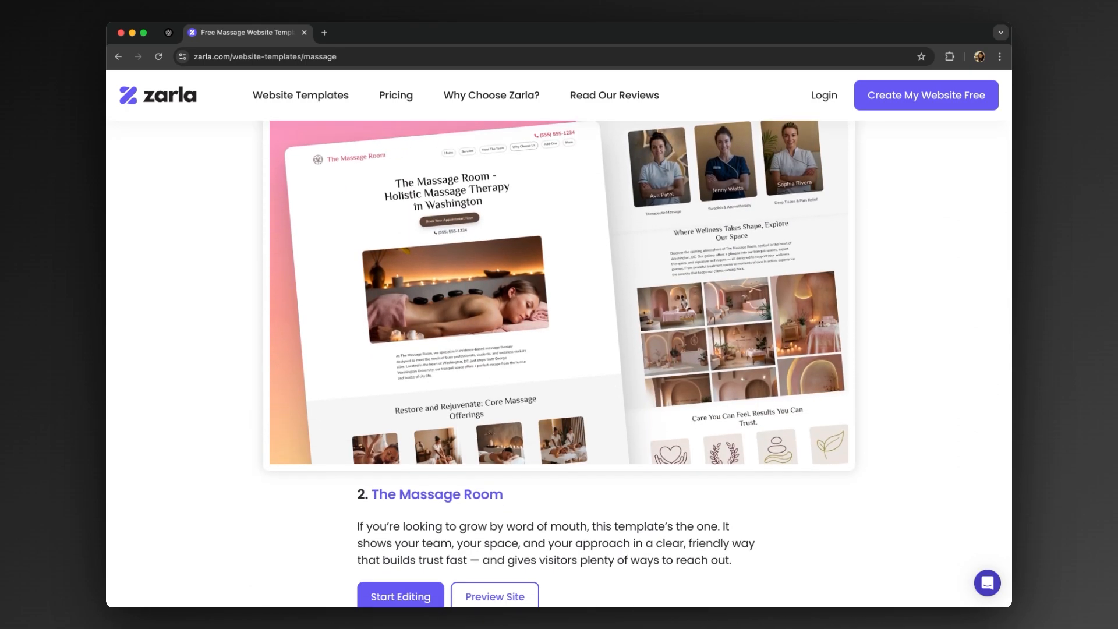
{"action": "scroll", "coordinate": [559, 364], "scroll_direction": "down", "scroll_amount": 10}
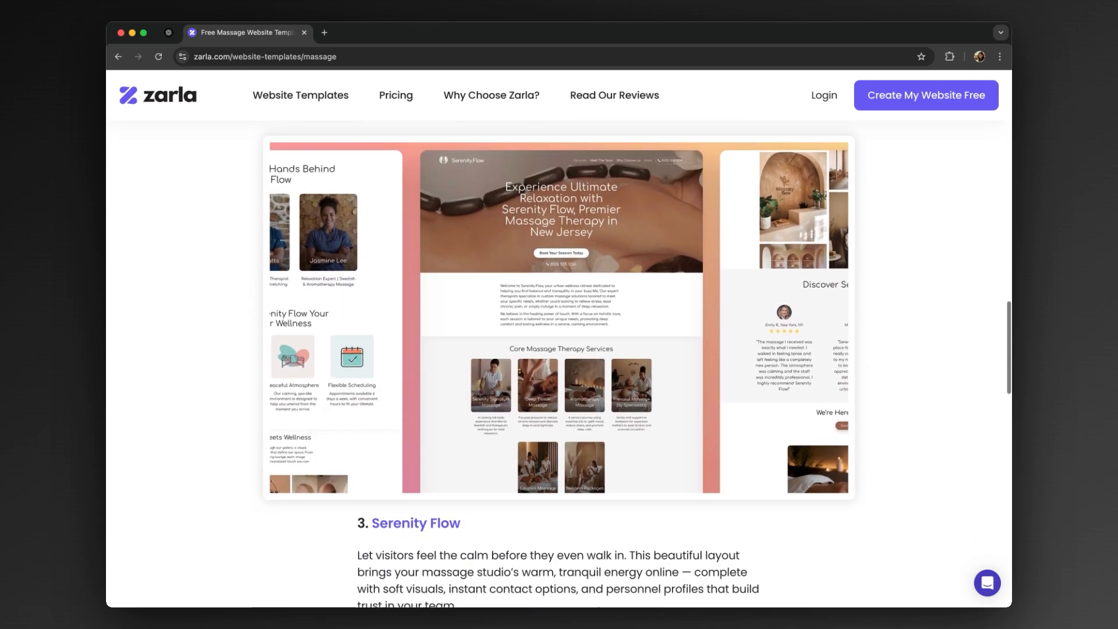
{"action": "scroll", "coordinate": [559, 364], "scroll_direction": "down", "scroll_amount": 10}
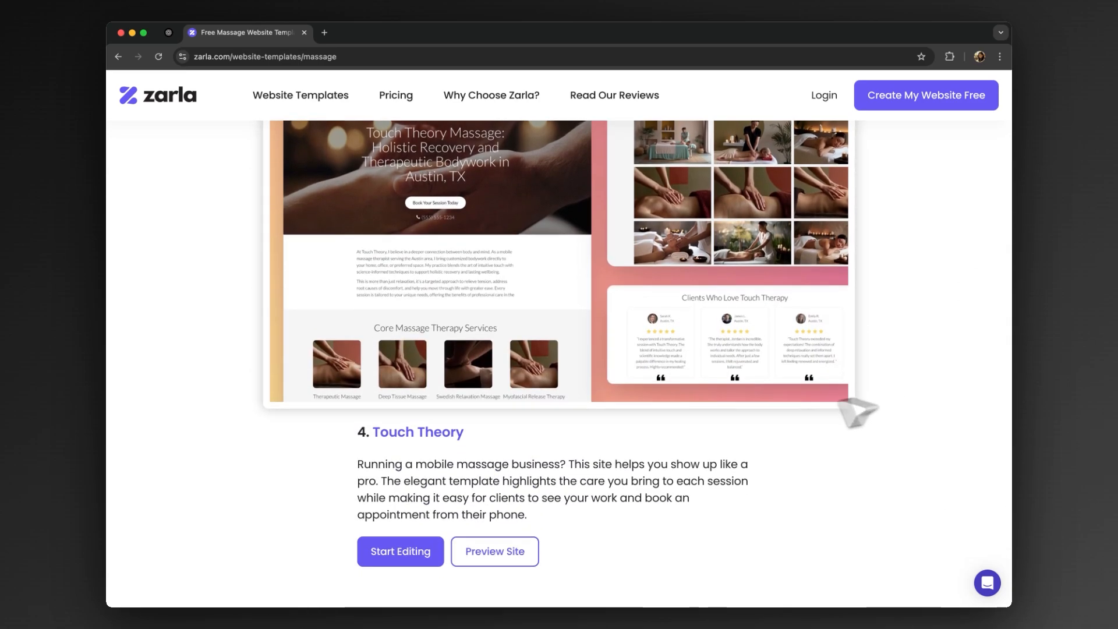
{"action": "left_click", "coordinate": [436, 553]}
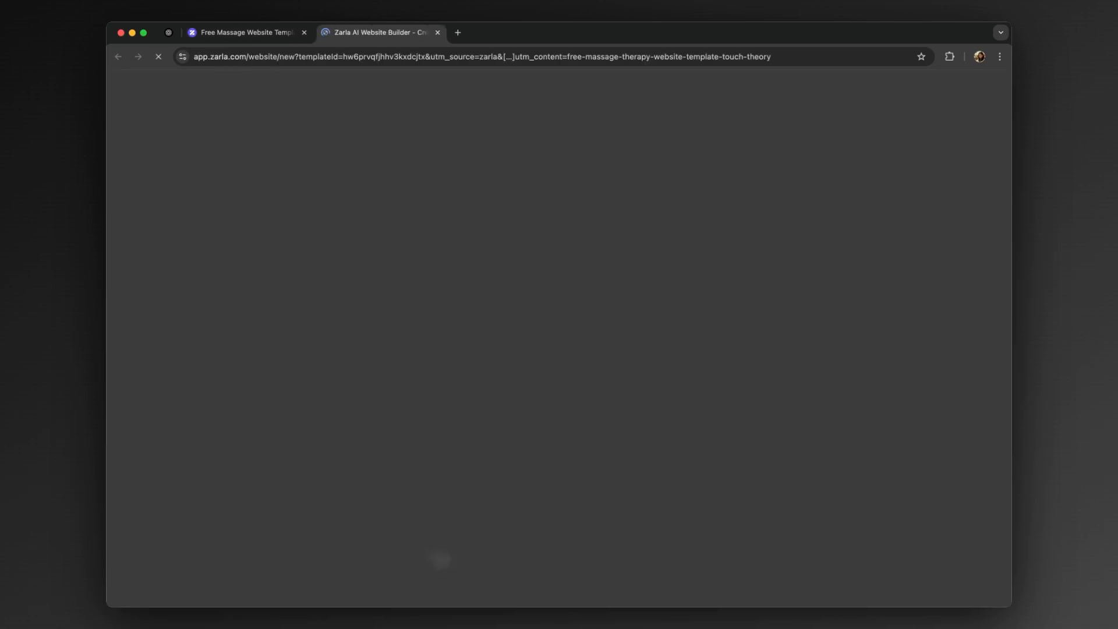
{"action": "left_click", "coordinate": [646, 450]}
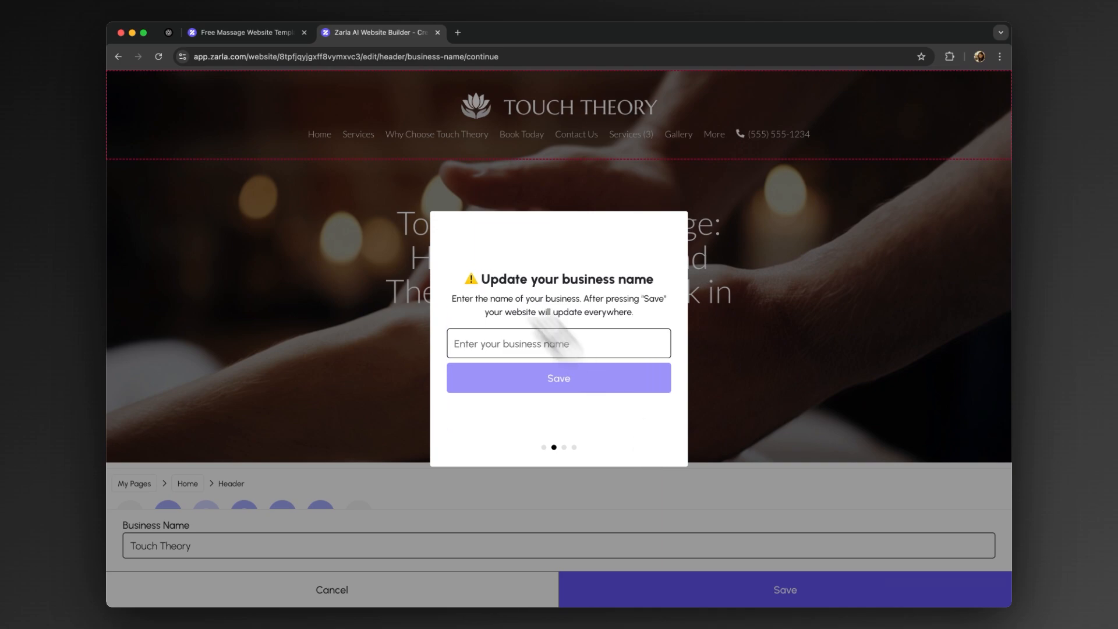
- Switch to ChatGPT and ask for 20 short, catchy names for a mobile massage business in Los Angeles, using words like Touch or Tranquil
{"action": "left_click", "coordinate": [169, 32]}
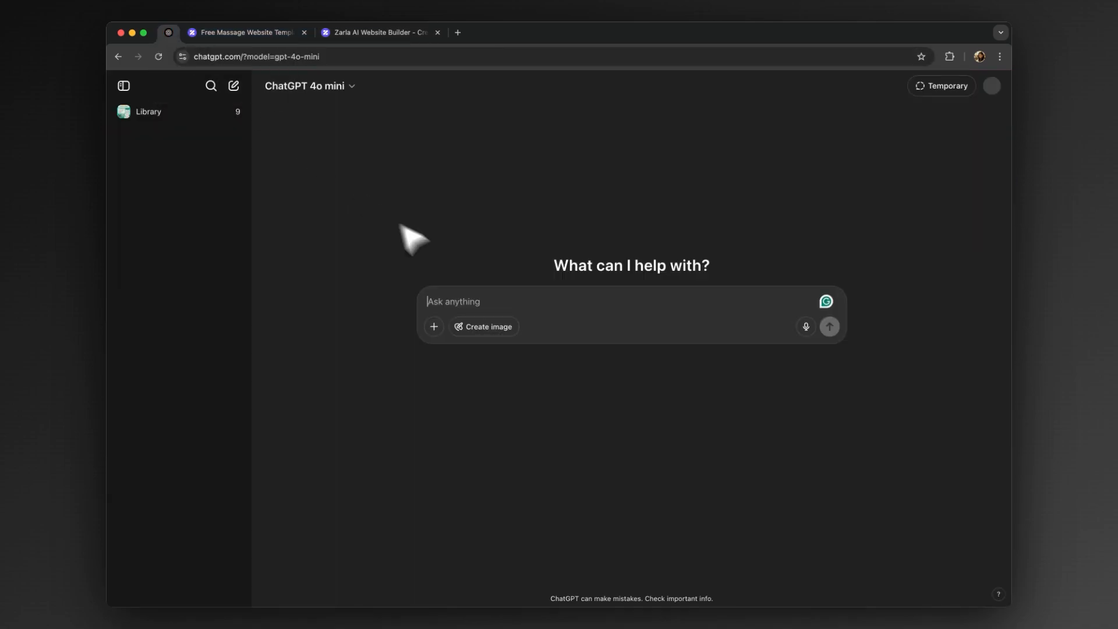
{"action": "left_click", "coordinate": [455, 301]}
{"action": "type", "text": "I'm building a website for my mobile massage therapy business in Los Angel"}
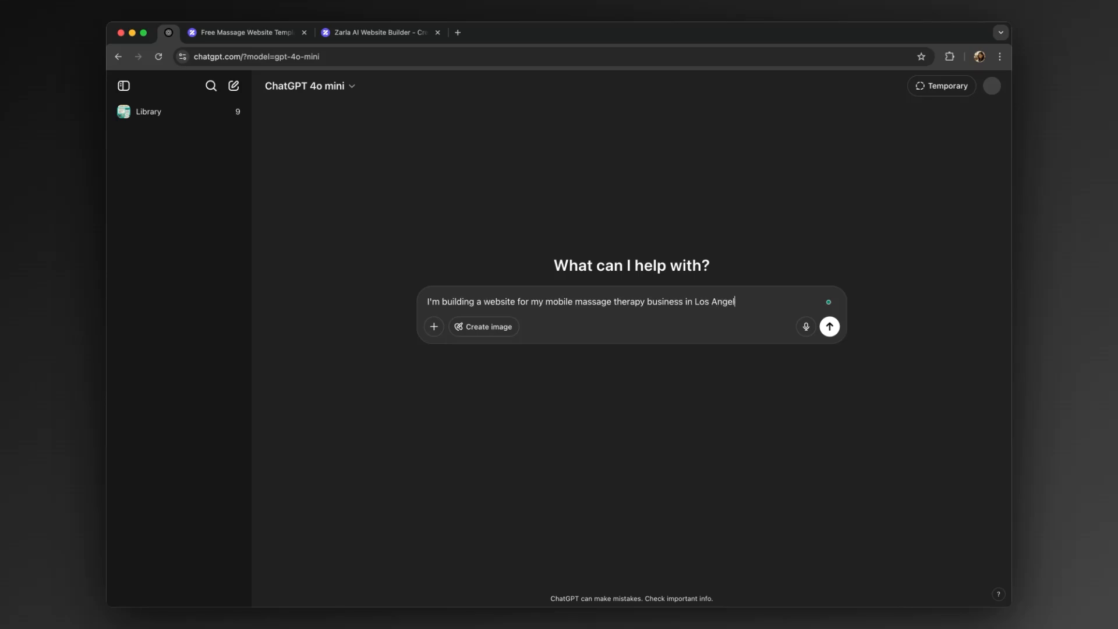
{"action": "type", "text": "es, CA. Create a short but catchy business name as a single therapist owner servicing the Los Angeles area. Give m"}
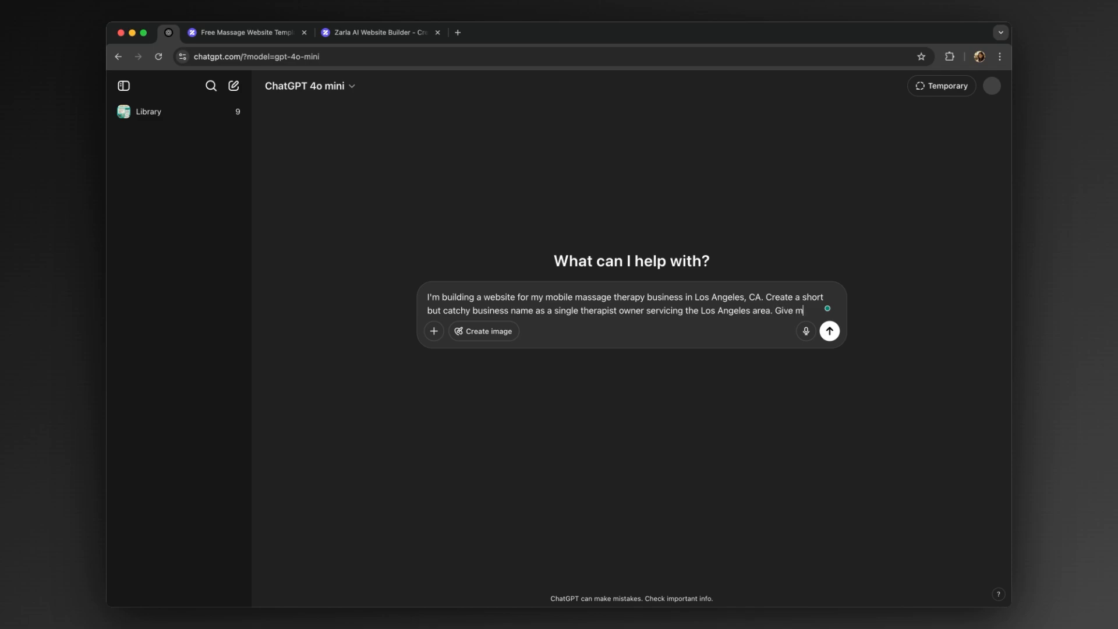
{"action": "type", "text": "e 20 suggestions. Include words such as Touch or Tranquil, etc."}
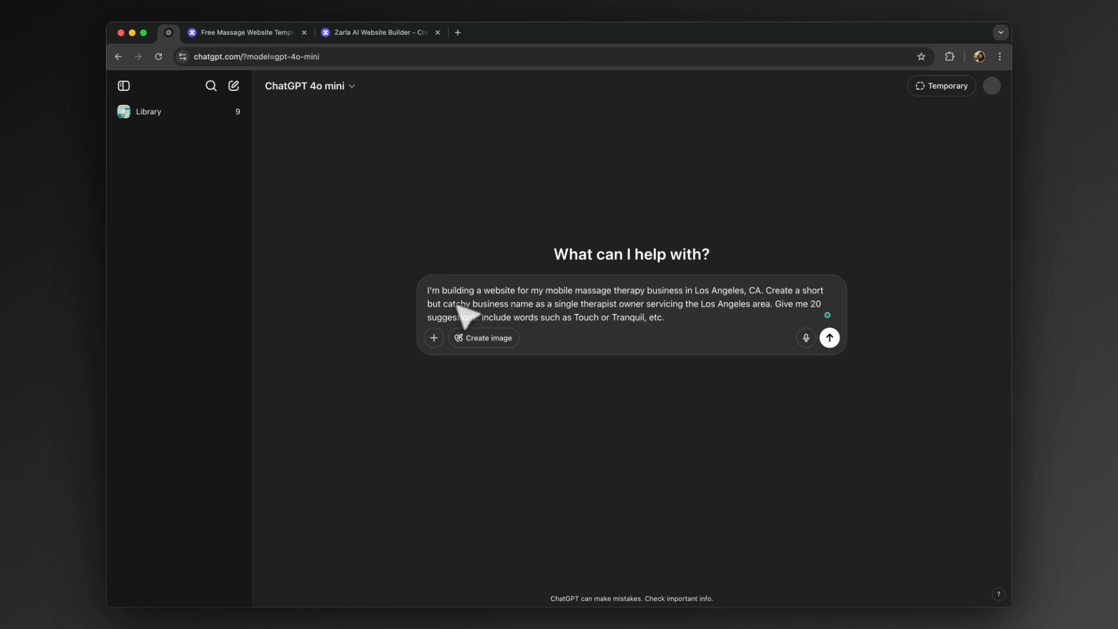
{"action": "key", "text": "Return"}
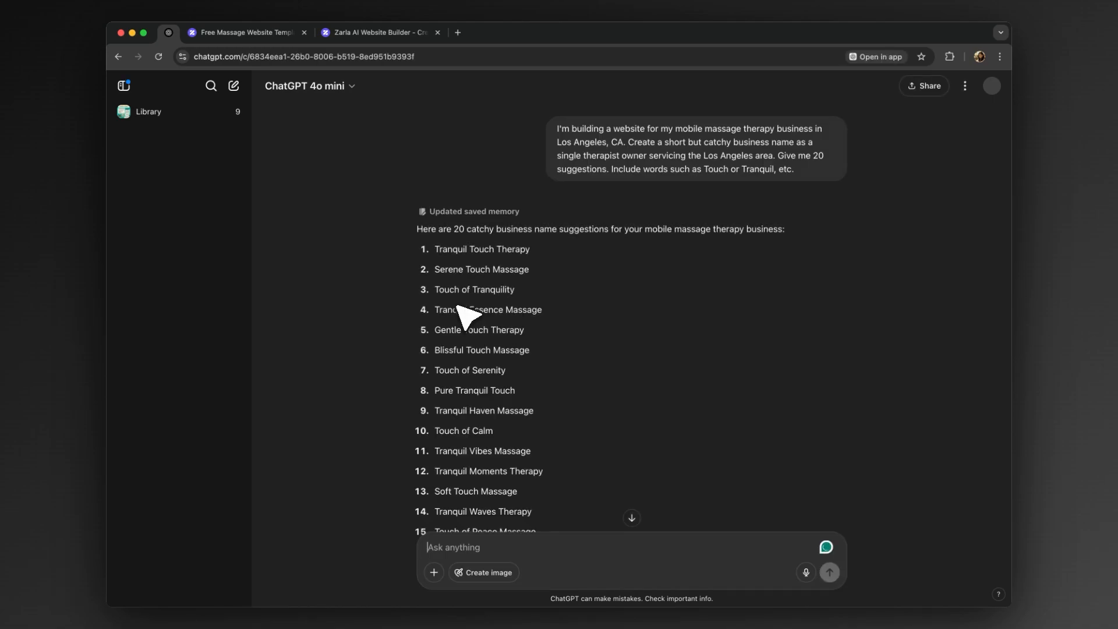
{"action": "scroll", "coordinate": [631, 309], "scroll_direction": "down", "scroll_amount": 3}
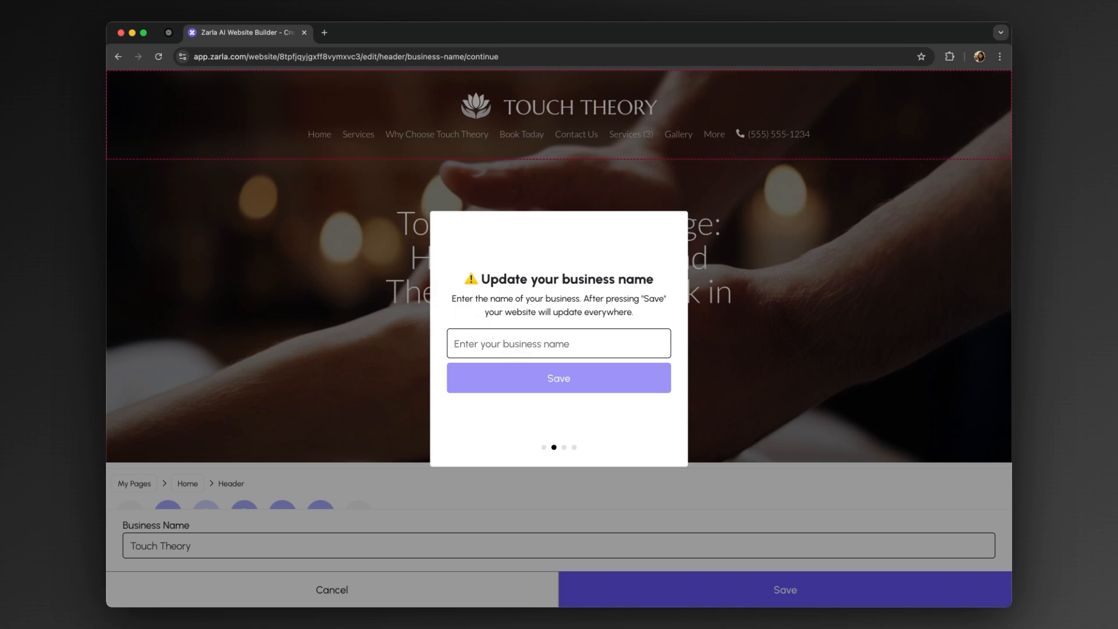
- Back in Zarla, complete the setup prompts with the business name Tranquil Touch Therapy and the business phone number, without publishing the site
{"action": "type", "text": "Tranquil Touch Therapy"}
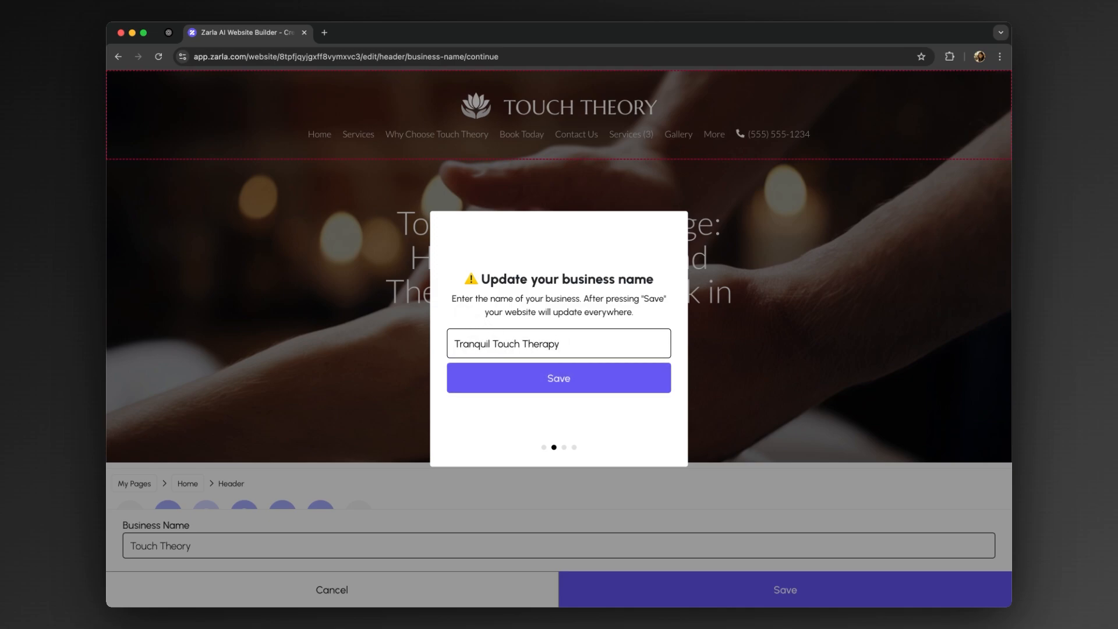
{"action": "left_click", "coordinate": [577, 382]}
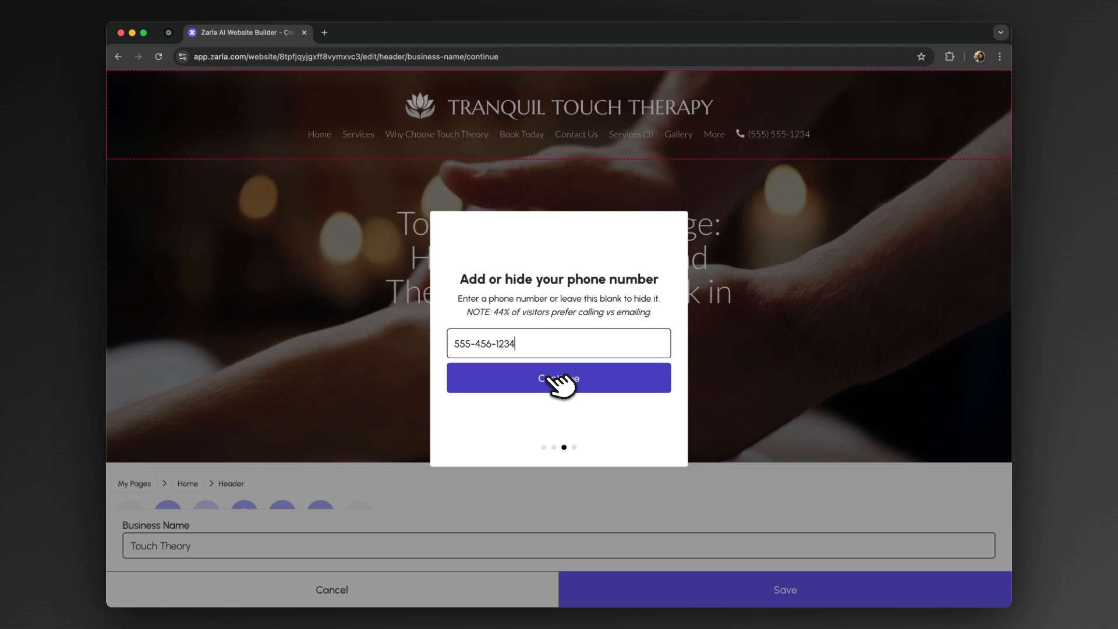
{"action": "left_click", "coordinate": [559, 379]}
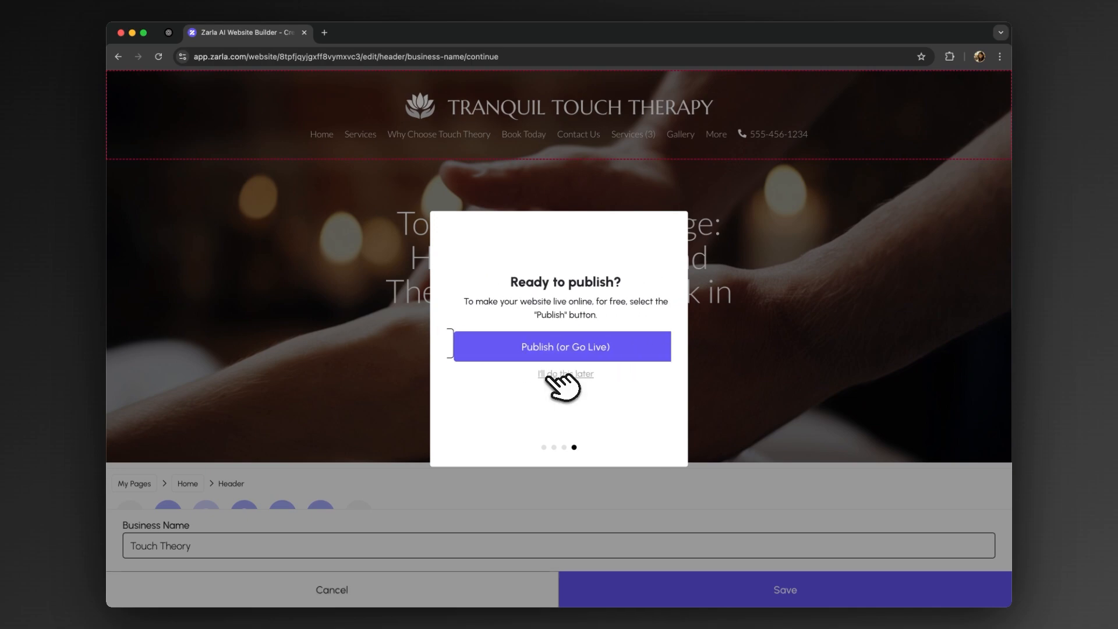
{"action": "left_click", "coordinate": [558, 375]}
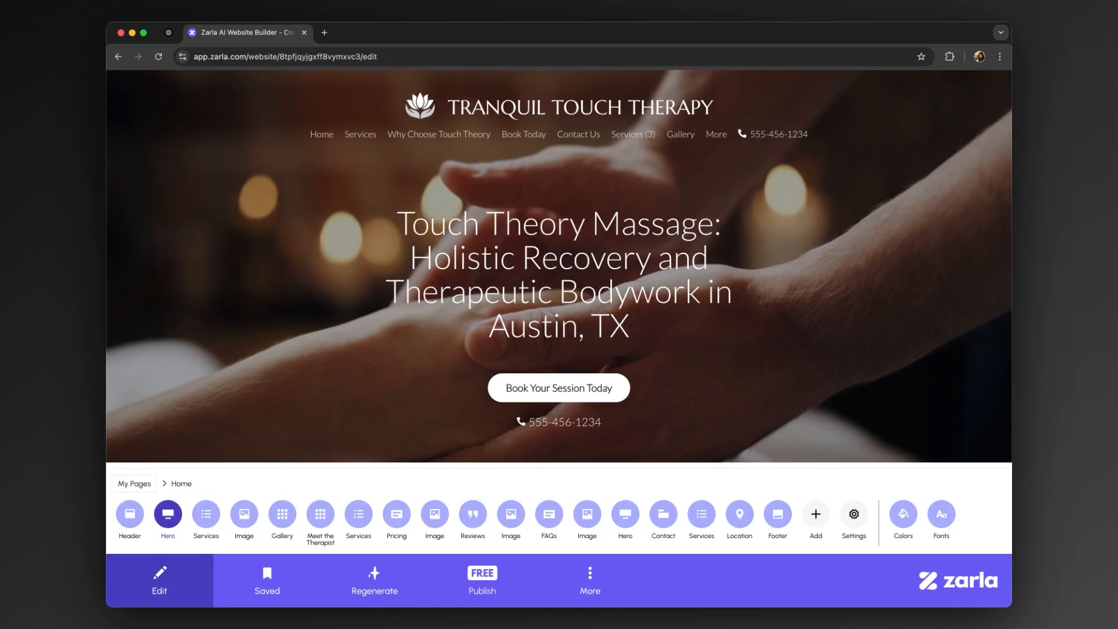
- Review the whole home page from the hero to the footer, checking its template text, images, services, FAQs and location
{"action": "scroll", "coordinate": [559, 268], "scroll_direction": "down", "scroll_amount": 8}
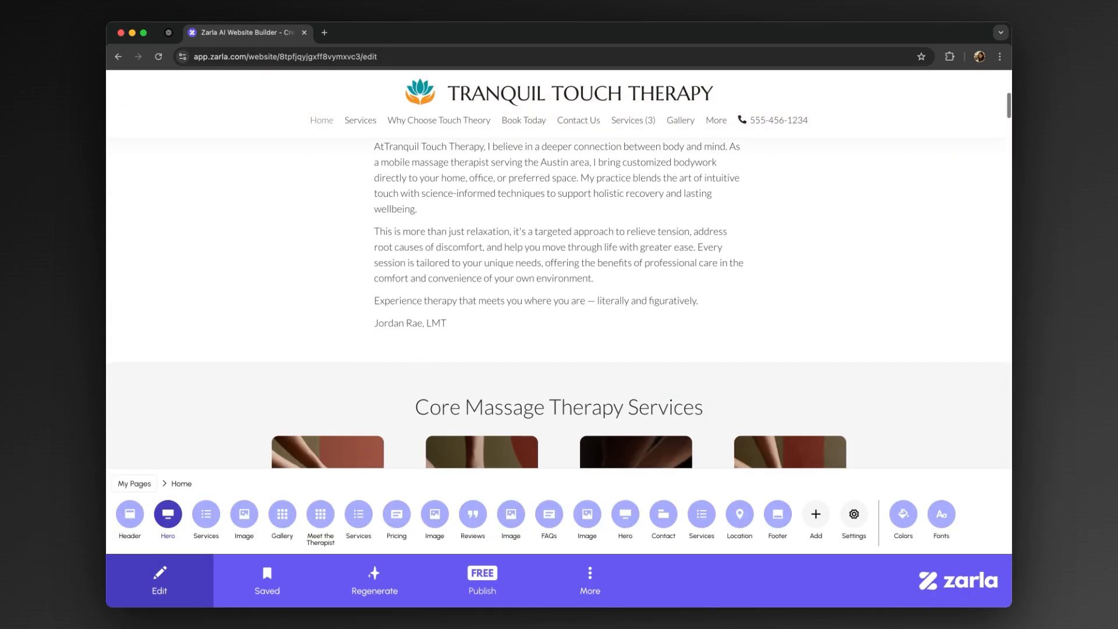
{"action": "scroll", "coordinate": [559, 291], "scroll_direction": "down", "scroll_amount": 10}
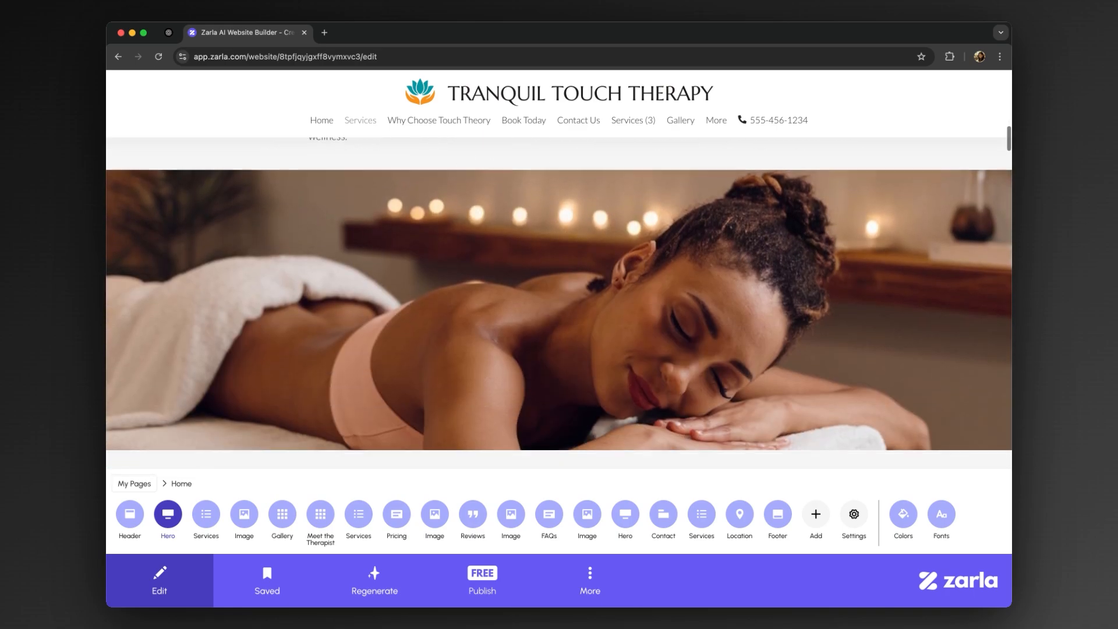
{"action": "scroll", "coordinate": [559, 291], "scroll_direction": "down", "scroll_amount": 12}
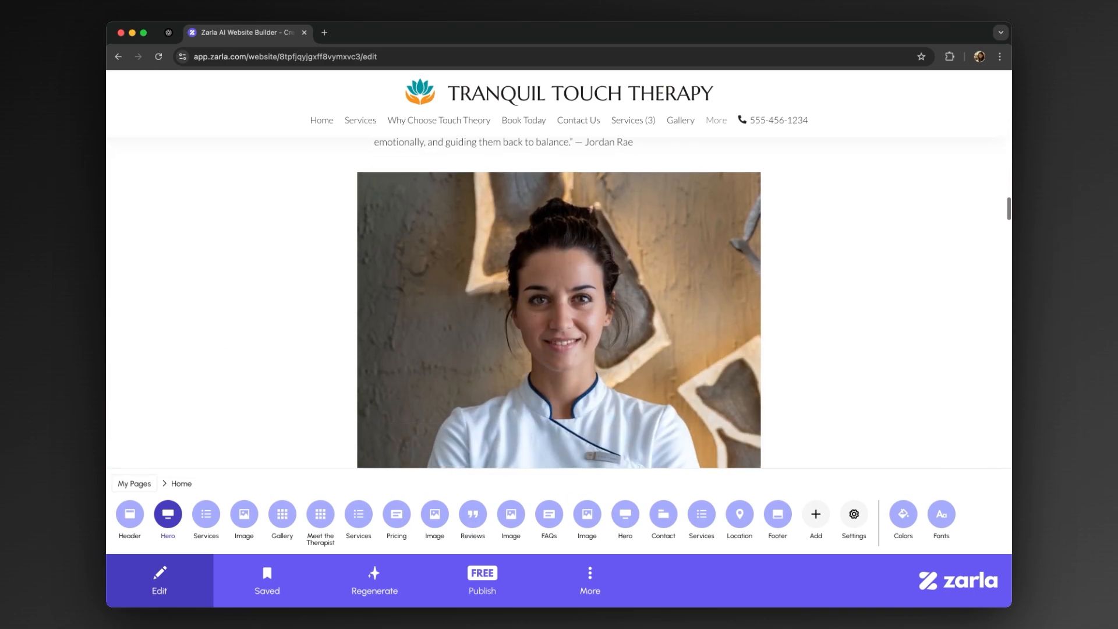
{"action": "scroll", "coordinate": [559, 291], "scroll_direction": "down", "scroll_amount": 10}
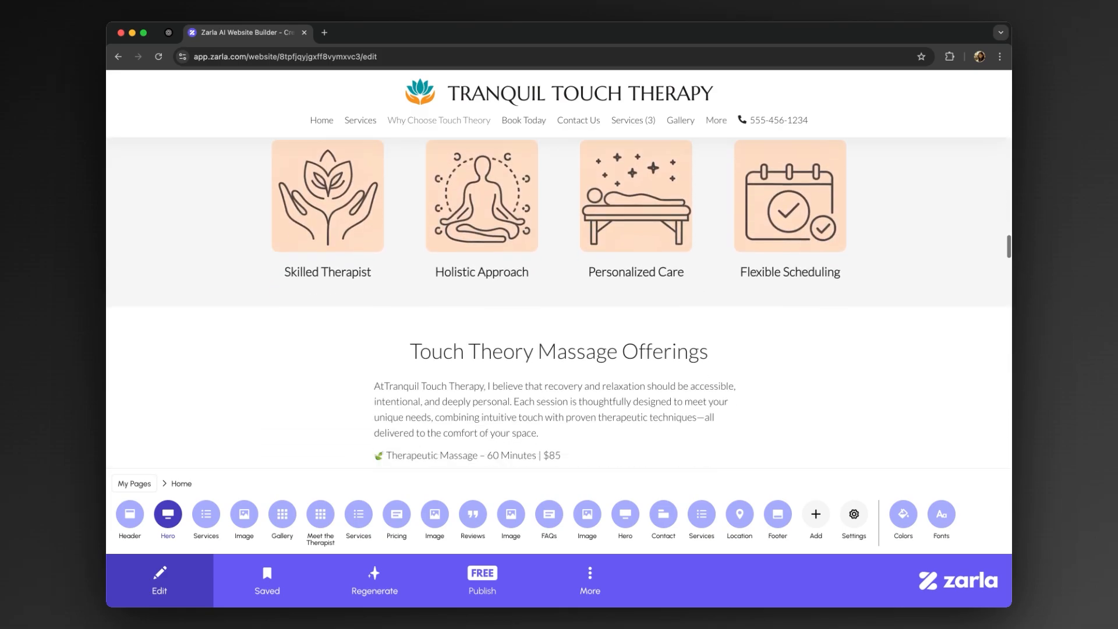
{"action": "scroll", "coordinate": [559, 291], "scroll_direction": "down", "scroll_amount": 10}
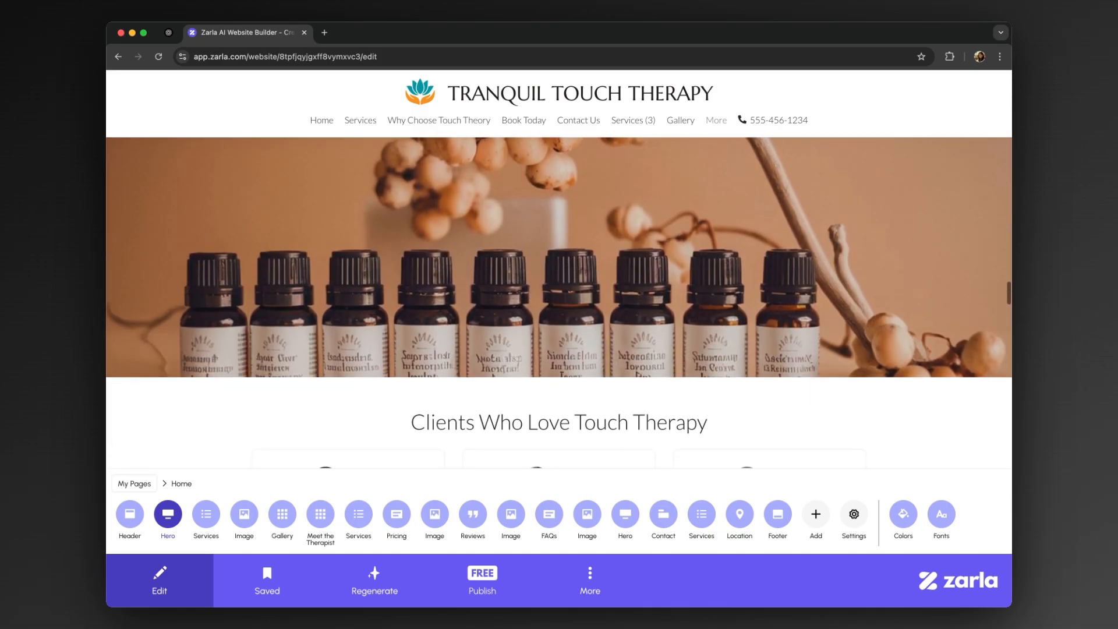
{"action": "scroll", "coordinate": [559, 291], "scroll_direction": "down", "scroll_amount": 10}
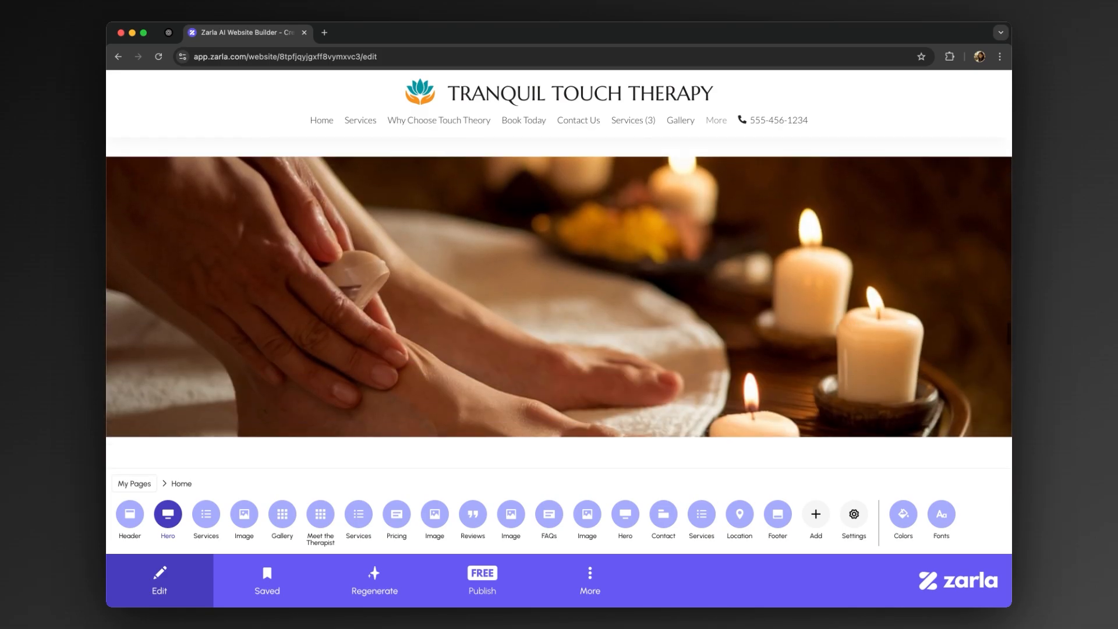
{"action": "scroll", "coordinate": [559, 291], "scroll_direction": "down", "scroll_amount": 5}
{"action": "scroll", "coordinate": [559, 291], "scroll_direction": "down", "scroll_amount": 10}
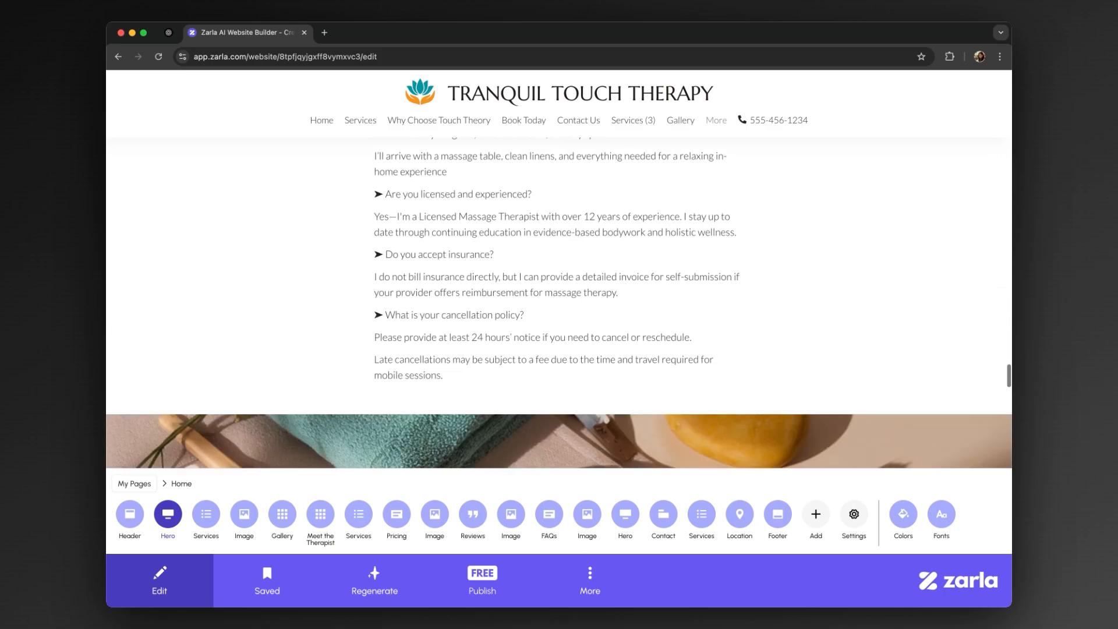
{"action": "scroll", "coordinate": [559, 291], "scroll_direction": "down", "scroll_amount": 10}
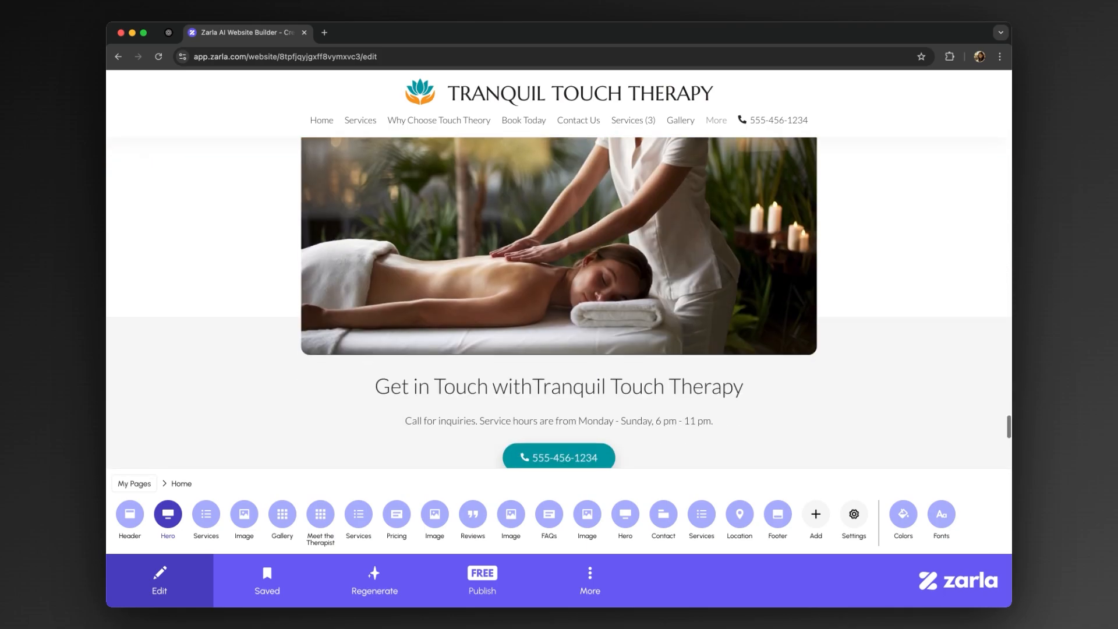
{"action": "scroll", "coordinate": [559, 291], "scroll_direction": "down", "scroll_amount": 5}
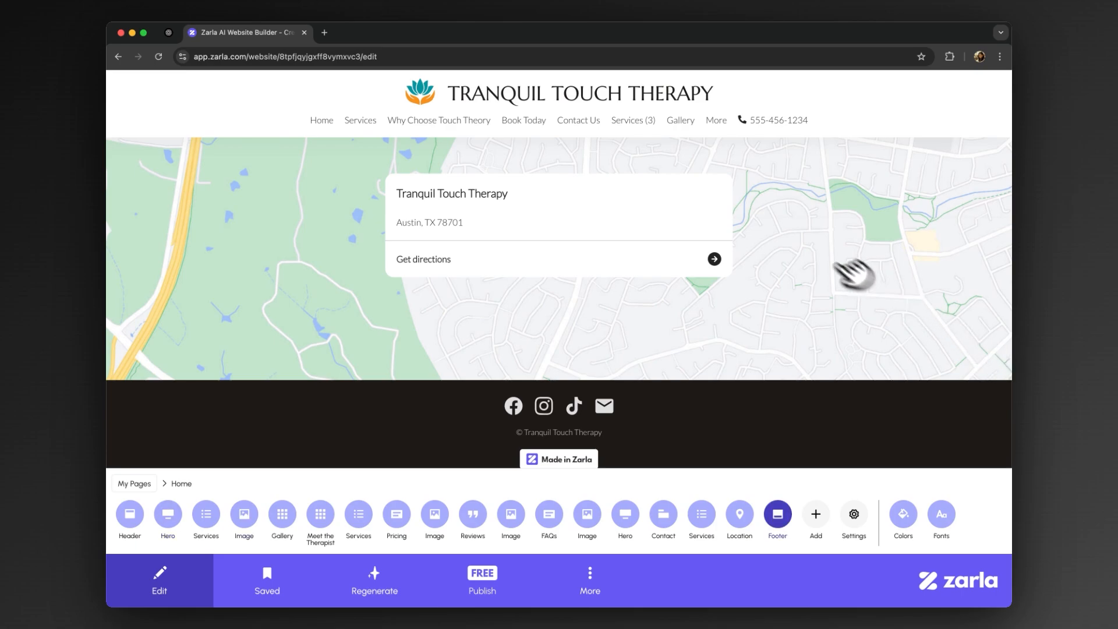
- Generate a new AI logo for the header, regenerating it once more, and return to the home page sections
{"action": "left_click", "coordinate": [582, 104]}
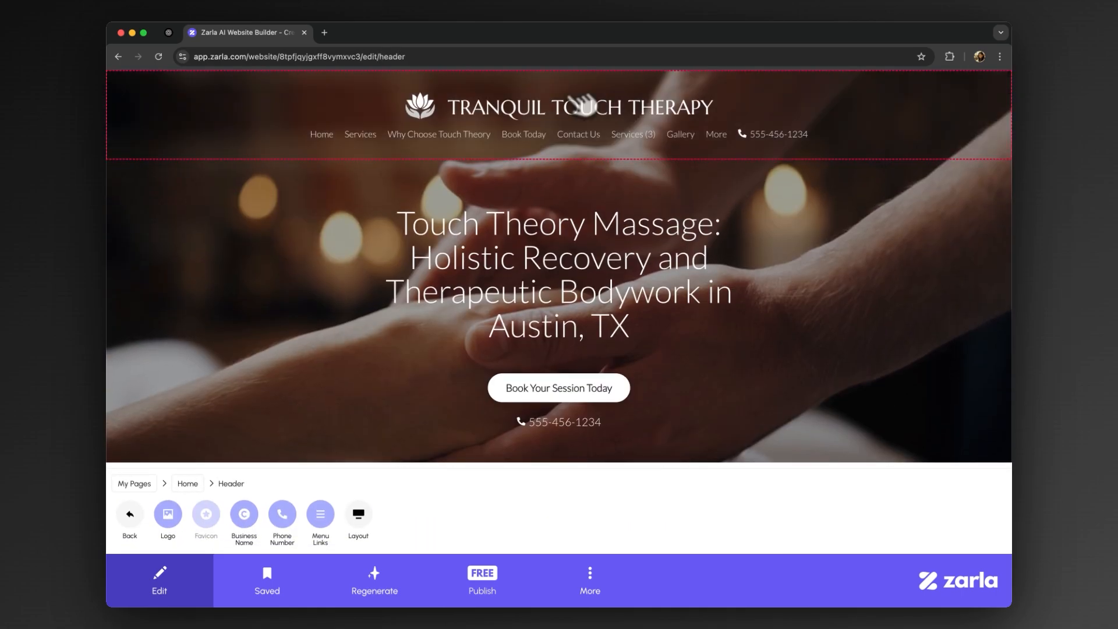
{"action": "left_click", "coordinate": [174, 515]}
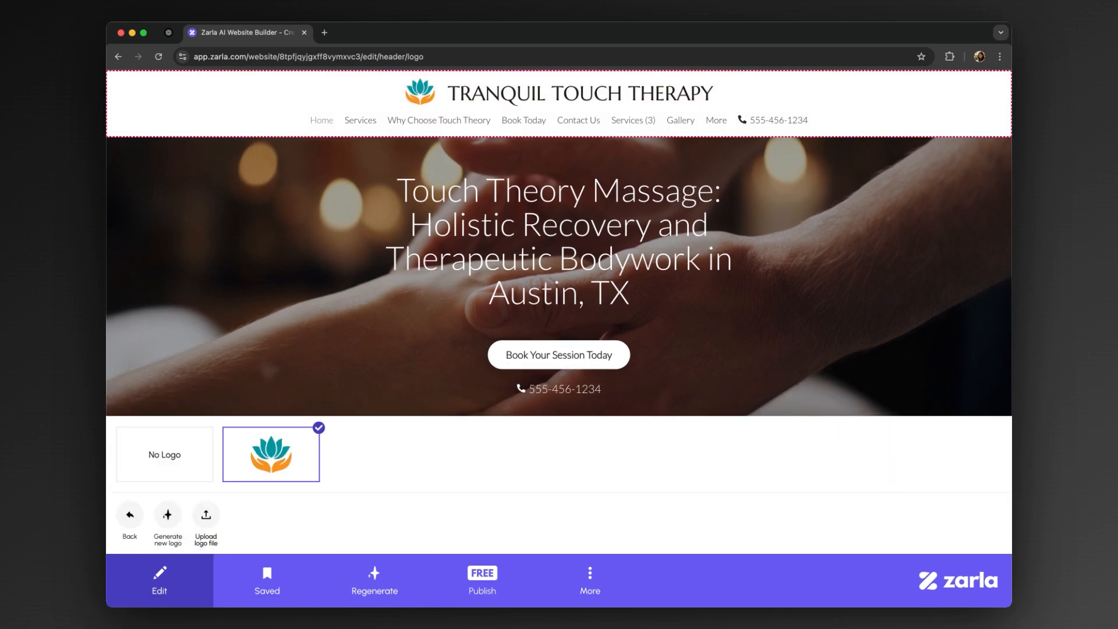
{"action": "left_click", "coordinate": [168, 515]}
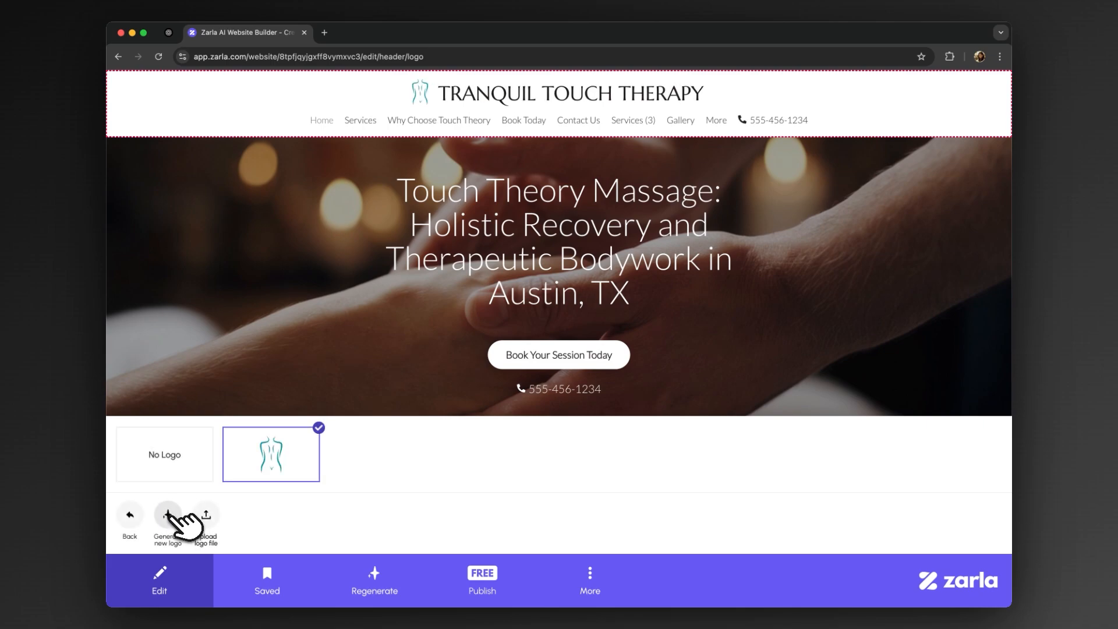
{"action": "left_click", "coordinate": [174, 516]}
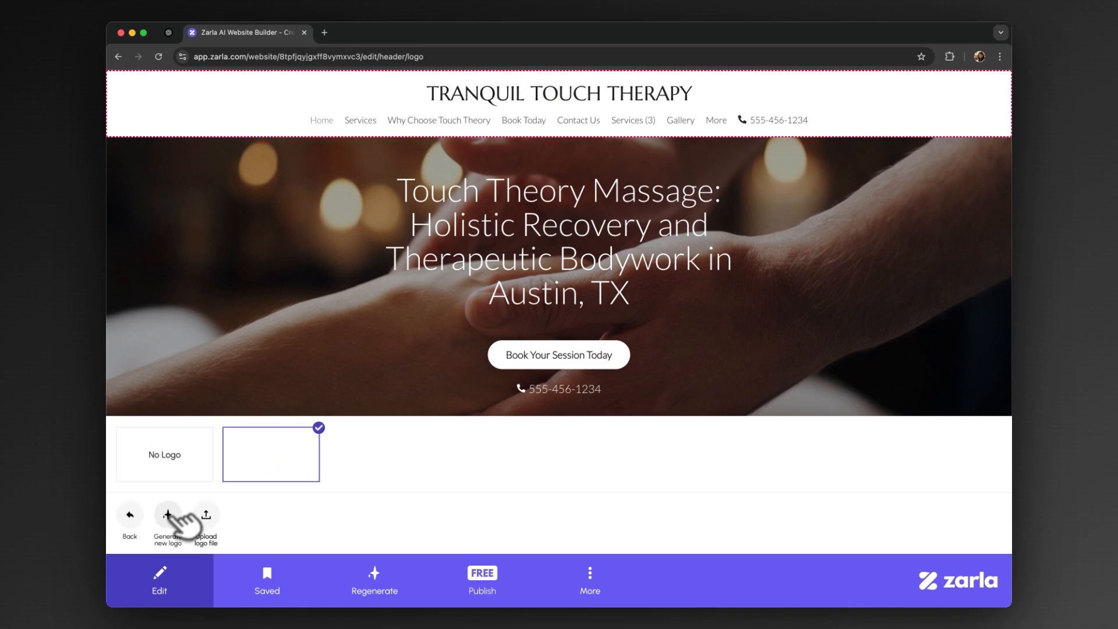
{"action": "left_click", "coordinate": [129, 514]}
{"action": "left_click", "coordinate": [130, 514]}
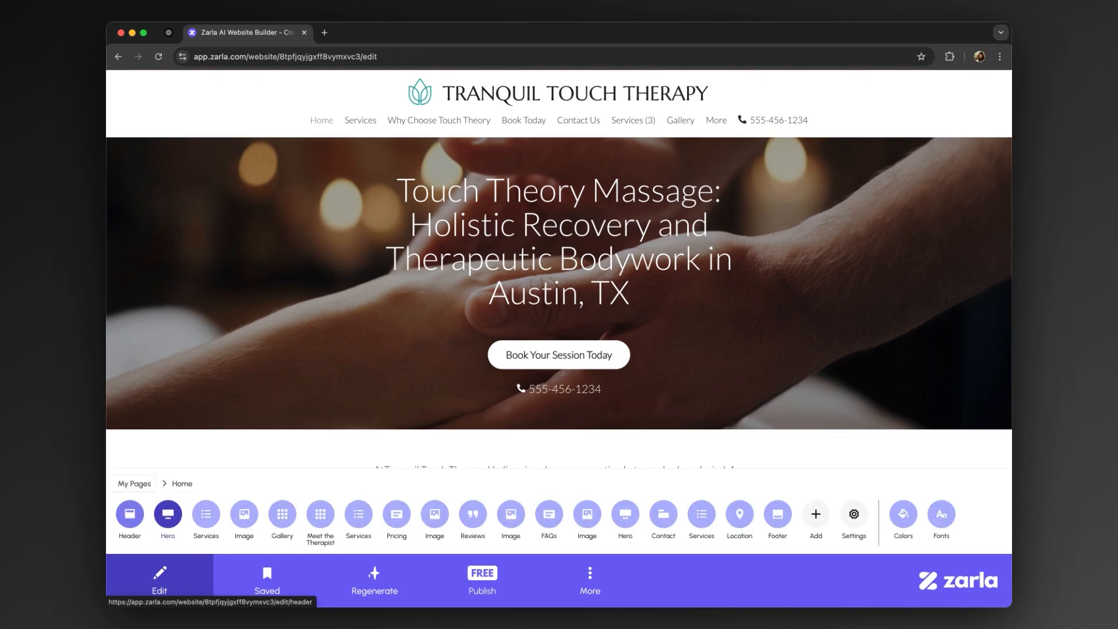
- Try each of the header layout options and settle on Centered Menu and Logo
{"action": "left_click", "coordinate": [130, 514]}
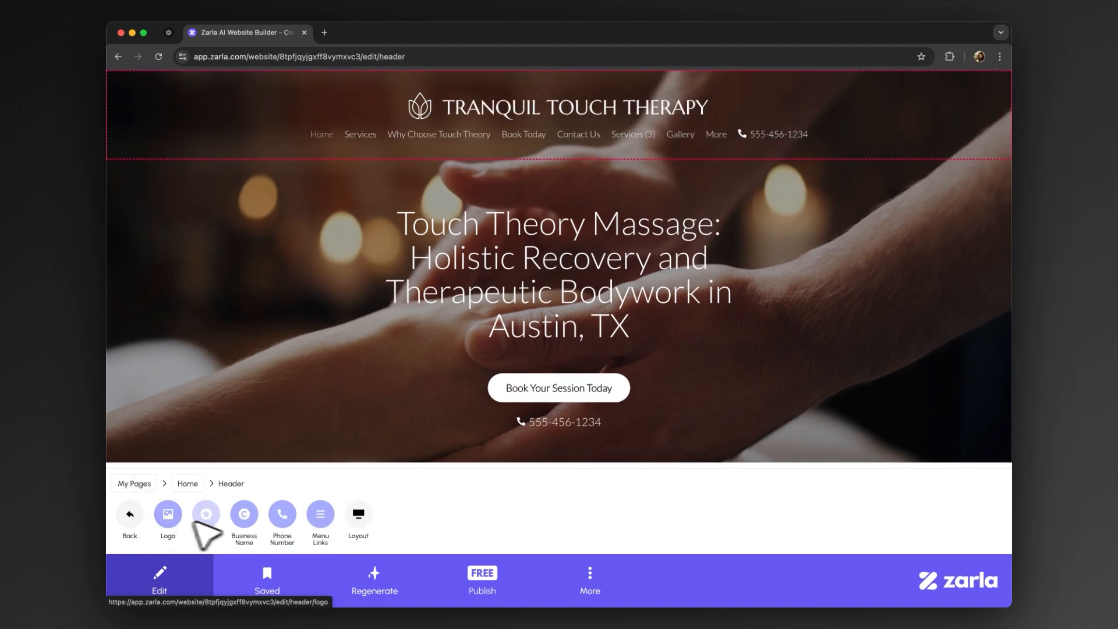
{"action": "left_click", "coordinate": [358, 515]}
{"action": "left_click", "coordinate": [225, 498]}
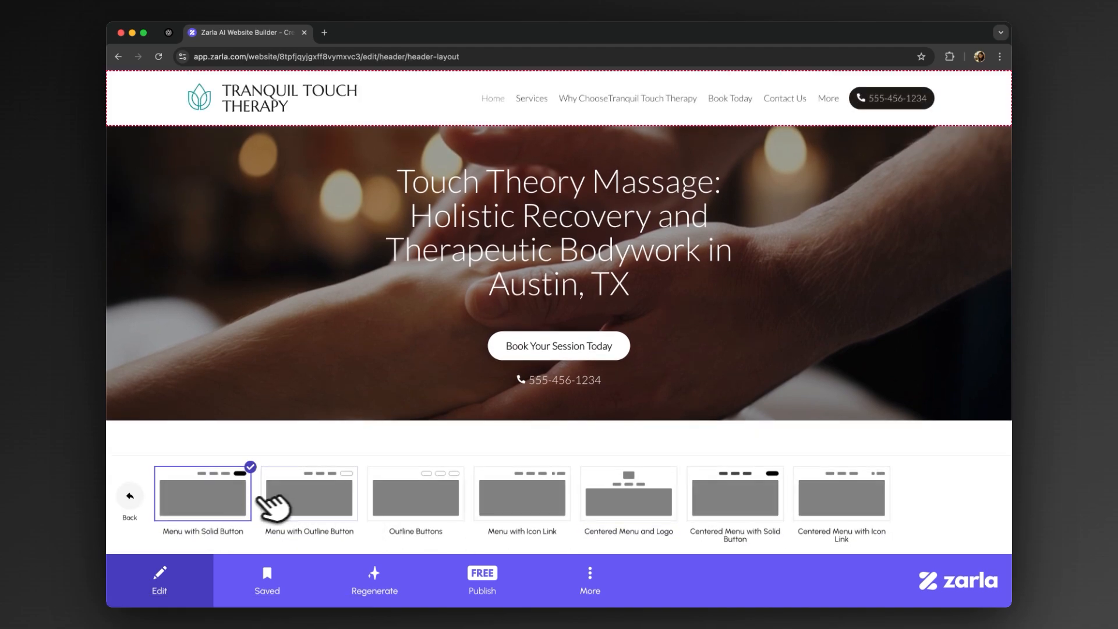
{"action": "left_click", "coordinate": [324, 494]}
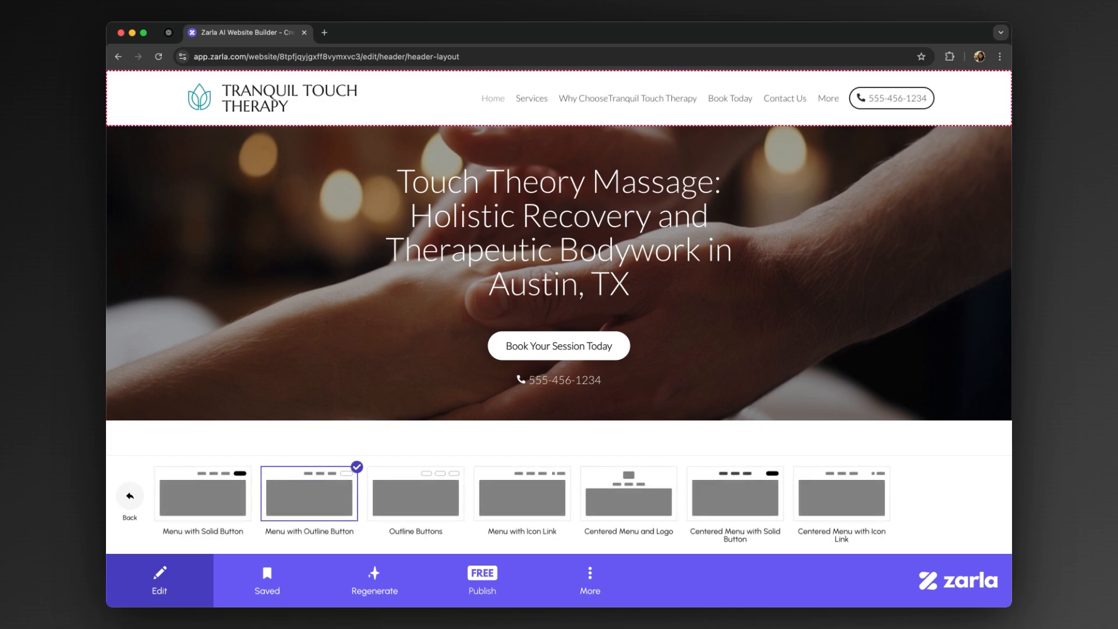
{"action": "left_click", "coordinate": [437, 499]}
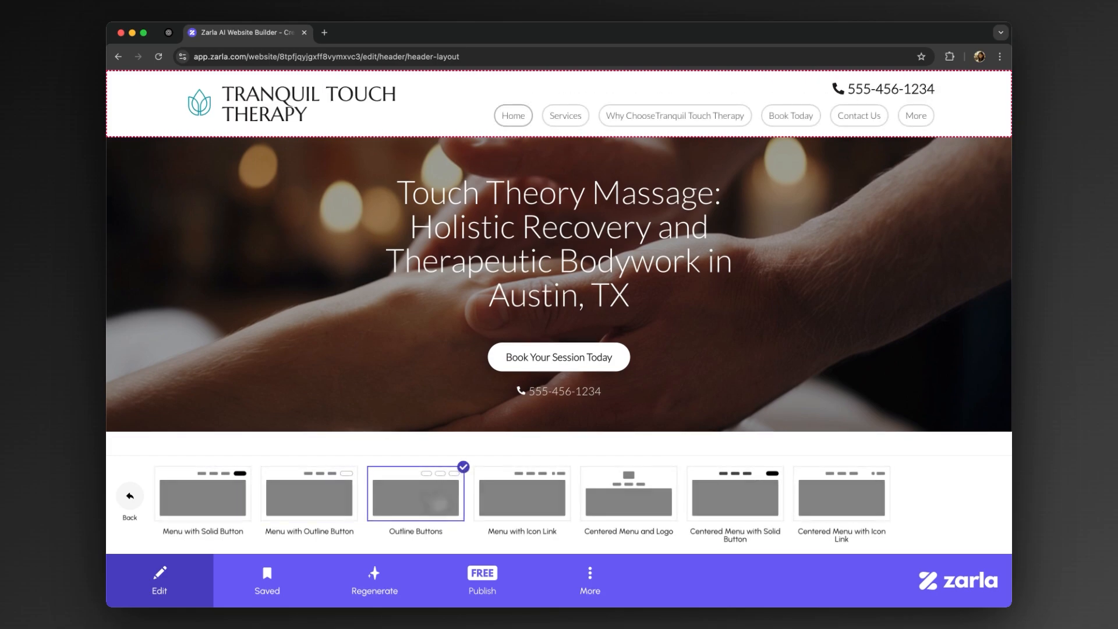
{"action": "left_click", "coordinate": [537, 496]}
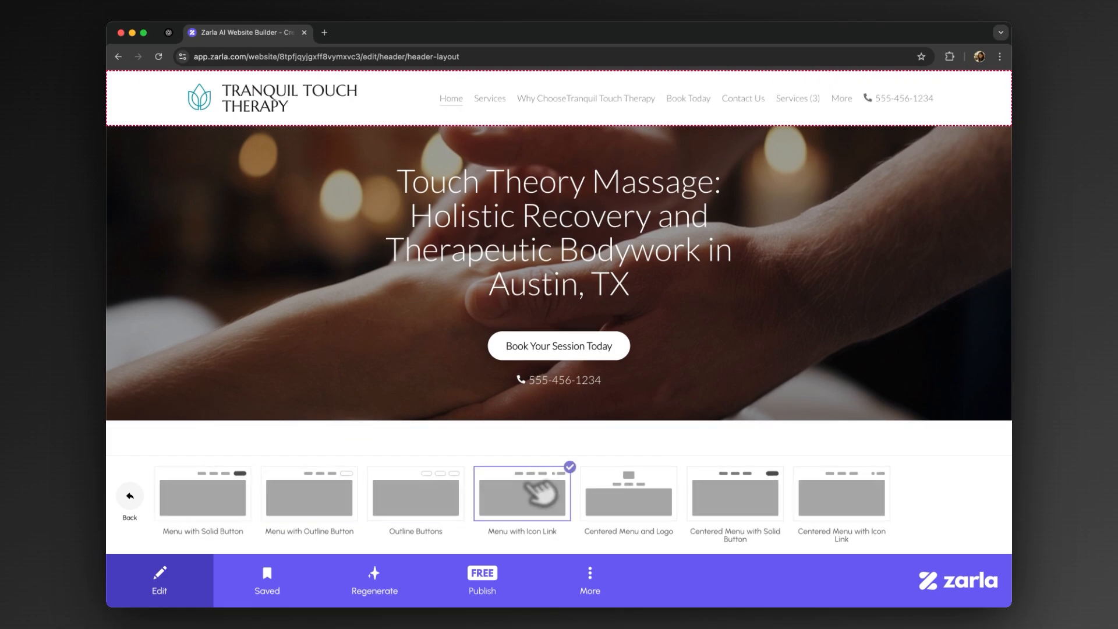
{"action": "left_click", "coordinate": [595, 492]}
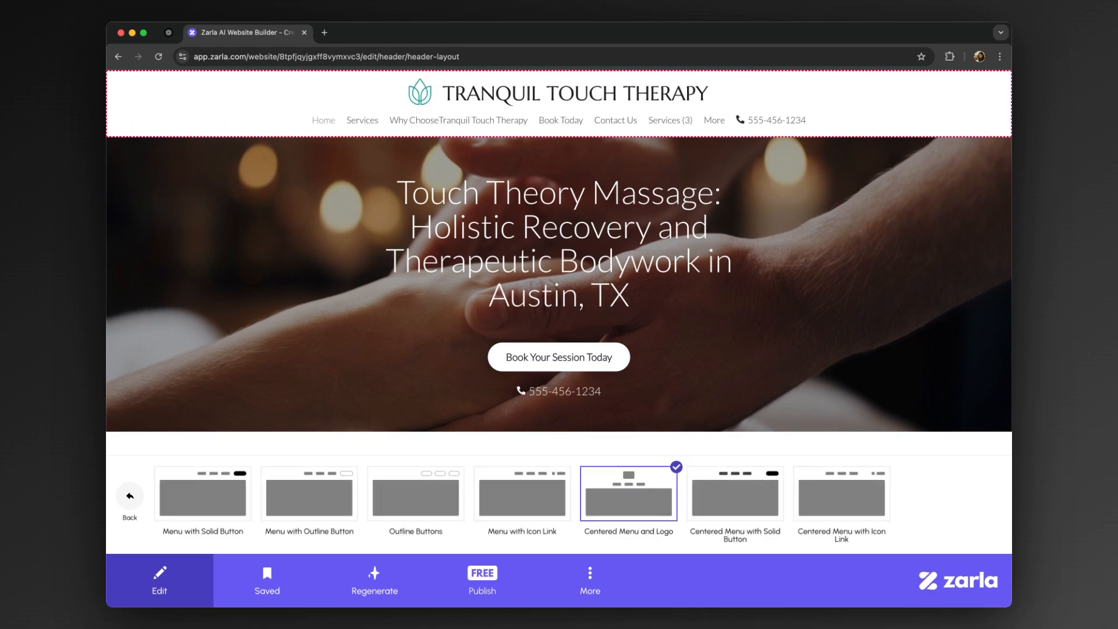
{"action": "left_click", "coordinate": [757, 500]}
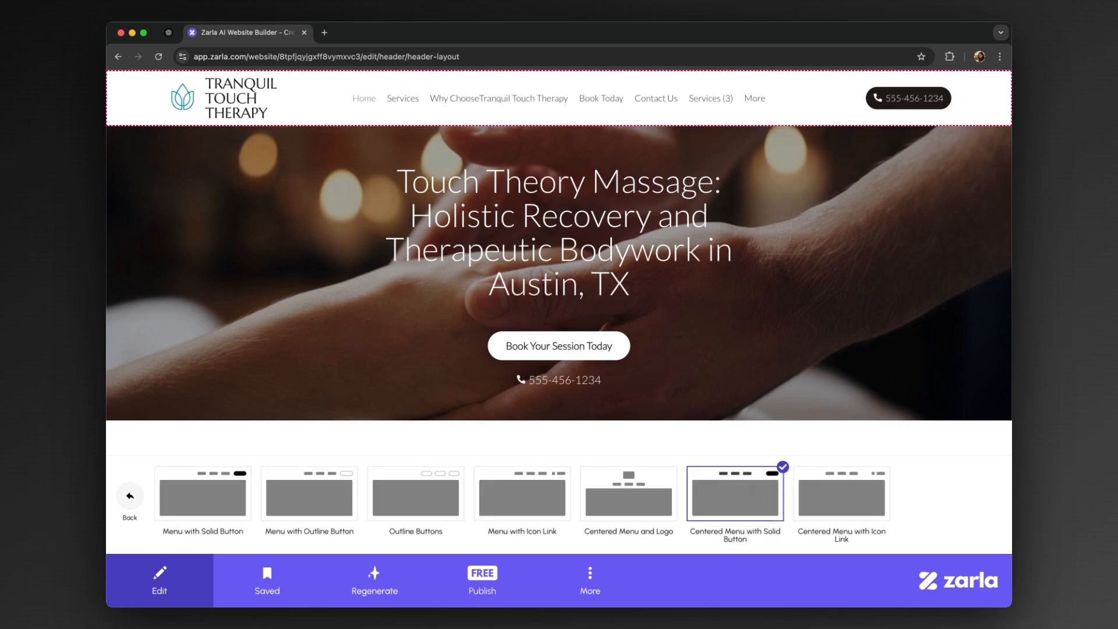
{"action": "left_click", "coordinate": [870, 500]}
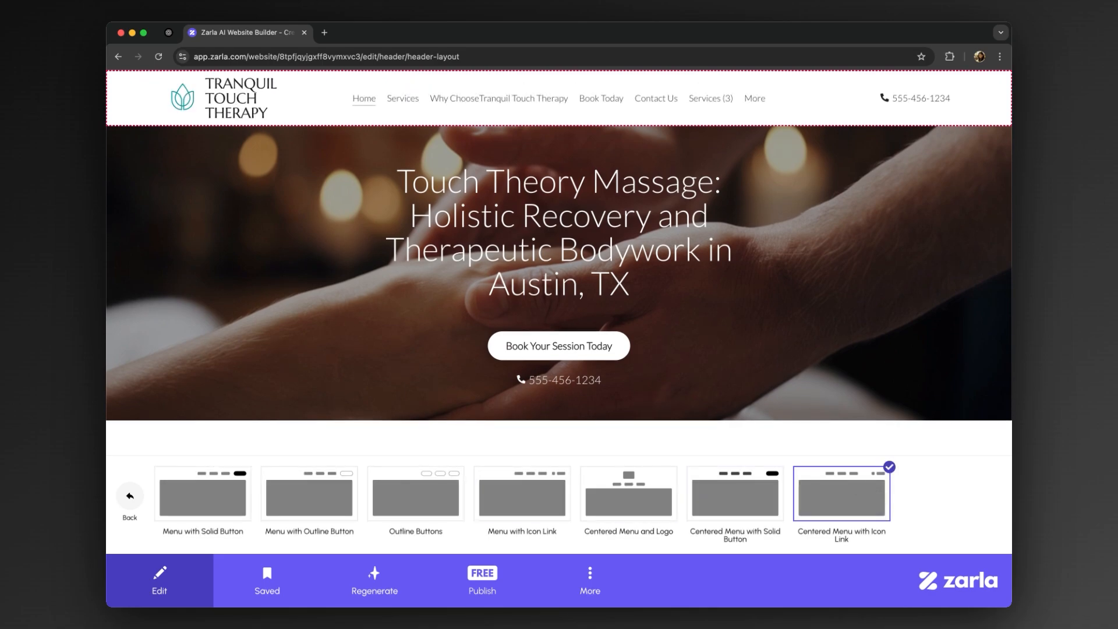
{"action": "left_click", "coordinate": [655, 503]}
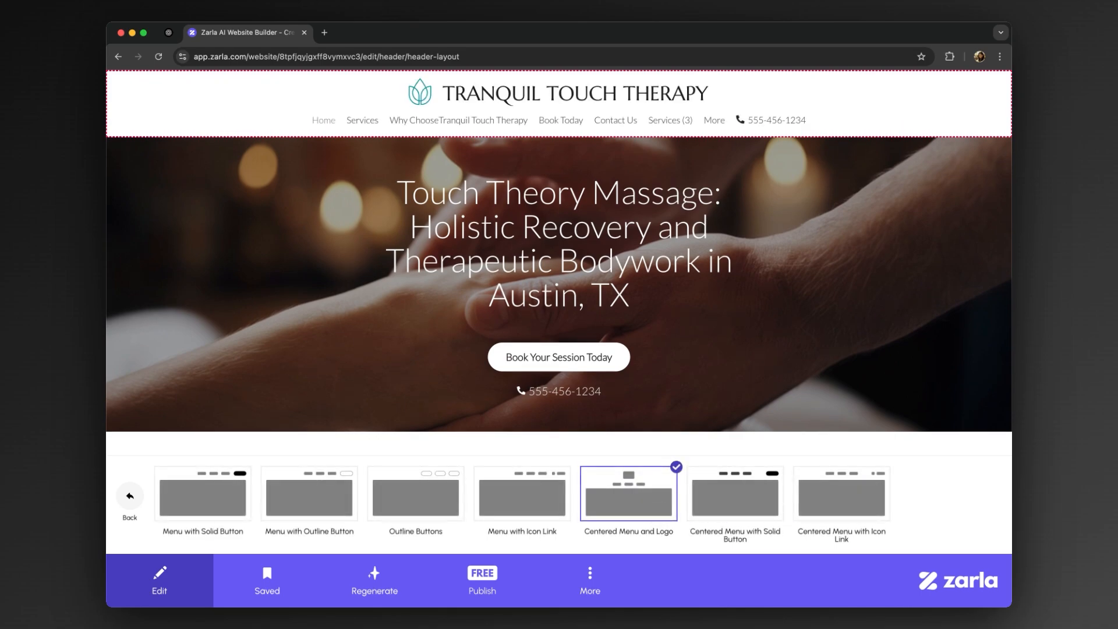
{"action": "left_click", "coordinate": [130, 495]}
- Open the hero headline for editing, and ask ChatGPT for an Ogilvy-style SEO headline for a mobile massage therapy website in Los Angeles, CA
{"action": "left_click", "coordinate": [163, 455]}
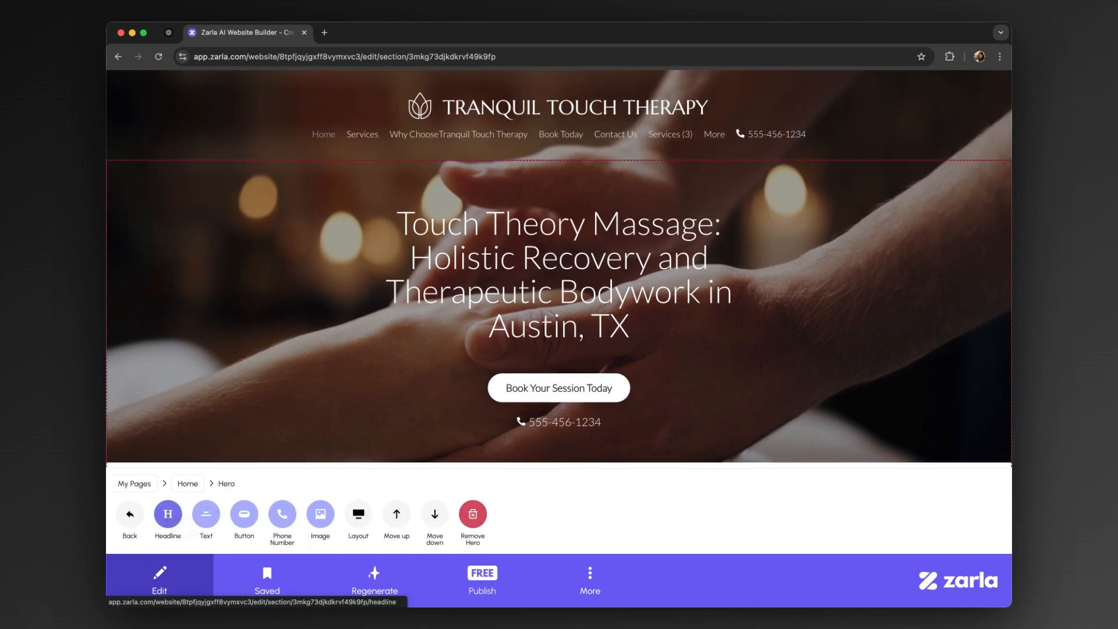
{"action": "left_click", "coordinate": [168, 514]}
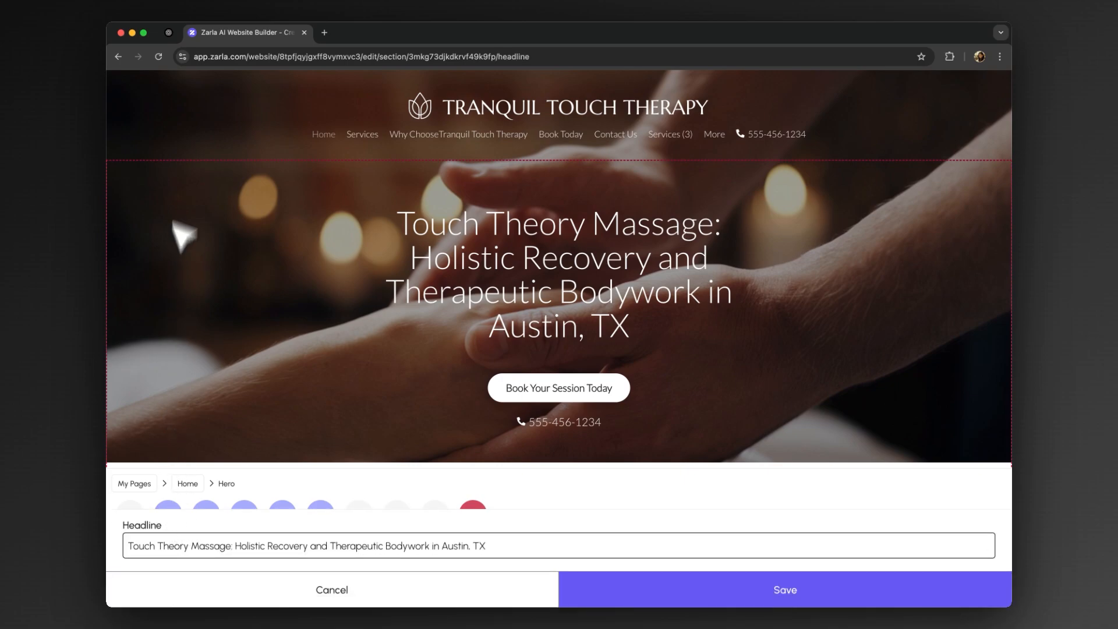
{"action": "left_click", "coordinate": [168, 32]}
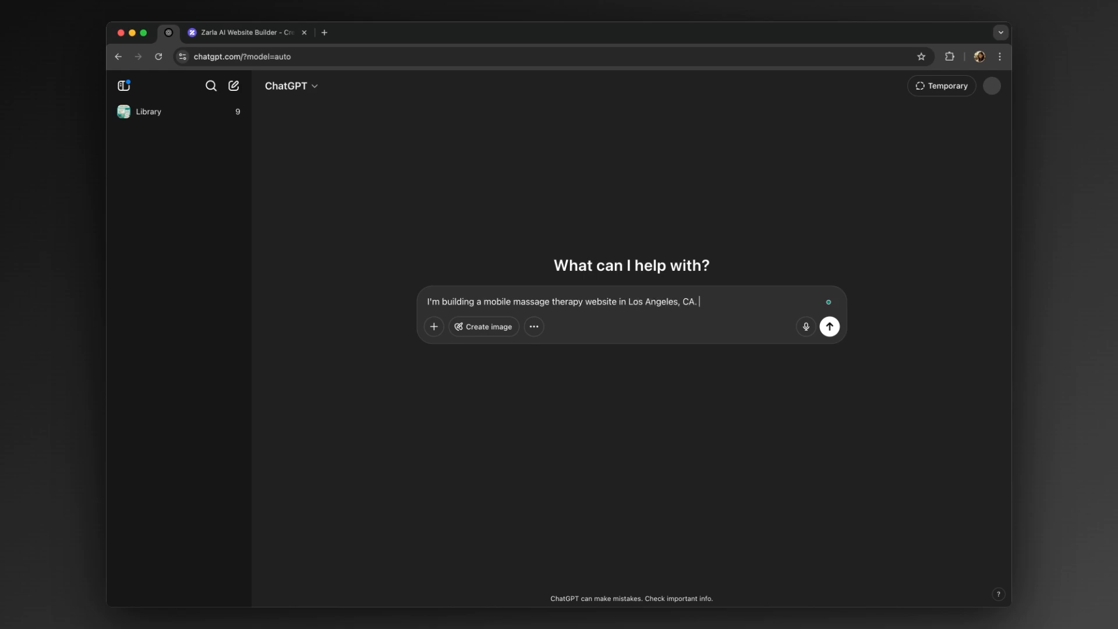
{"action": "type", "text": "of Ogilvy combined with SEO"}
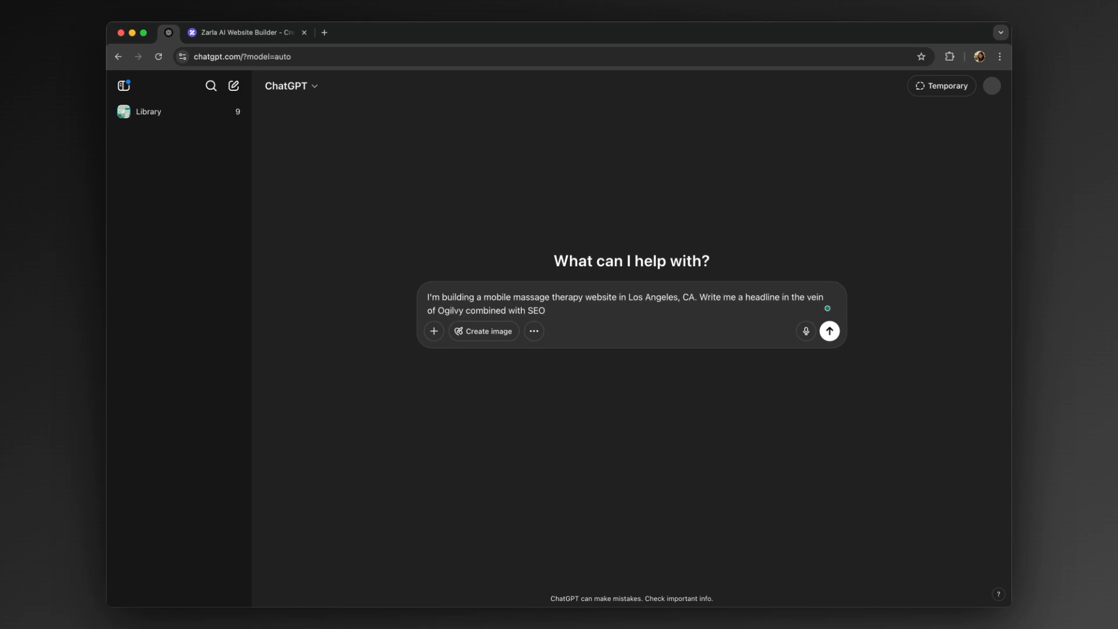
{"action": "key", "text": "Return"}
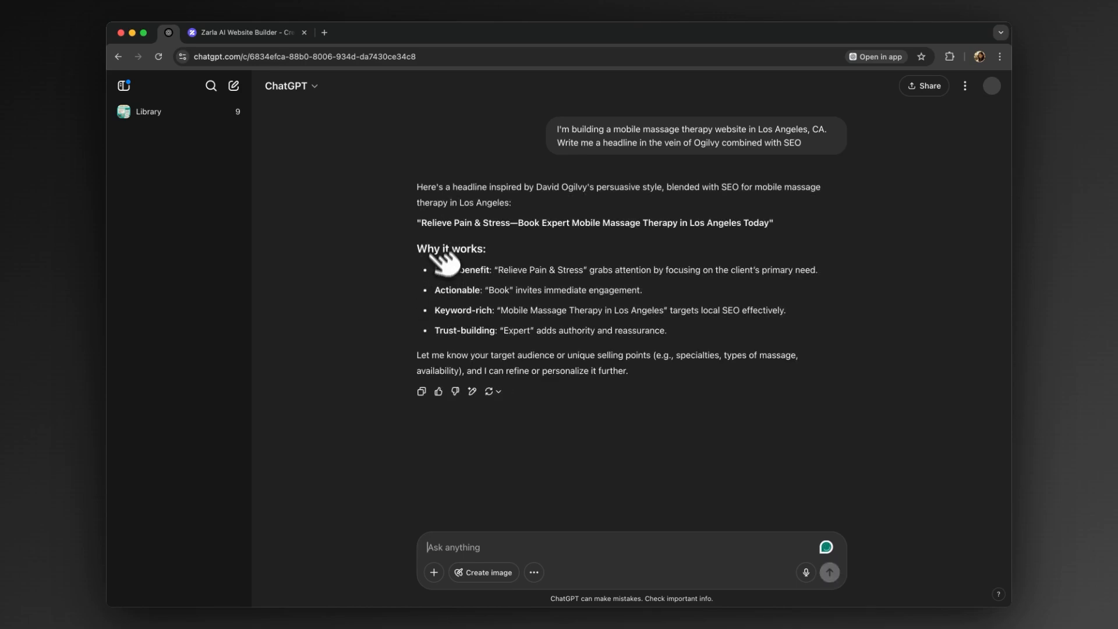
- Copy the suggestion into Zarla's hero headline as "Relieve Pain & Stress — Book Expert Mobile Massage Therapy in Los Angeles Today" and save it
{"action": "left_click_drag", "start_coordinate": [421, 223], "coordinate": [771, 228]}
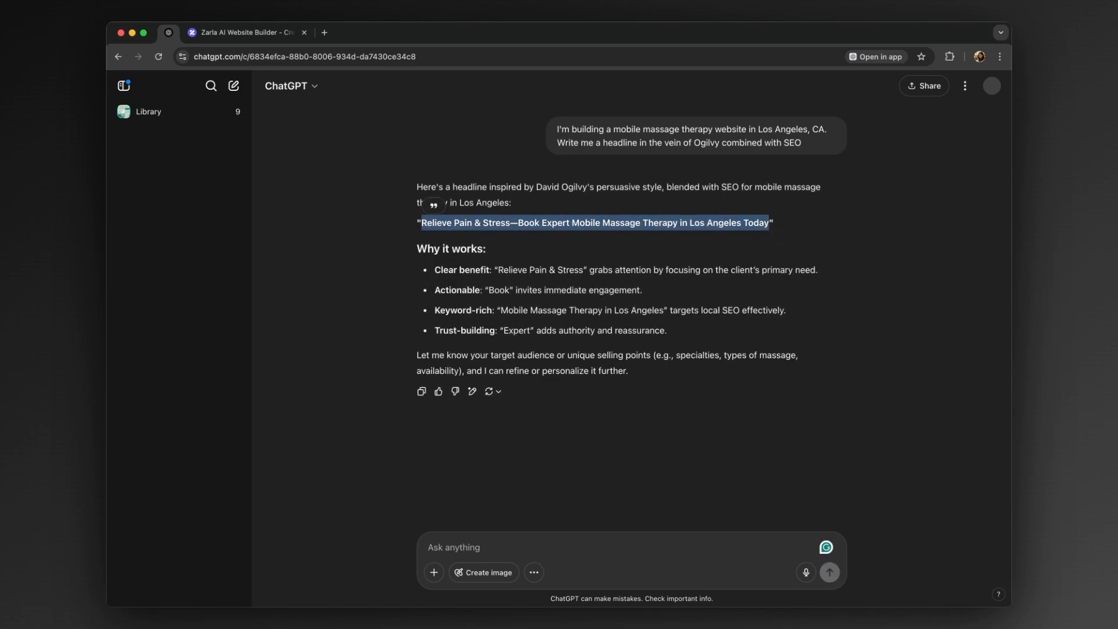
{"action": "left_click", "coordinate": [273, 33]}
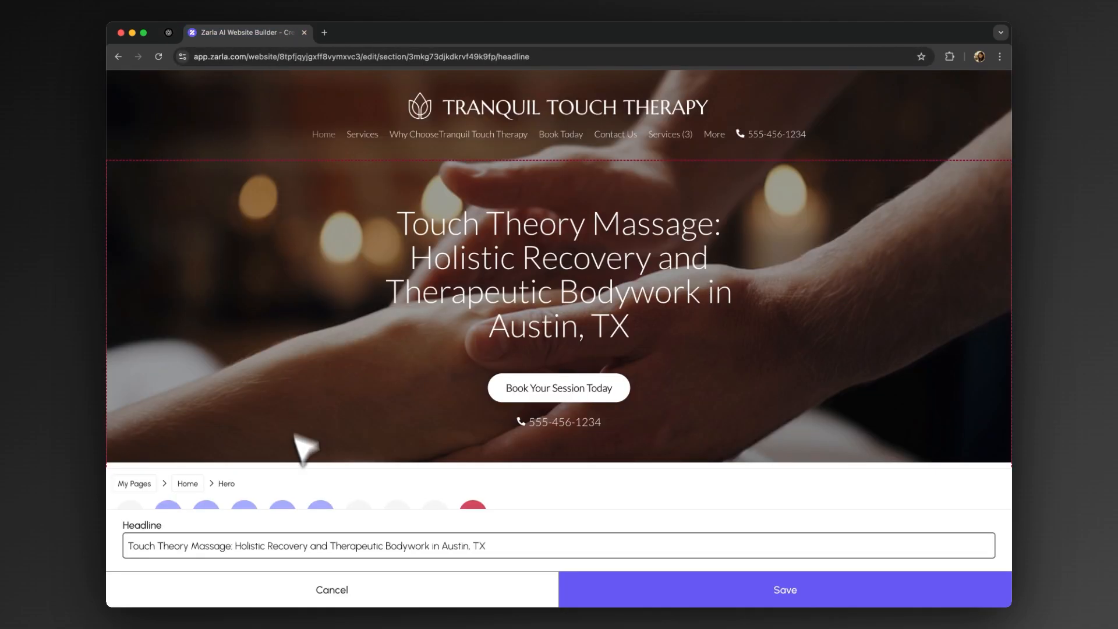
{"action": "double_click", "coordinate": [287, 545]}
{"action": "key", "text": "super+a"}
{"action": "type", "text": "Relieve Pain & Stress — Book Expert Mobile Massage Therapy in Los Angeles Today"}
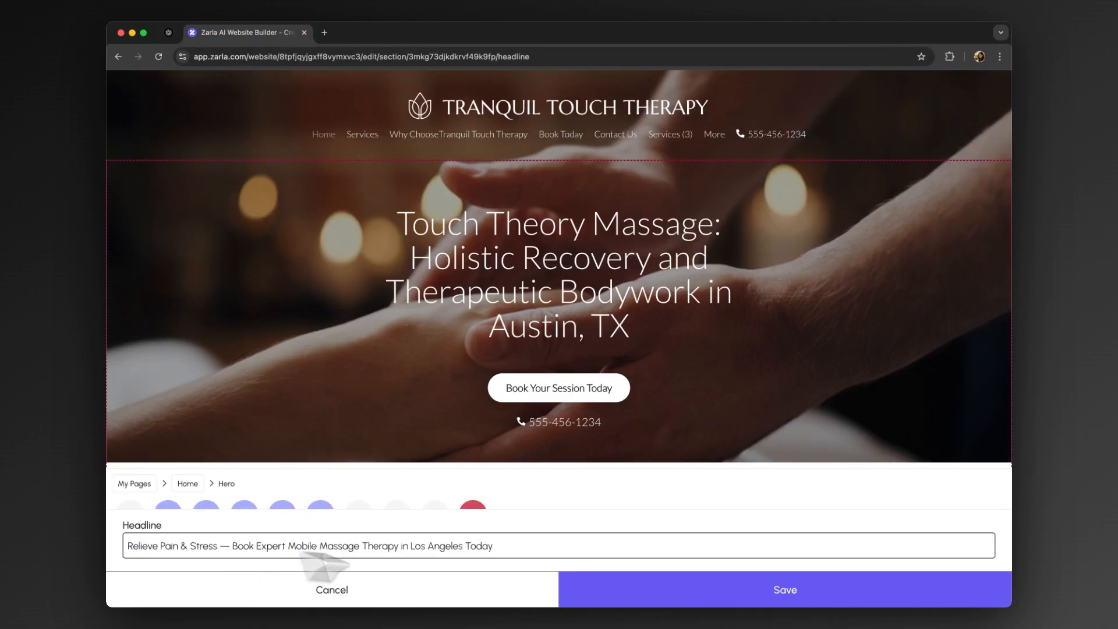
{"action": "left_click", "coordinate": [706, 593]}
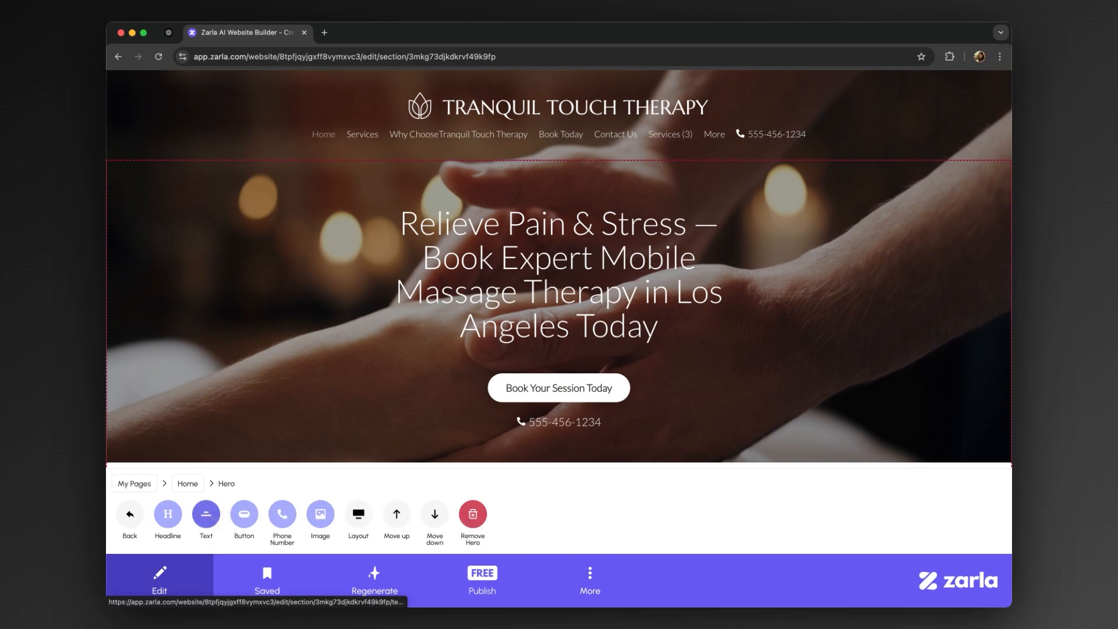
- Have ChatGPT rewrite the hero text for a single Los Angeles therapist, giving the owner's name, 5 years' experience and requesting a certification list
{"action": "left_click", "coordinate": [216, 514]}
{"action": "key", "text": "super+a"}
{"action": "key", "text": "super+c"}
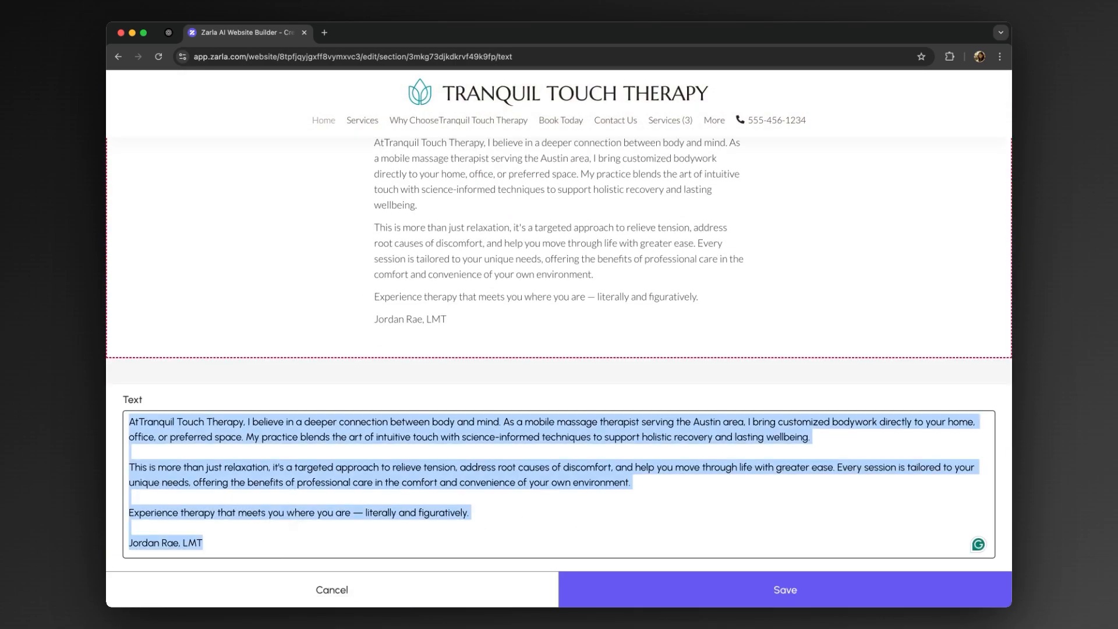
{"action": "left_click", "coordinate": [168, 32]}
{"action": "type", "text": "Convert this to a single therapy owner servicing Los Angeles area, indicate my nam"}
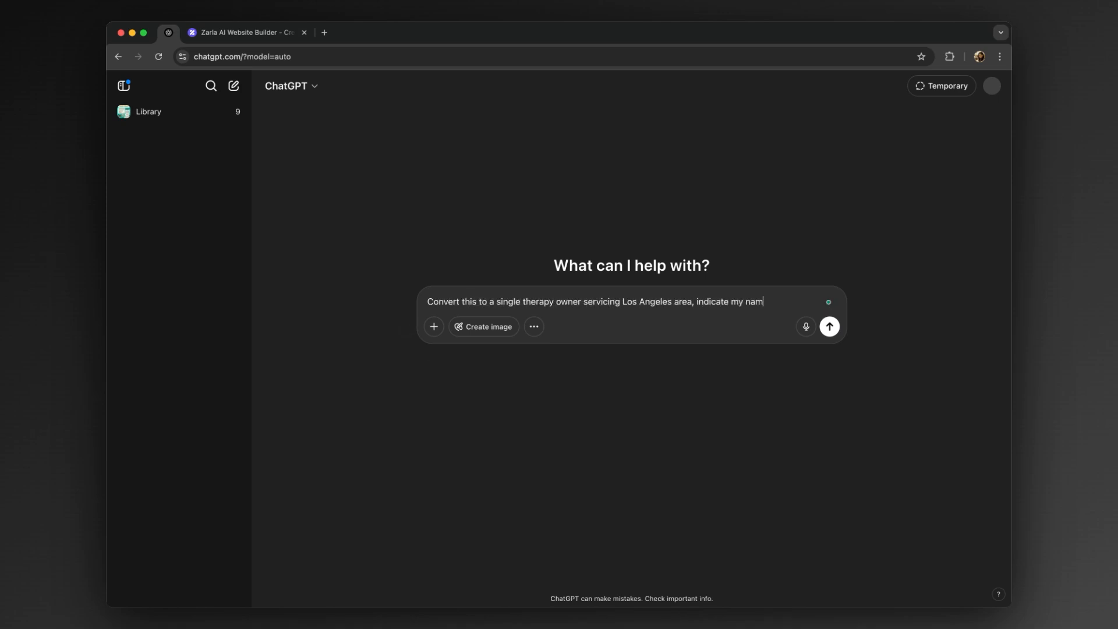
{"action": "type", "text": "William"}
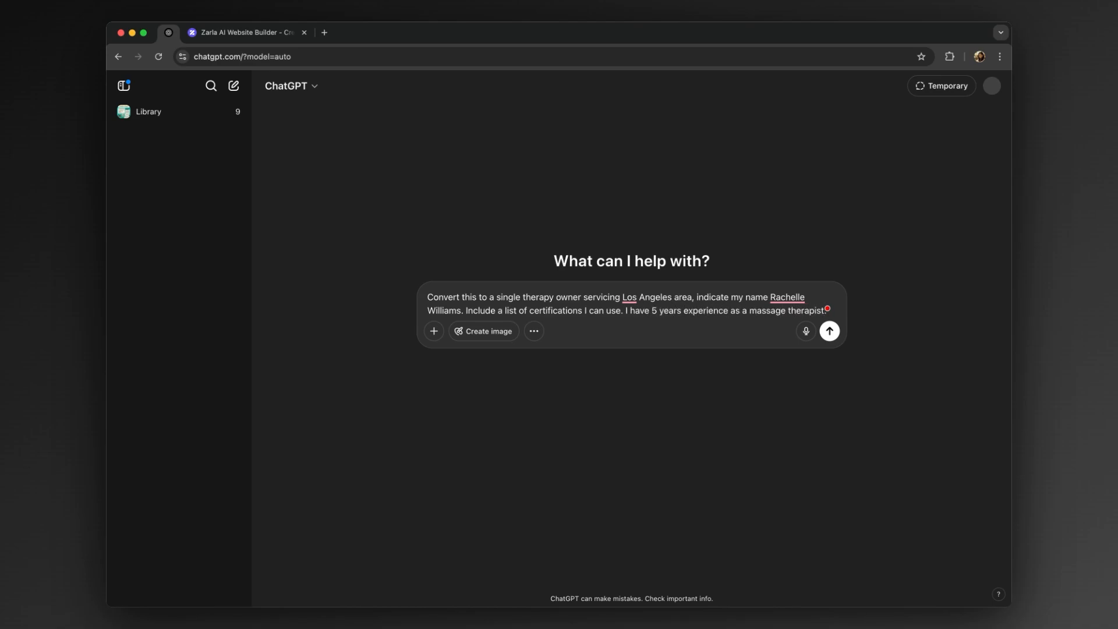
{"action": "key", "text": "super+v"}
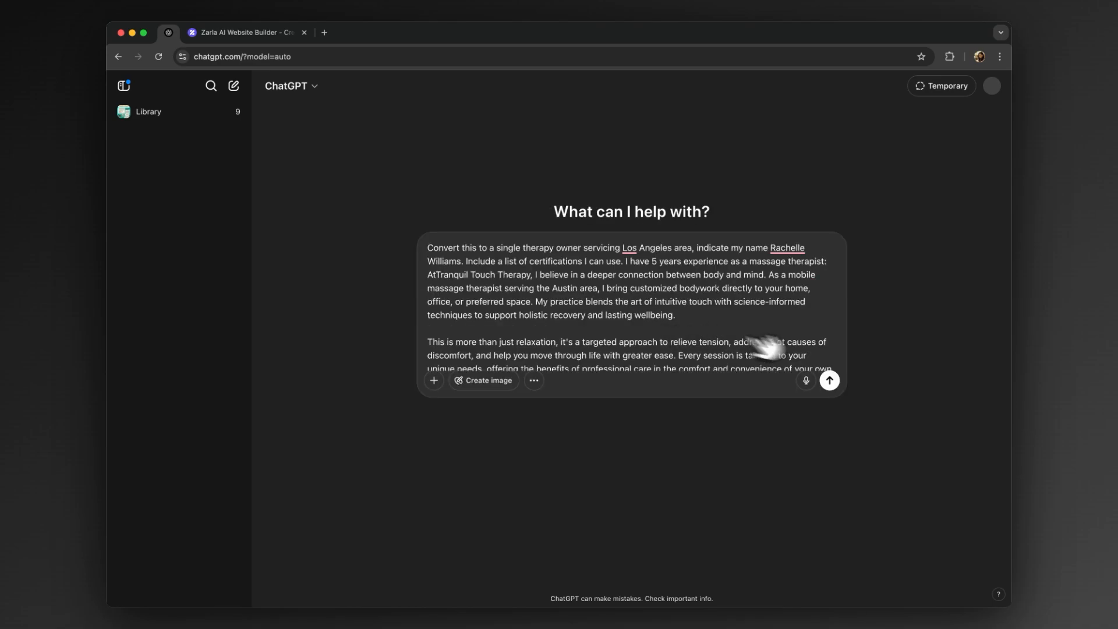
{"action": "left_click", "coordinate": [829, 380]}
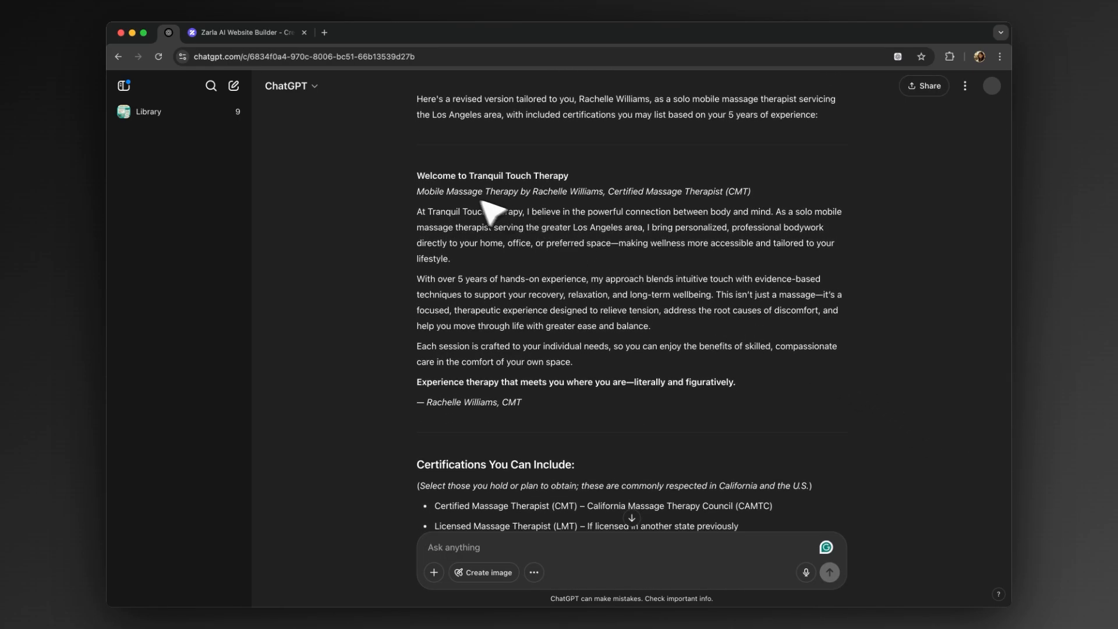
- Copy the rewritten "Welcome to Tranquil Touch Therapy" introduction through the signature into Zarla's hero text and save it
{"action": "left_click_drag", "start_coordinate": [417, 175], "coordinate": [640, 397]}
{"action": "key", "text": "cmd+c"}
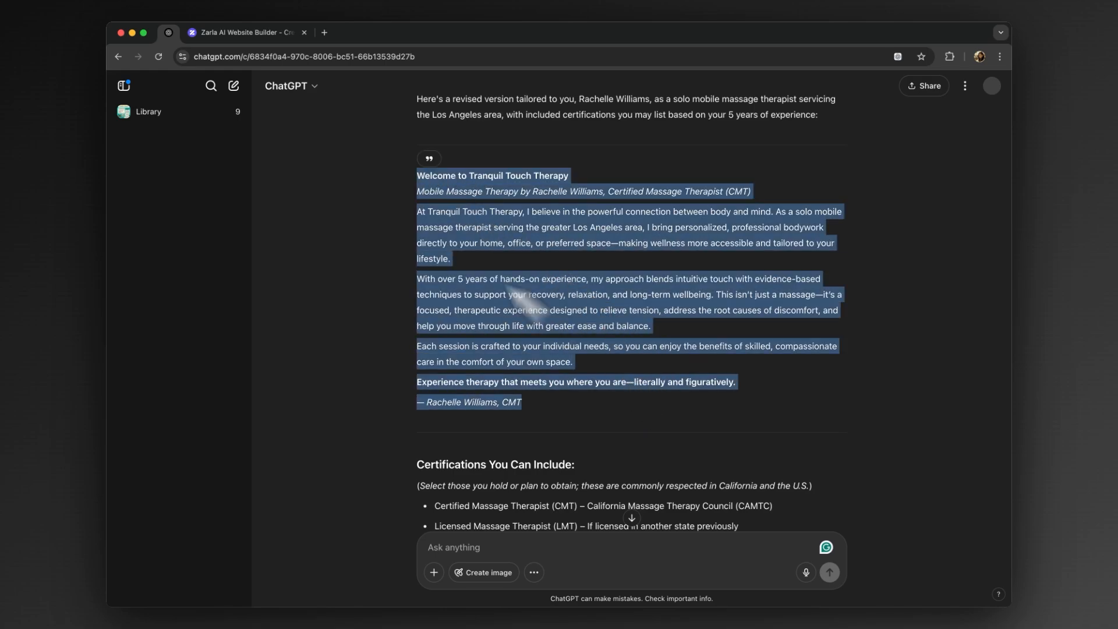
{"action": "left_click", "coordinate": [260, 34]}
{"action": "key", "text": "cmd+v"}
{"action": "scroll", "coordinate": [308, 454], "scroll_direction": "up", "scroll_amount": 3}
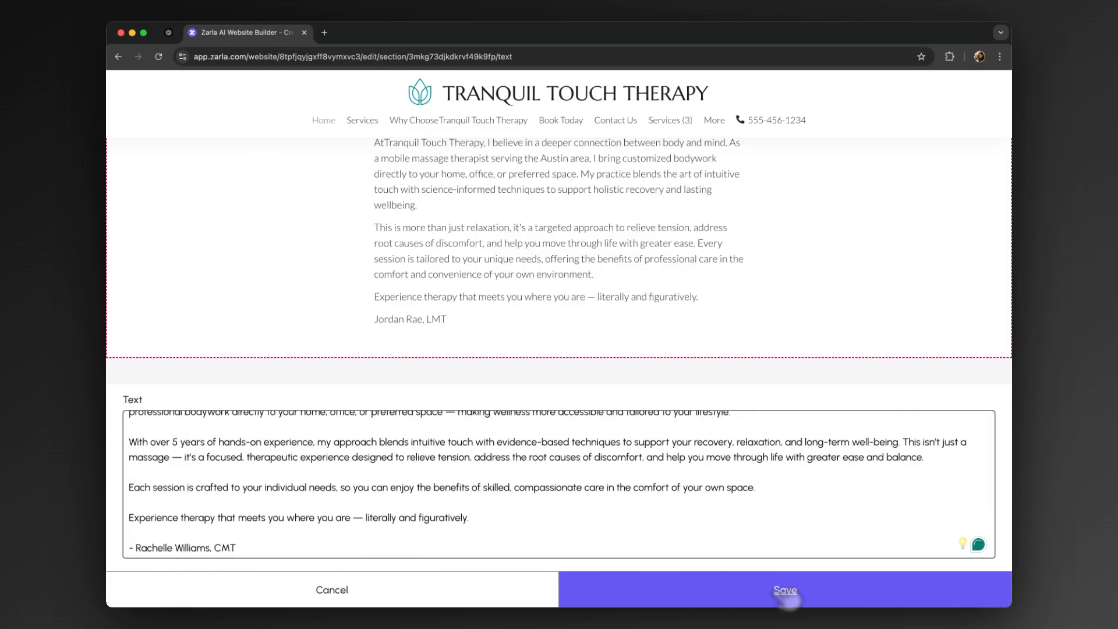
{"action": "left_click", "coordinate": [789, 600]}
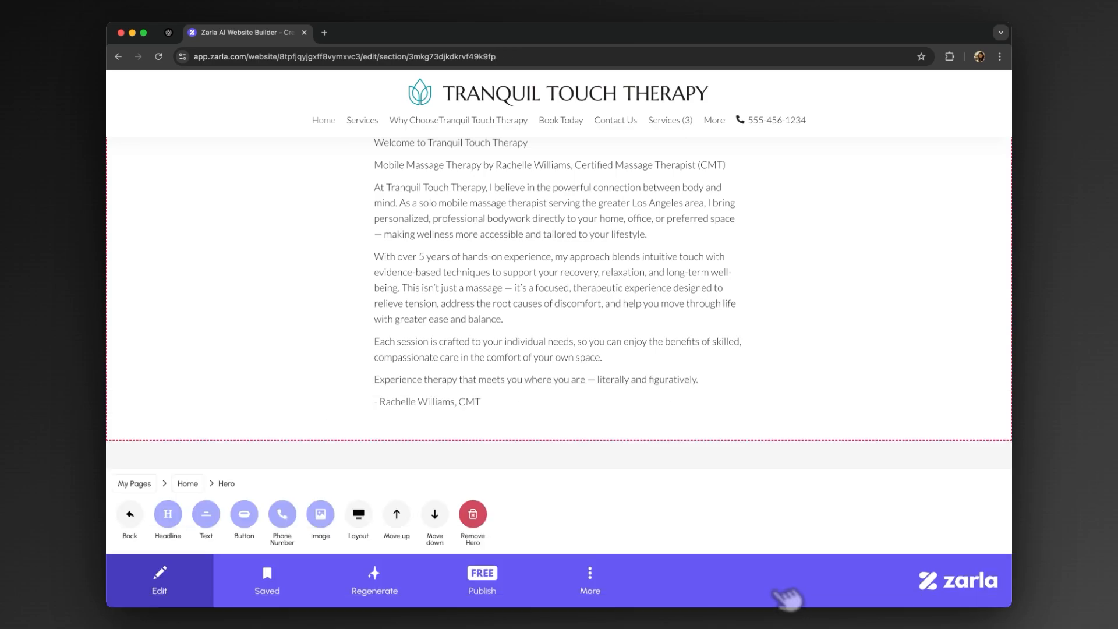
- Check the updated home page text, and generate a new background image for the hero section
{"action": "scroll", "coordinate": [840, 435], "scroll_direction": "up", "scroll_amount": 1}
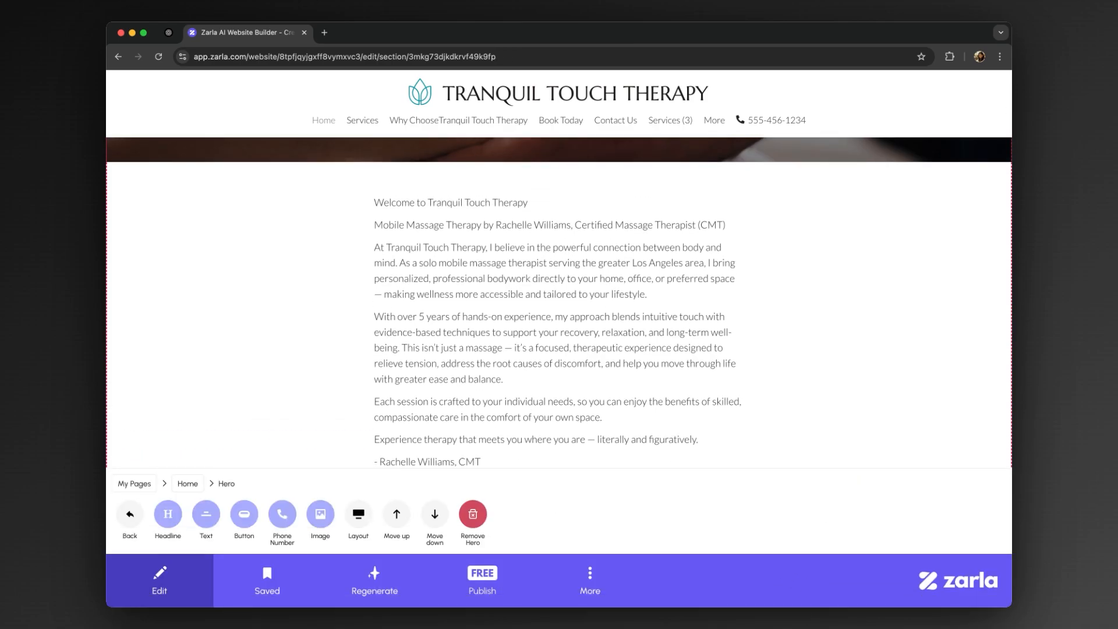
{"action": "scroll", "coordinate": [559, 302], "scroll_direction": "down", "scroll_amount": 4}
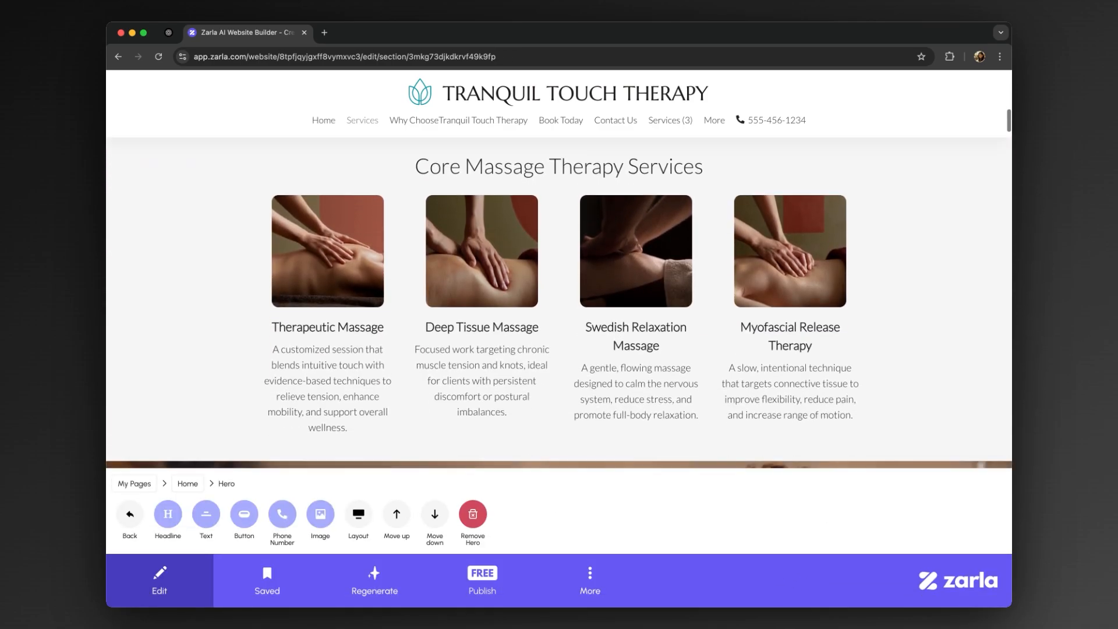
{"action": "scroll", "coordinate": [843, 364], "scroll_direction": "up", "scroll_amount": 10}
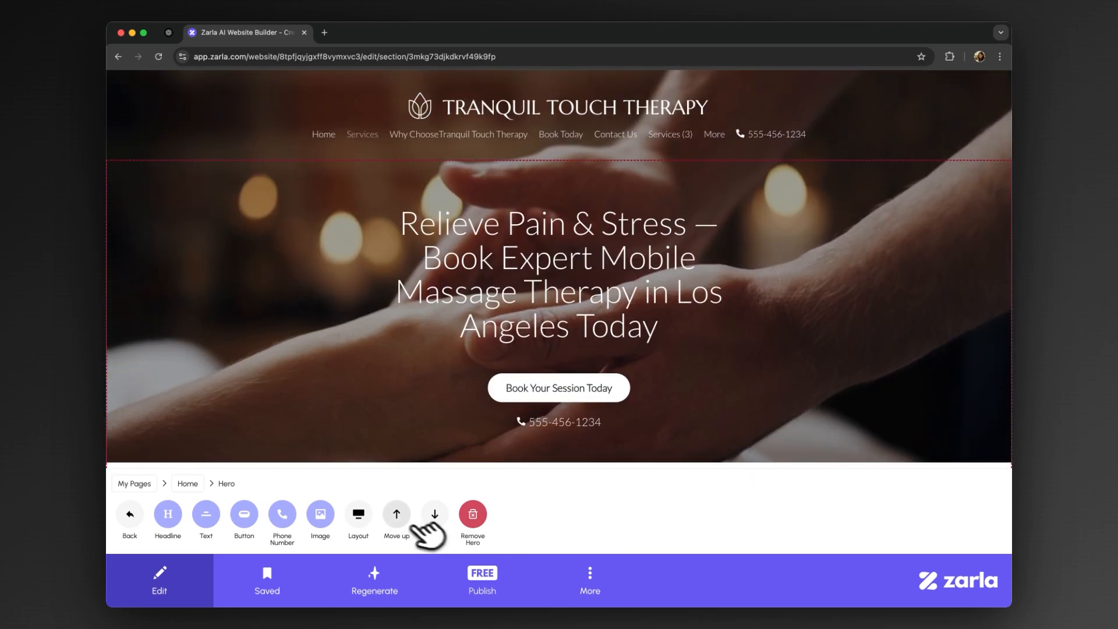
{"action": "left_click", "coordinate": [329, 521]}
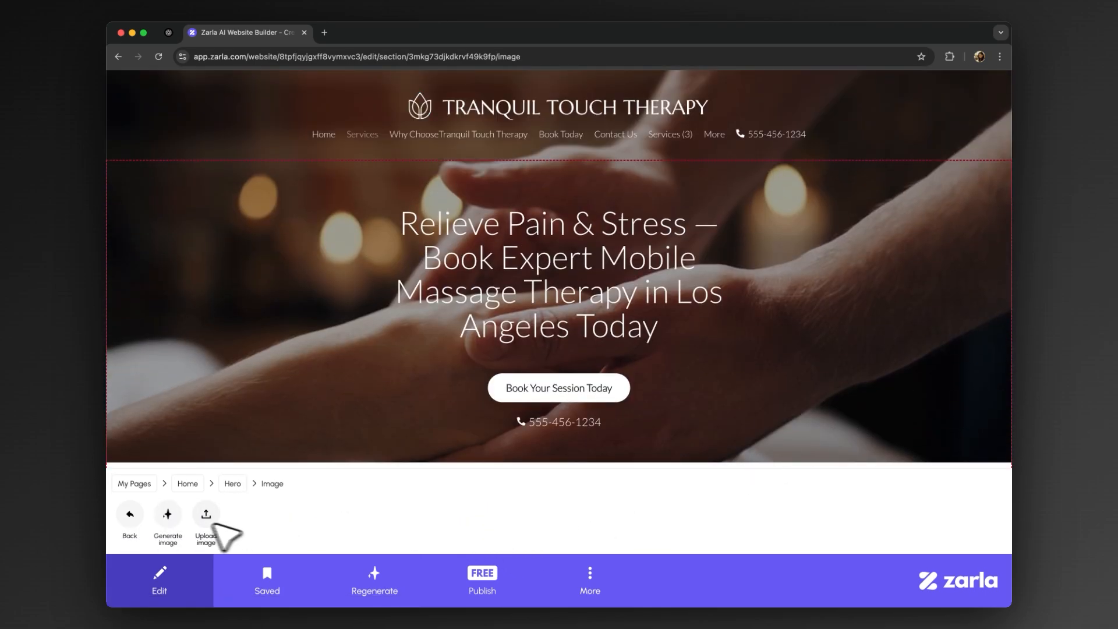
{"action": "left_click", "coordinate": [173, 514]}
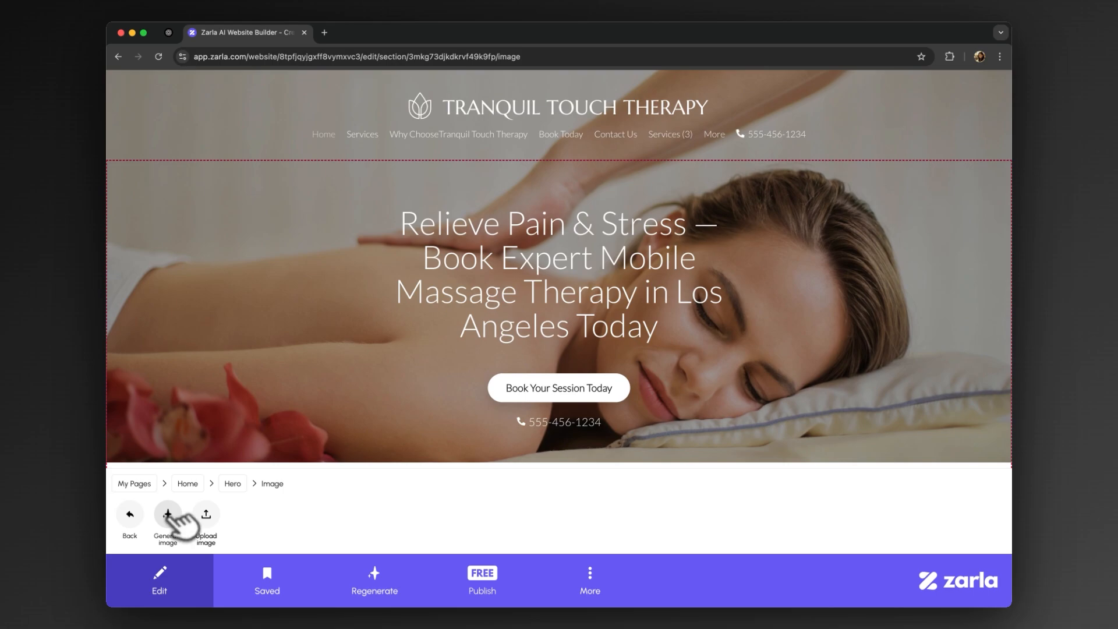
- Open Ideogram in a new browser tab and sign in with Google
{"action": "left_click", "coordinate": [324, 33]}
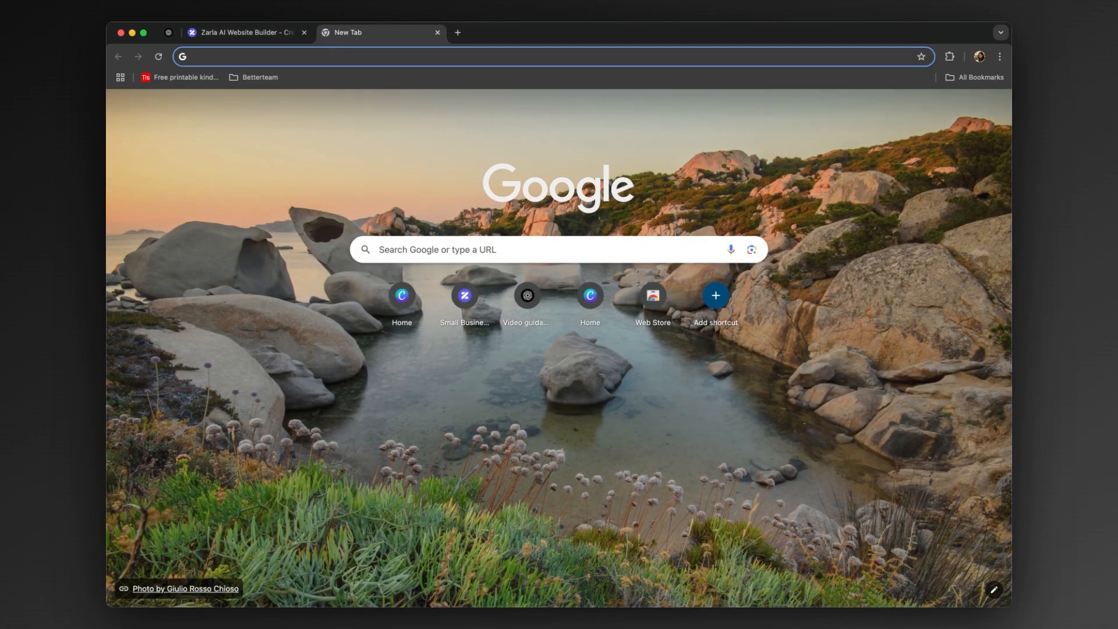
{"action": "type", "text": "ideogram"}
{"action": "key", "text": "Return"}
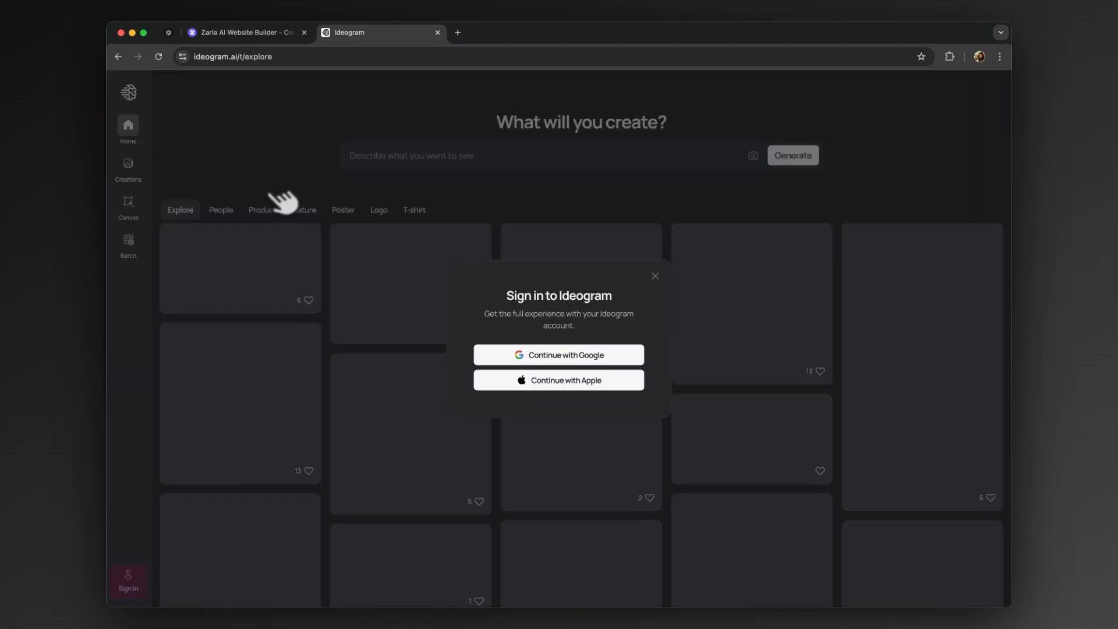
{"action": "left_click", "coordinate": [567, 354]}
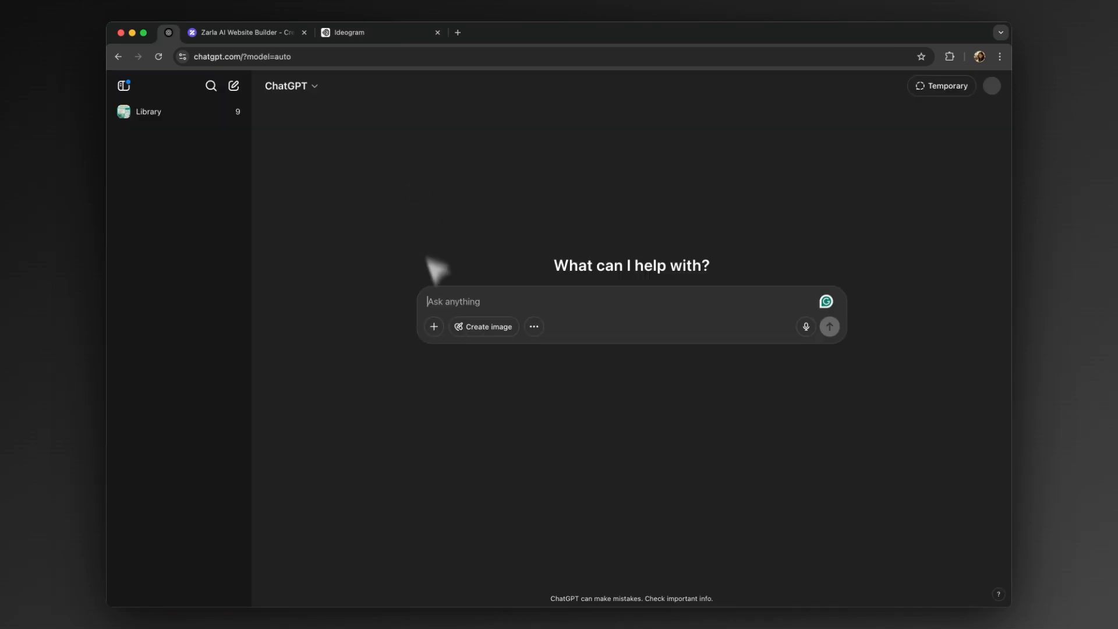
- Ask ChatGPT for 50 Ideogram prompts that produce high quality images relevant to a massage therapy business in the Los Angeles area
{"action": "type", "text": "ng a massage therapy business in Los Angeles area. Create prompts that I can use for"}
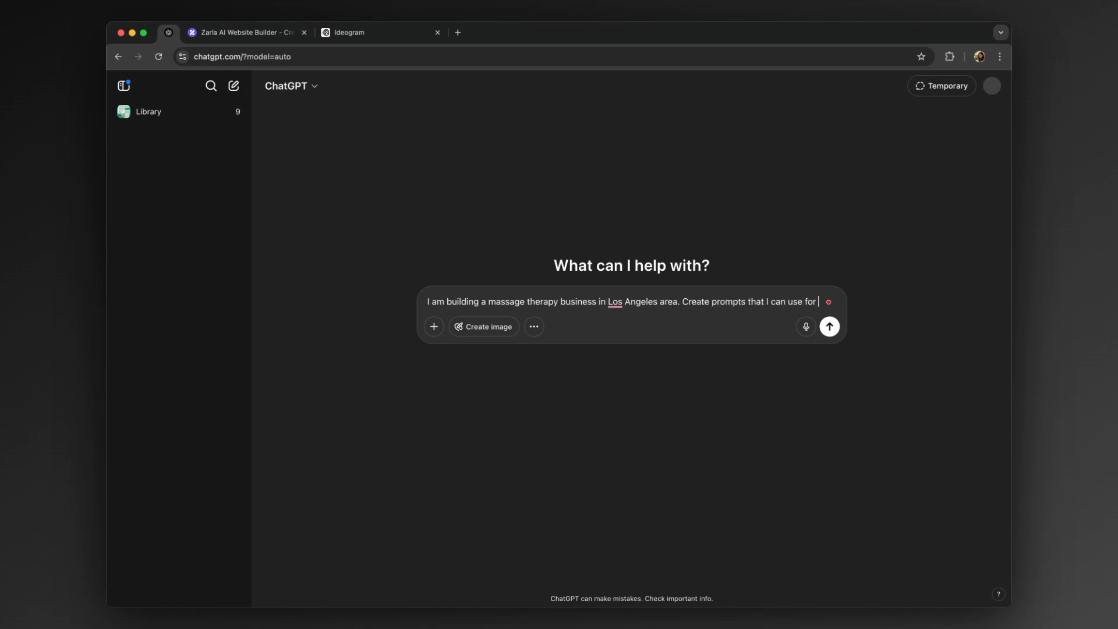
{"action": "type", "text": "Ideogram to produce high quality images relevant to the business. Make 50 prompts."}
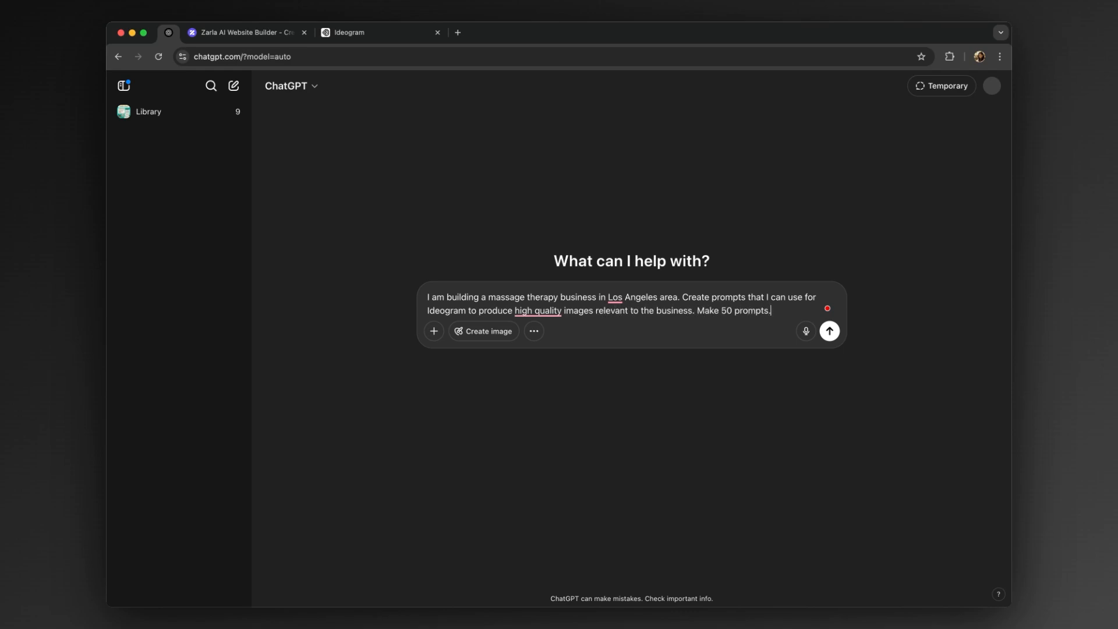
{"action": "left_click", "coordinate": [829, 331]}
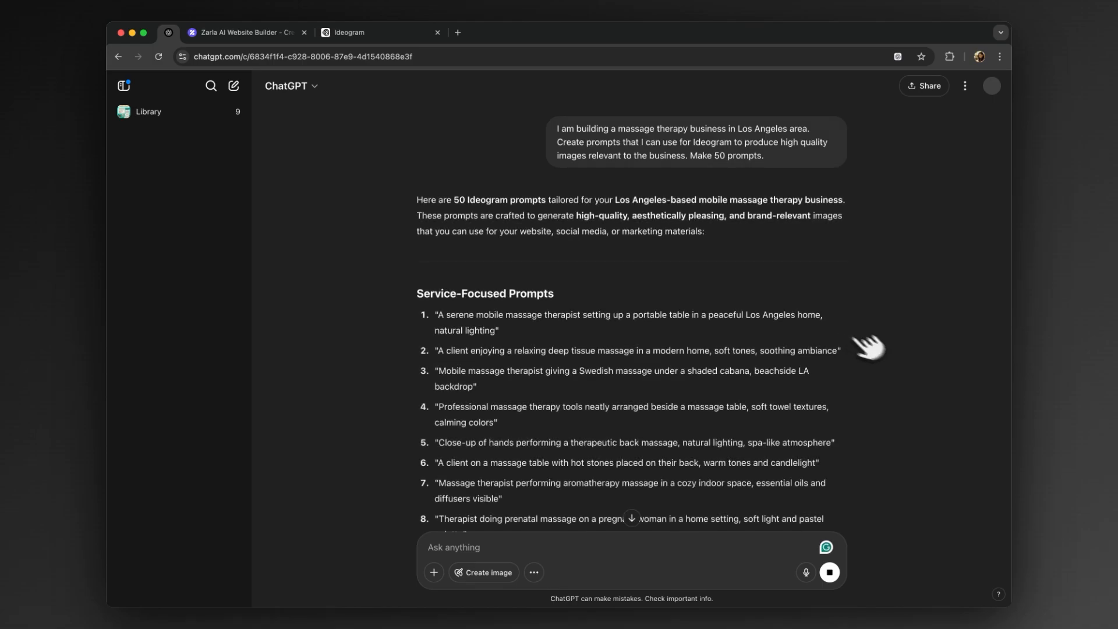
- Review the full list of generated image prompts, from the service-focused ones to the creative and branding concepts
{"action": "scroll", "coordinate": [879, 344], "scroll_direction": "down", "scroll_amount": 3}
{"action": "scroll", "coordinate": [632, 303], "scroll_direction": "down", "scroll_amount": 8}
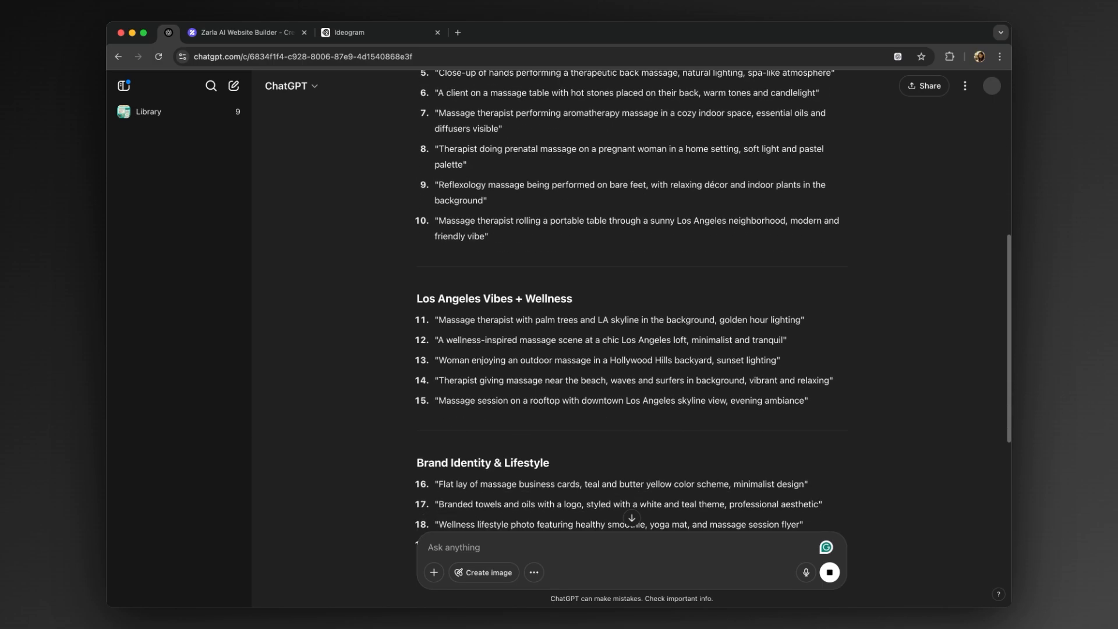
{"action": "scroll", "coordinate": [631, 302], "scroll_direction": "down", "scroll_amount": 8}
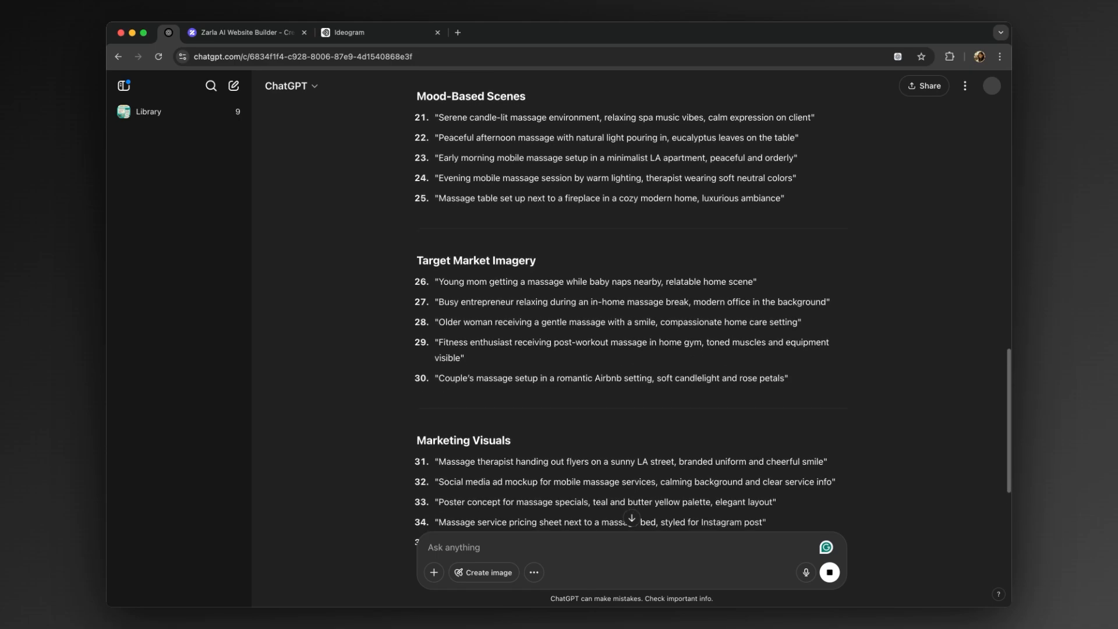
{"action": "scroll", "coordinate": [632, 303], "scroll_direction": "down", "scroll_amount": 2}
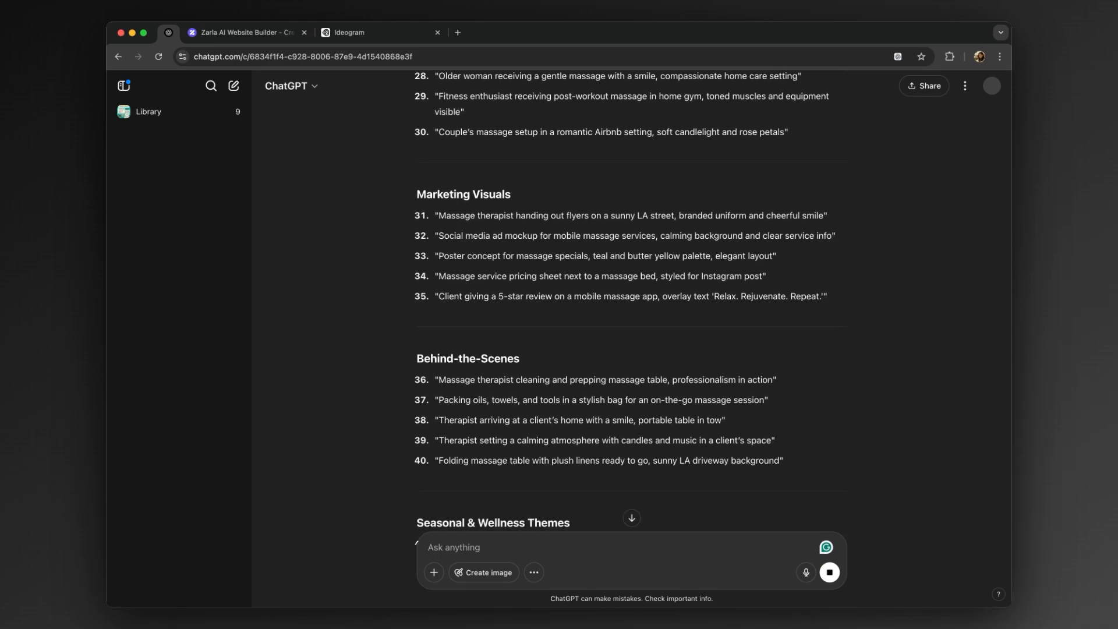
{"action": "scroll", "coordinate": [632, 302], "scroll_direction": "down", "scroll_amount": 5}
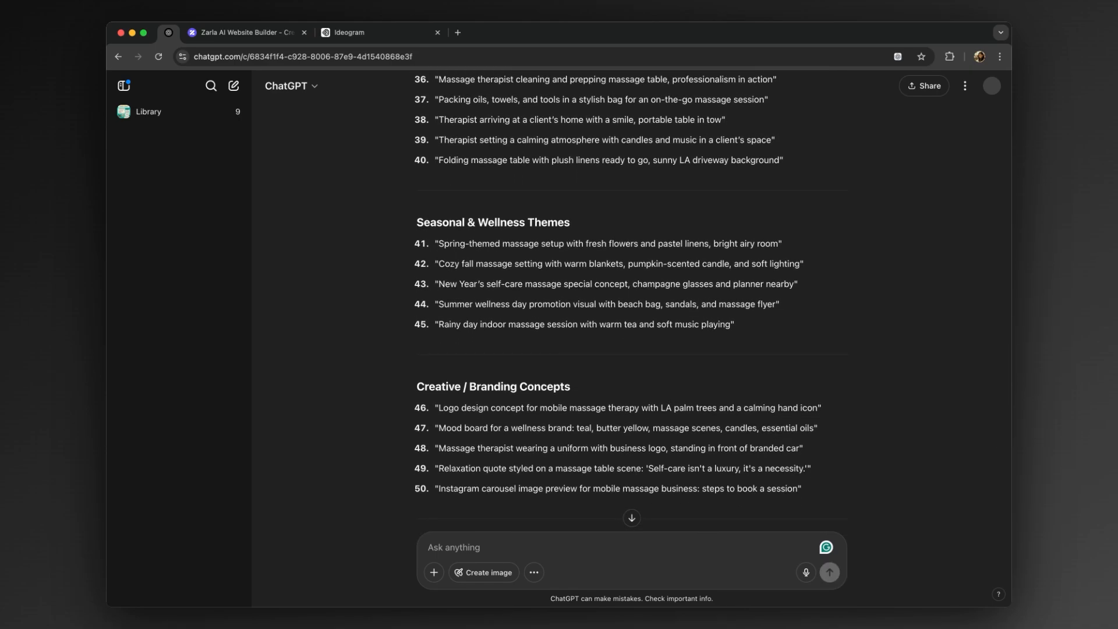
{"action": "scroll", "coordinate": [632, 303], "scroll_direction": "down", "scroll_amount": 3}
{"action": "scroll", "coordinate": [632, 303], "scroll_direction": "up", "scroll_amount": 20}
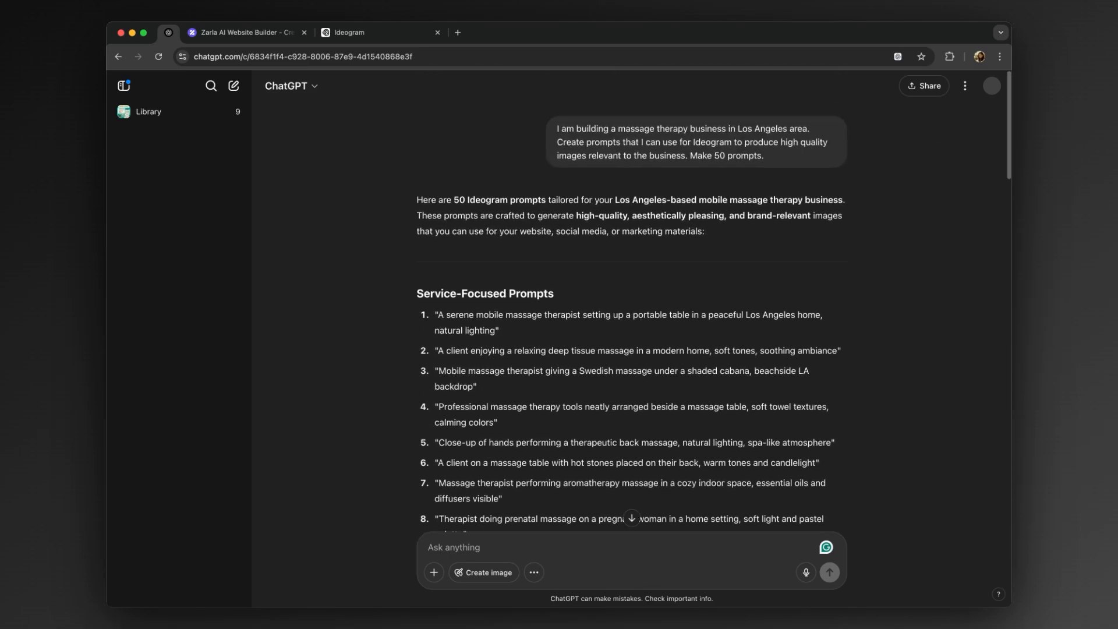
- Copy the first service-focused prompt, about a serene mobile massage therapist setting up a portable table, into Ideogram's image description
{"action": "scroll", "coordinate": [512, 300], "scroll_direction": "down", "scroll_amount": 1}
{"action": "left_click_drag", "start_coordinate": [439, 252], "coordinate": [495, 270]}
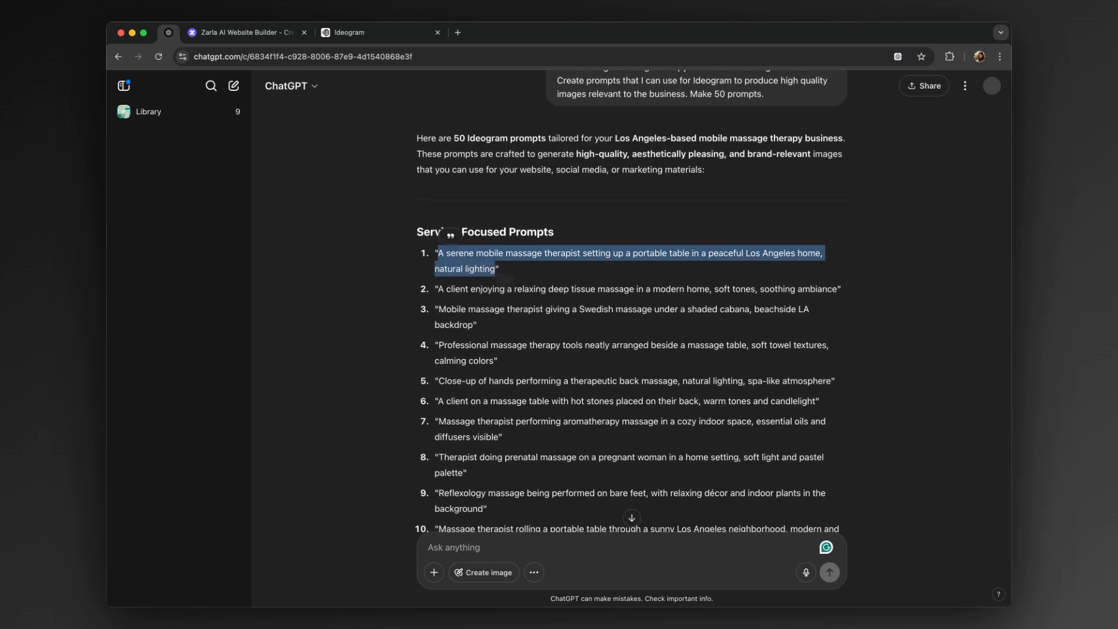
{"action": "key", "text": "cmd+c"}
{"action": "left_click", "coordinate": [350, 32]}
{"action": "key", "text": "cmd+v"}
- Set the image generation to a 16:10 landscape ratio, Realistic style and Auto Magic Prompt, checking the model options
{"action": "left_click", "coordinate": [419, 183]}
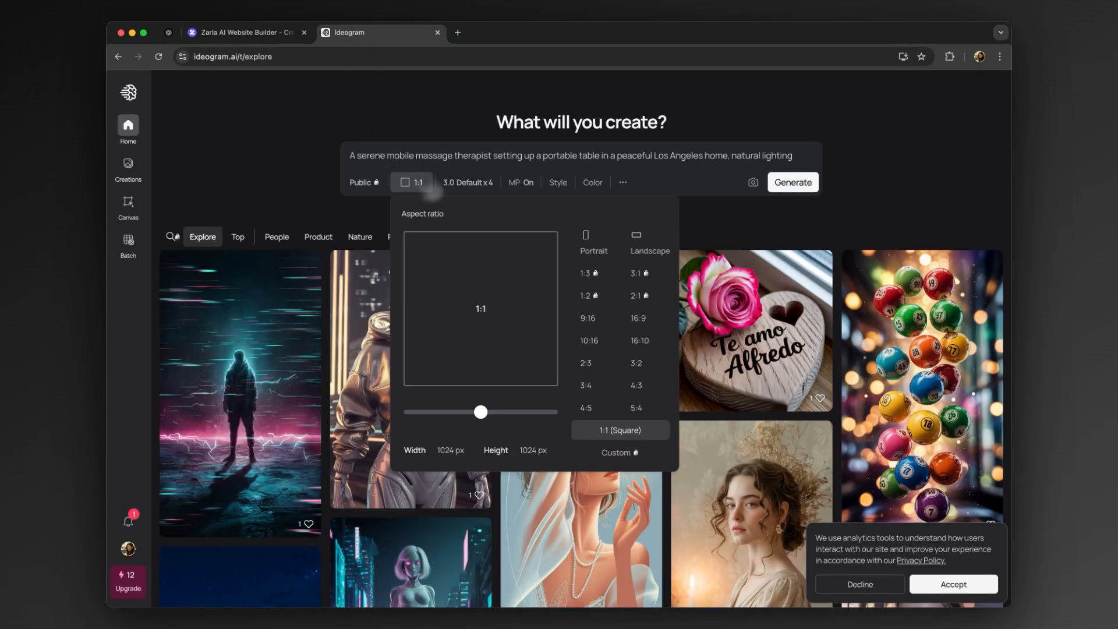
{"action": "left_click", "coordinate": [655, 341]}
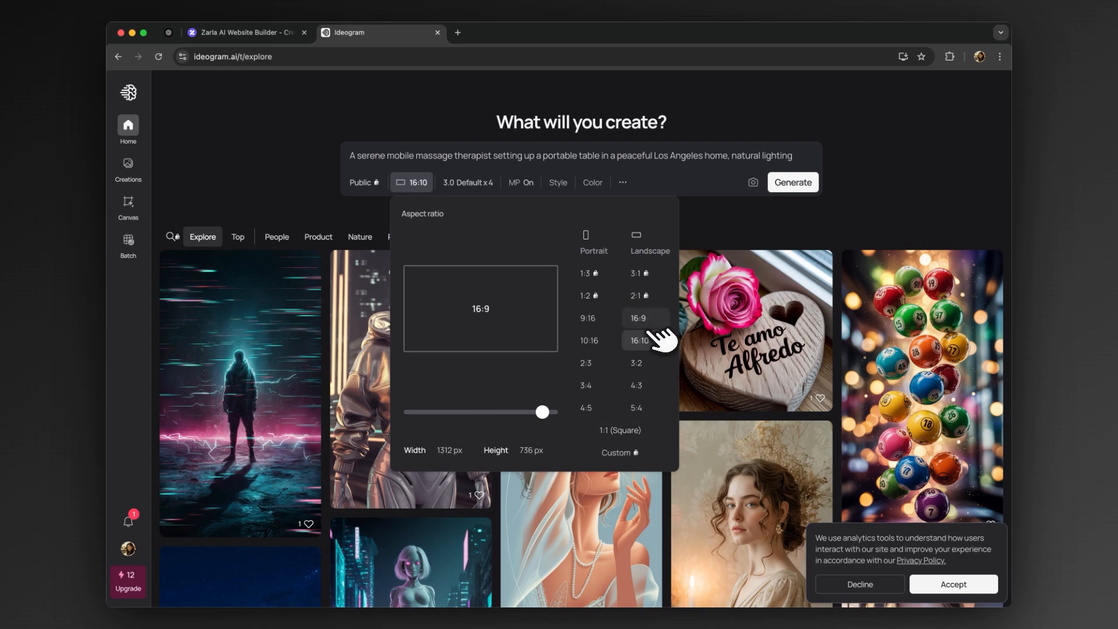
{"action": "left_click", "coordinate": [468, 182]}
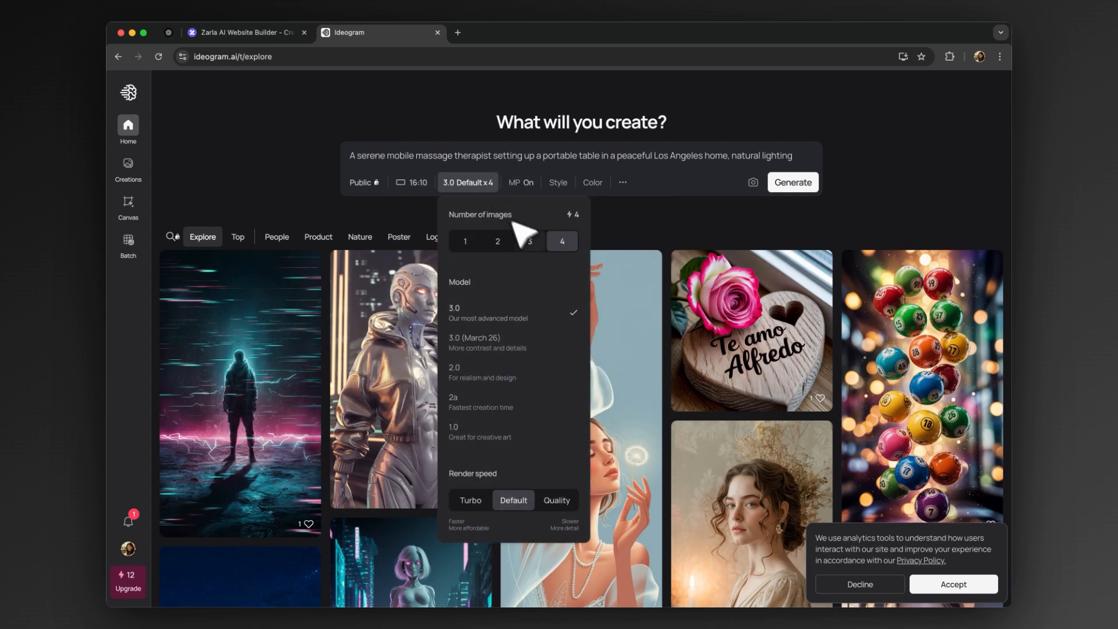
{"action": "left_click", "coordinate": [550, 183]}
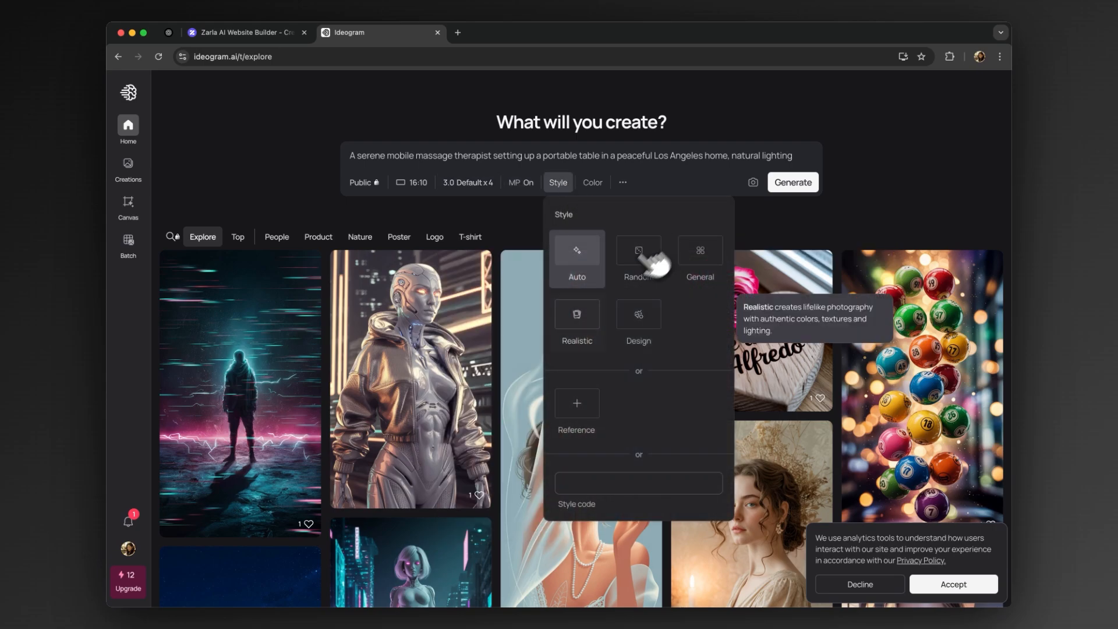
{"action": "left_click", "coordinate": [577, 319]}
{"action": "left_click", "coordinate": [523, 182]}
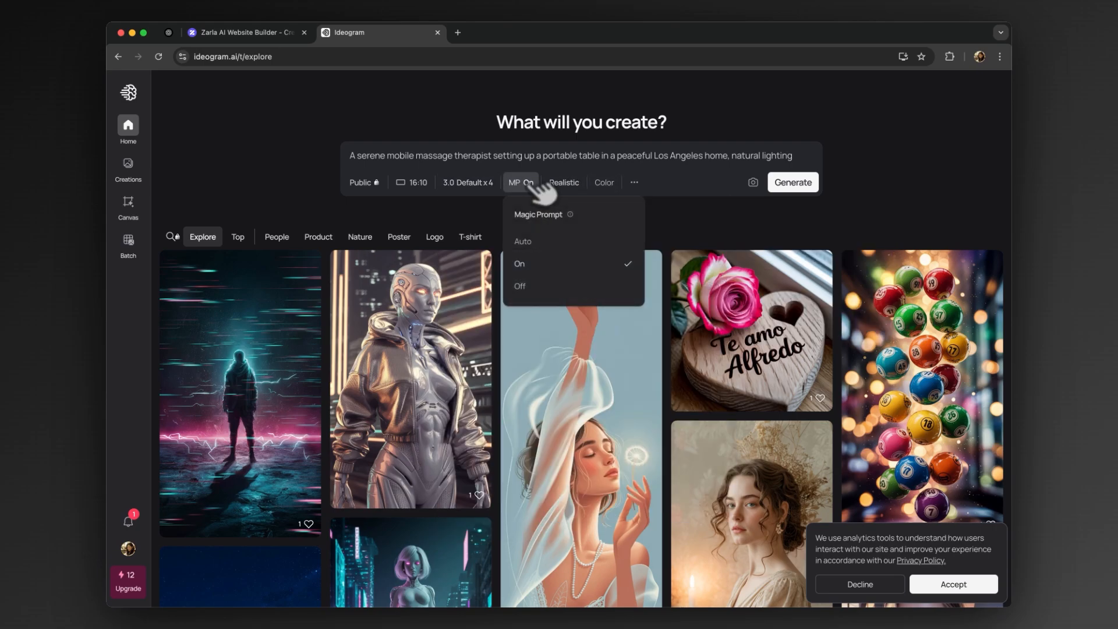
{"action": "left_click", "coordinate": [553, 242]}
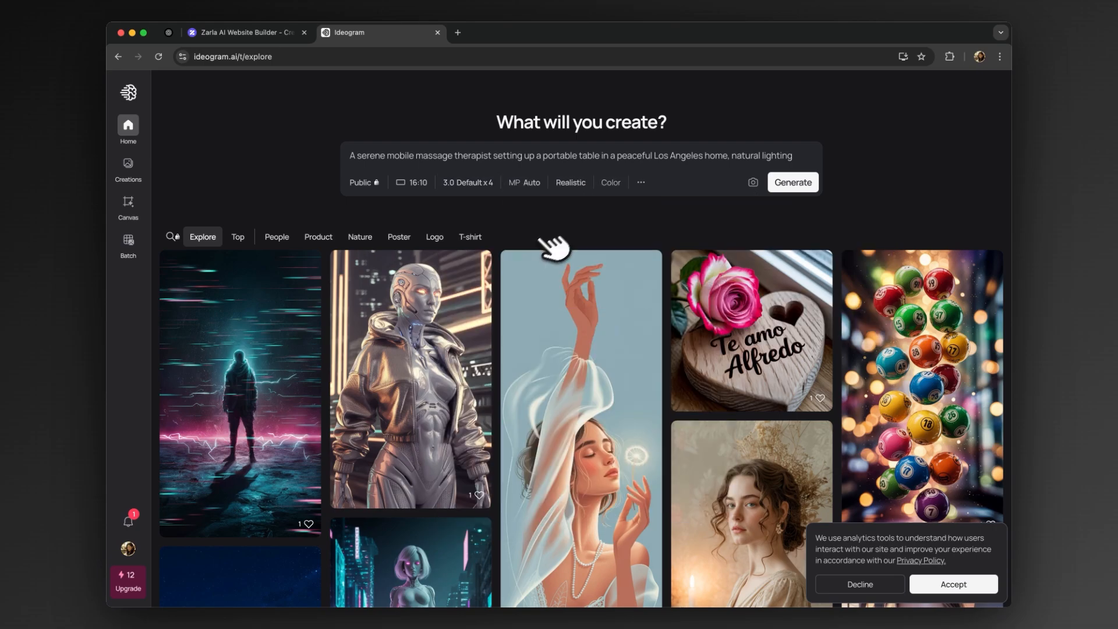
- Generate the massage therapist images and download the third and fourth results
{"action": "left_click", "coordinate": [793, 182]}
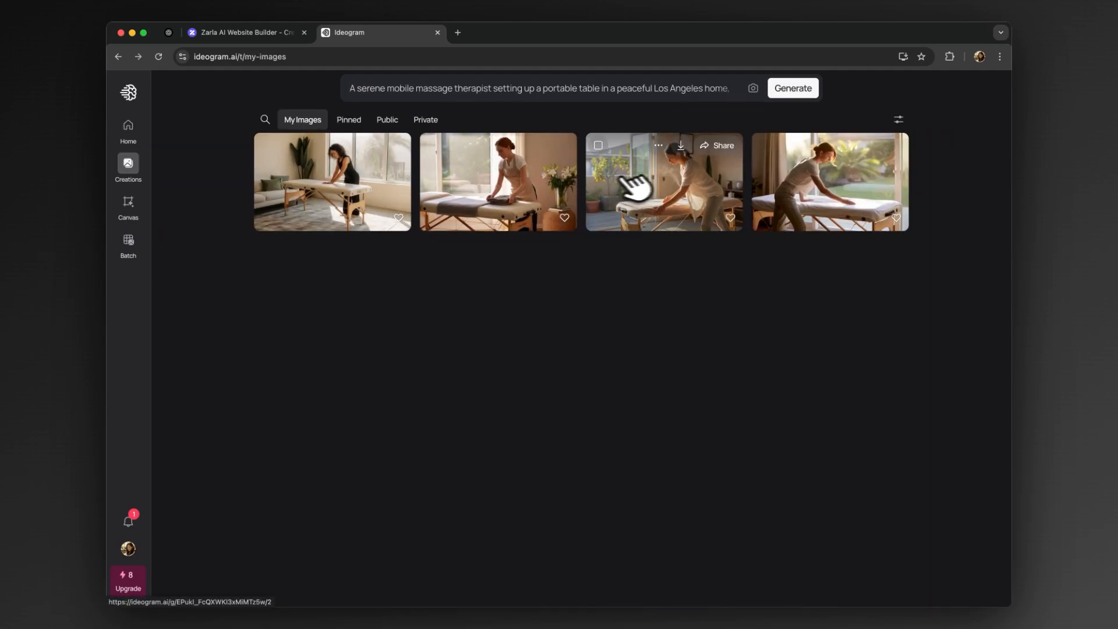
{"action": "left_click", "coordinate": [685, 145]}
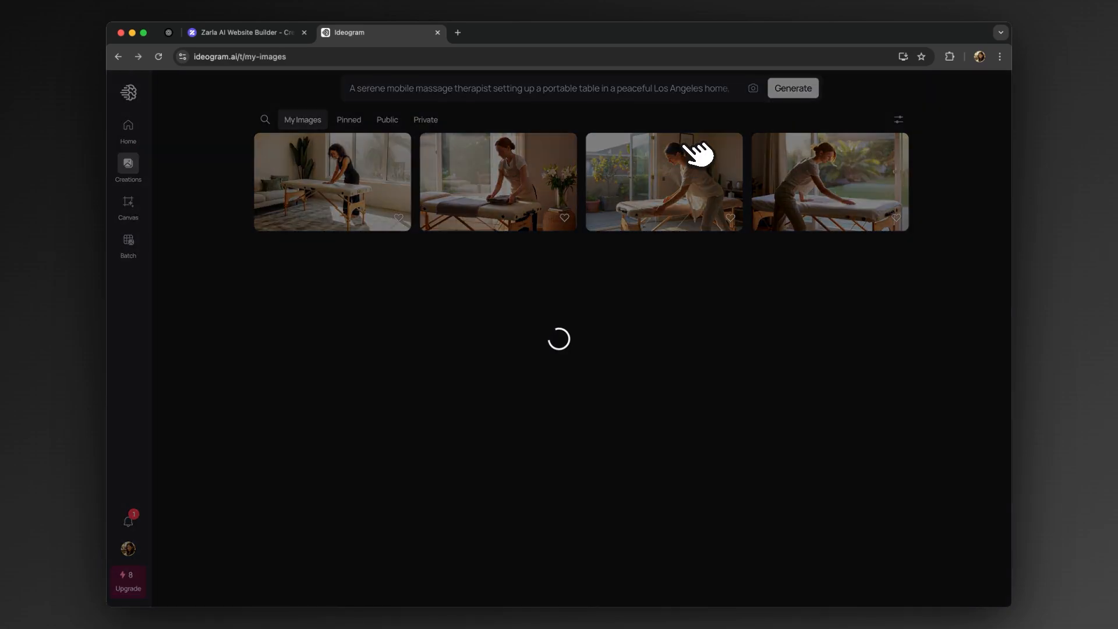
{"action": "left_click", "coordinate": [852, 147]}
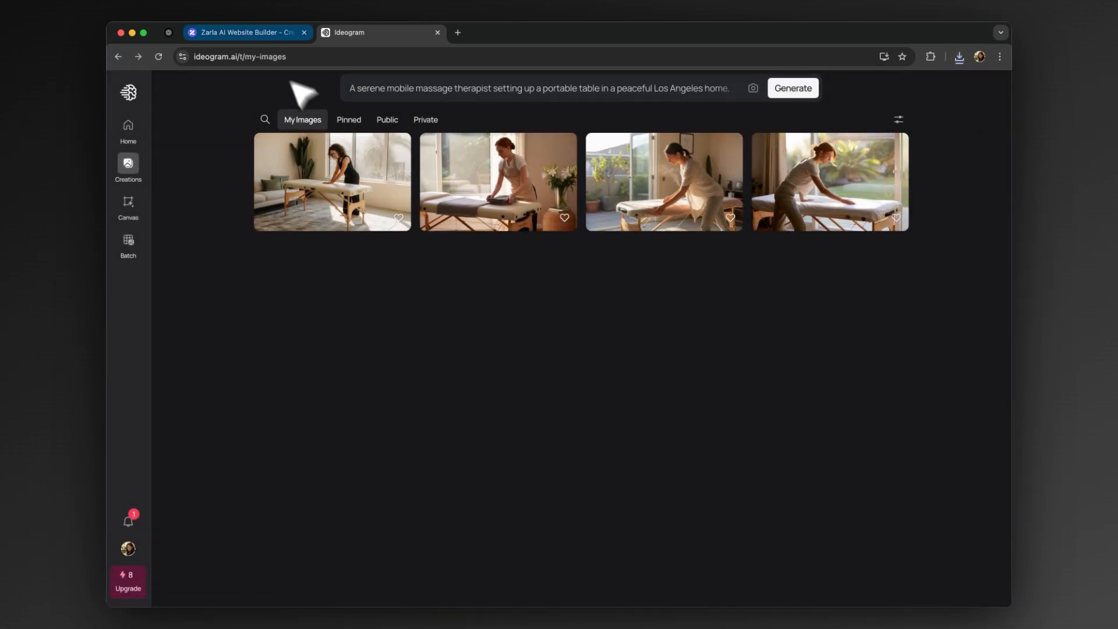
- Copy the second service-focused prompt, about a client enjoying a deep tissue massage in a modern home, from ChatGPT over Ideogram's current image description
{"action": "left_click", "coordinate": [175, 36]}
{"action": "left_click_drag", "start_coordinate": [439, 288], "coordinate": [793, 291]}
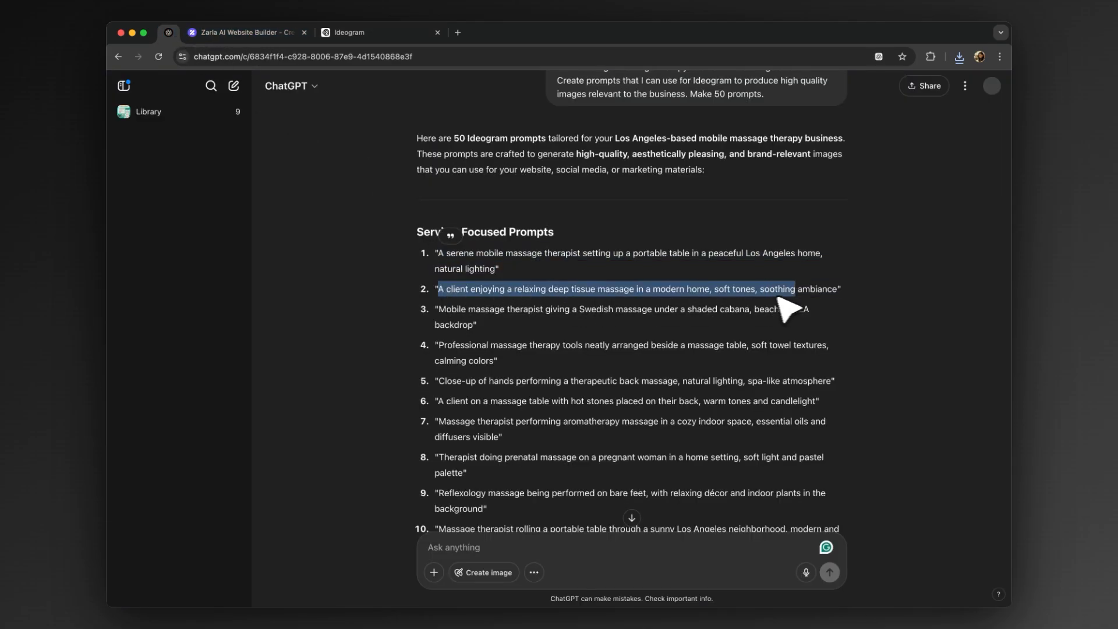
{"action": "key", "text": "super+c"}
{"action": "left_click", "coordinate": [396, 34]}
{"action": "left_click", "coordinate": [387, 92]}
{"action": "key", "text": "super+a"}
{"action": "key", "text": "BackSpace"}
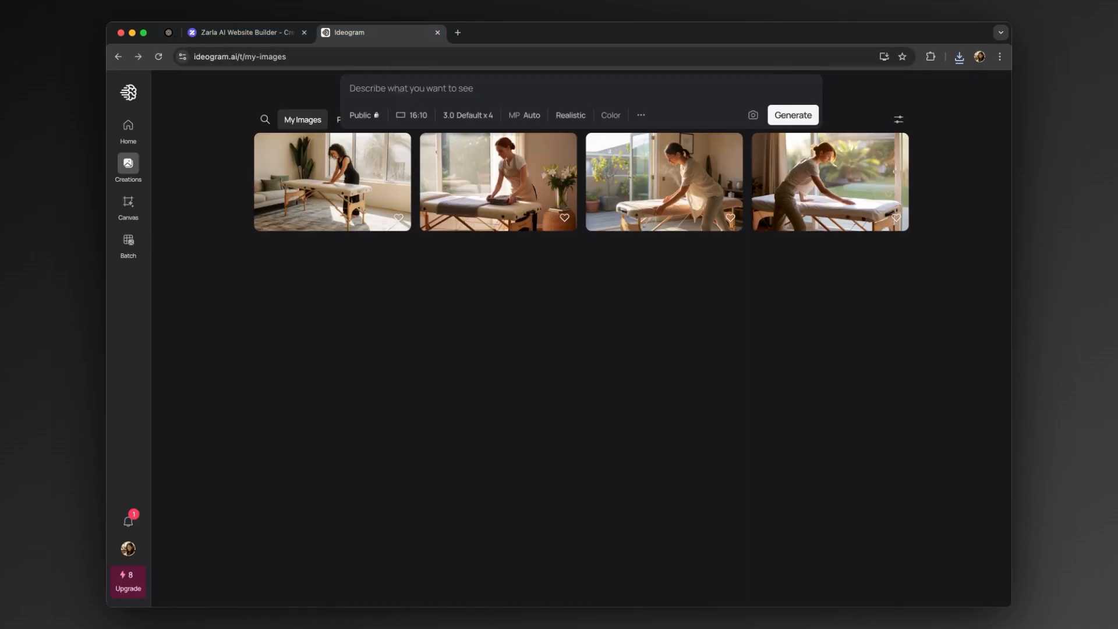
{"action": "key", "text": "super+v"}
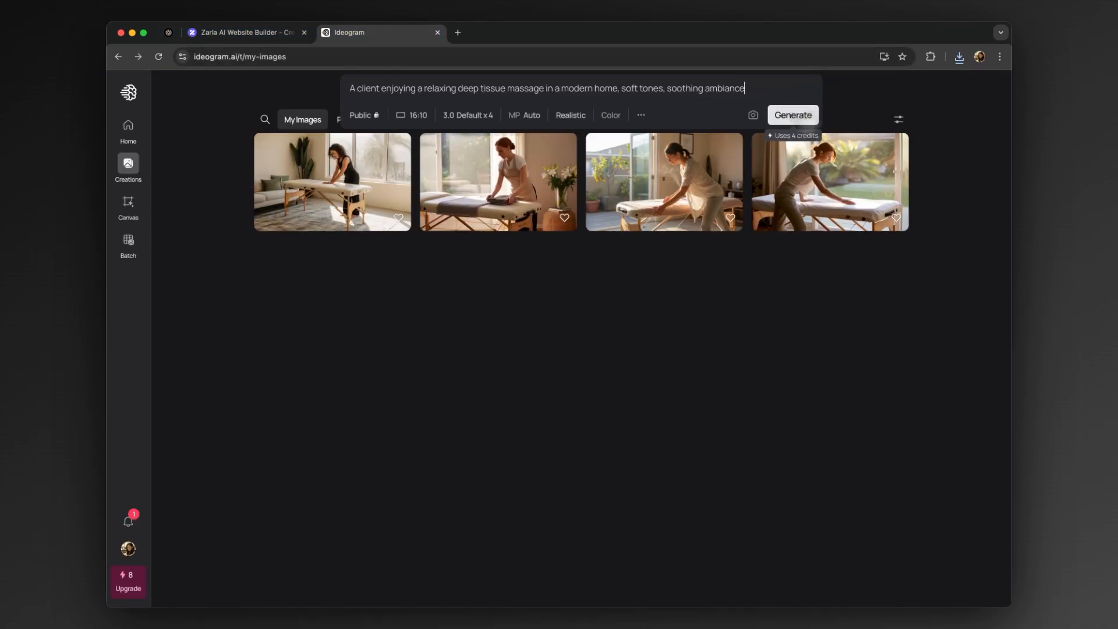
- Generate the deep tissue massage images in 16:10 landscape, and generate another set in 10:16 portrait
{"action": "left_click", "coordinate": [793, 114]}
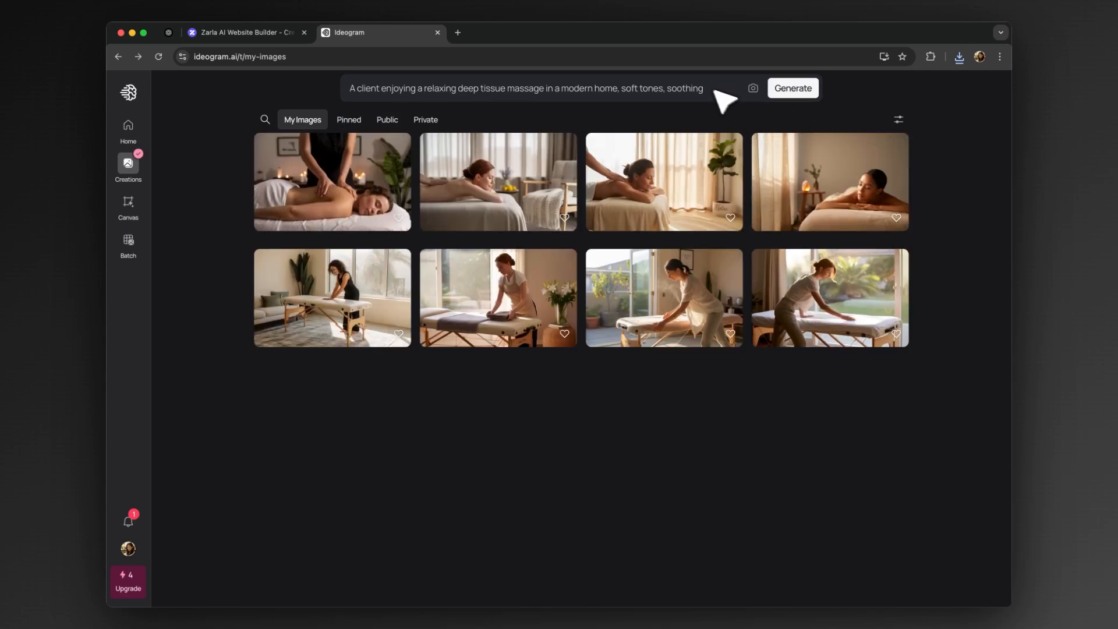
{"action": "left_click", "coordinate": [411, 114]}
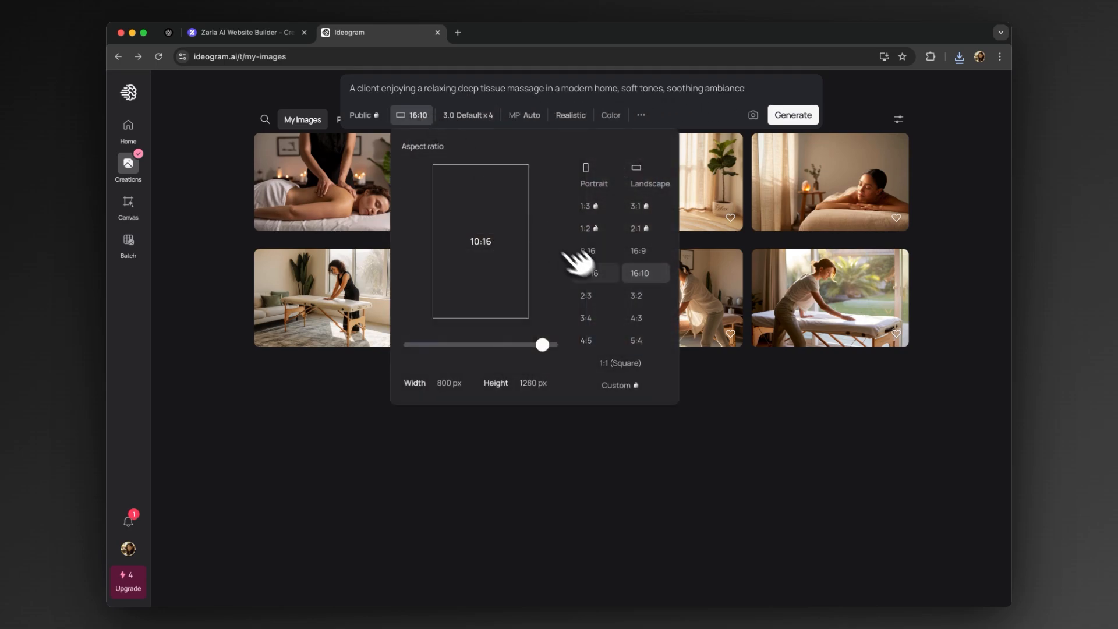
{"action": "left_click", "coordinate": [793, 115]}
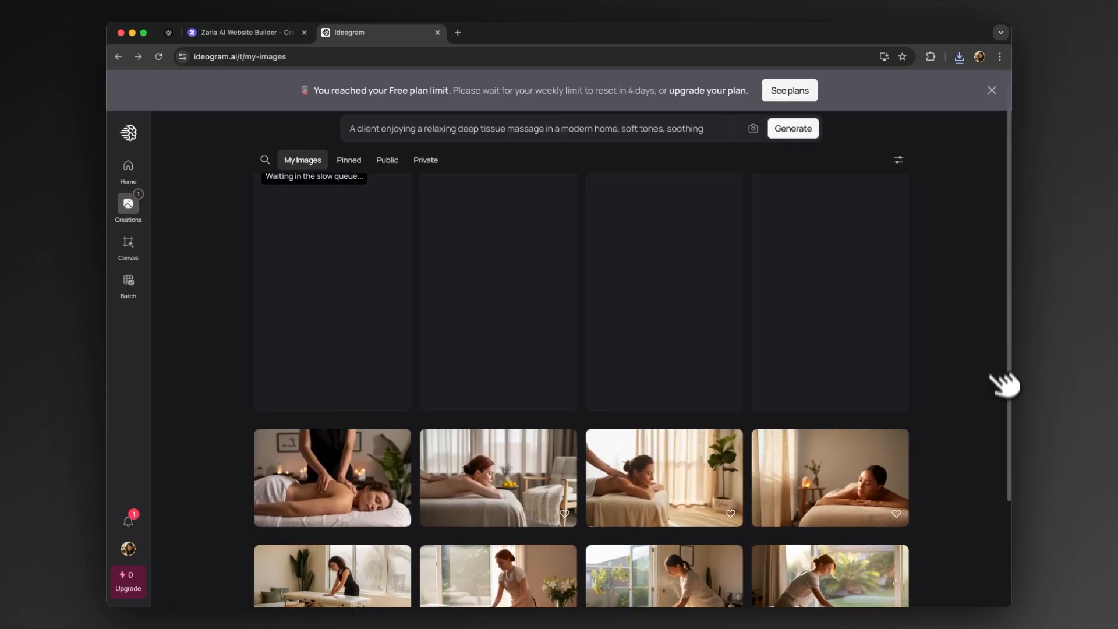
{"action": "scroll", "coordinate": [1005, 385], "scroll_direction": "down", "scroll_amount": 3}
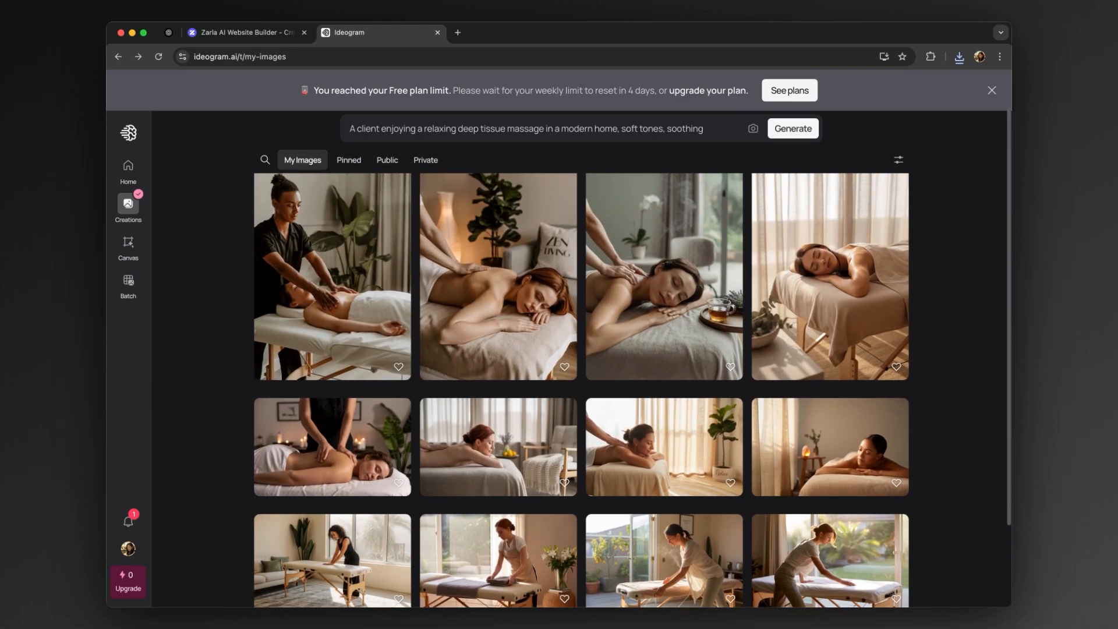
- Download the landscape deep tissue massage images and the second, third and fourth portrait ones
{"action": "scroll", "coordinate": [998, 400], "scroll_direction": "down", "scroll_amount": 2}
{"action": "left_click", "coordinate": [684, 360]}
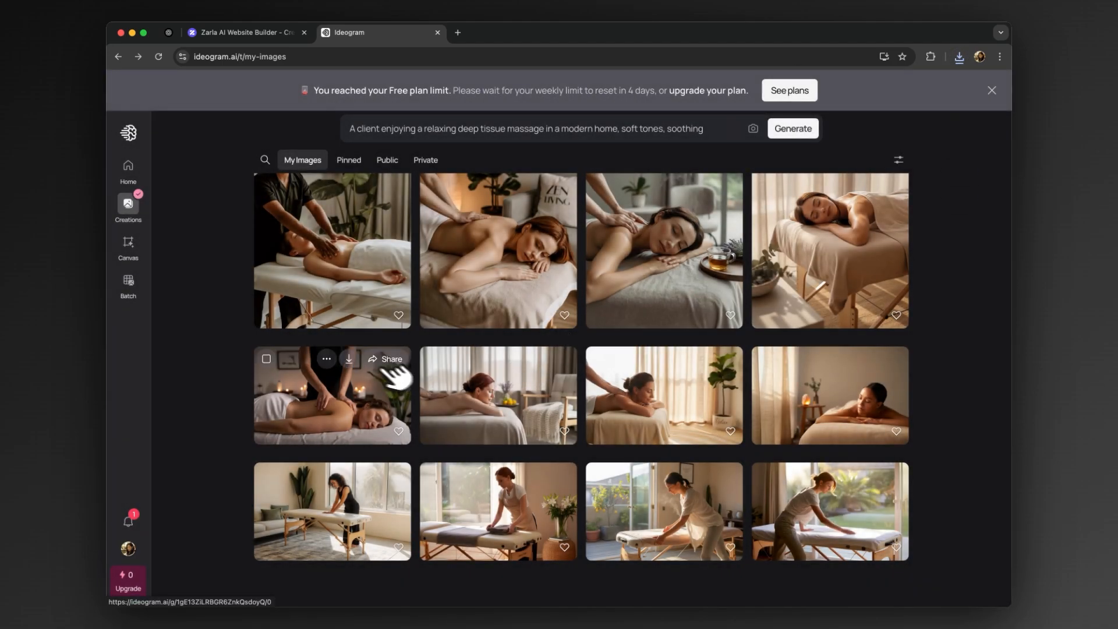
{"action": "scroll", "coordinate": [397, 372], "scroll_direction": "up", "scroll_amount": 3}
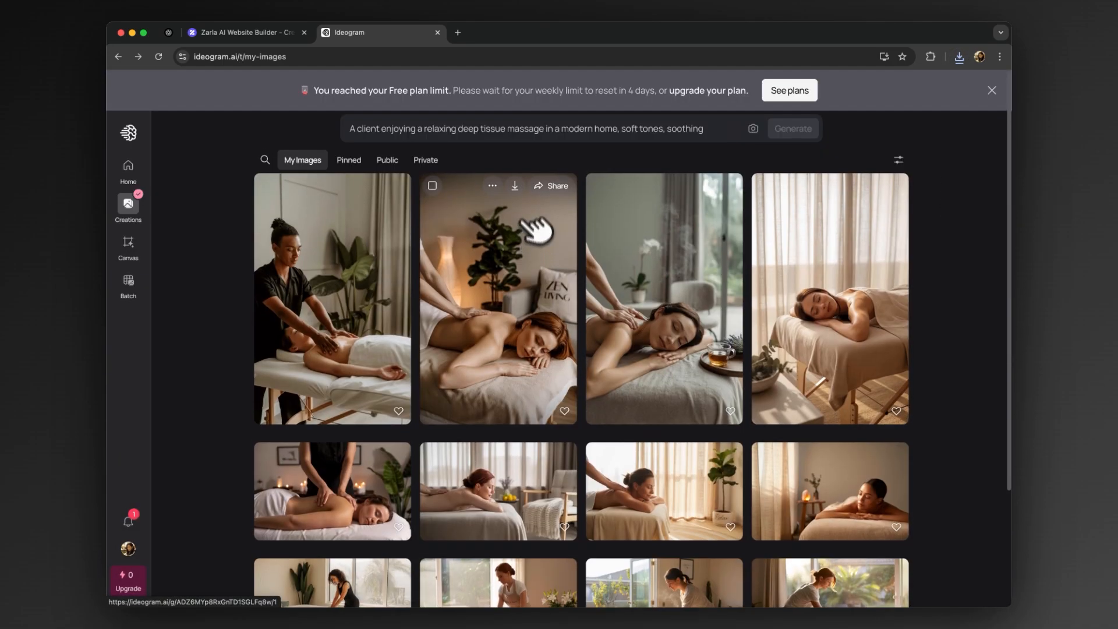
{"action": "left_click", "coordinate": [514, 185]}
{"action": "left_click", "coordinate": [681, 186]}
{"action": "left_click", "coordinate": [847, 185]}
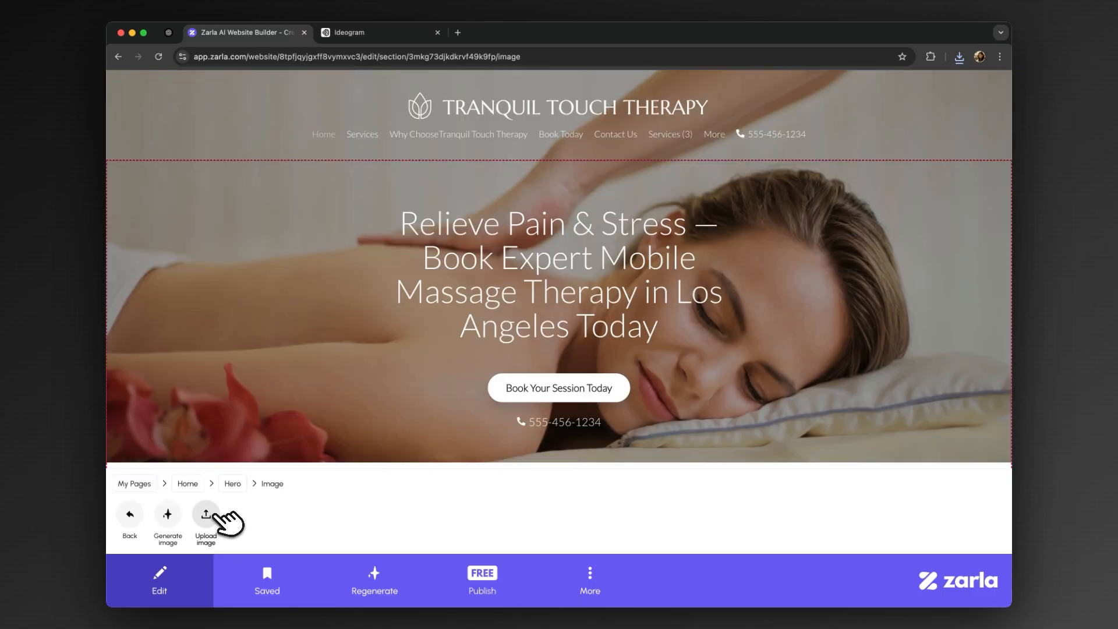
- In Zarla, replace the hero image with the downloaded landscape photo of the woman resting beside a candlelit table, extending the crop to its full width
{"action": "left_click", "coordinate": [206, 515]}
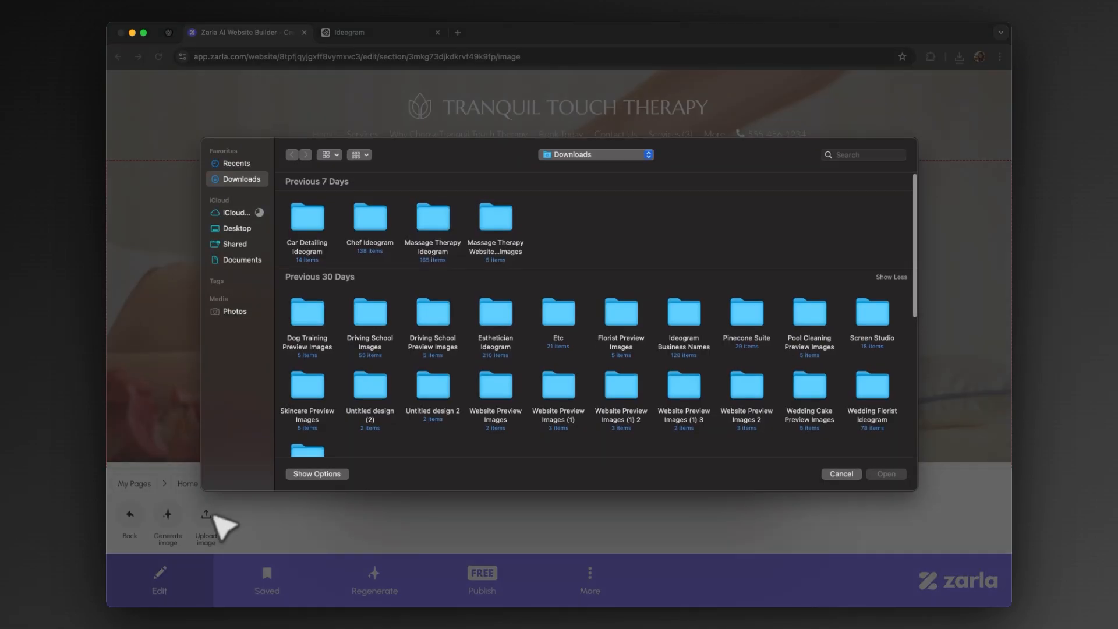
{"action": "scroll", "coordinate": [568, 443], "scroll_direction": "down", "scroll_amount": 10}
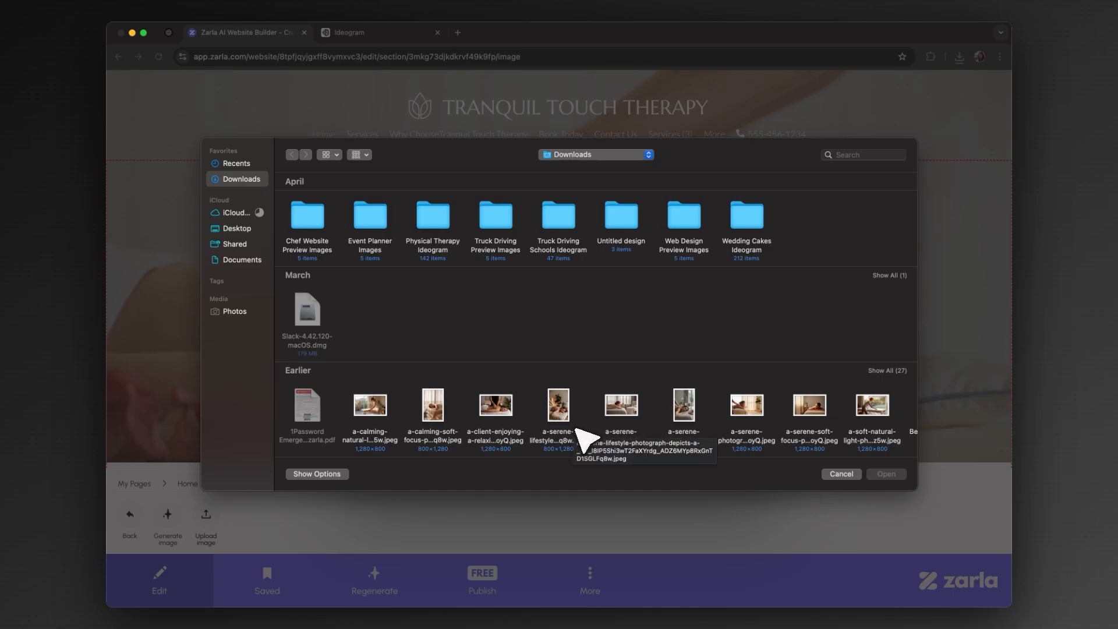
{"action": "left_click", "coordinate": [498, 411]}
{"action": "left_click", "coordinate": [815, 415]}
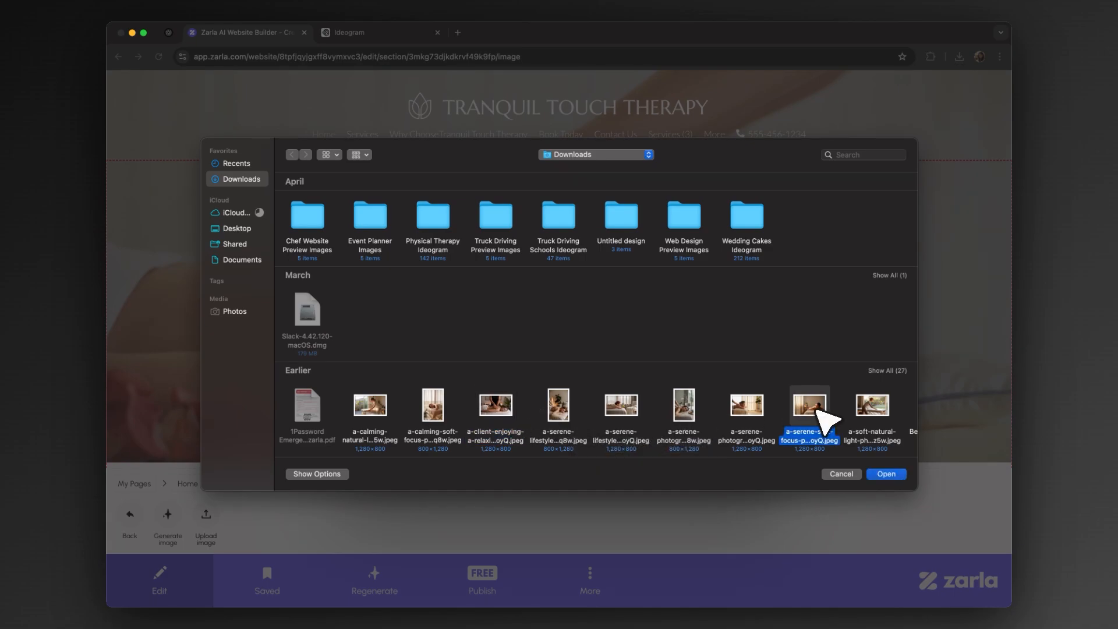
{"action": "left_click", "coordinate": [886, 473]}
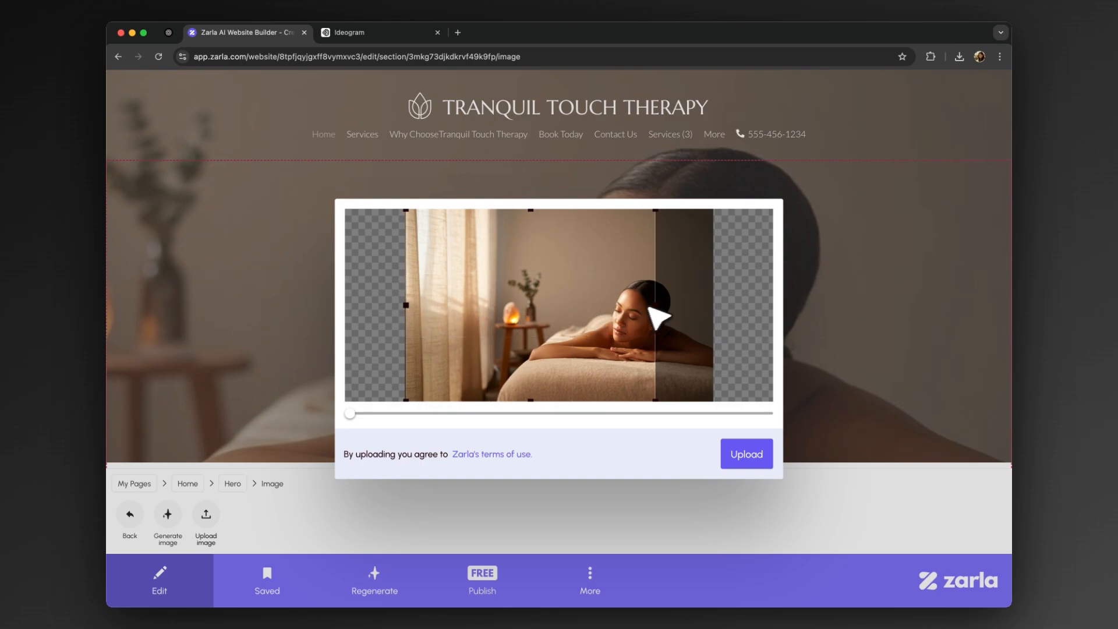
{"action": "left_click_drag", "start_coordinate": [649, 309], "coordinate": [709, 306]}
{"action": "left_click", "coordinate": [747, 454]}
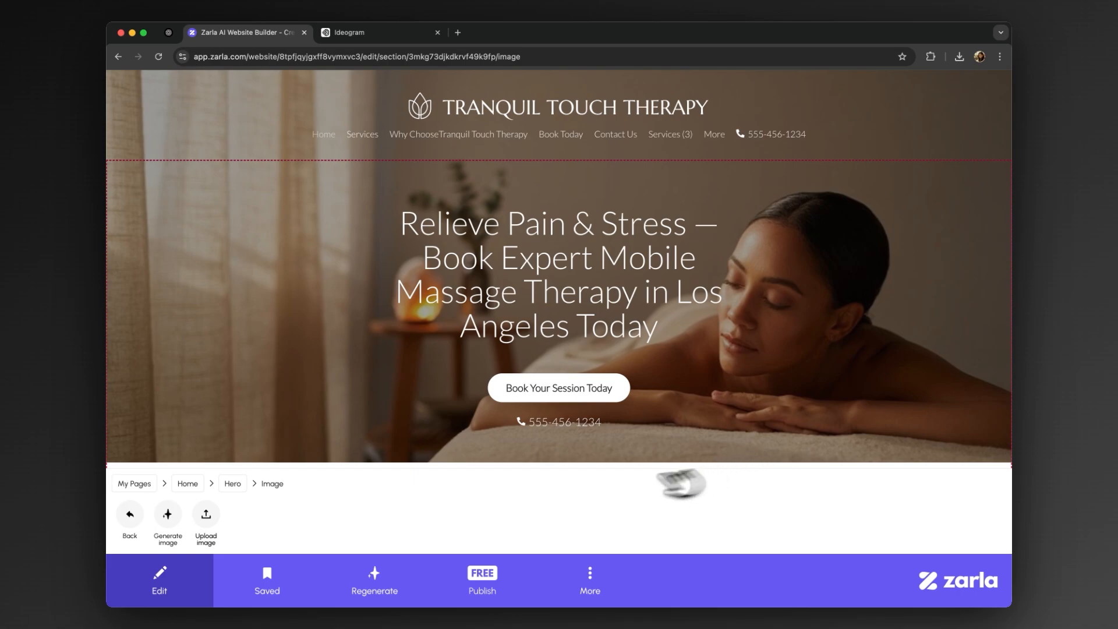
{"action": "left_click", "coordinate": [130, 514]}
- Try the Splash, Polaroid and Titular layouts on the hero section
{"action": "left_click", "coordinate": [359, 516]}
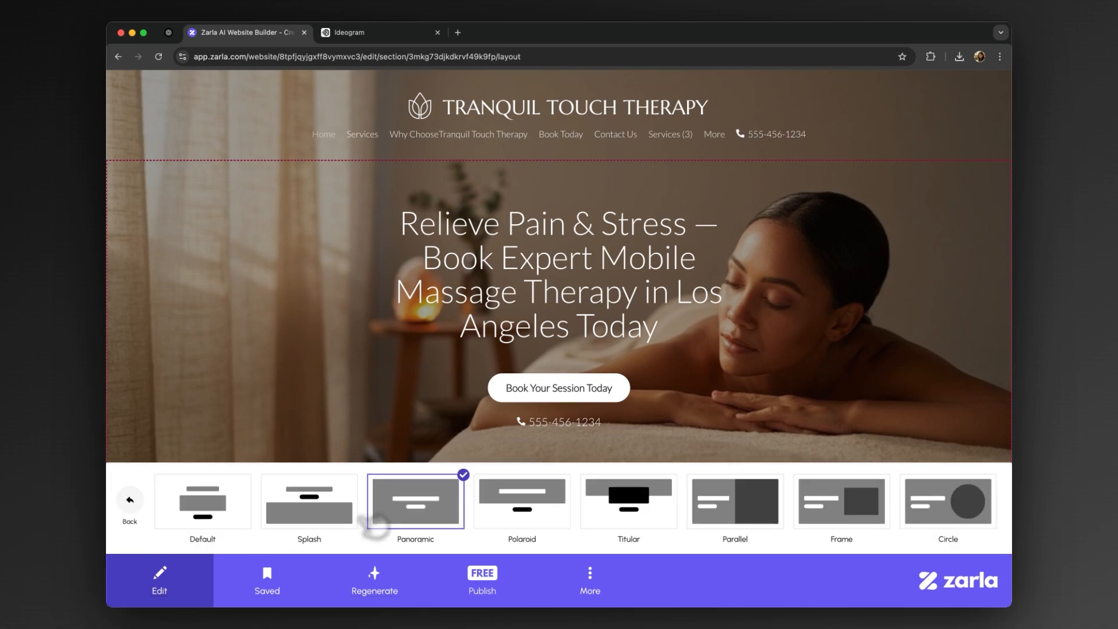
{"action": "left_click", "coordinate": [349, 512]}
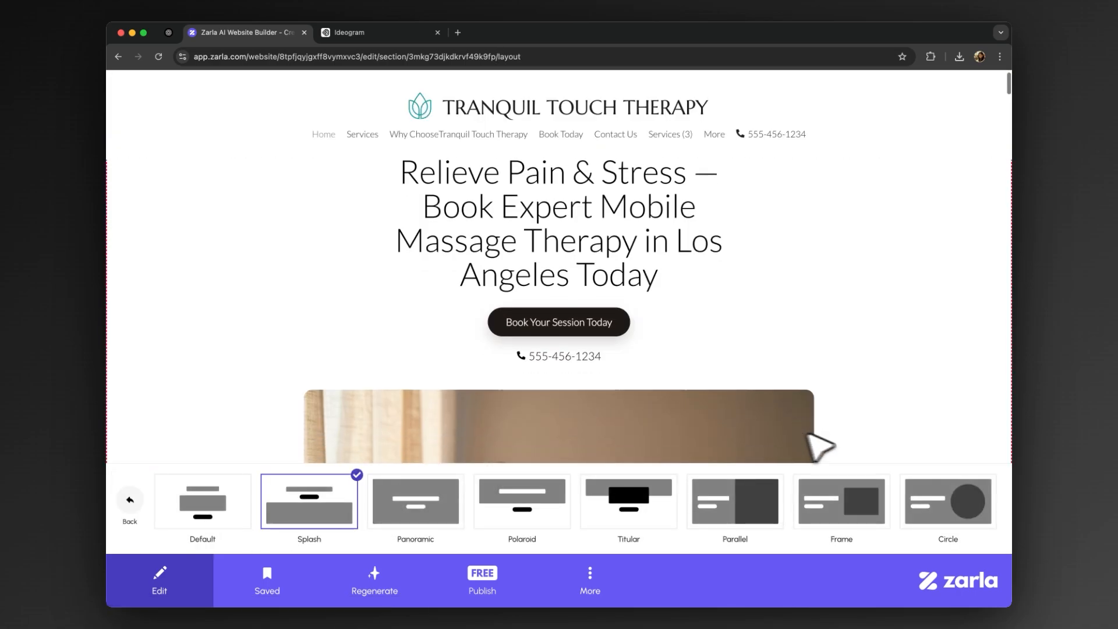
{"action": "scroll", "coordinate": [823, 445], "scroll_direction": "down", "scroll_amount": 3}
{"action": "scroll", "coordinate": [559, 311], "scroll_direction": "down", "scroll_amount": 3}
{"action": "scroll", "coordinate": [559, 311], "scroll_direction": "up", "scroll_amount": 6}
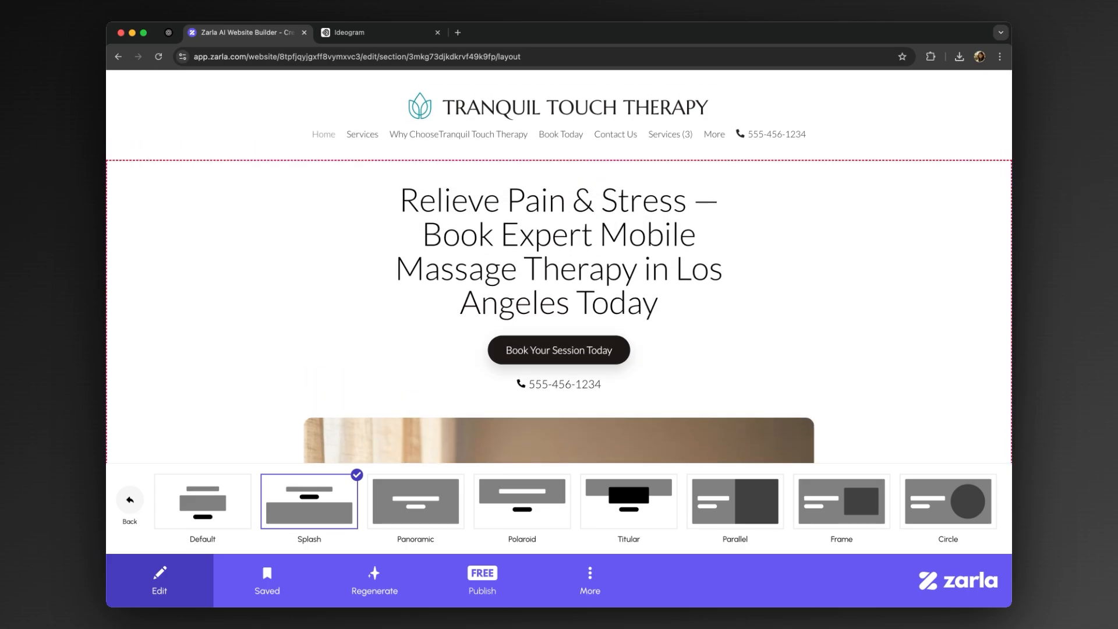
{"action": "left_click", "coordinate": [524, 500]}
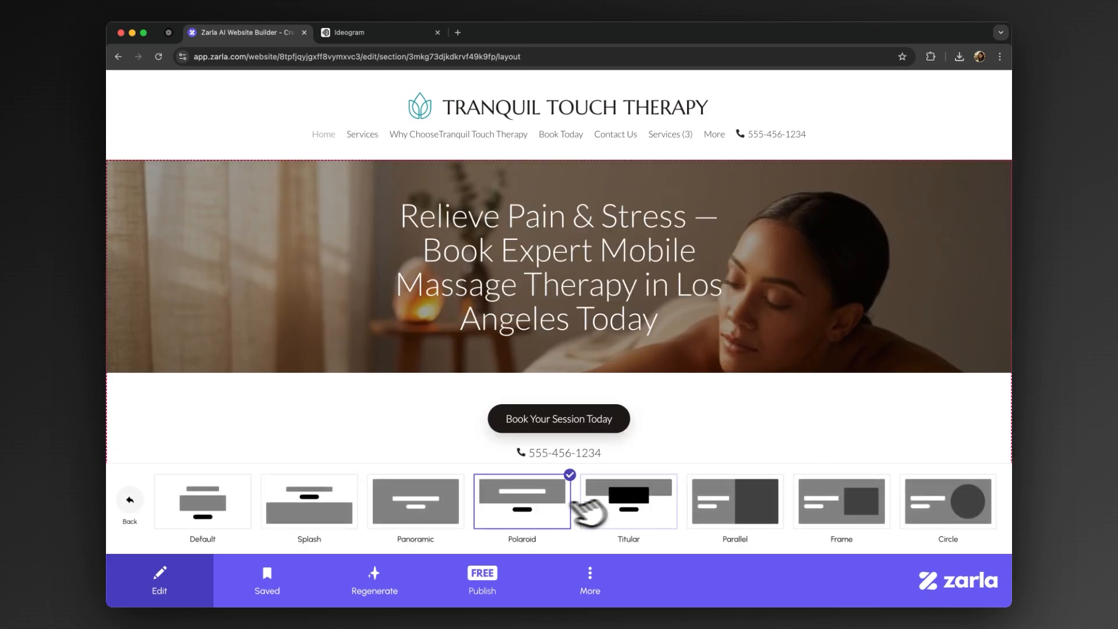
{"action": "left_click", "coordinate": [651, 511]}
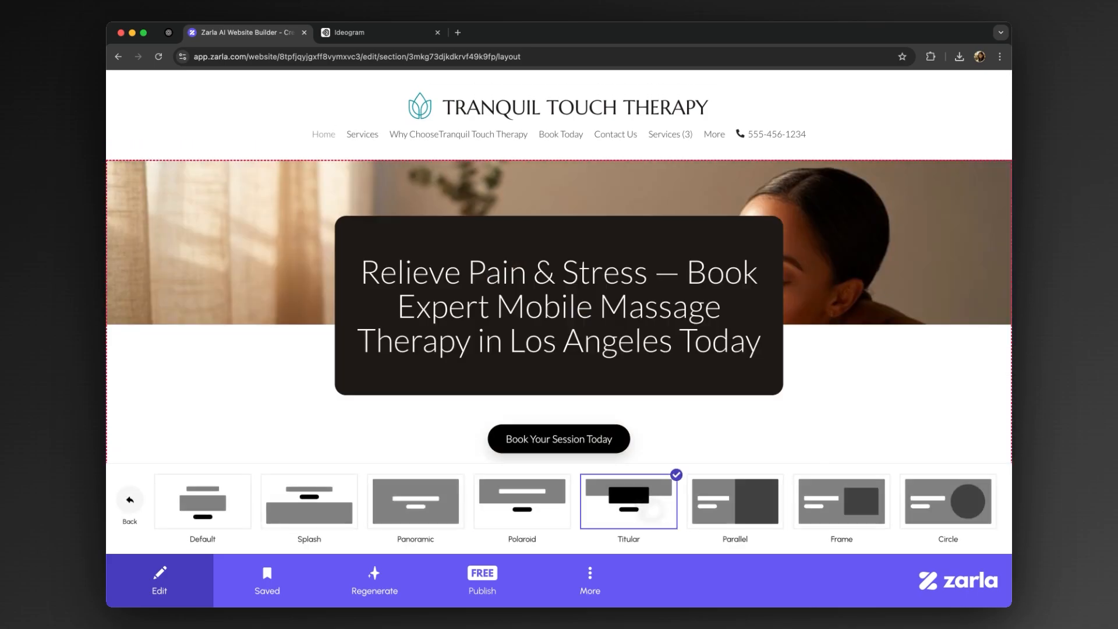
- Try the Parallel, Frame and Circle layouts on the hero section and return it to the Panoramic layout
{"action": "left_click", "coordinate": [710, 516]}
{"action": "scroll", "coordinate": [844, 412], "scroll_direction": "down", "scroll_amount": 5}
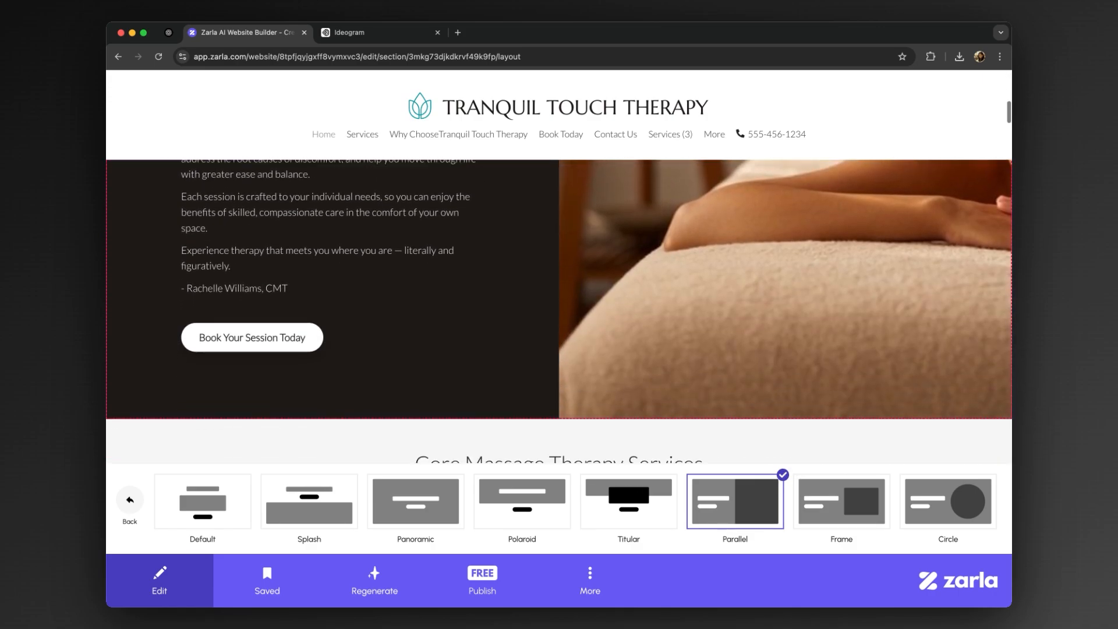
{"action": "scroll", "coordinate": [853, 401], "scroll_direction": "up", "scroll_amount": 5}
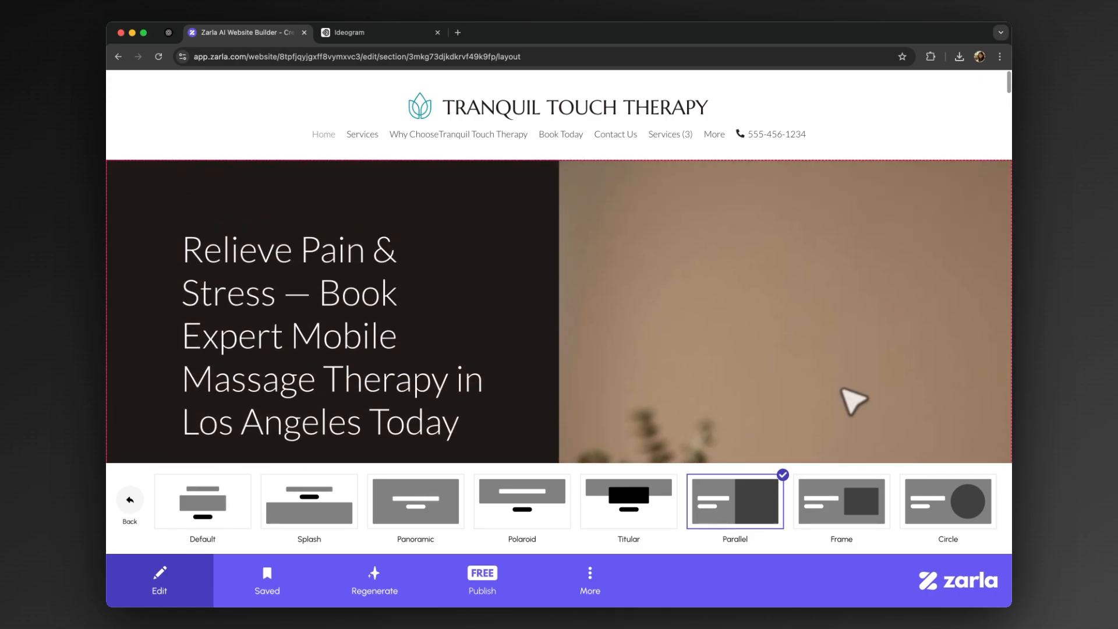
{"action": "left_click", "coordinate": [848, 504]}
{"action": "scroll", "coordinate": [891, 429], "scroll_direction": "down", "scroll_amount": 5}
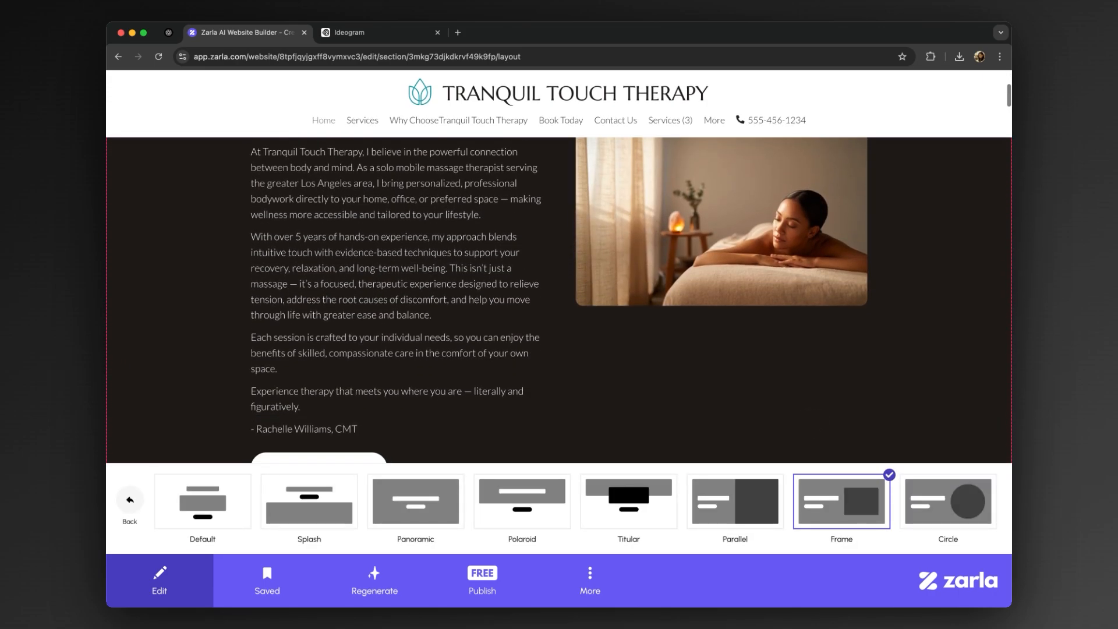
{"action": "left_click", "coordinate": [933, 494]}
{"action": "scroll", "coordinate": [757, 349], "scroll_direction": "up", "scroll_amount": 3}
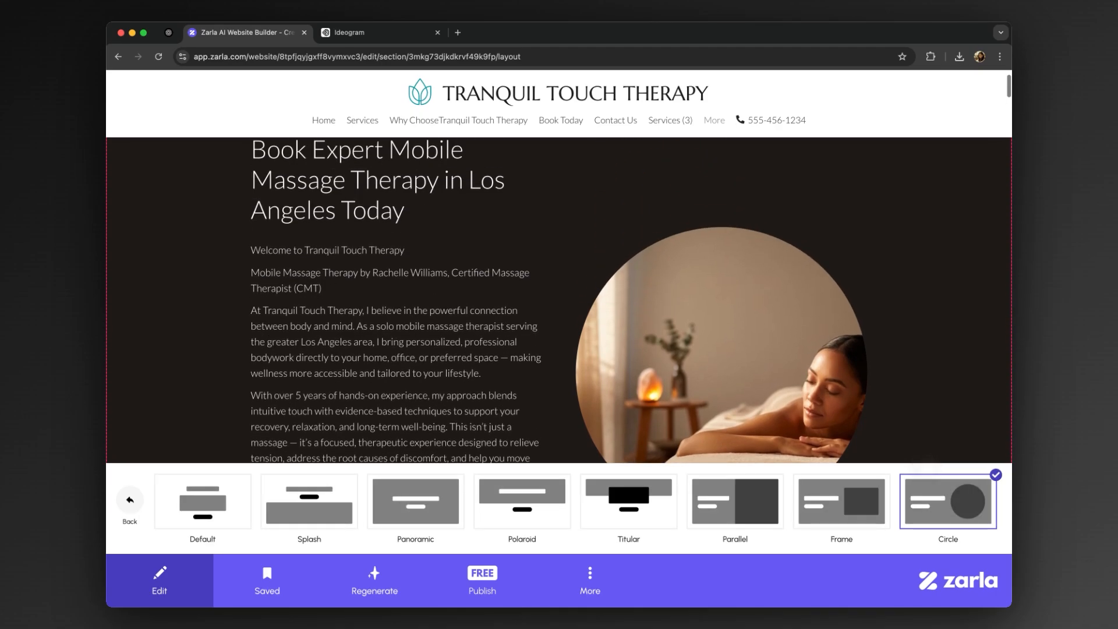
{"action": "left_click", "coordinate": [449, 506]}
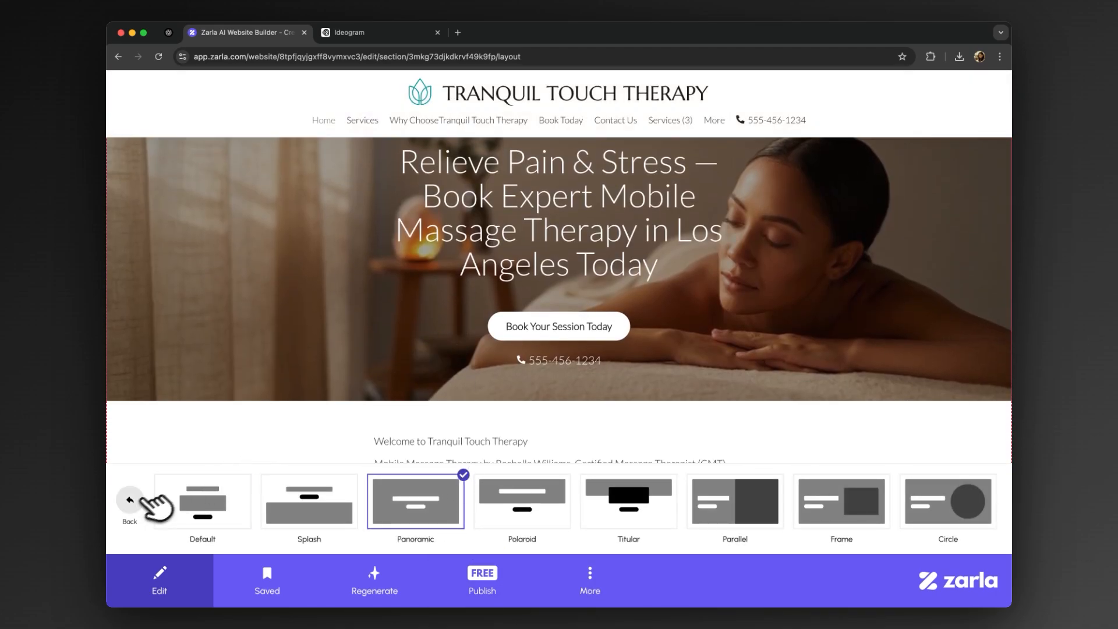
{"action": "left_click", "coordinate": [139, 500]}
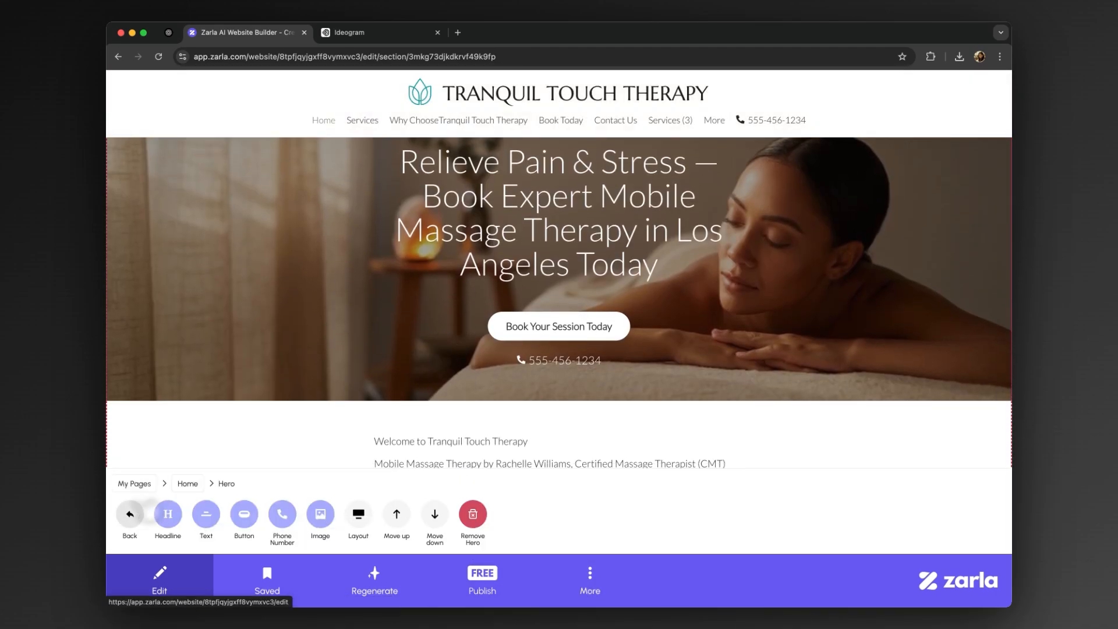
- Try the Cranberry Gray, Silver Purple, Radical Red, Purple Bubble Gum and Pink Lime color schemes on the website
{"action": "left_click", "coordinate": [889, 514]}
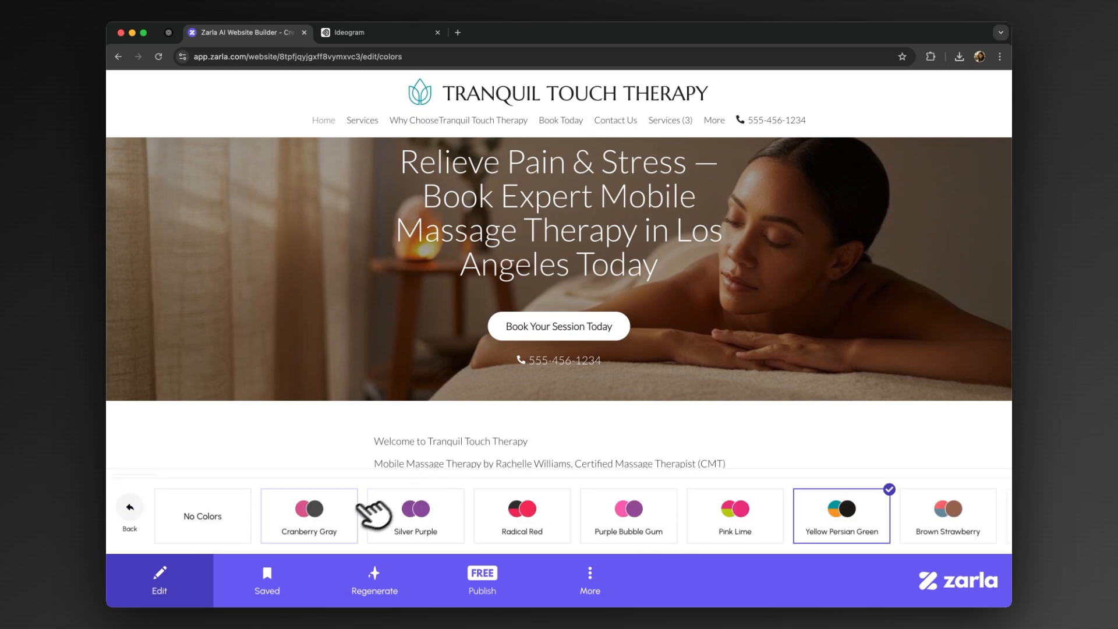
{"action": "left_click", "coordinate": [351, 529]}
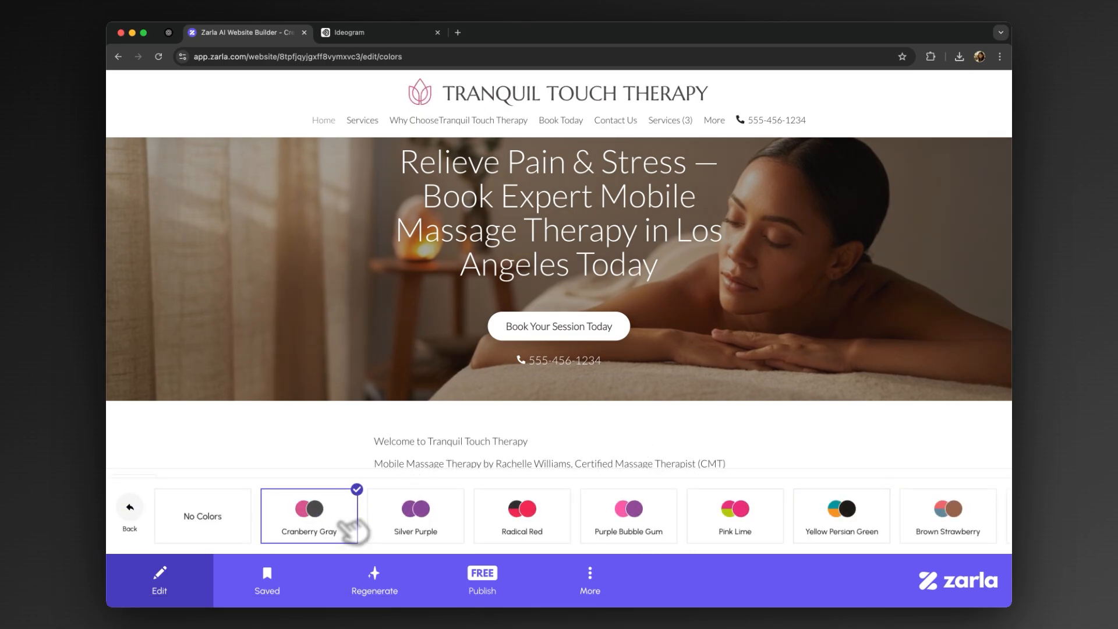
{"action": "left_click", "coordinate": [438, 529]}
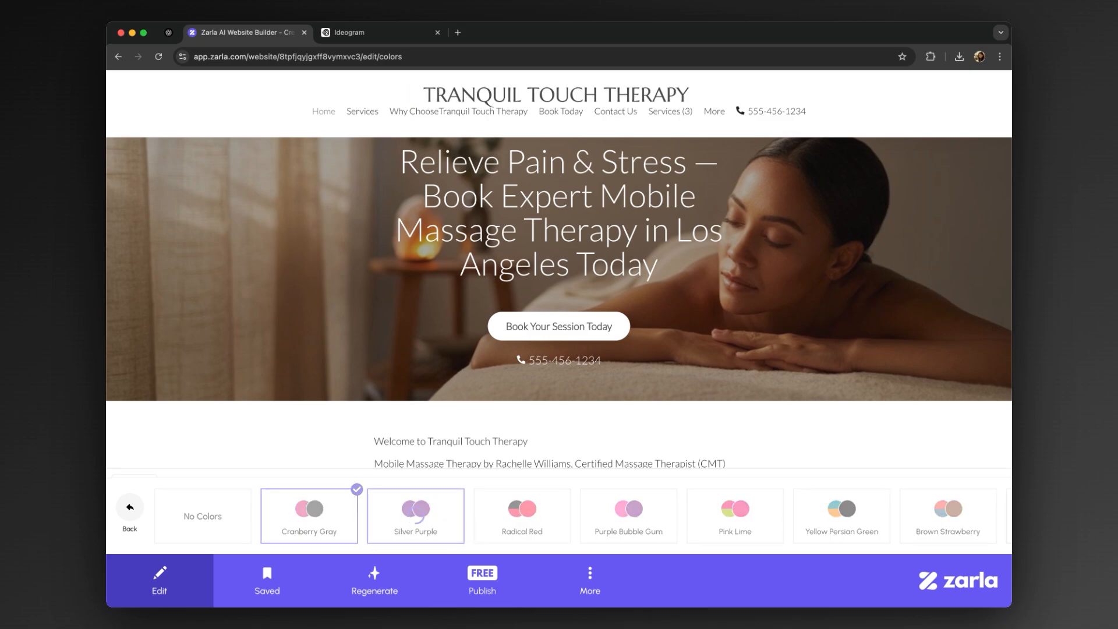
{"action": "left_click", "coordinate": [527, 521]}
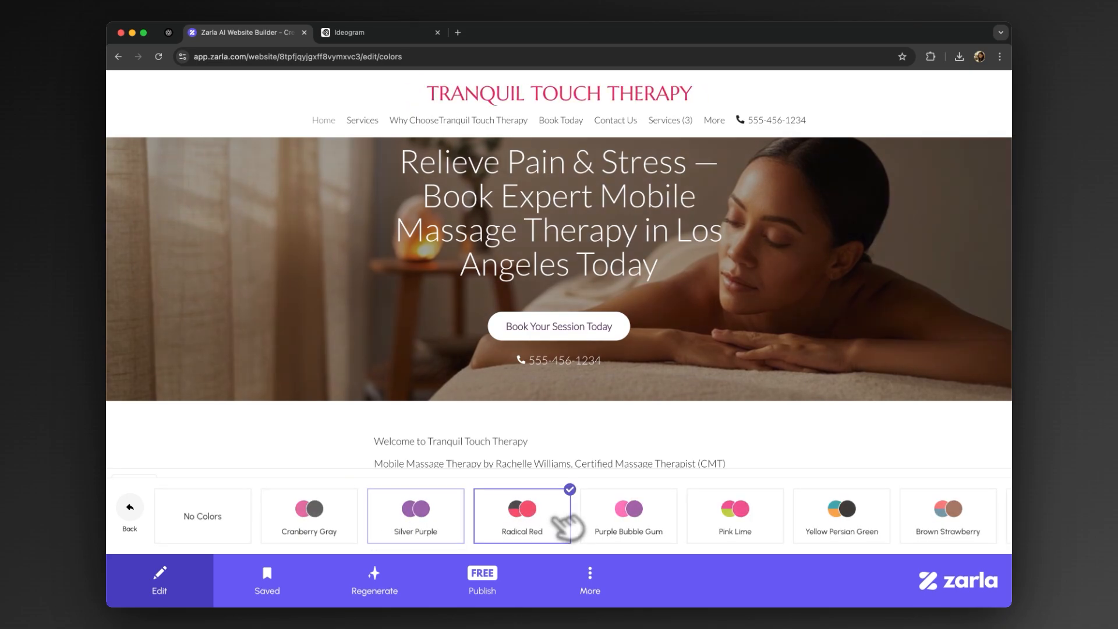
{"action": "left_click", "coordinate": [678, 518]}
{"action": "left_click", "coordinate": [725, 516]}
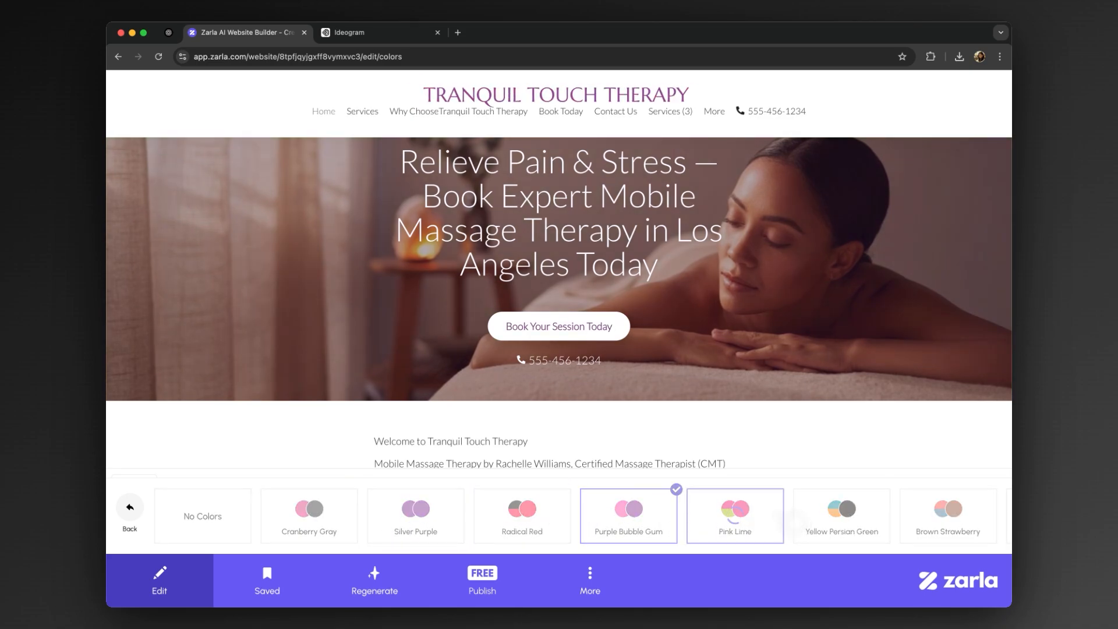
- Try more color schemes, including Purple Sky, Grayish Rubi and Blackish pink, and return the website to Yellow Persian Green
{"action": "scroll", "coordinate": [641, 515], "scroll_direction": "right", "scroll_amount": 8}
{"action": "left_click", "coordinate": [525, 517]}
{"action": "scroll", "coordinate": [640, 515], "scroll_direction": "right", "scroll_amount": 2}
{"action": "left_click", "coordinate": [740, 515]}
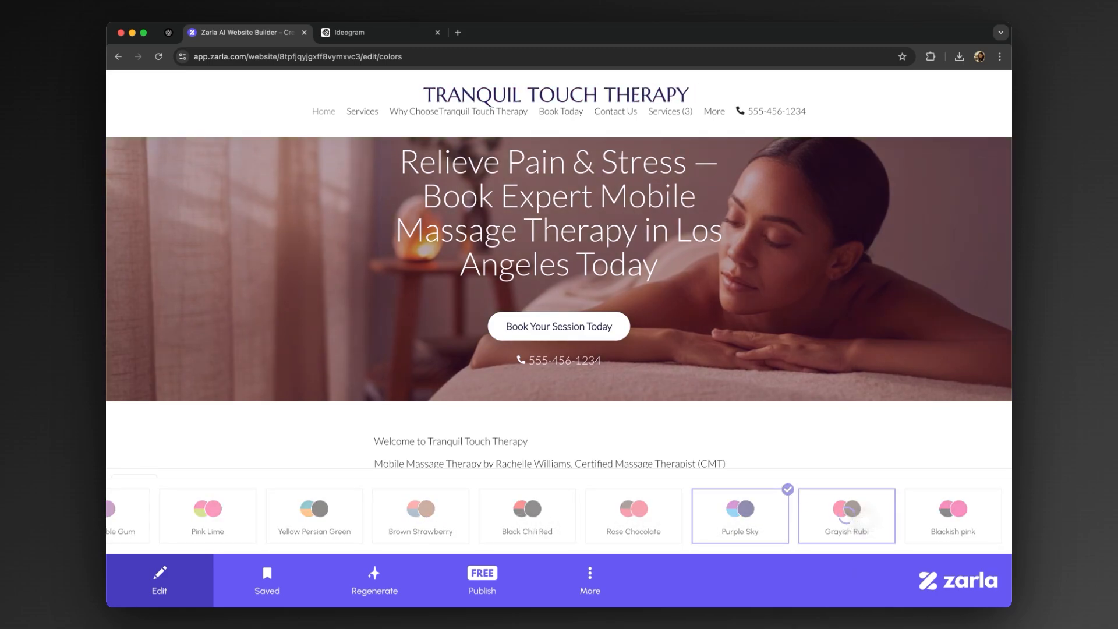
{"action": "left_click", "coordinate": [847, 515]}
{"action": "left_click", "coordinate": [938, 516]}
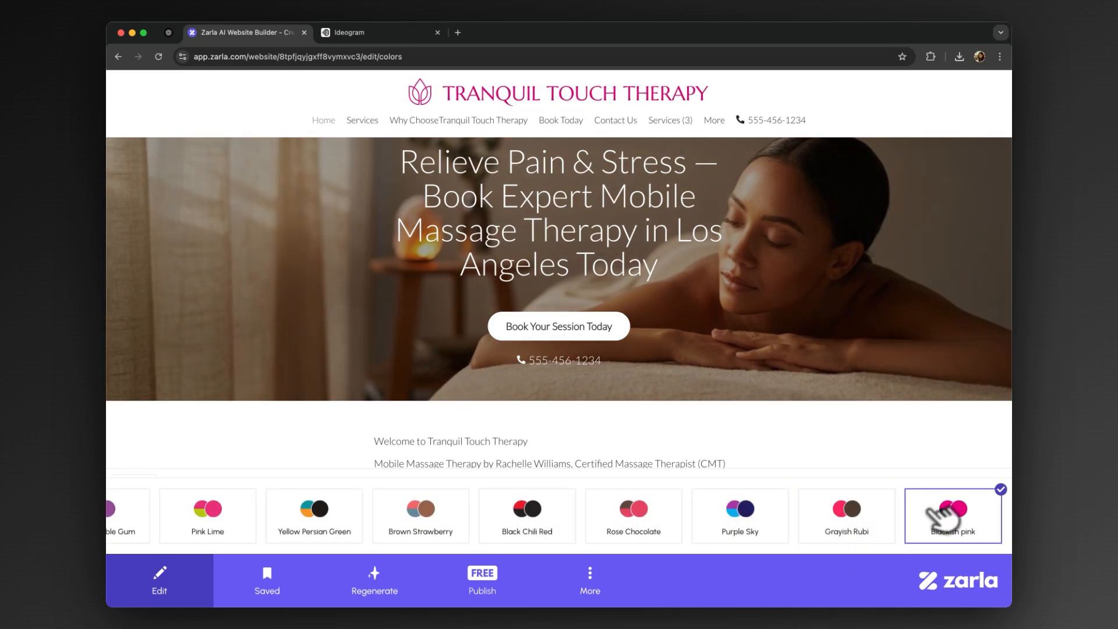
{"action": "left_click", "coordinate": [354, 515]}
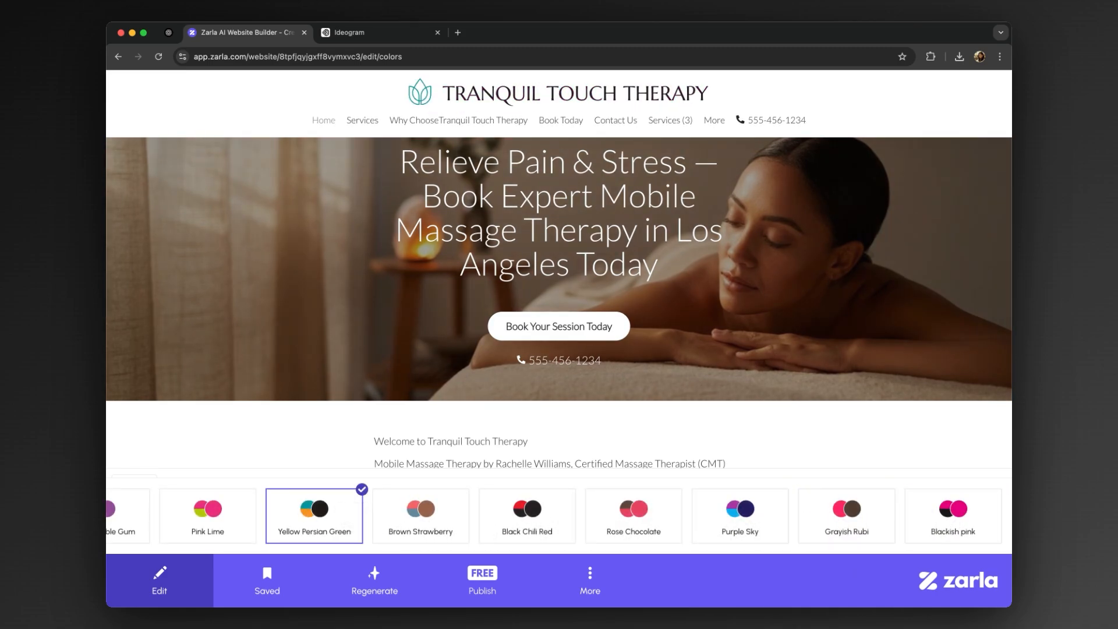
{"action": "scroll", "coordinate": [324, 512], "scroll_direction": "left", "scroll_amount": 5}
{"action": "left_click", "coordinate": [127, 512]}
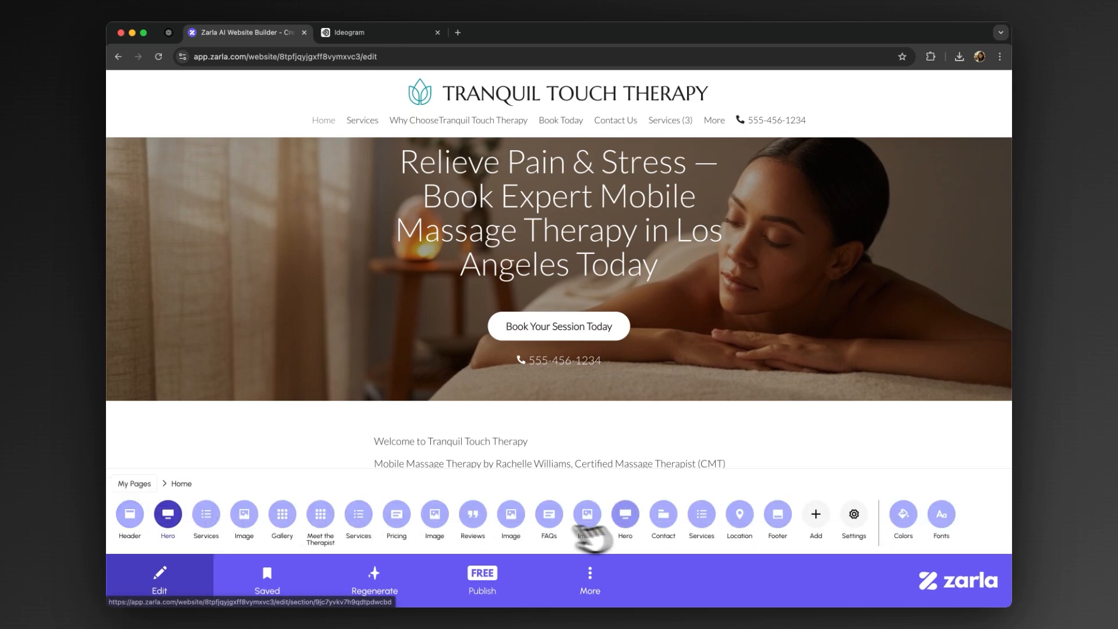
- Try the Marmelad with Gayathri, Cinzel, Oswald and ZCOOL XiaoWei fonts on the website
{"action": "left_click", "coordinate": [941, 513]}
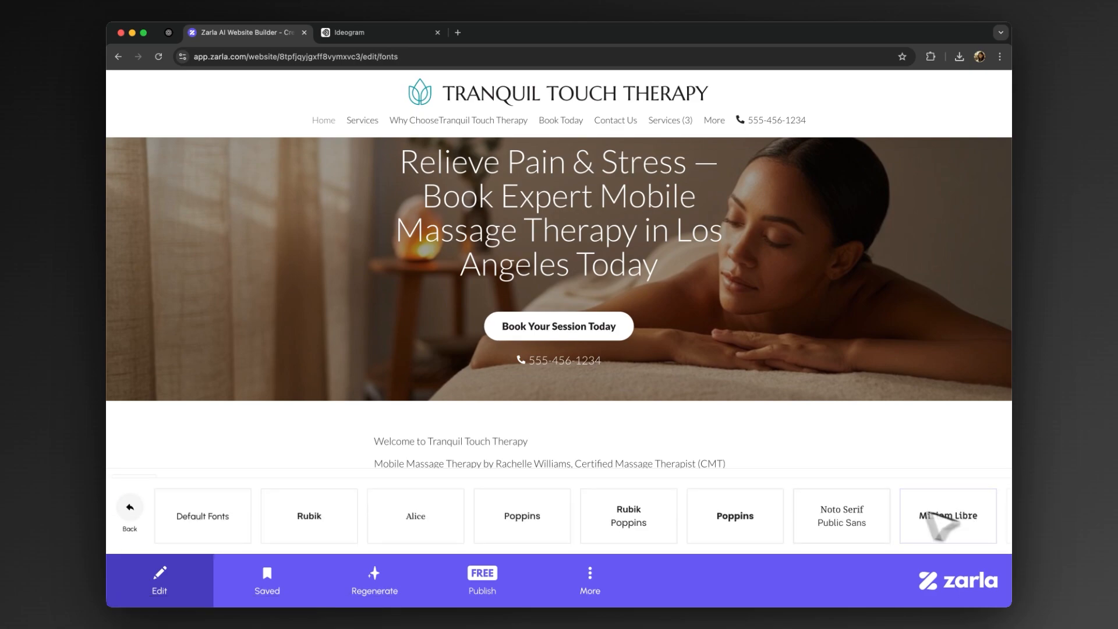
{"action": "scroll", "coordinate": [481, 512], "scroll_direction": "right", "scroll_amount": 15}
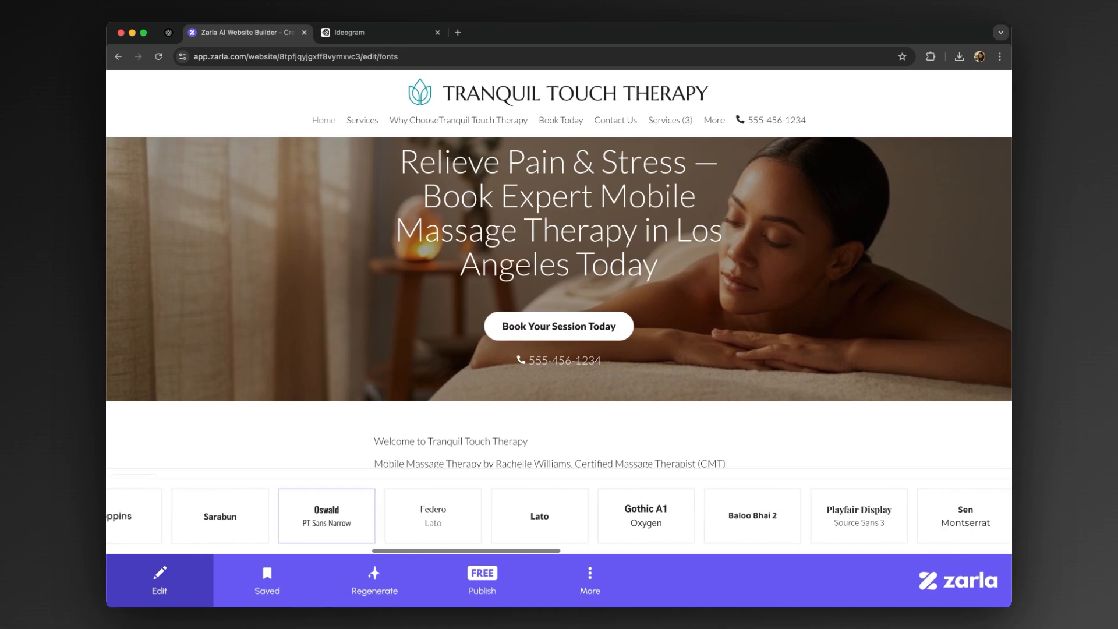
{"action": "scroll", "coordinate": [499, 513], "scroll_direction": "right", "scroll_amount": 10}
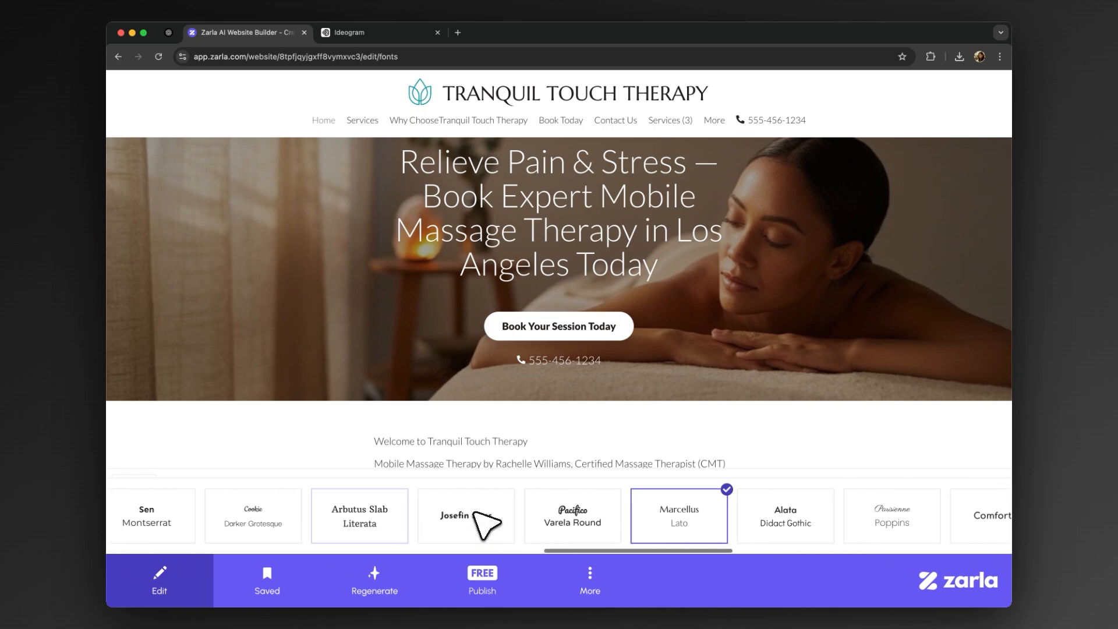
{"action": "scroll", "coordinate": [481, 513], "scroll_direction": "right", "scroll_amount": 10}
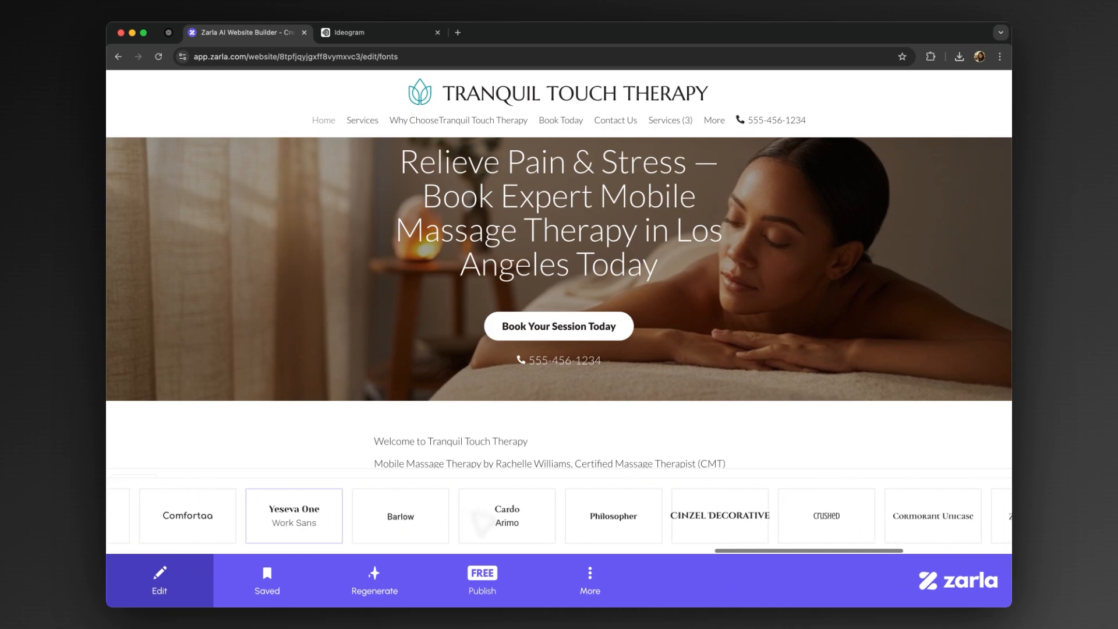
{"action": "scroll", "coordinate": [353, 515], "scroll_direction": "right", "scroll_amount": 5}
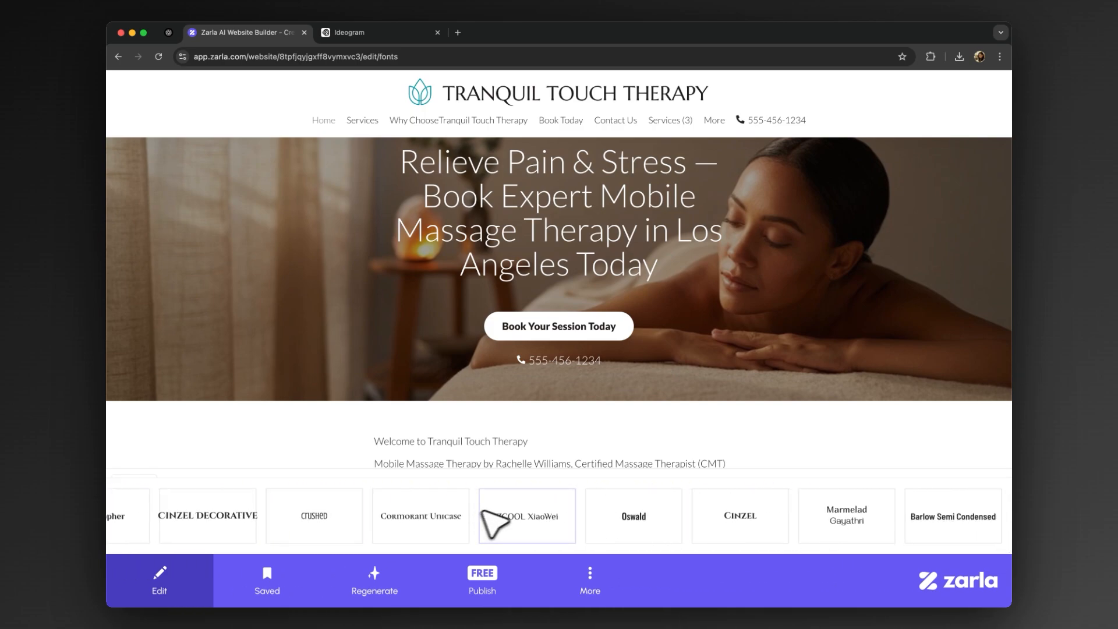
{"action": "left_click", "coordinate": [836, 511]}
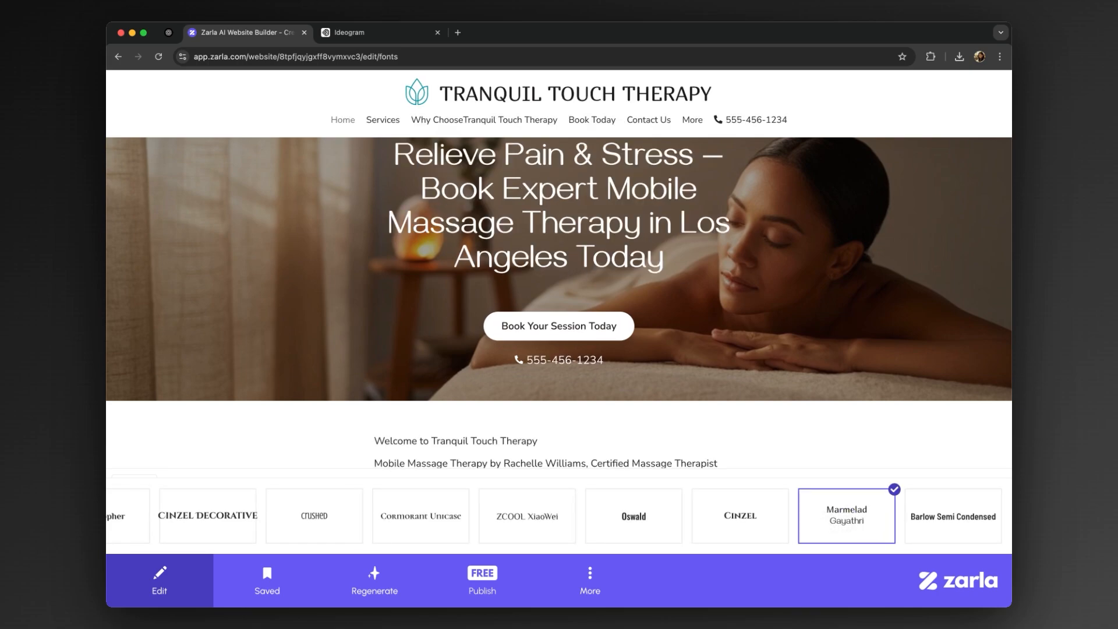
{"action": "left_click", "coordinate": [776, 513]}
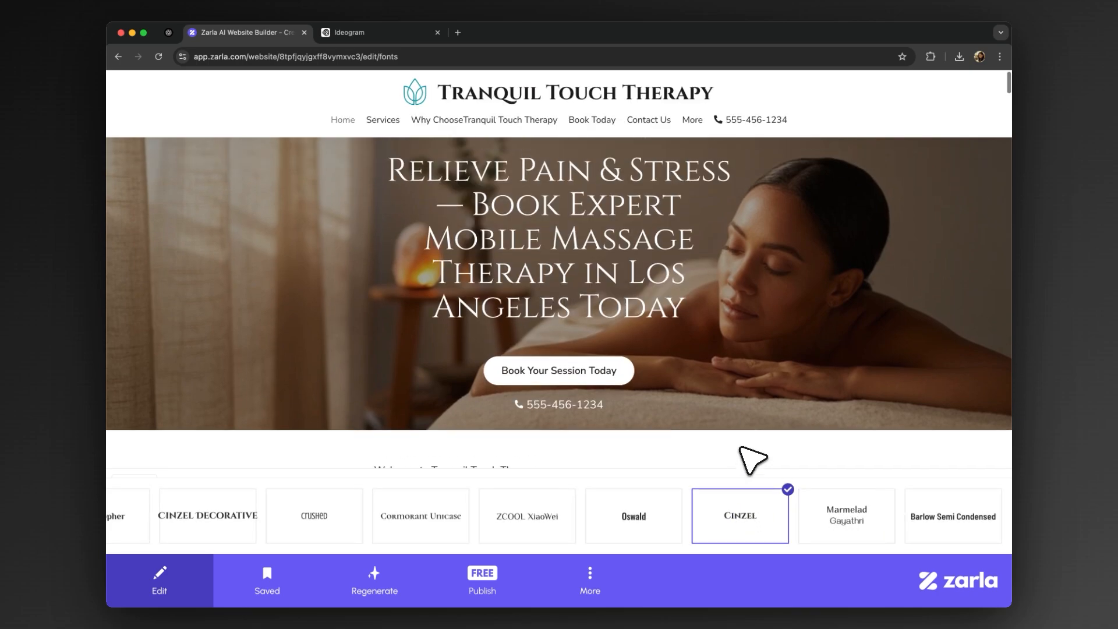
{"action": "left_click", "coordinate": [653, 514]}
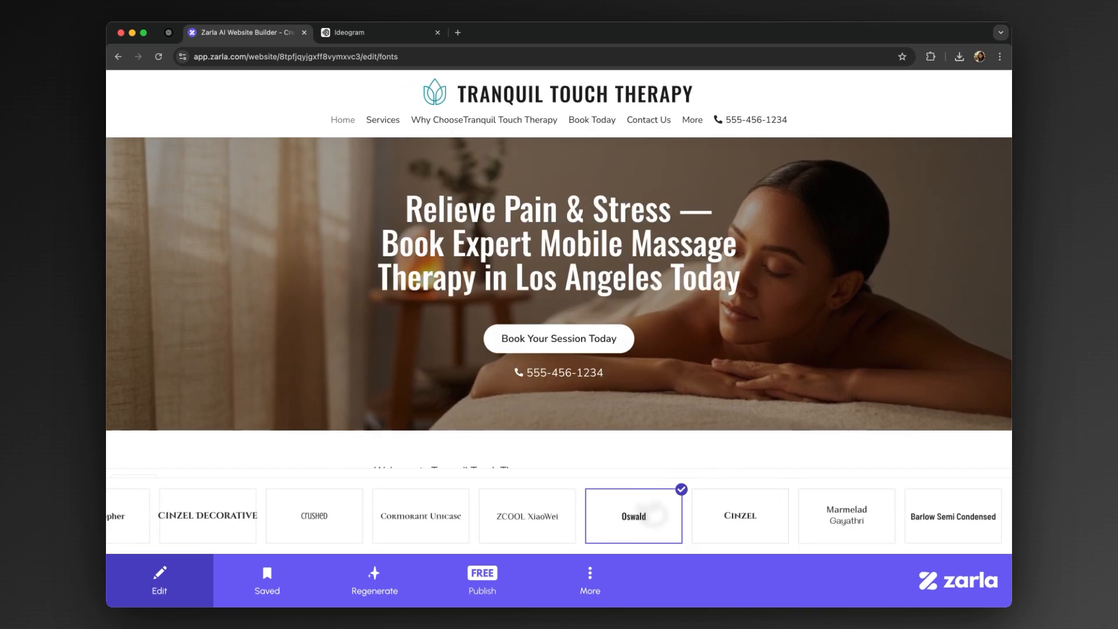
{"action": "left_click", "coordinate": [530, 523]}
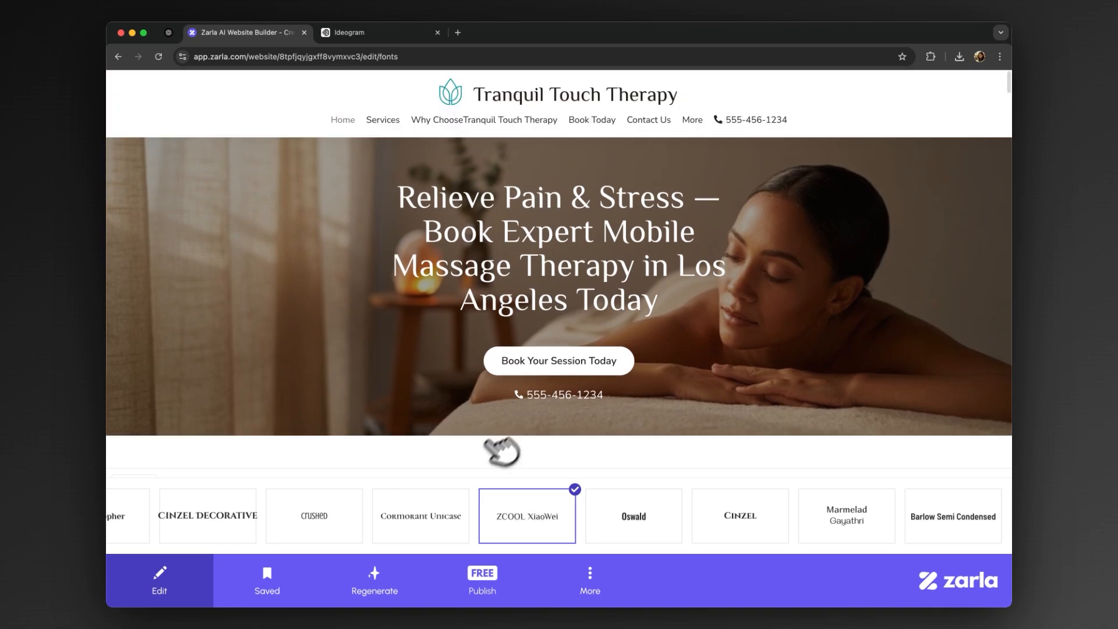
- Try the Crushed, Philosopher, Cardo, Barlow, Yeseva One, Comfortaa and Baloo Bhai 2 fonts on the website
{"action": "left_click", "coordinate": [344, 514]}
{"action": "scroll", "coordinate": [361, 518], "scroll_direction": "left", "scroll_amount": 10}
{"action": "left_click", "coordinate": [664, 516]}
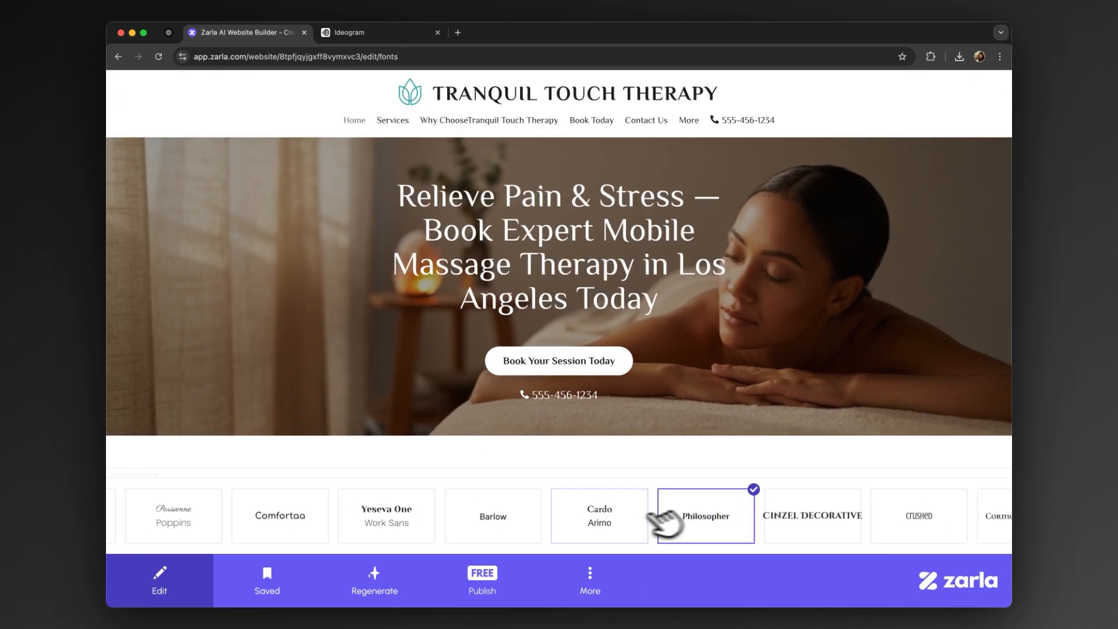
{"action": "left_click", "coordinate": [618, 515]}
{"action": "left_click", "coordinate": [530, 527]}
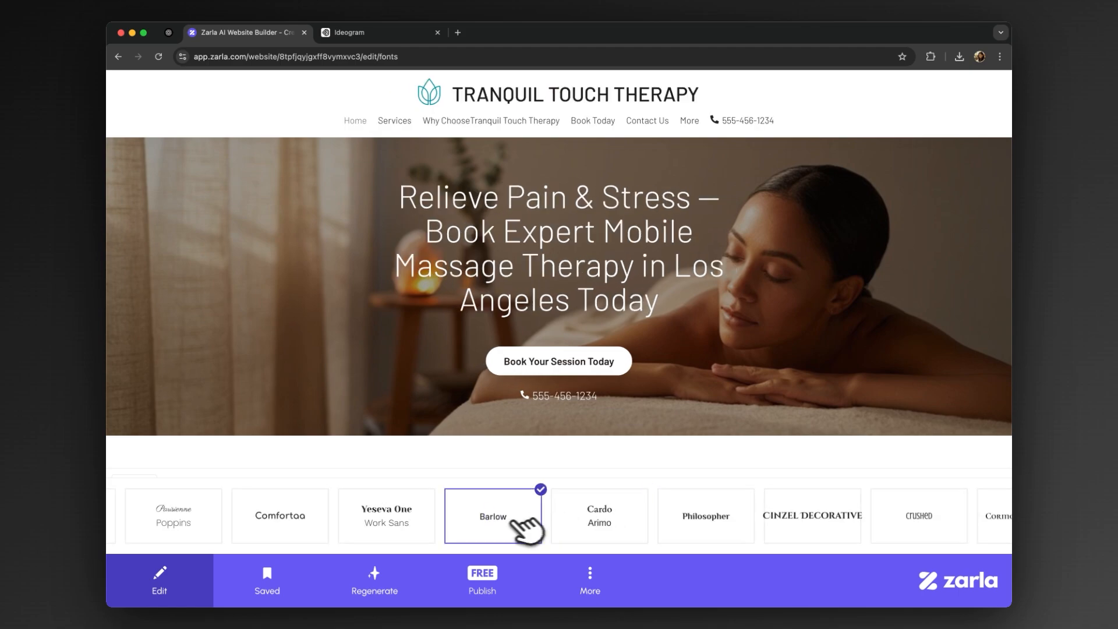
{"action": "left_click", "coordinate": [416, 517]}
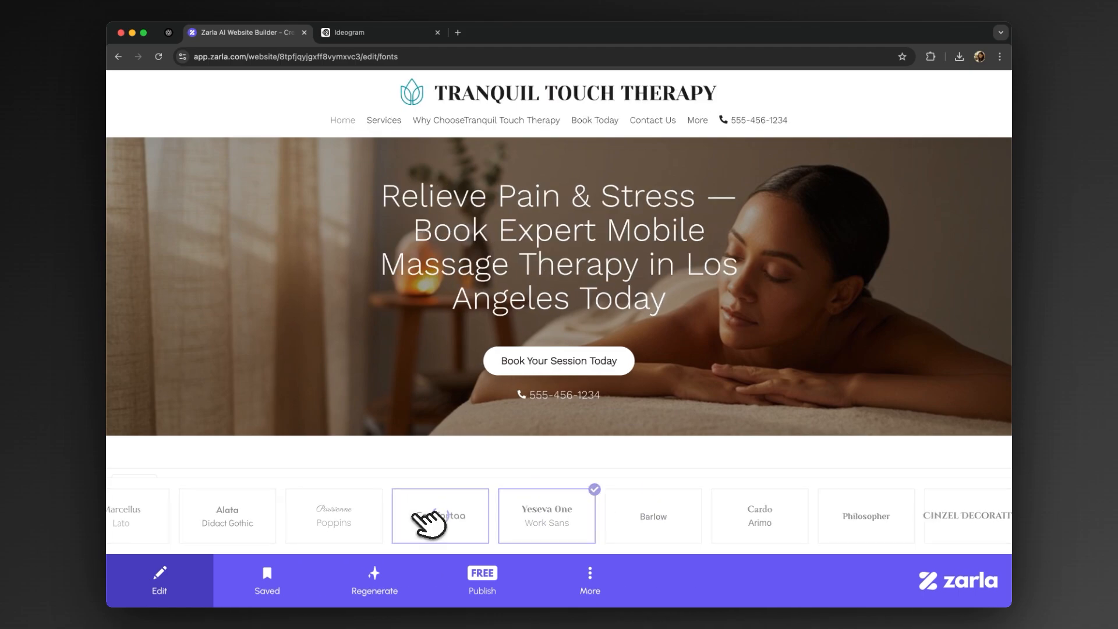
{"action": "left_click", "coordinate": [434, 515]}
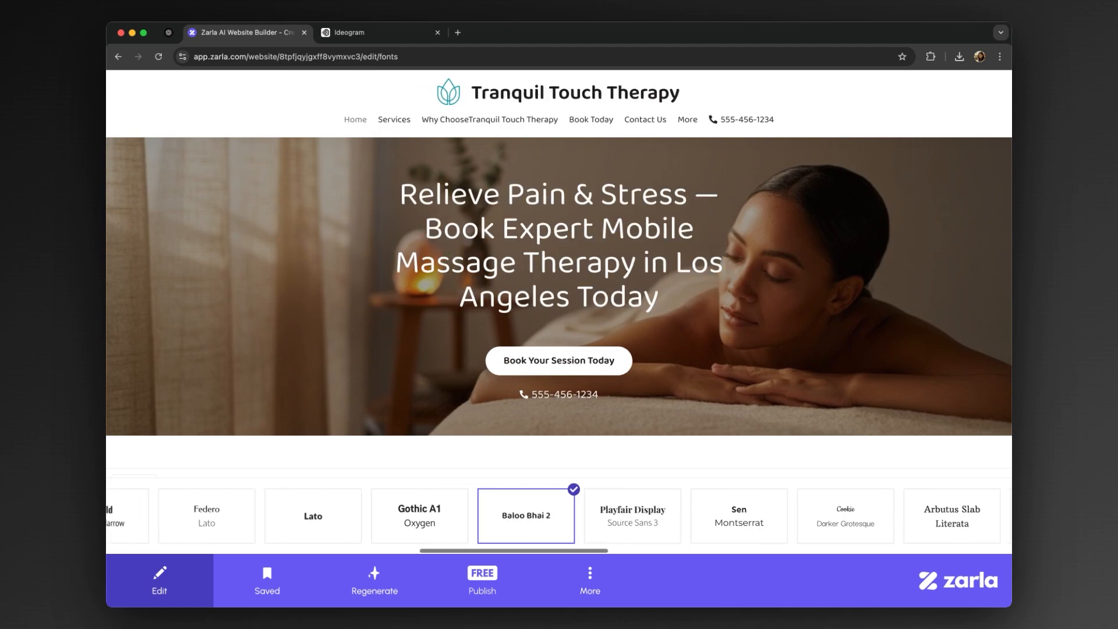
- Try the Gothic A1, Federo, Oswald with PT Sans Narrow and Sarabun fonts on the website
{"action": "scroll", "coordinate": [469, 517], "scroll_direction": "left", "scroll_amount": 5}
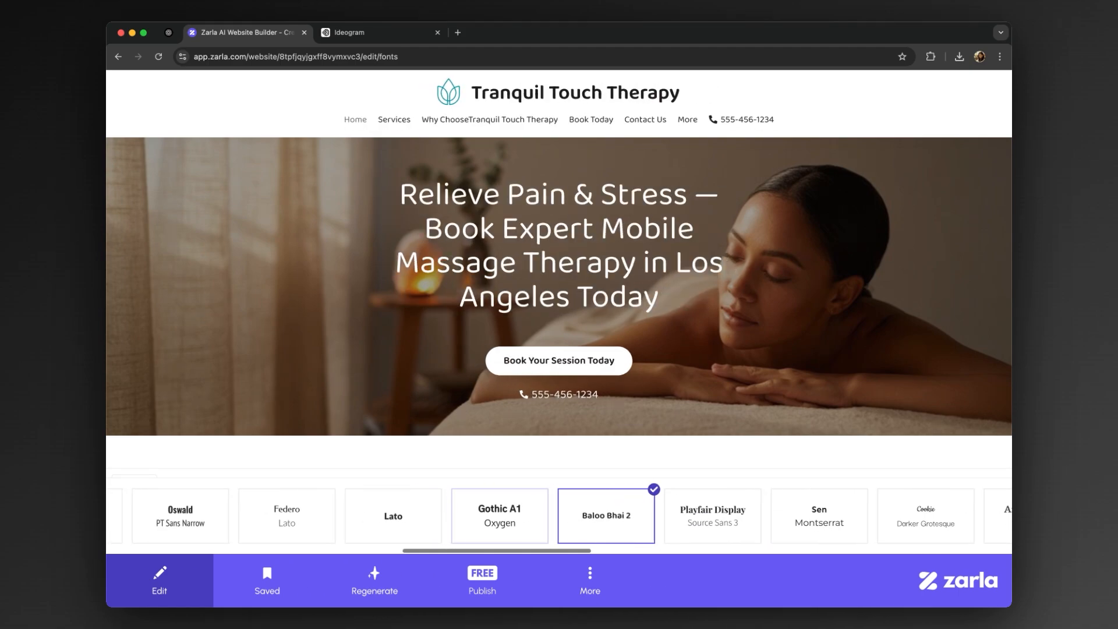
{"action": "left_click", "coordinate": [469, 517]}
{"action": "scroll", "coordinate": [466, 517], "scroll_direction": "left", "scroll_amount": 5}
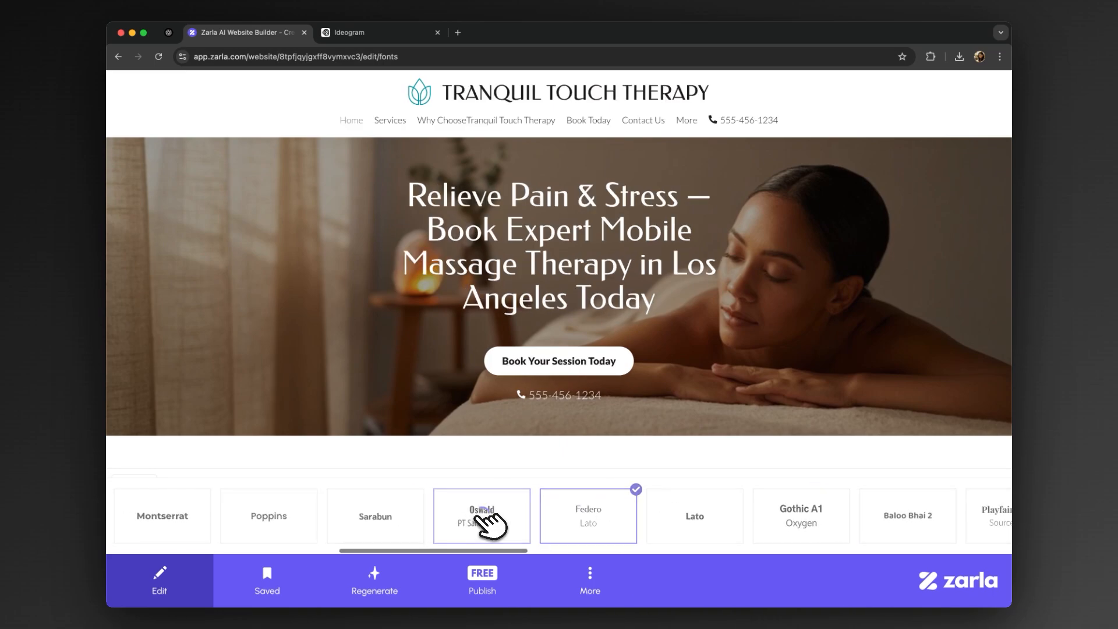
{"action": "left_click", "coordinate": [491, 517]}
{"action": "scroll", "coordinate": [489, 517], "scroll_direction": "left", "scroll_amount": 1}
{"action": "left_click", "coordinate": [487, 517]}
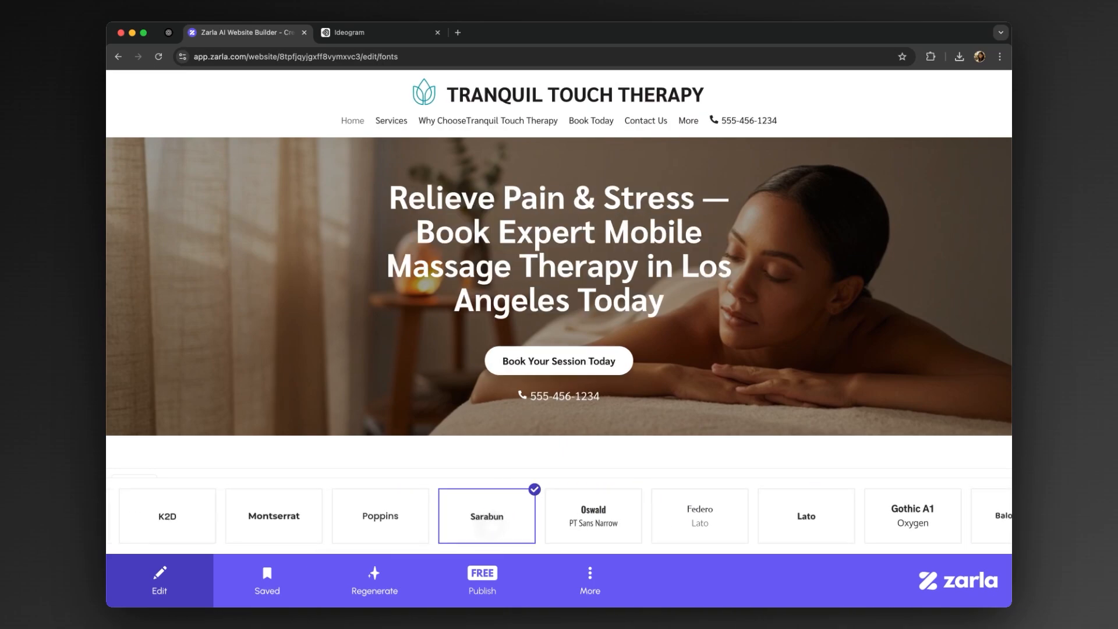
- Try more fonts, including Rubik with Poppins, and return the website to the Marcellus and Lato pair
{"action": "left_click", "coordinate": [423, 520]}
{"action": "scroll", "coordinate": [428, 521], "scroll_direction": "left", "scroll_amount": 3}
{"action": "left_click", "coordinate": [428, 521]}
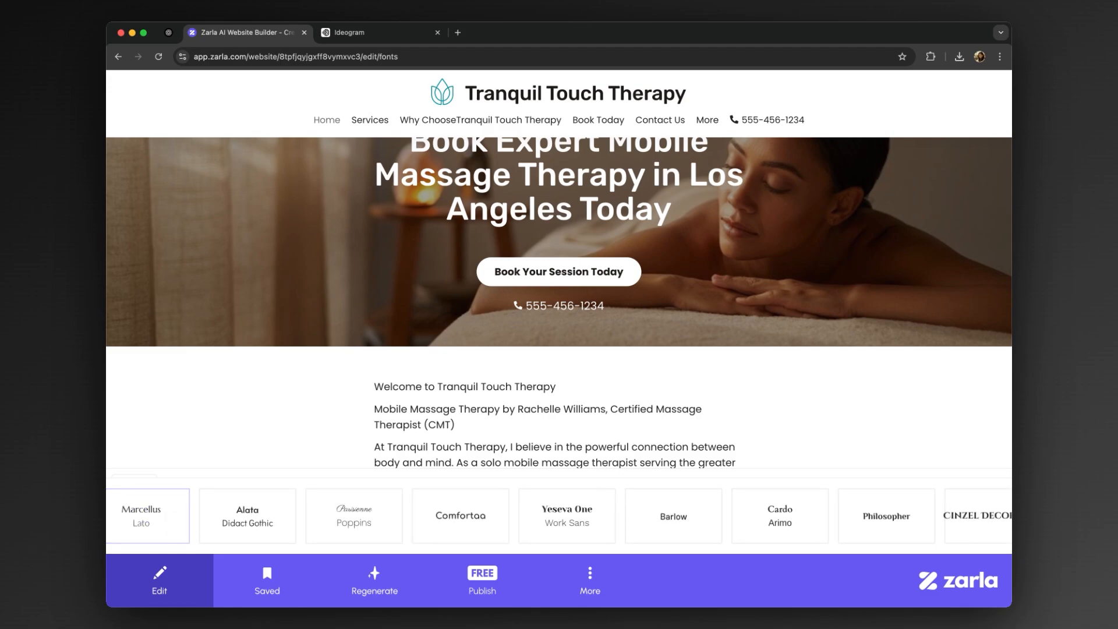
{"action": "left_click", "coordinate": [149, 515]}
{"action": "scroll", "coordinate": [187, 518], "scroll_direction": "left", "scroll_amount": 5}
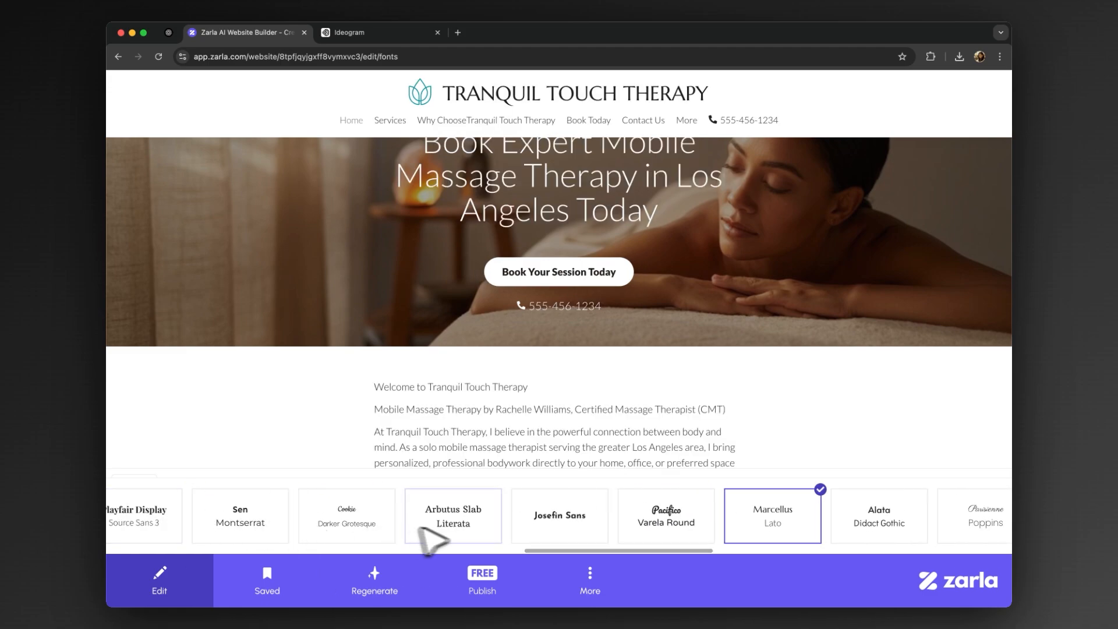
{"action": "scroll", "coordinate": [804, 400], "scroll_direction": "down", "scroll_amount": 10}
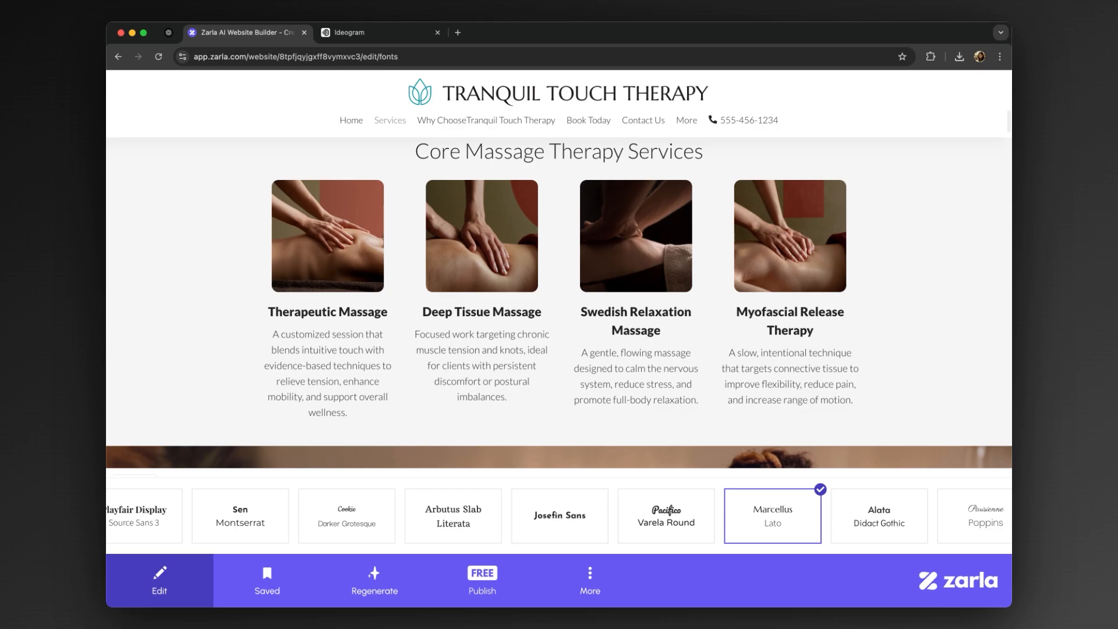
- Ask ChatGPT to create 6 massage services with a short description and 4 benefits for each
{"action": "type", "text": "create"}
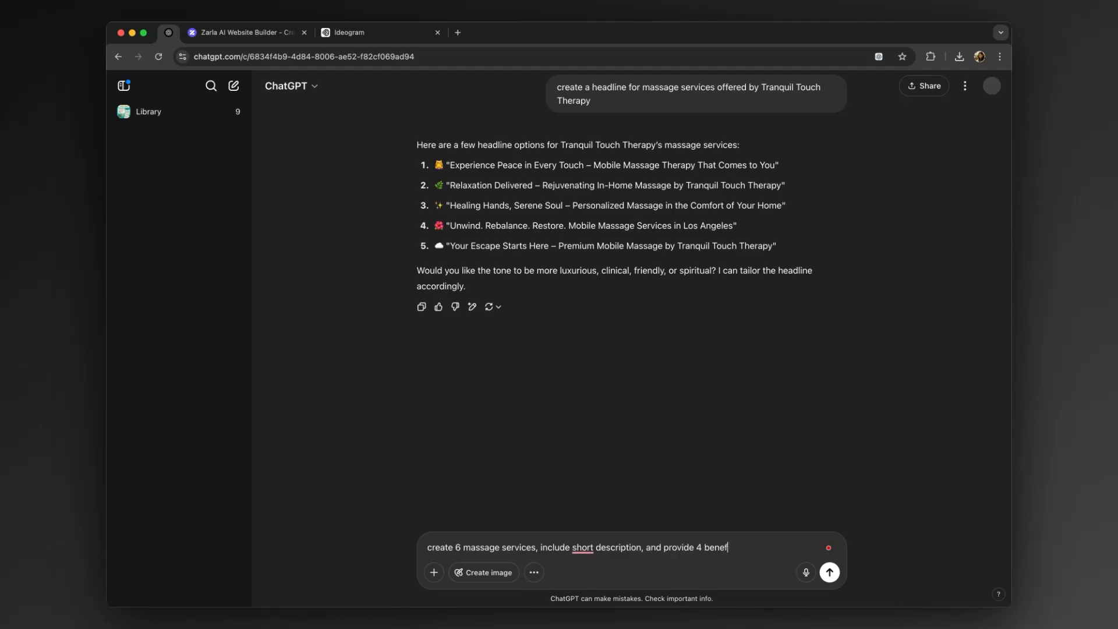
{"action": "left_click", "coordinate": [579, 548]}
{"action": "type", "text": "a "}
{"action": "type", "text": " for each"}
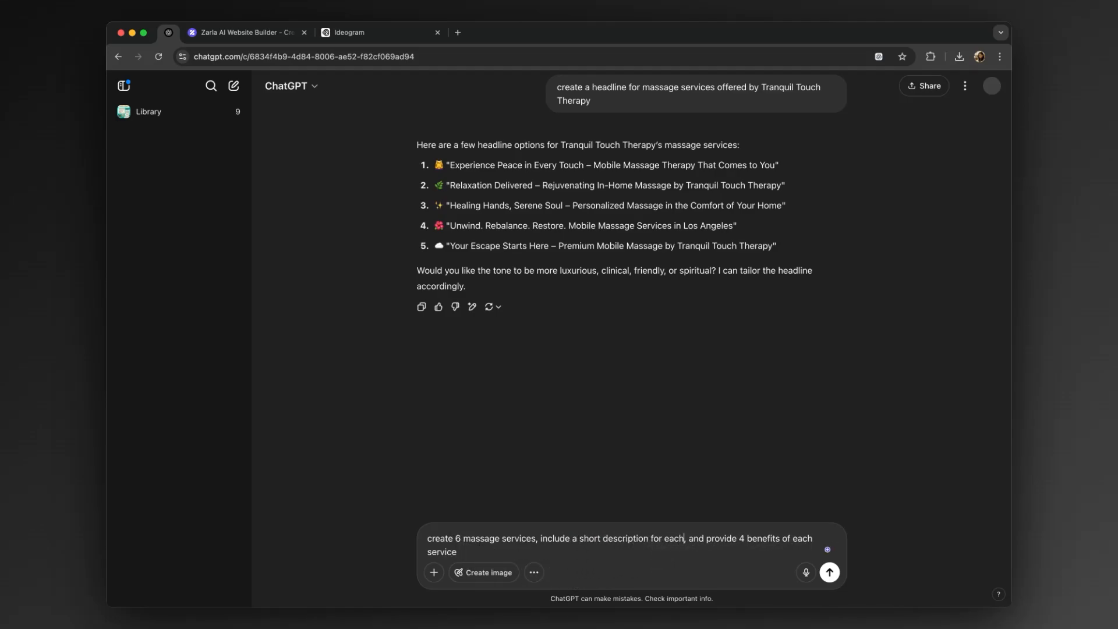
{"action": "type", "text": " wuth"}
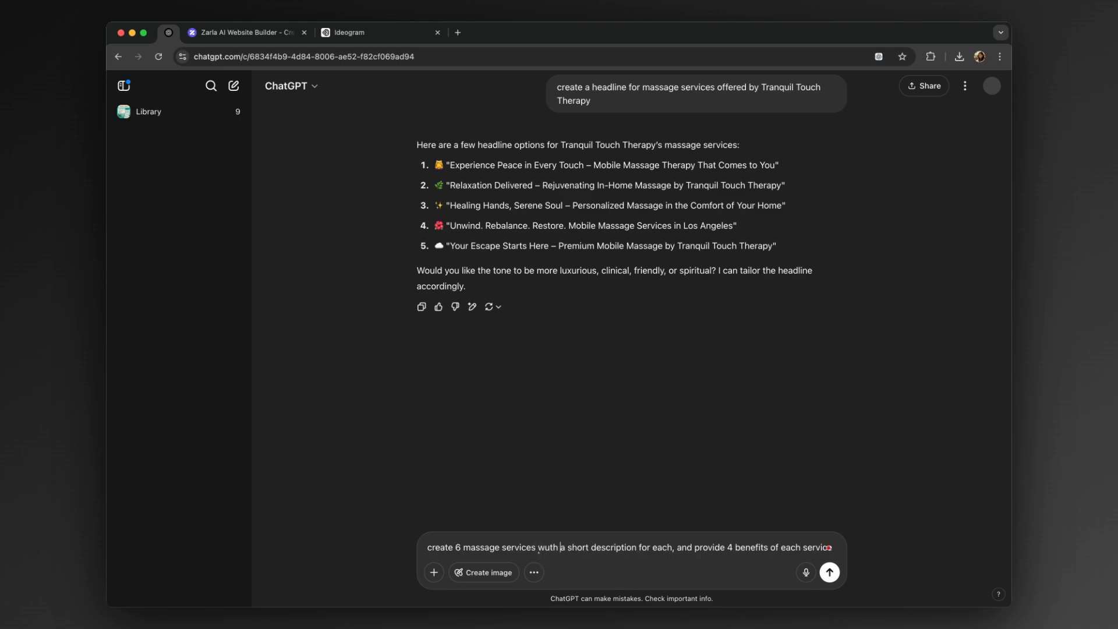
{"action": "left_click", "coordinate": [829, 571]}
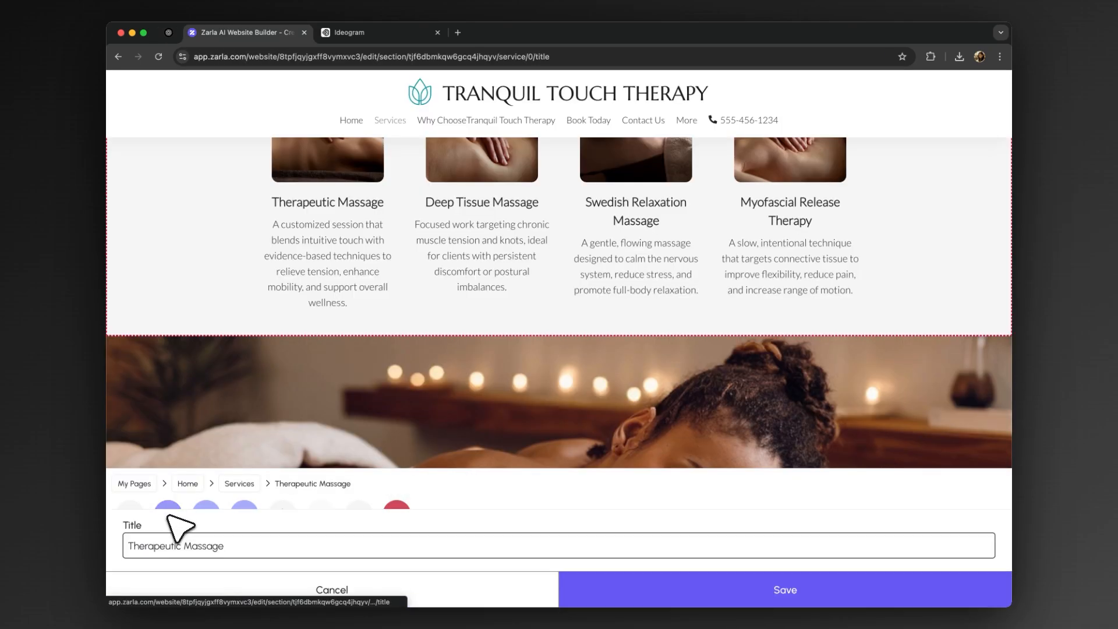
- Replace the first service's title in Zarla with "Swedish Massage" copied from the ChatGPT answer and save it
{"action": "left_click", "coordinate": [166, 547]}
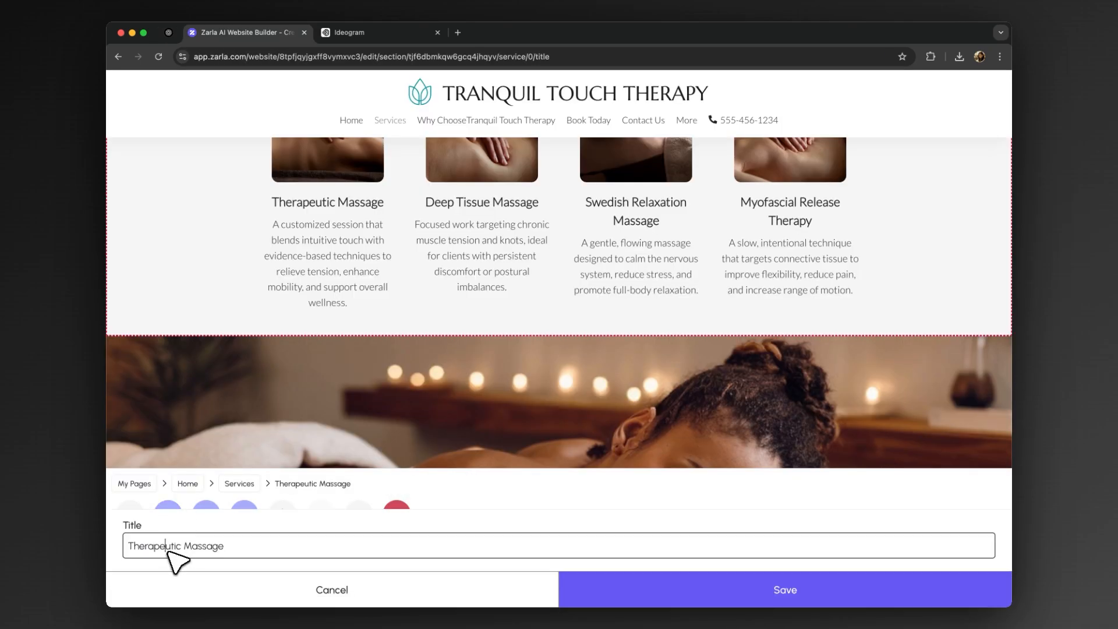
{"action": "key", "text": "BackSpace"}
{"action": "left_click", "coordinate": [168, 32]}
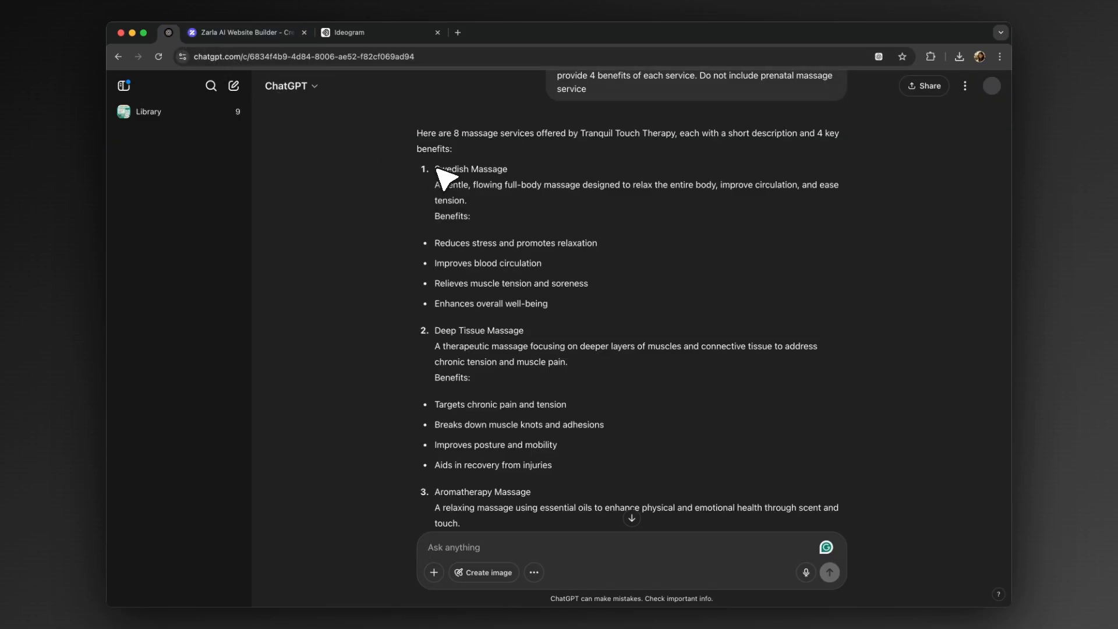
{"action": "left_click_drag", "start_coordinate": [437, 168], "coordinate": [502, 170]}
{"action": "key", "text": "super+c"}
{"action": "left_click", "coordinate": [261, 35]}
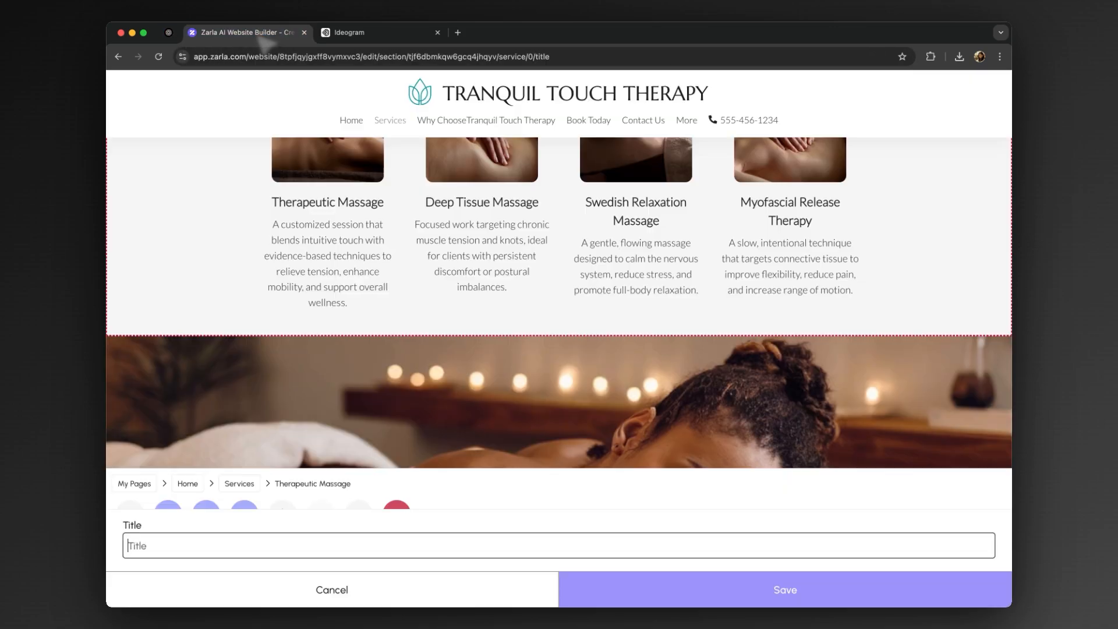
{"action": "key", "text": "super+v"}
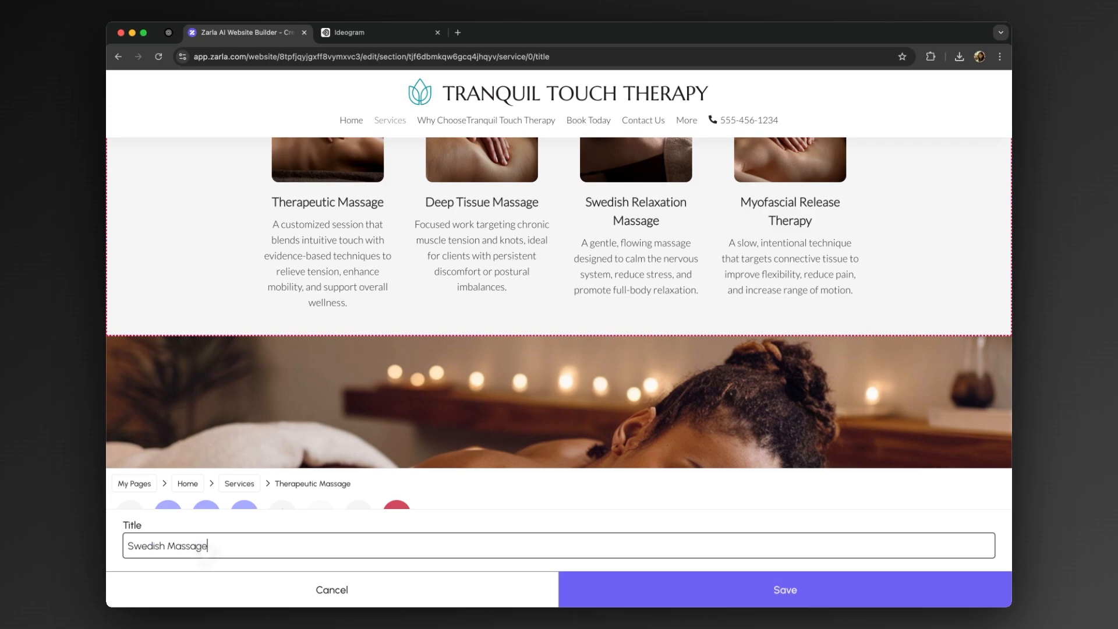
{"action": "left_click", "coordinate": [609, 594]}
- Replace the Swedish Massage description with ChatGPT's "A gentle, flowing full-body massage designed to relax the entire body..." text and save it
{"action": "left_click", "coordinate": [206, 511]}
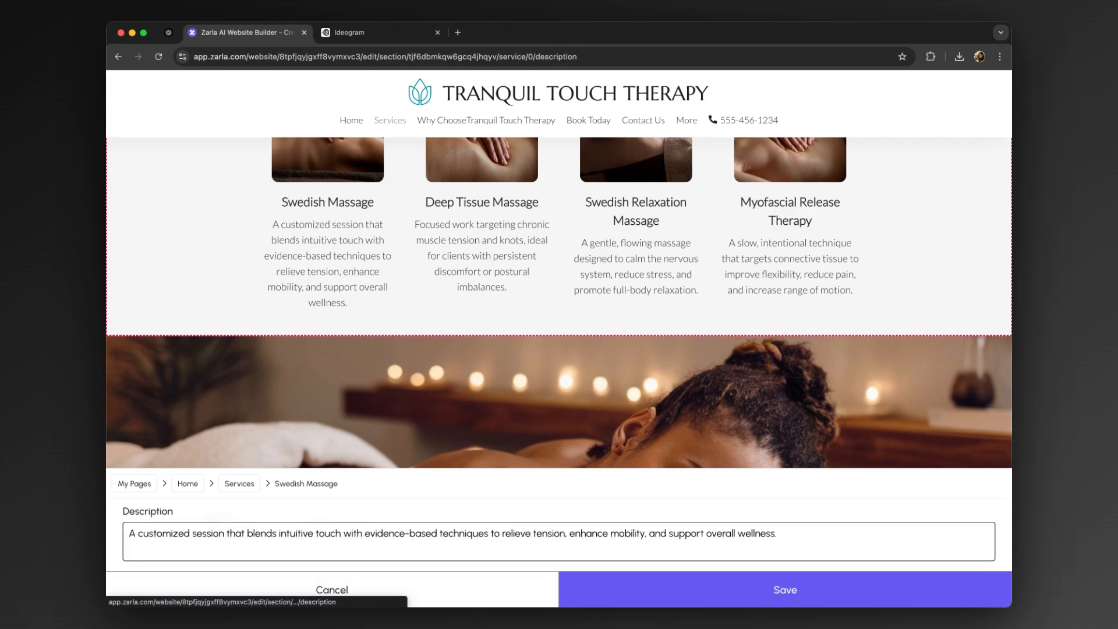
{"action": "triple_click", "coordinate": [201, 529]}
{"action": "key", "text": "BackSpace"}
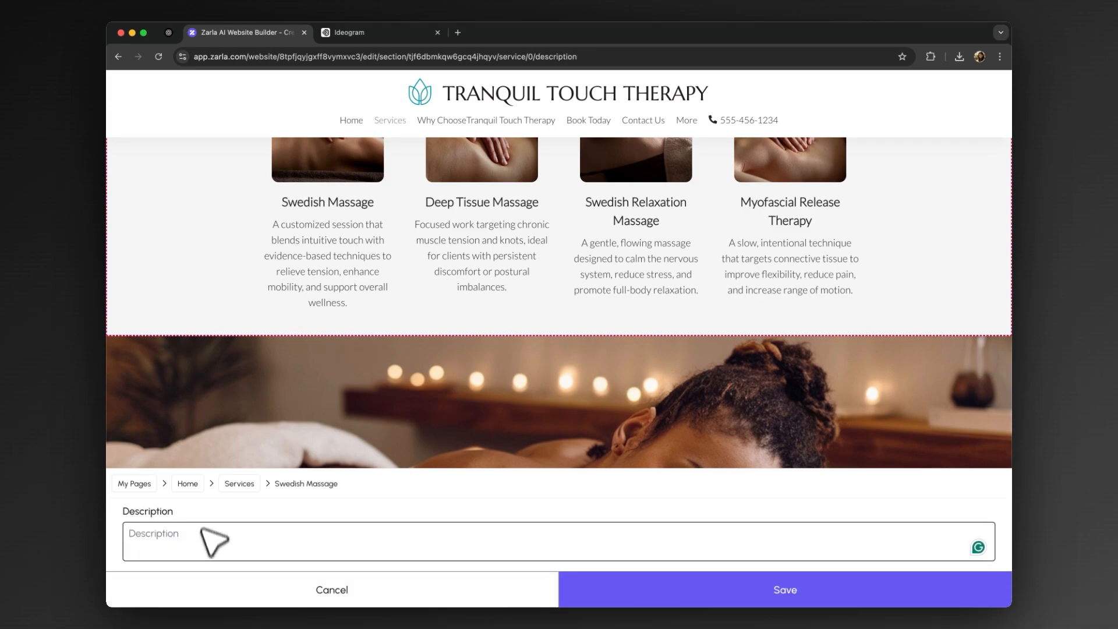
{"action": "left_click", "coordinate": [169, 32]}
{"action": "left_click_drag", "start_coordinate": [435, 184], "coordinate": [473, 201]}
{"action": "key", "text": "super+c"}
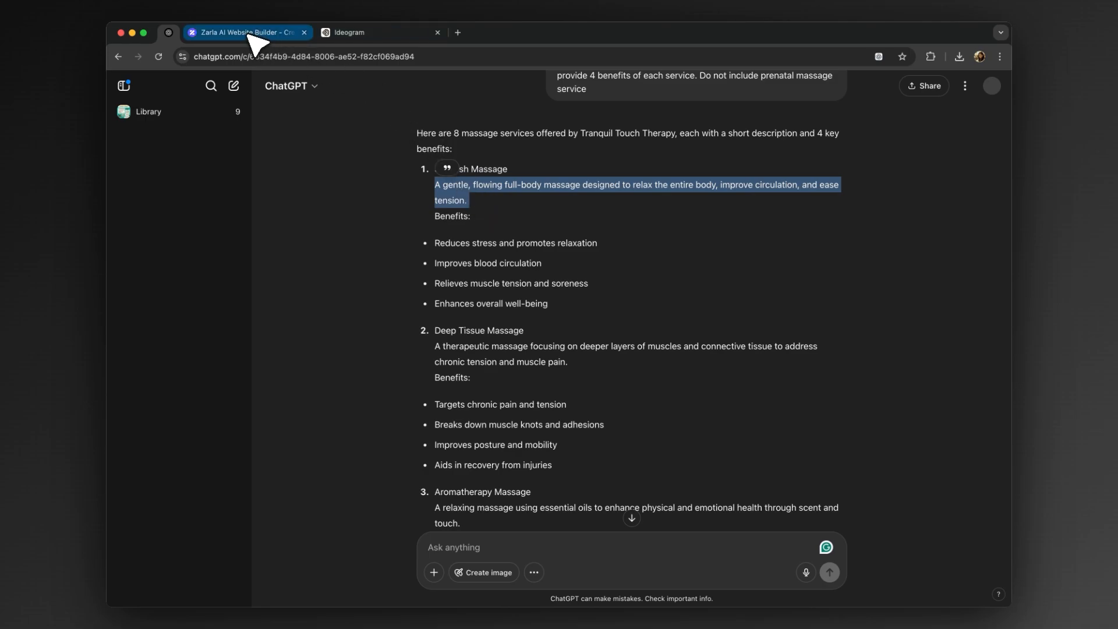
{"action": "left_click", "coordinate": [201, 33]}
{"action": "left_click", "coordinate": [216, 547]}
{"action": "key", "text": "super+v"}
{"action": "left_click", "coordinate": [600, 589]}
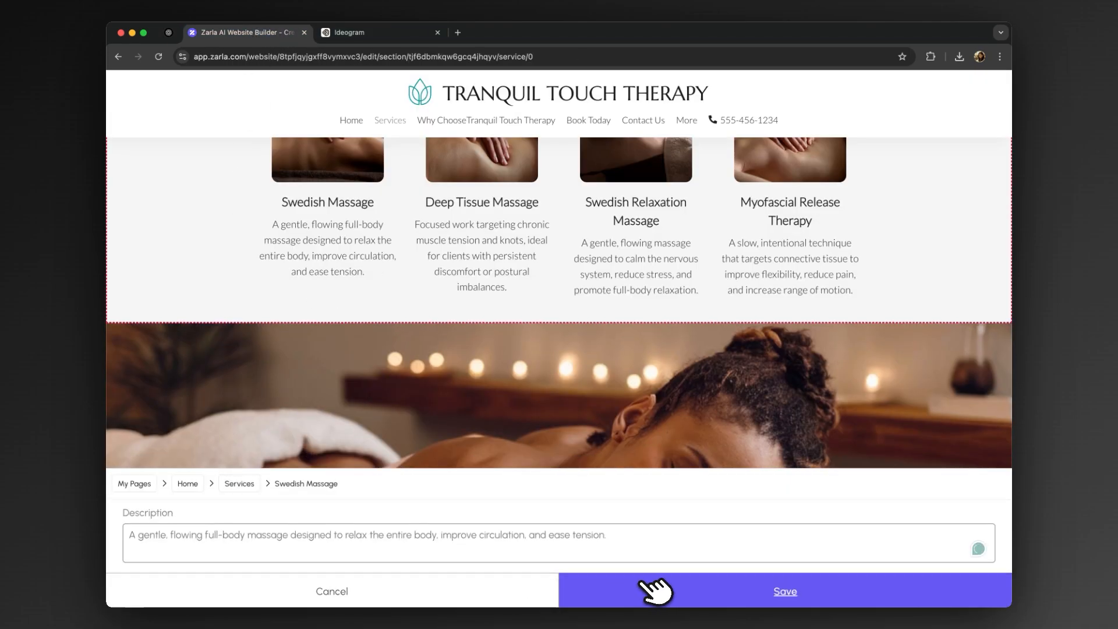
- Replace the third service's title in Zarla with "Lymphatic Drainage Massage" copied from the ChatGPT answer and save it
{"action": "left_click", "coordinate": [169, 32]}
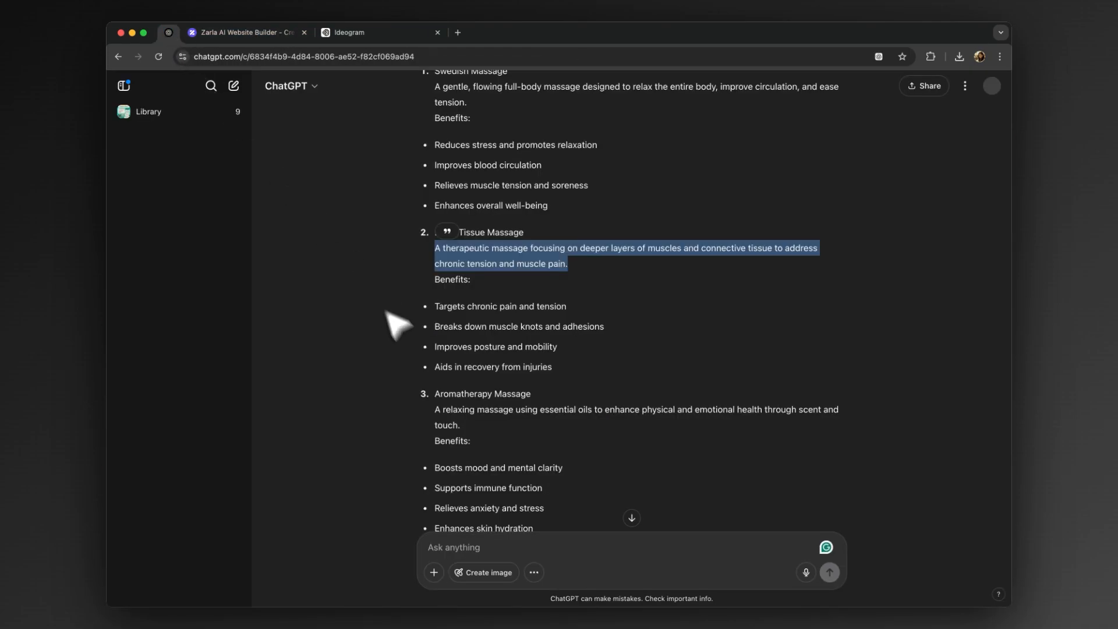
{"action": "scroll", "coordinate": [568, 392], "scroll_direction": "up", "scroll_amount": 1}
{"action": "scroll", "coordinate": [570, 391], "scroll_direction": "down", "scroll_amount": 6}
{"action": "scroll", "coordinate": [568, 384], "scroll_direction": "down", "scroll_amount": 8}
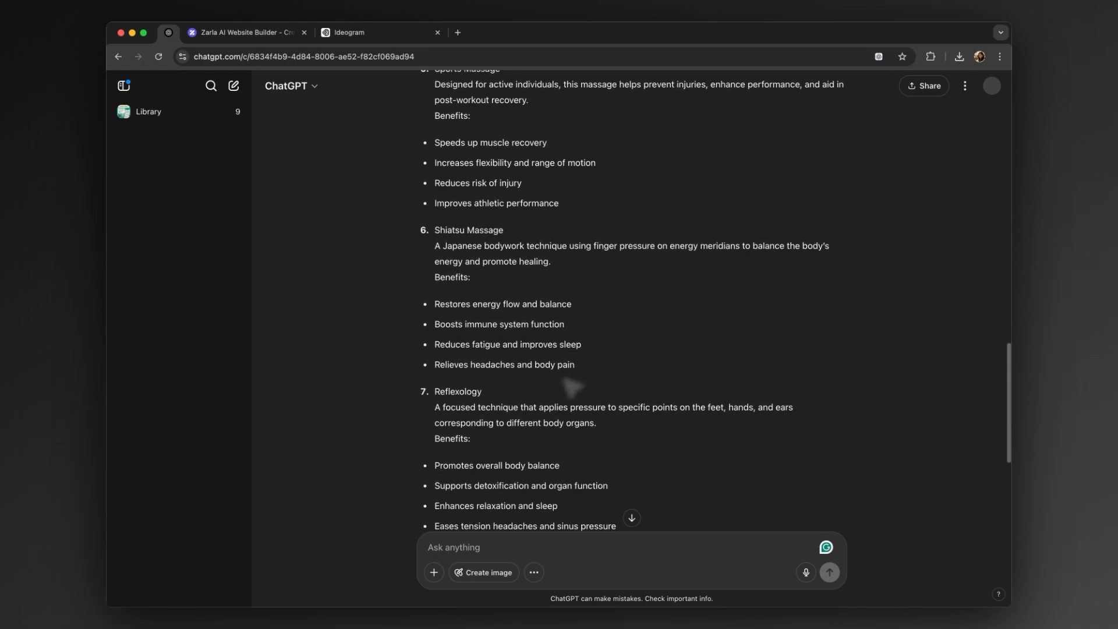
{"action": "scroll", "coordinate": [541, 315], "scroll_direction": "up", "scroll_amount": 1}
{"action": "scroll", "coordinate": [507, 242], "scroll_direction": "down", "scroll_amount": 1}
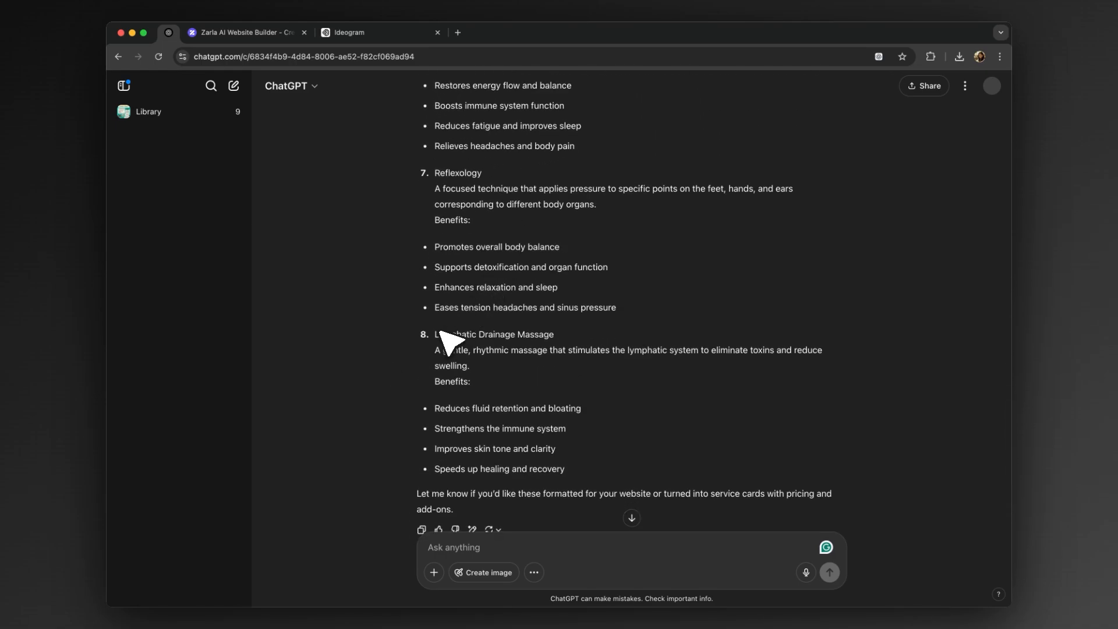
{"action": "left_click_drag", "start_coordinate": [437, 335], "coordinate": [619, 341]}
{"action": "left_click", "coordinate": [256, 33]}
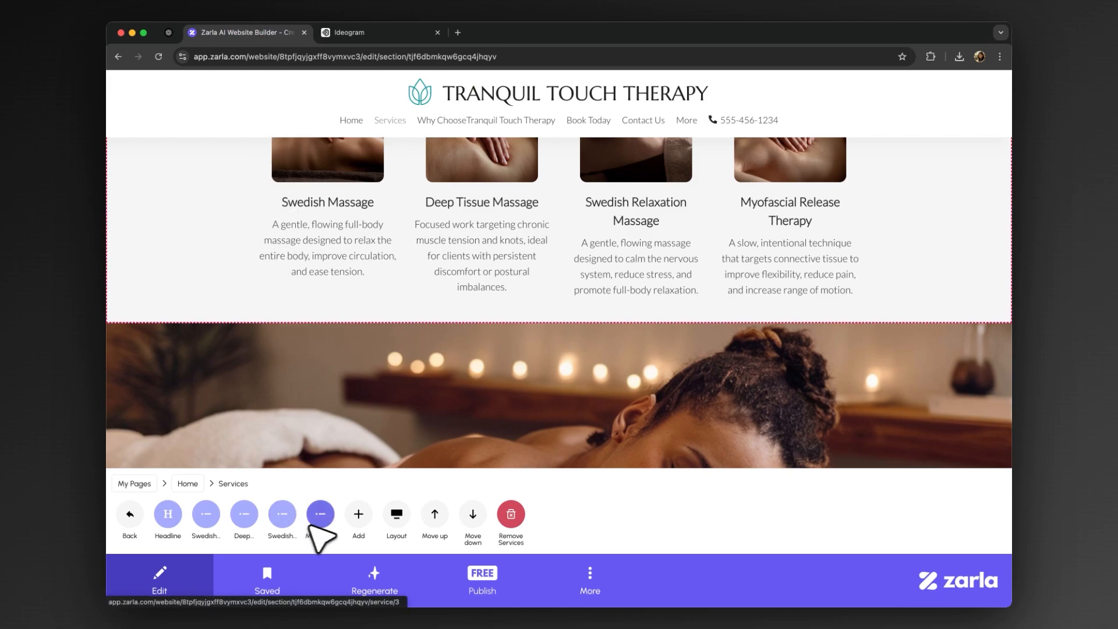
{"action": "left_click", "coordinate": [282, 513]}
{"action": "left_click", "coordinate": [168, 514]}
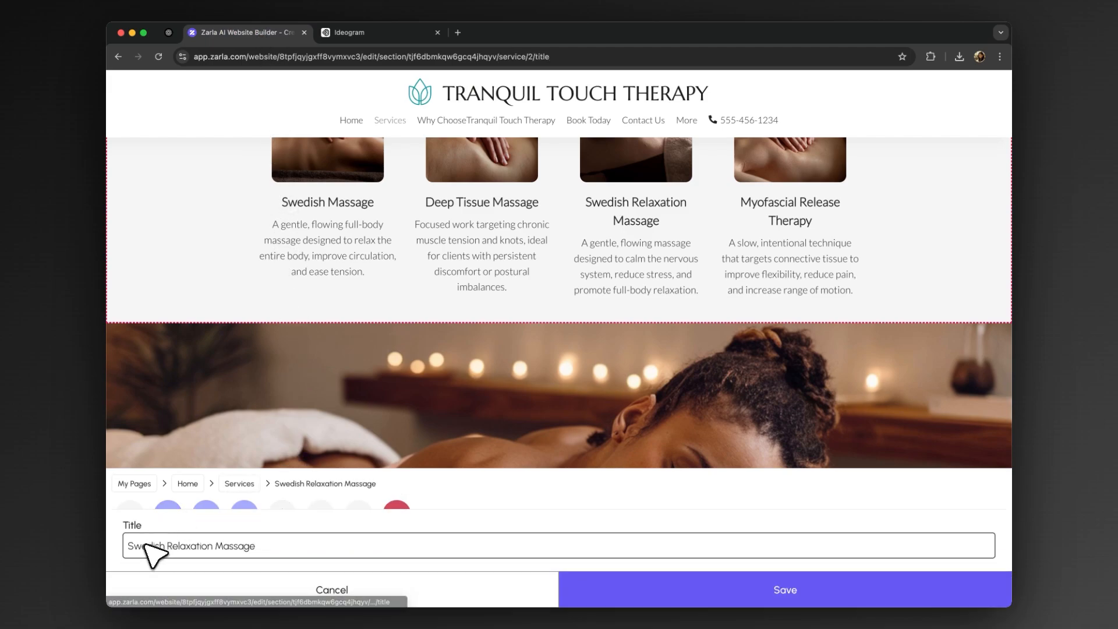
{"action": "triple_click", "coordinate": [150, 547]}
{"action": "left_click", "coordinate": [644, 596]}
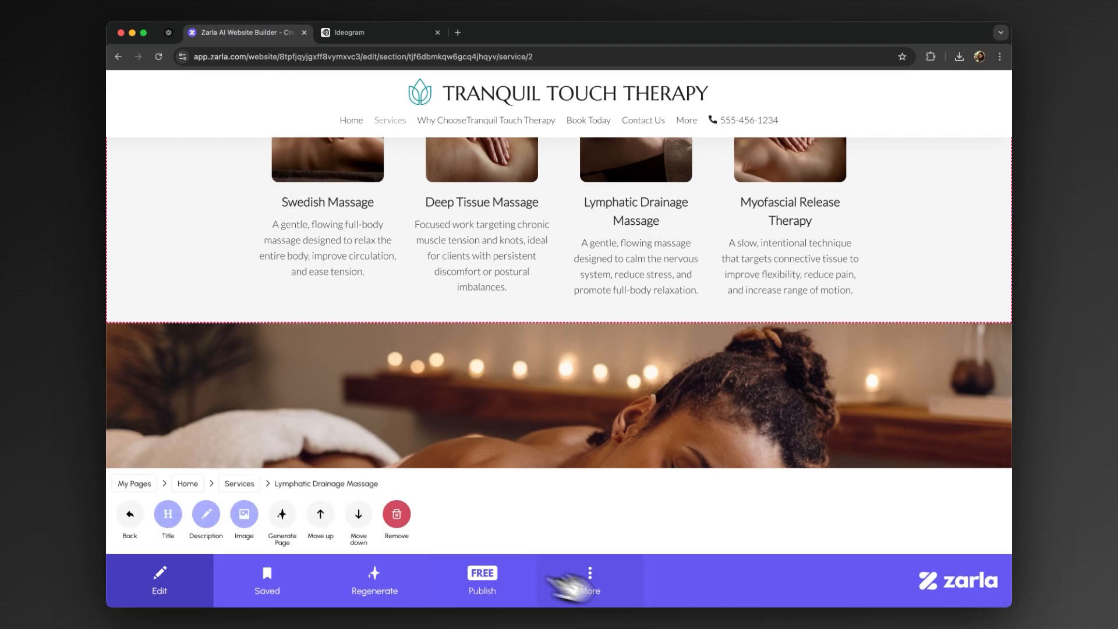
- Replace the Lymphatic Drainage Massage description with ChatGPT's "A gentle, rhythmic massage that stimulates the lymphatic system..." text and save it
{"action": "left_click", "coordinate": [213, 516]}
{"action": "triple_click", "coordinate": [216, 539]}
{"action": "key", "text": "BackSpace"}
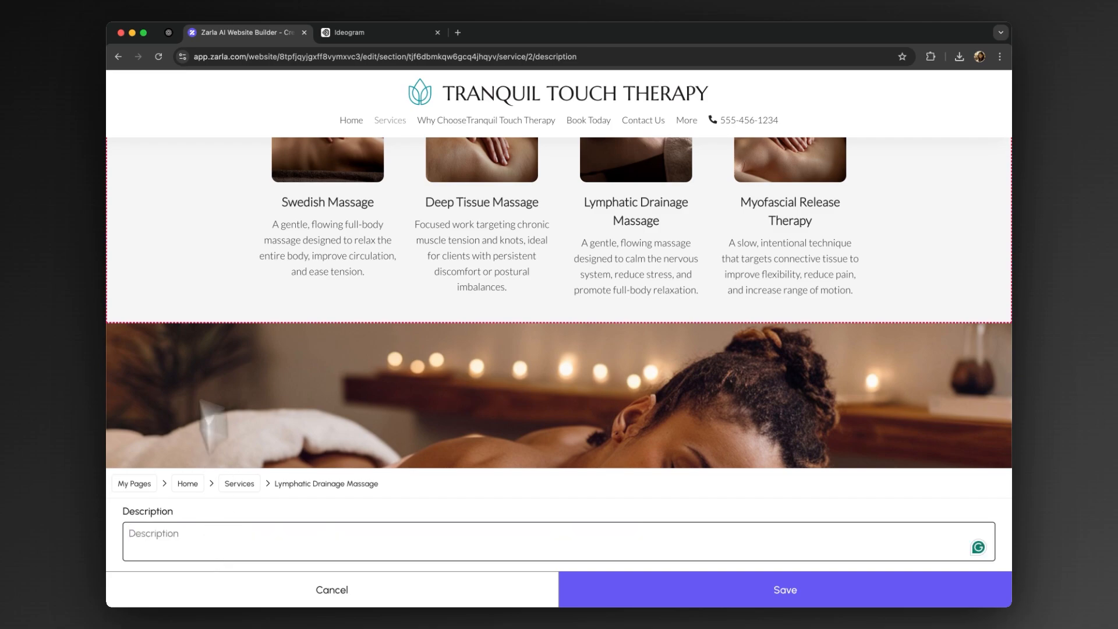
{"action": "left_click", "coordinate": [168, 32]}
{"action": "left_click_drag", "start_coordinate": [429, 353], "coordinate": [481, 368]}
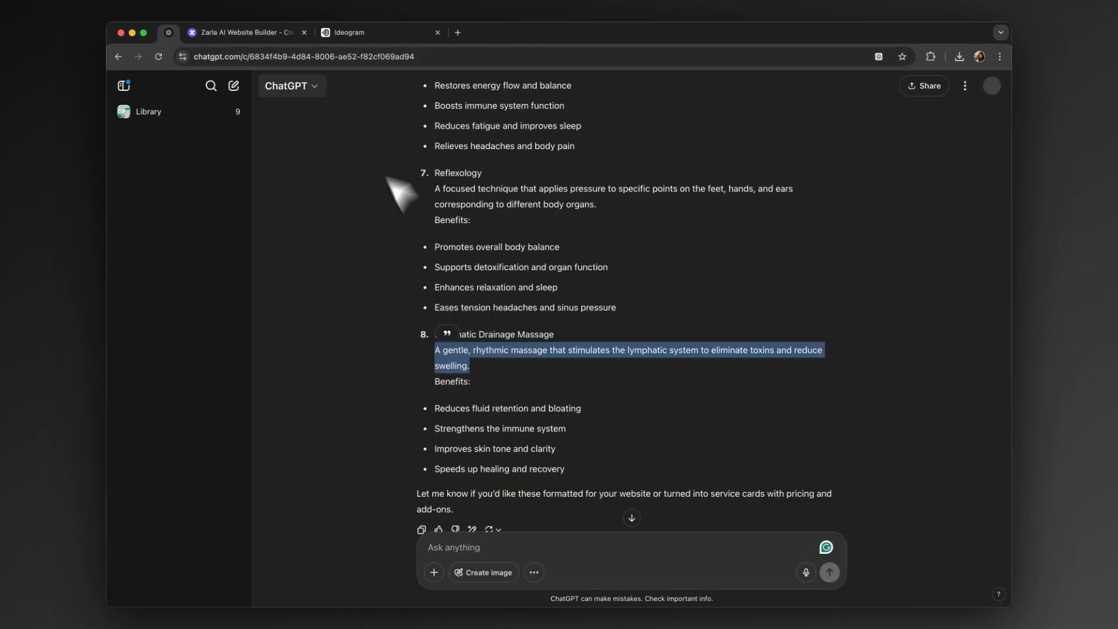
{"action": "left_click", "coordinate": [279, 33]}
{"action": "key", "text": "super+v"}
{"action": "left_click", "coordinate": [631, 592]}
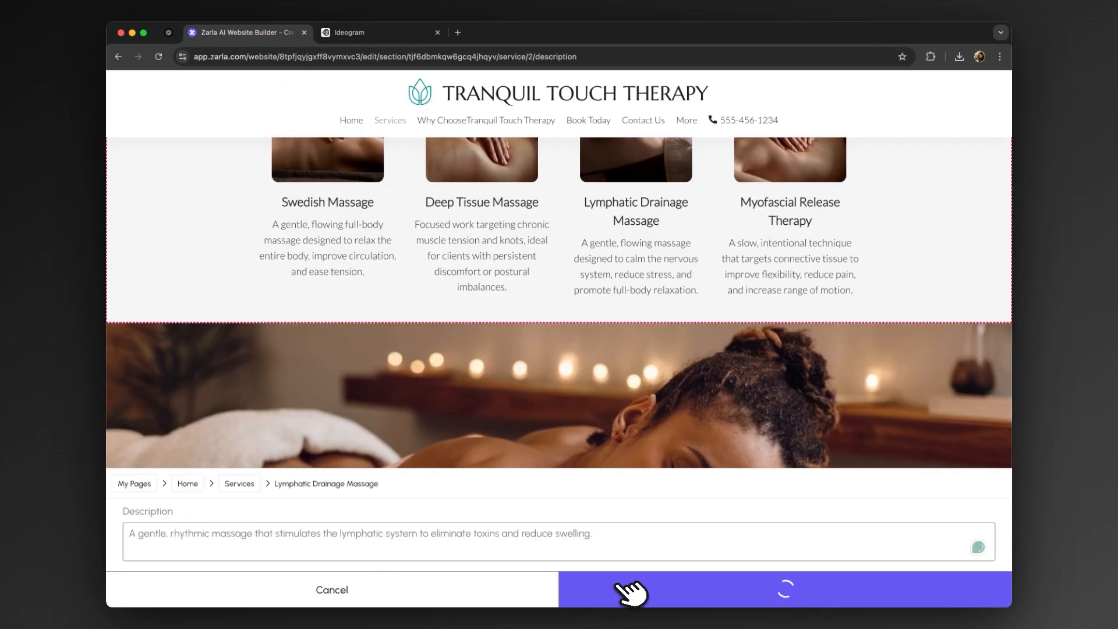
- Add a service titled "Aromatherapy Massage" with ChatGPT's "A relaxing massage using essential oils..." description and save it
{"action": "left_click", "coordinate": [358, 515]}
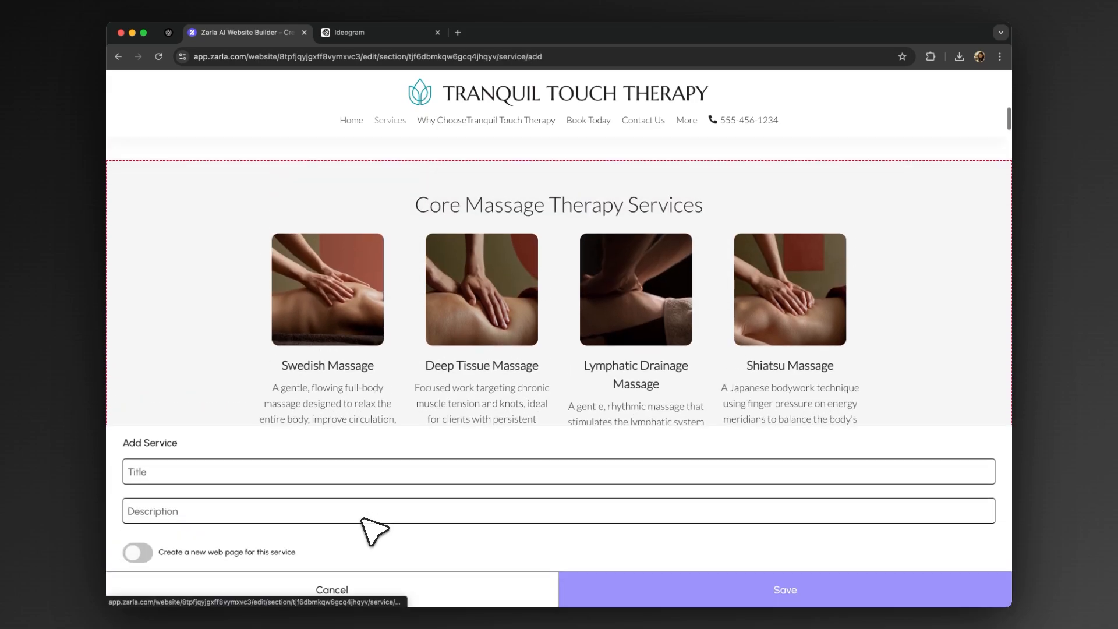
{"action": "left_click", "coordinate": [260, 473]}
{"action": "type", "text": "Aromatherapy Massage"}
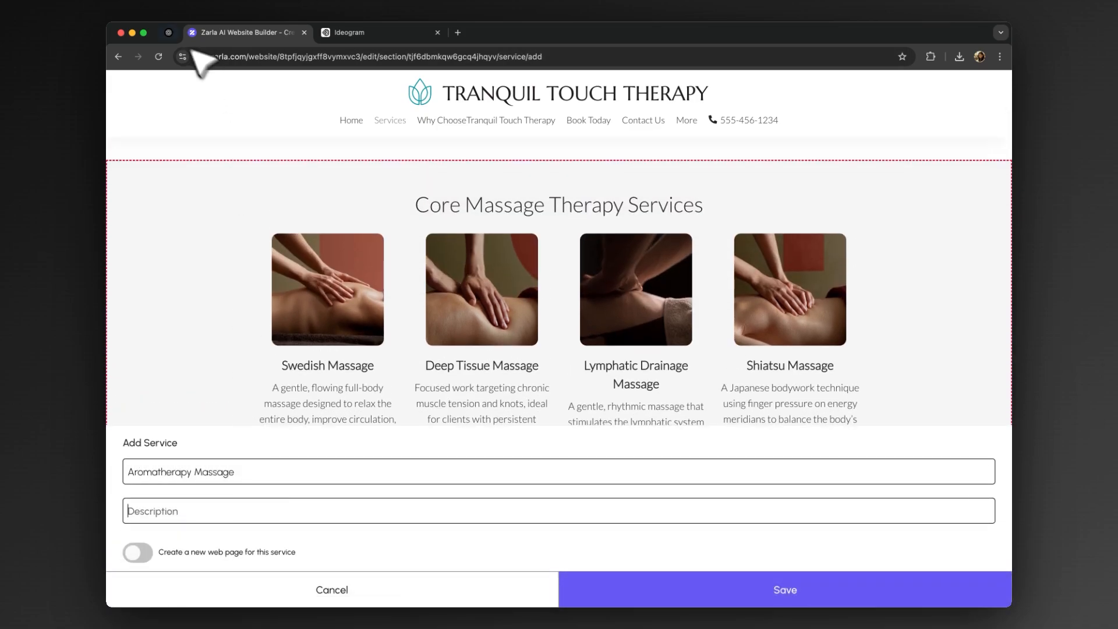
{"action": "left_click", "coordinate": [169, 32]}
{"action": "left_click_drag", "start_coordinate": [436, 292], "coordinate": [488, 317]}
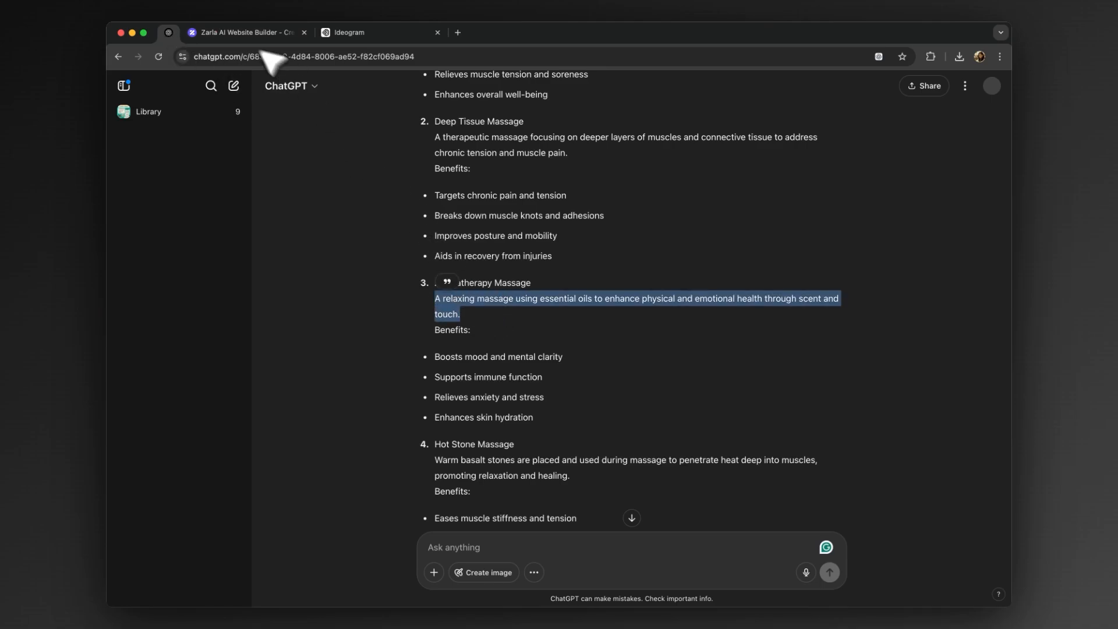
{"action": "left_click", "coordinate": [247, 33]}
{"action": "left_click", "coordinate": [207, 511]}
{"action": "key", "text": "super+v"}
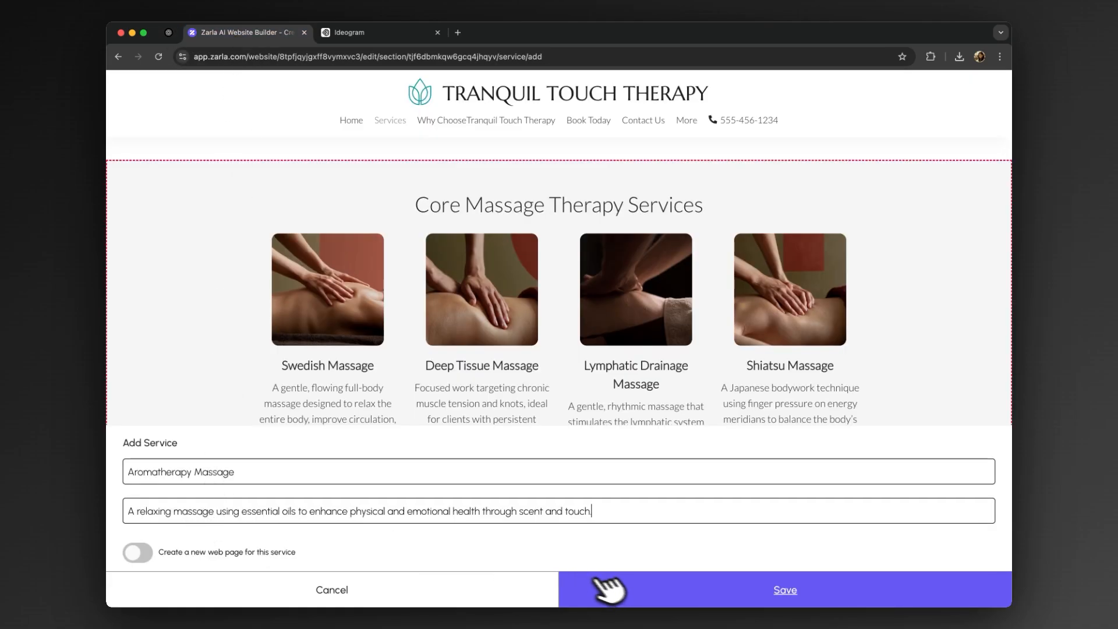
{"action": "left_click", "coordinate": [687, 596]}
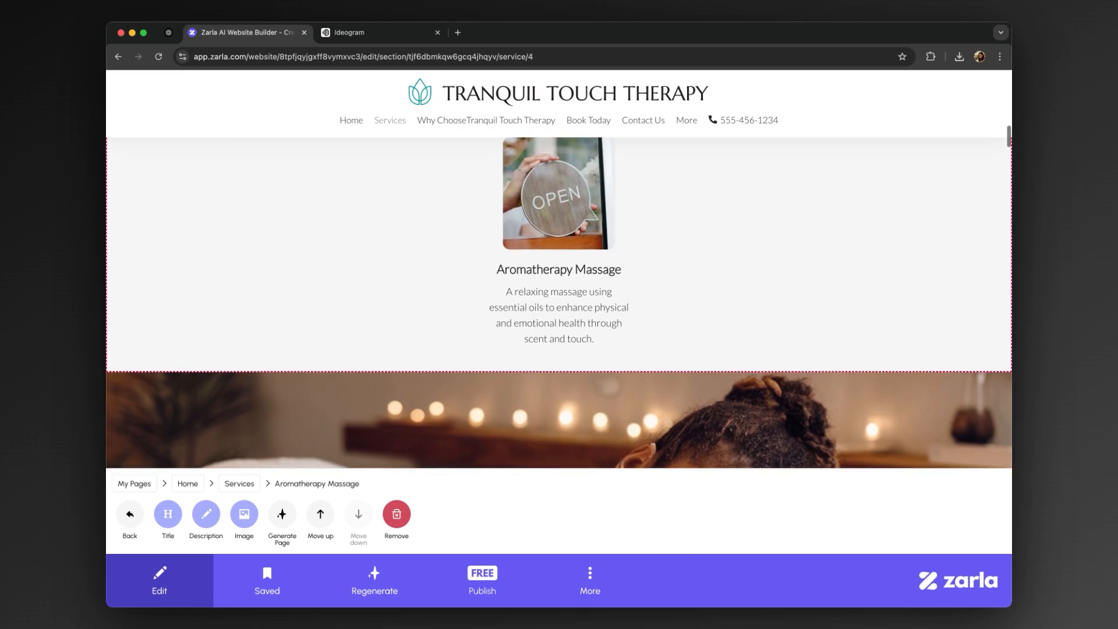
- Upload an "artistic-close-up-of-hand..." PNG from the Massage Therapy Ideogram folder as the Aromatherapy Massage image and return to the services section
{"action": "left_click", "coordinate": [244, 514]}
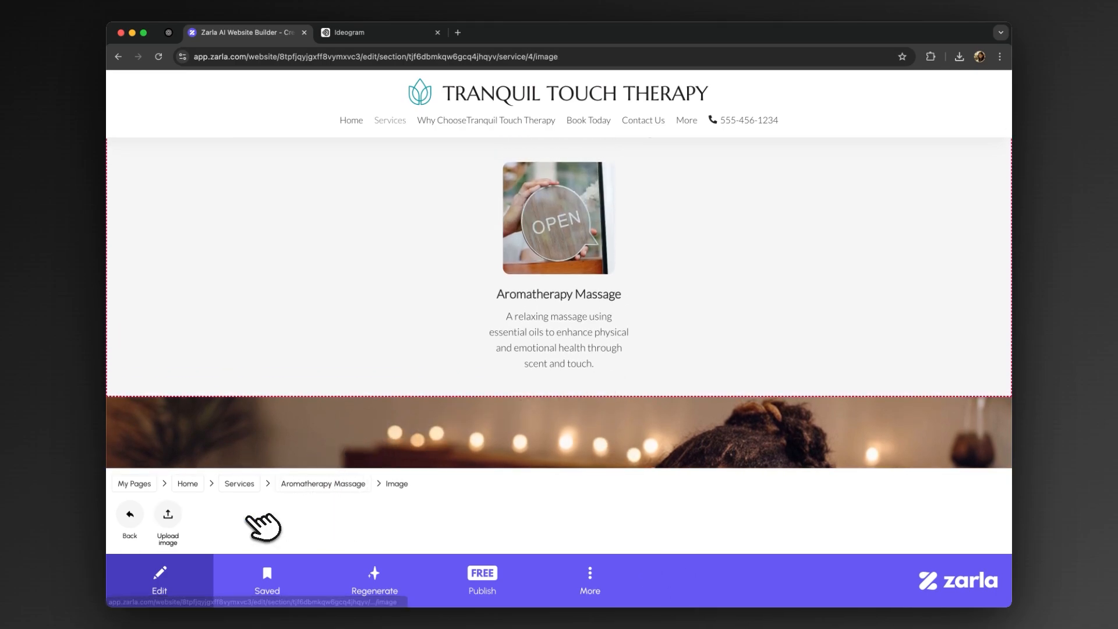
{"action": "left_click", "coordinate": [174, 515]}
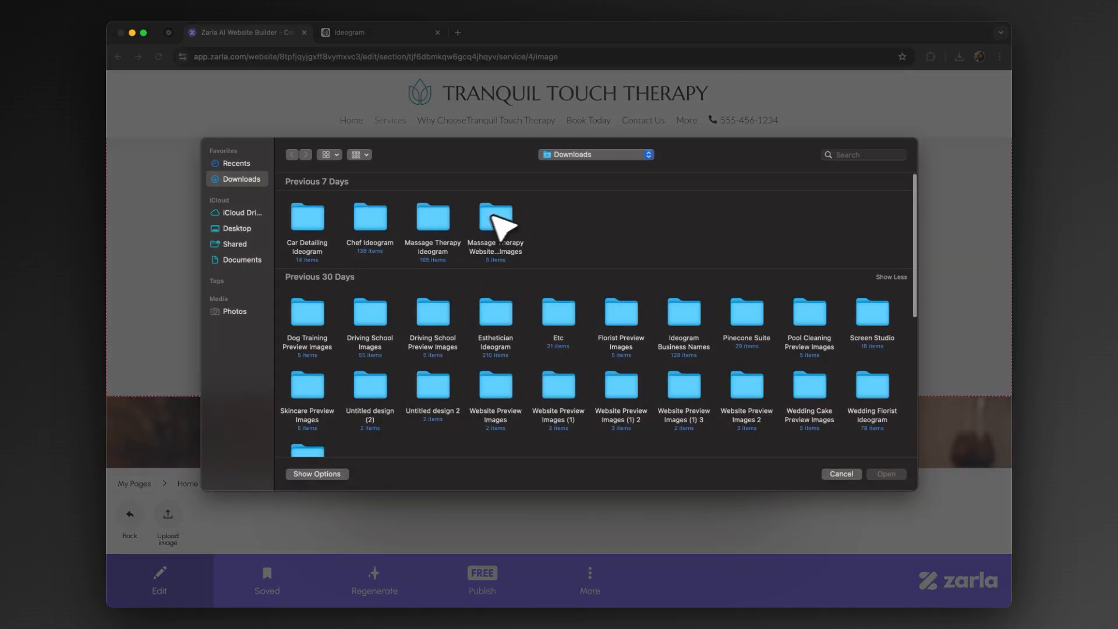
{"action": "double_click", "coordinate": [432, 220]}
{"action": "scroll", "coordinate": [460, 350], "scroll_direction": "down", "scroll_amount": 10}
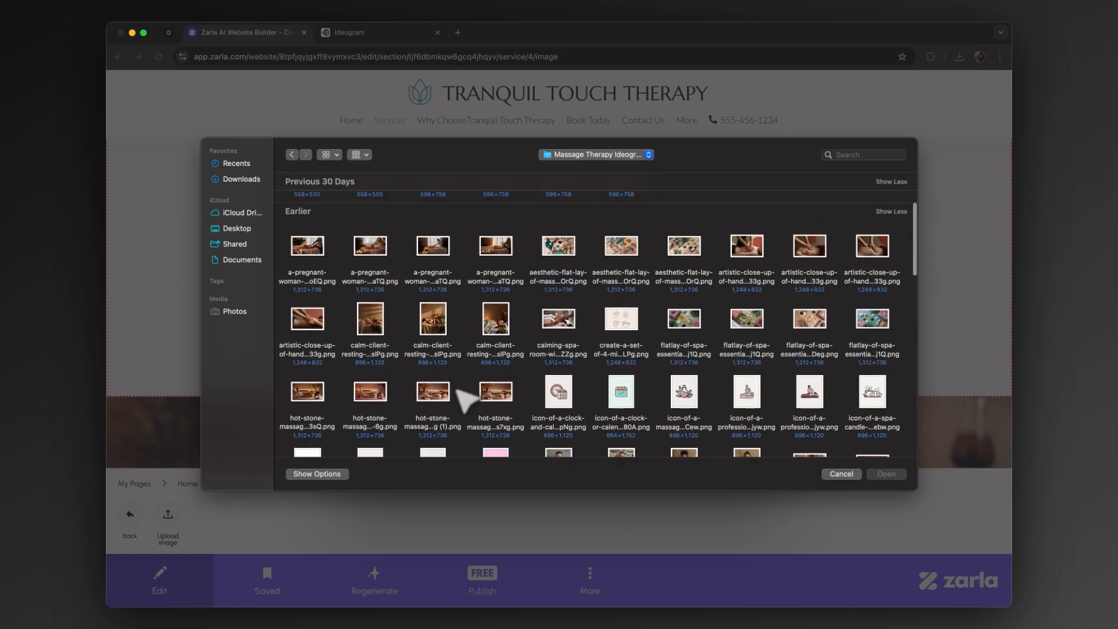
{"action": "left_click", "coordinate": [814, 268]}
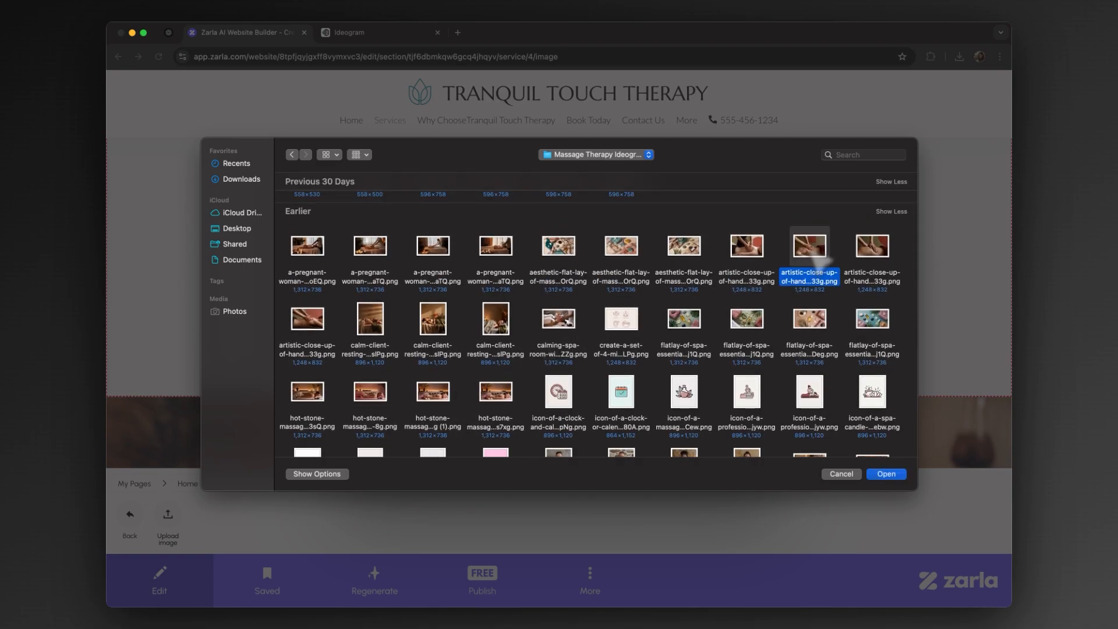
{"action": "left_click", "coordinate": [885, 474]}
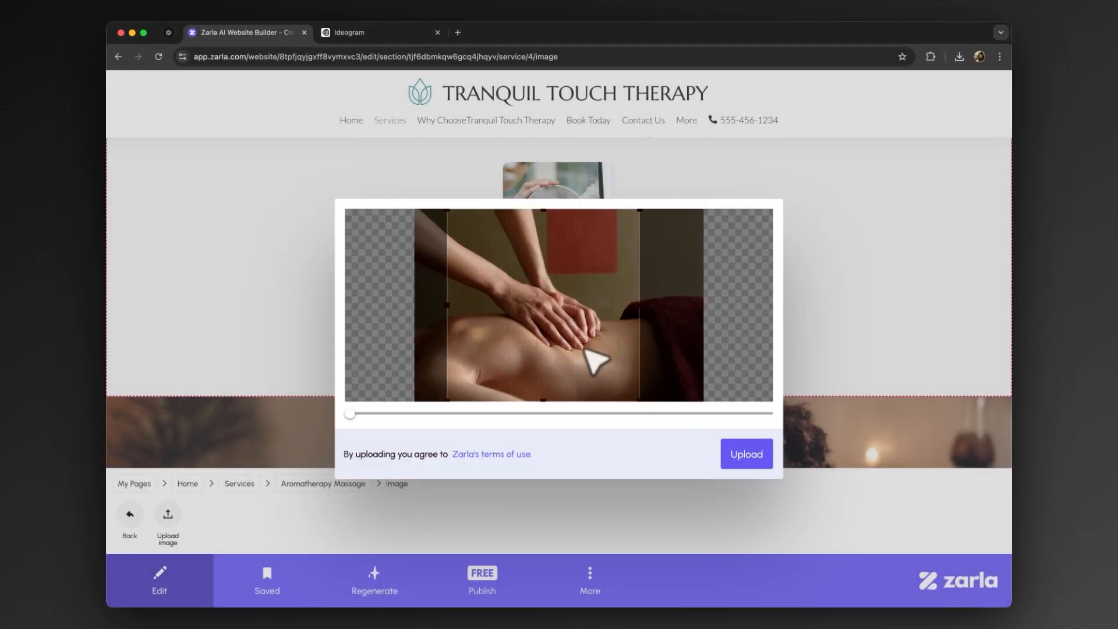
{"action": "left_click", "coordinate": [748, 454]}
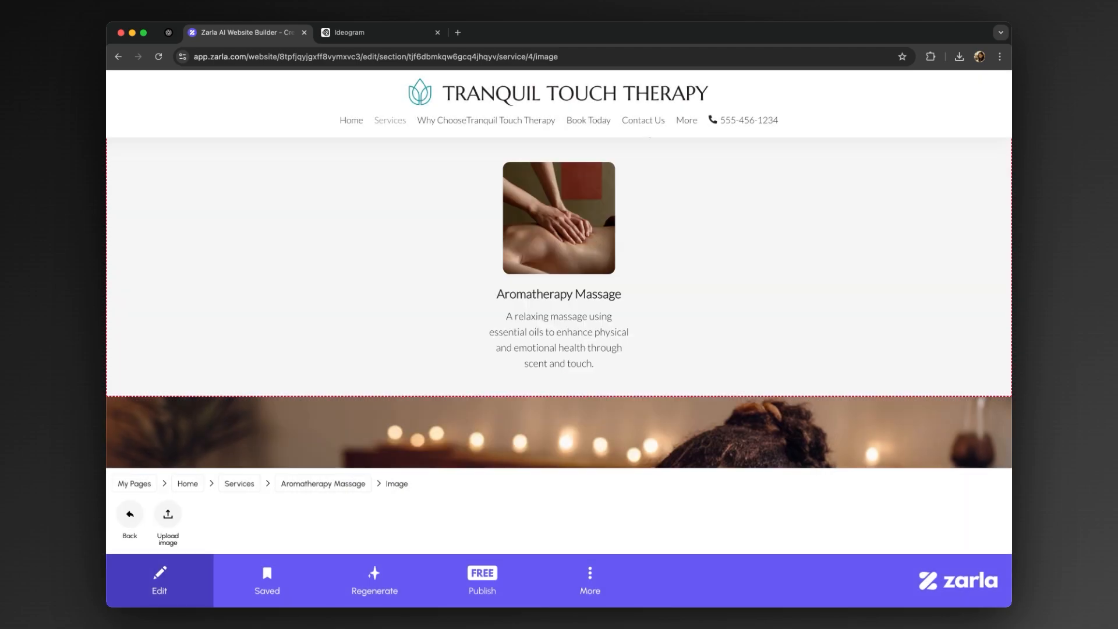
{"action": "left_click", "coordinate": [129, 513]}
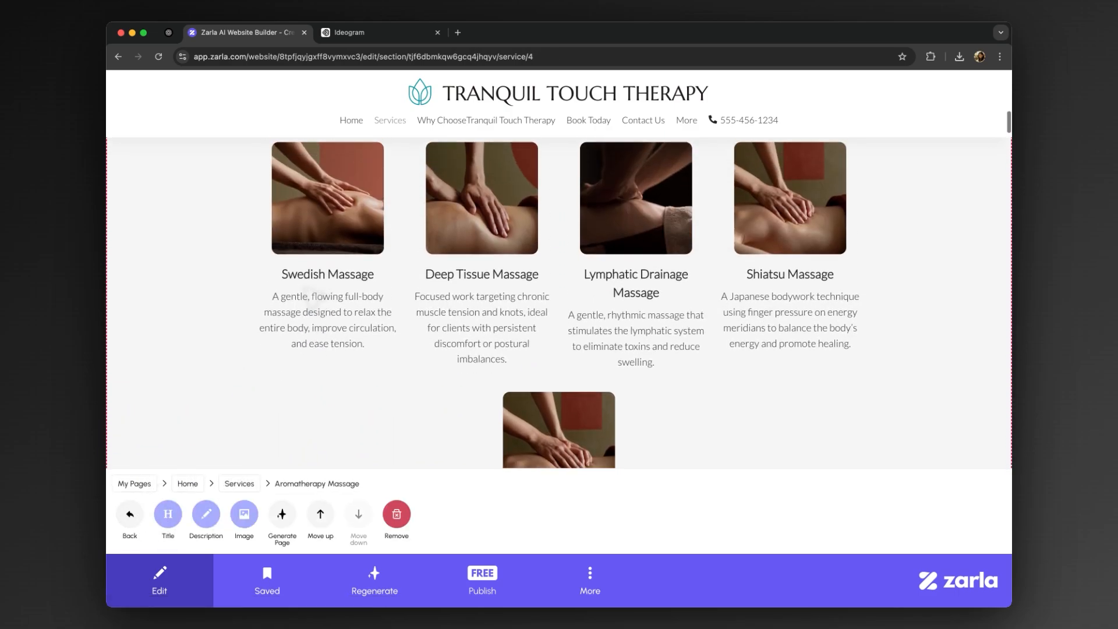
{"action": "left_click", "coordinate": [130, 513]}
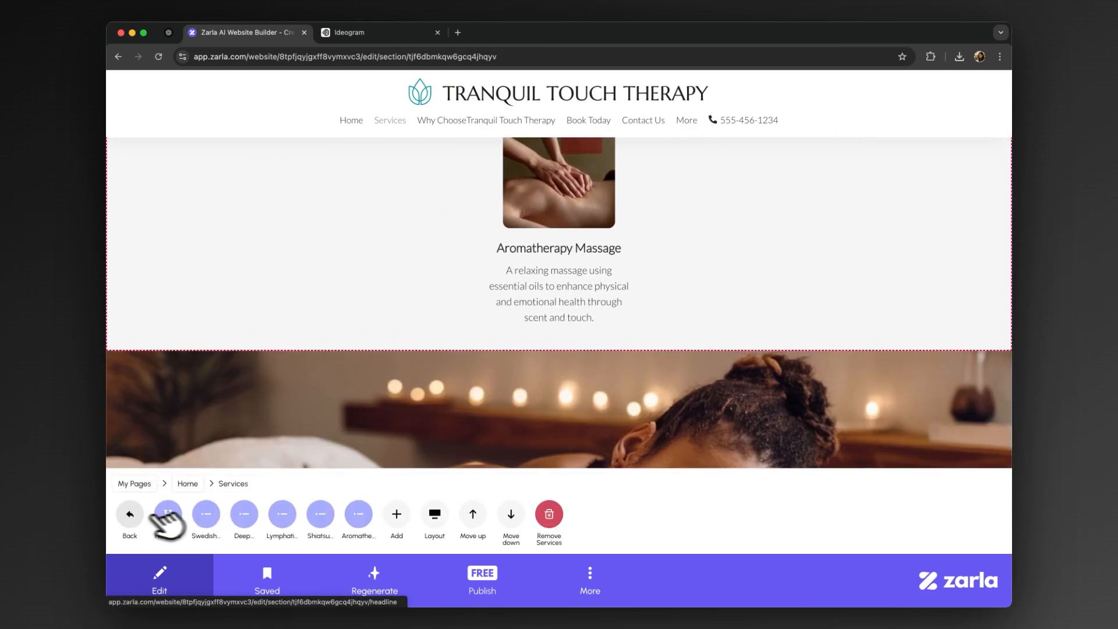
- Start adding another service and title it "Reflexology" as copied from the ChatGPT answer
{"action": "left_click", "coordinate": [407, 514]}
{"action": "left_click", "coordinate": [169, 32]}
{"action": "scroll", "coordinate": [468, 361], "scroll_direction": "down", "scroll_amount": 5}
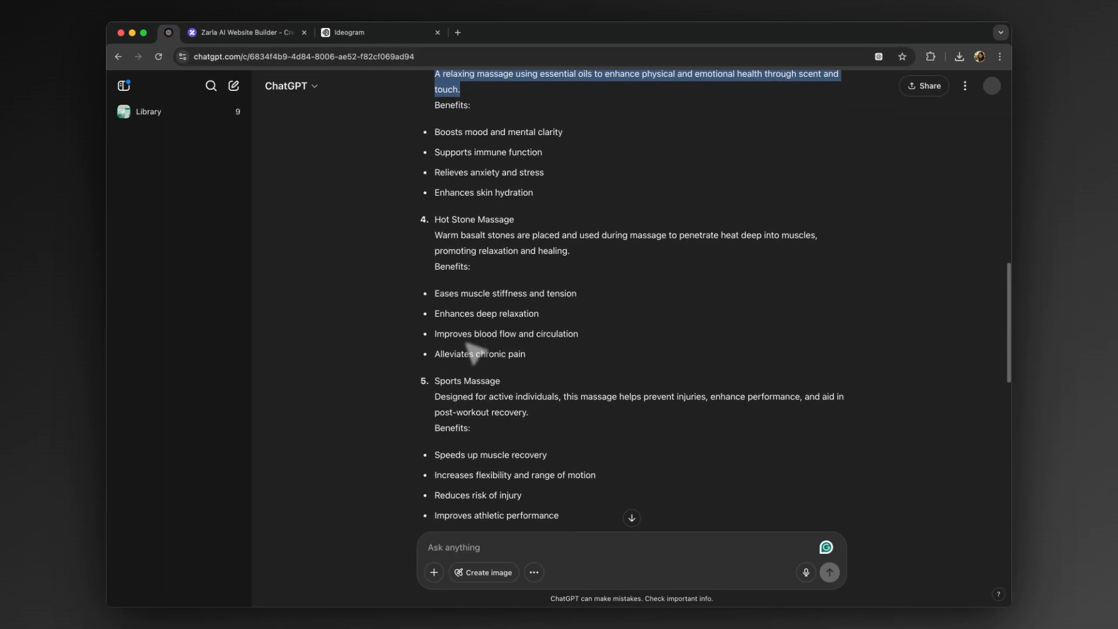
{"action": "scroll", "coordinate": [455, 370], "scroll_direction": "down", "scroll_amount": 7}
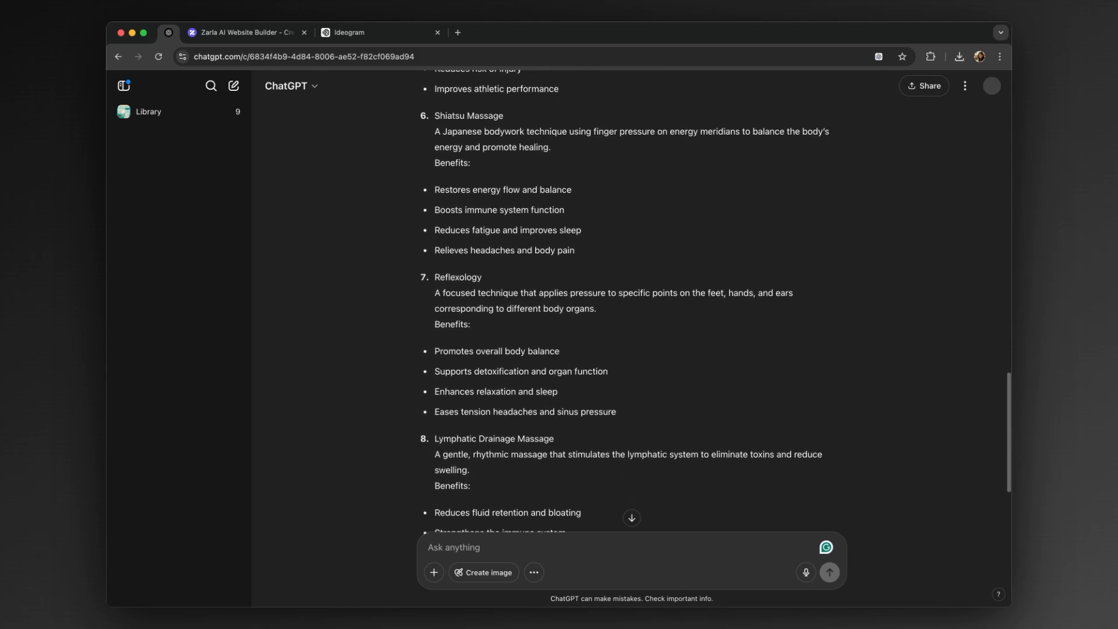
{"action": "scroll", "coordinate": [438, 320], "scroll_direction": "up", "scroll_amount": 1}
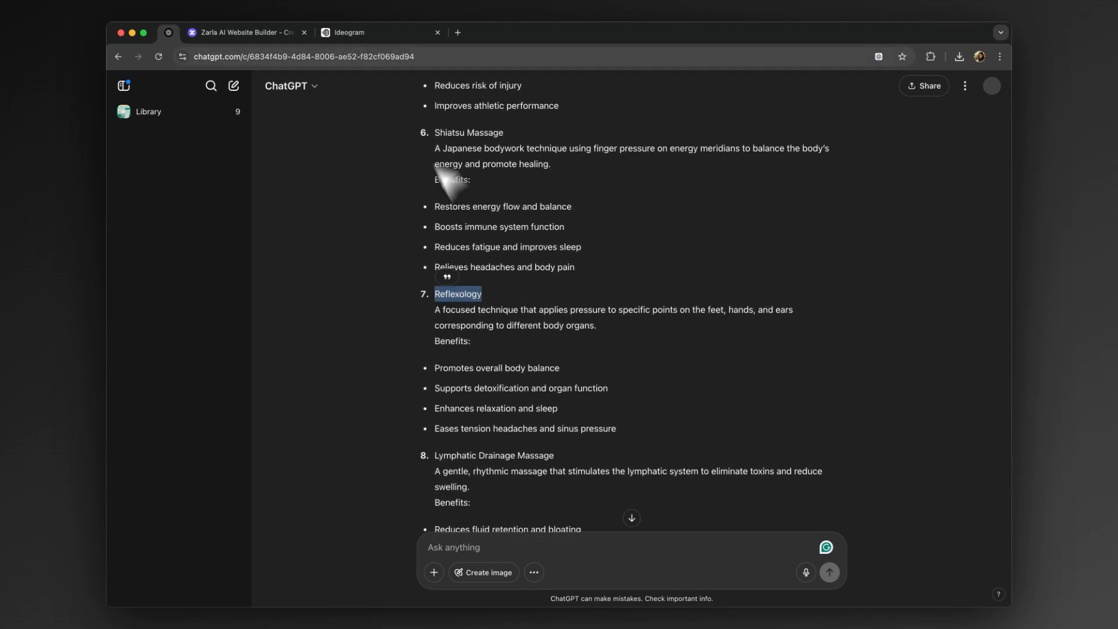
{"action": "left_click", "coordinate": [285, 34]}
{"action": "left_click", "coordinate": [240, 475]}
{"action": "type", "text": "Reflexology"}
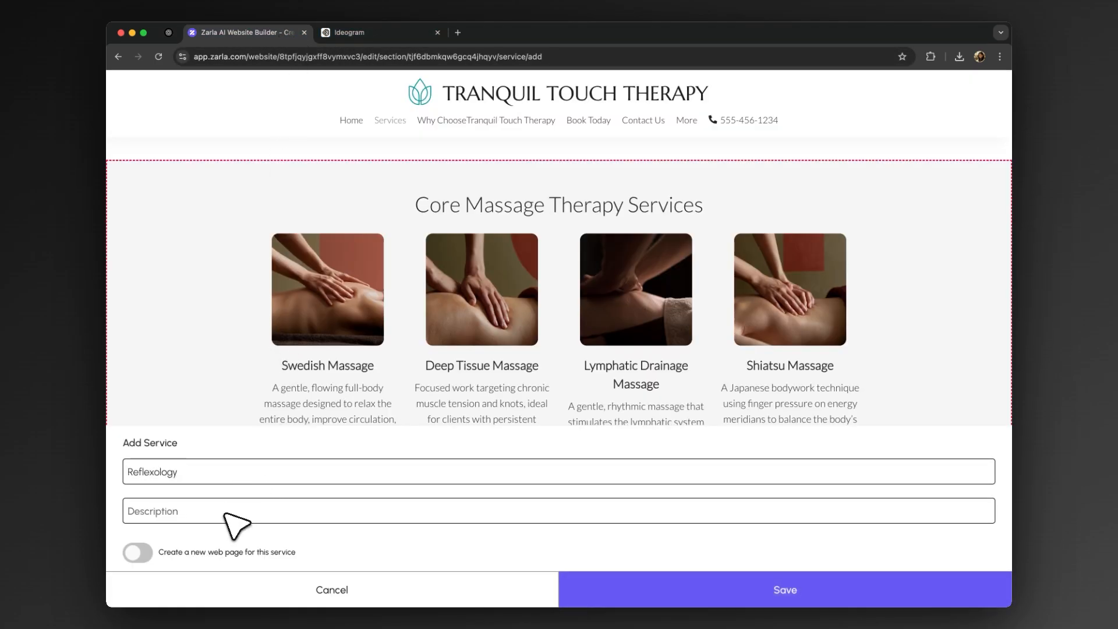
- Fill in the new service's description with ChatGPT's "A focused technique that applies pressure to specific points..." text and save the service
{"action": "left_click", "coordinate": [168, 32]}
{"action": "left_click_drag", "start_coordinate": [439, 313], "coordinate": [529, 345]}
{"action": "key", "text": "super+c"}
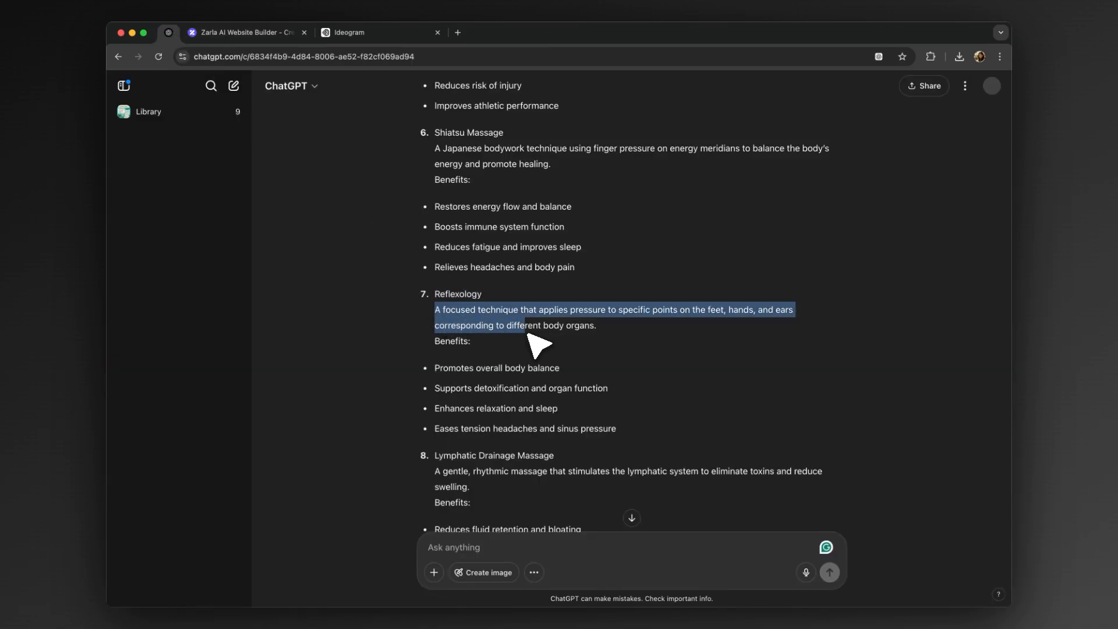
{"action": "left_click", "coordinate": [268, 33]}
{"action": "left_click", "coordinate": [271, 511]}
{"action": "key", "text": "super+v"}
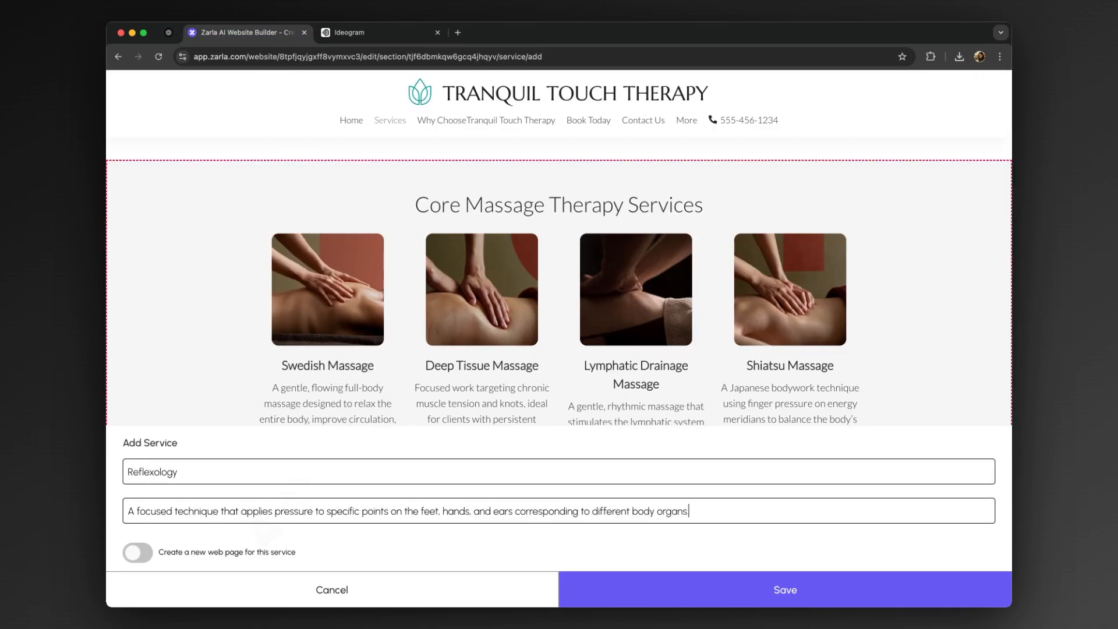
{"action": "left_click", "coordinate": [785, 592]}
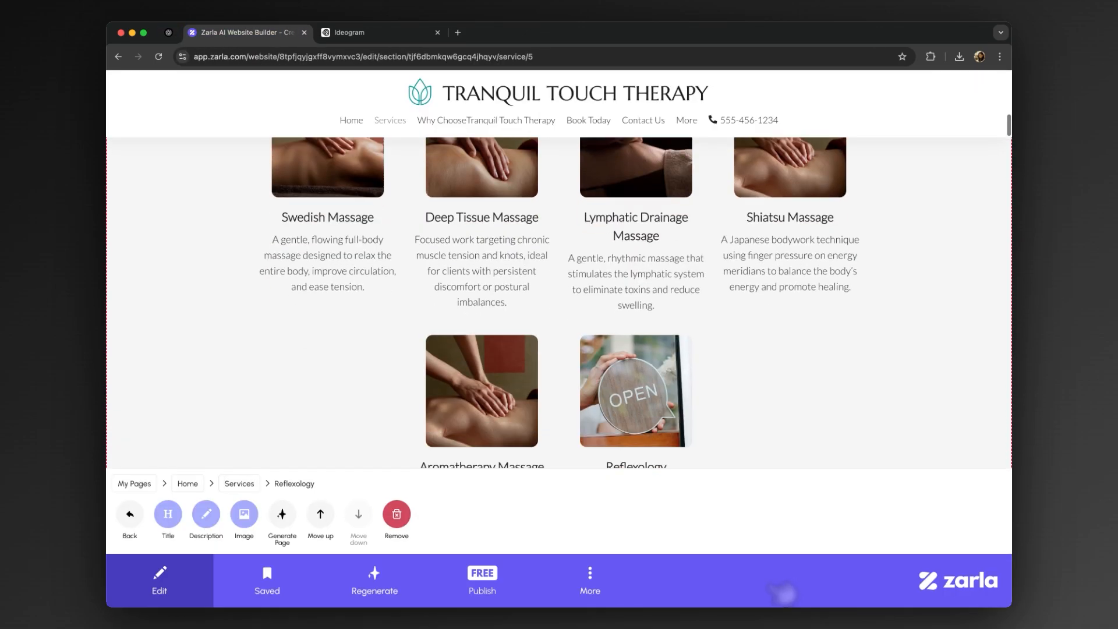
- Upload an "image-of-a-feet-being-m..." PNG of a foot massage as the Reflexology service's image
{"action": "left_click", "coordinate": [244, 514]}
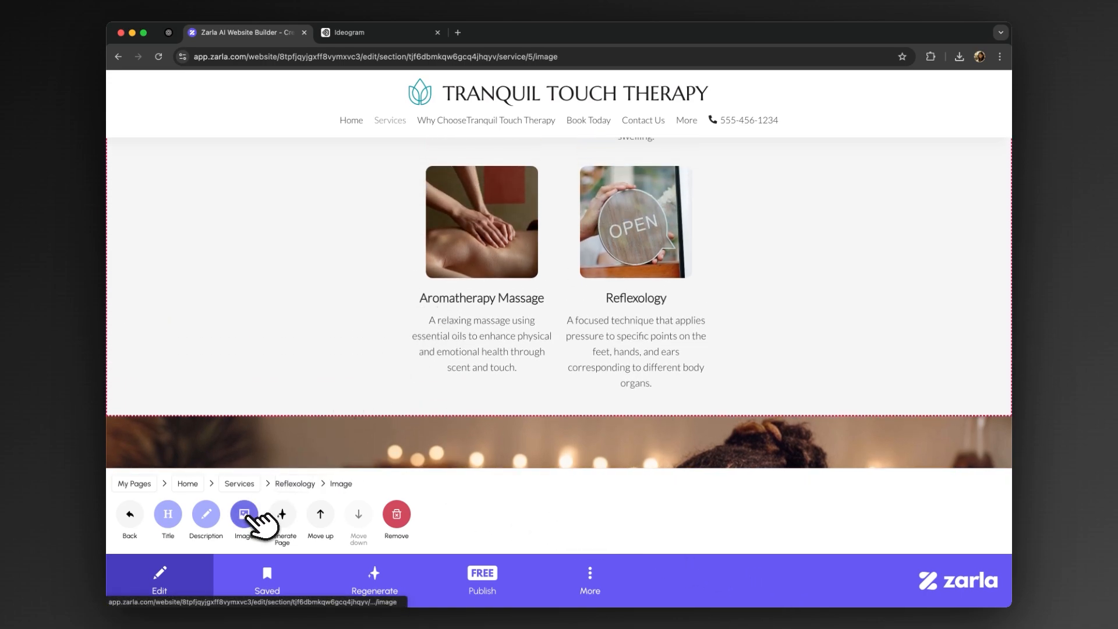
{"action": "left_click", "coordinate": [168, 515]}
{"action": "scroll", "coordinate": [516, 384], "scroll_direction": "down", "scroll_amount": 3}
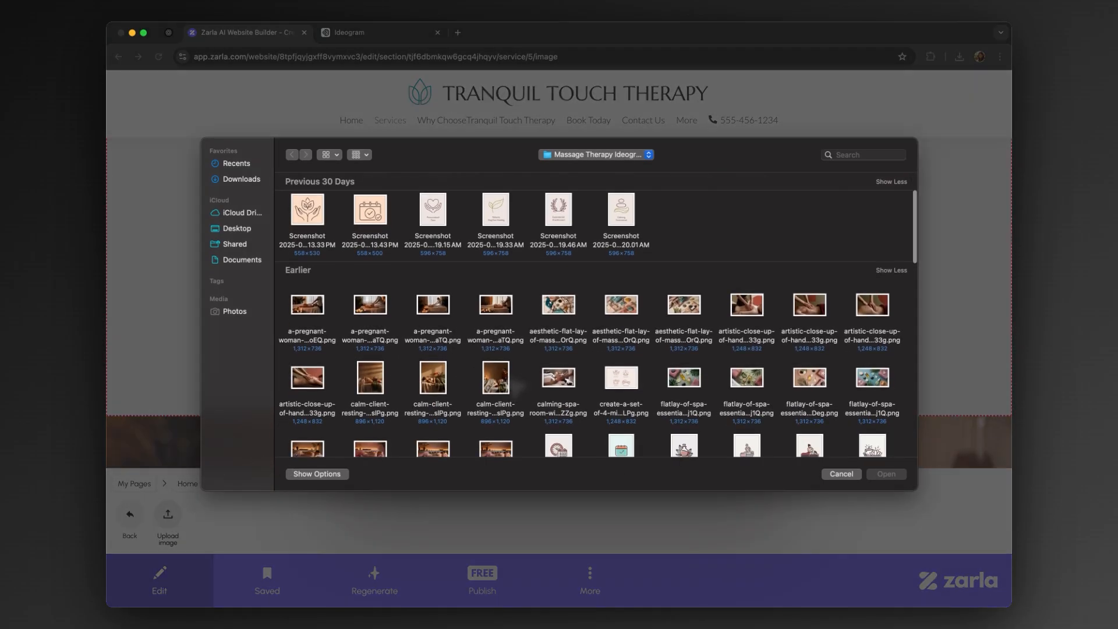
{"action": "scroll", "coordinate": [600, 367], "scroll_direction": "down", "scroll_amount": 15}
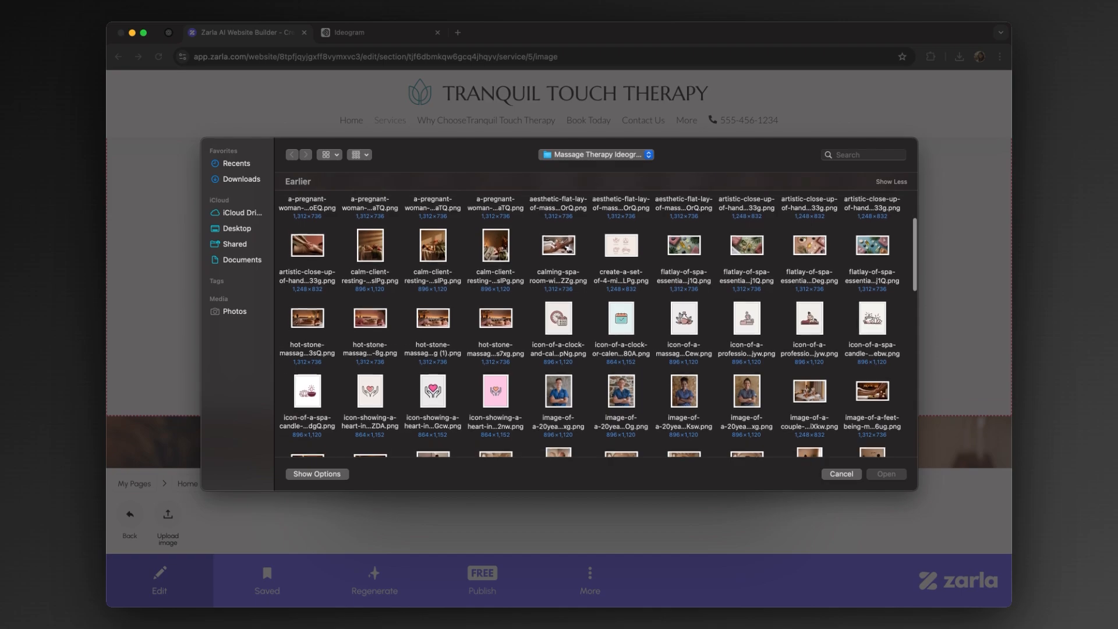
{"action": "left_click", "coordinate": [862, 231]}
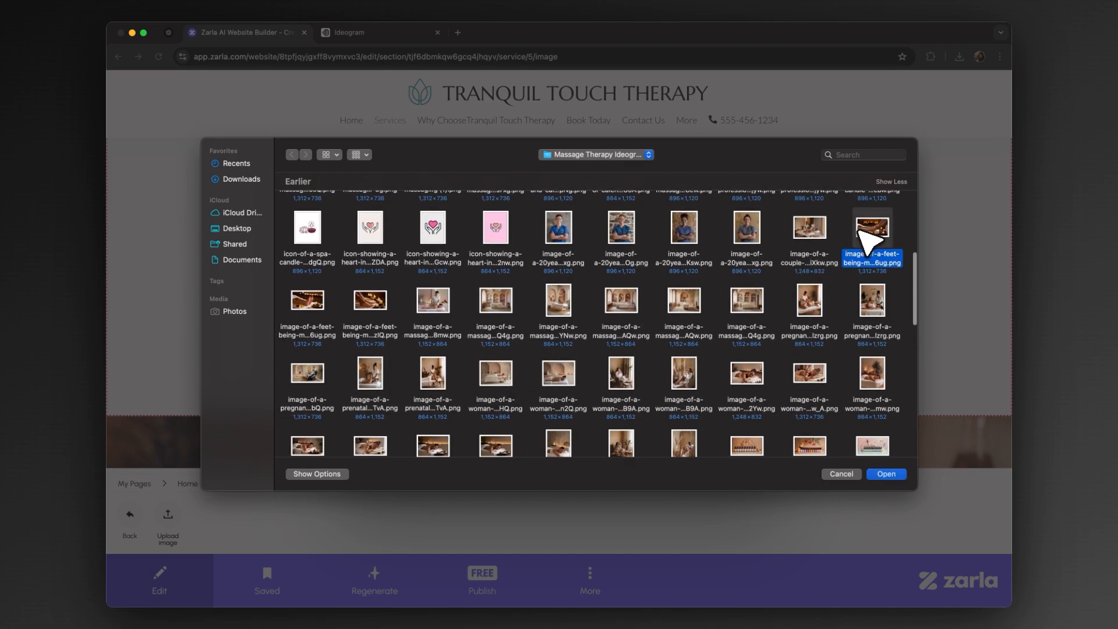
{"action": "left_click", "coordinate": [888, 473]}
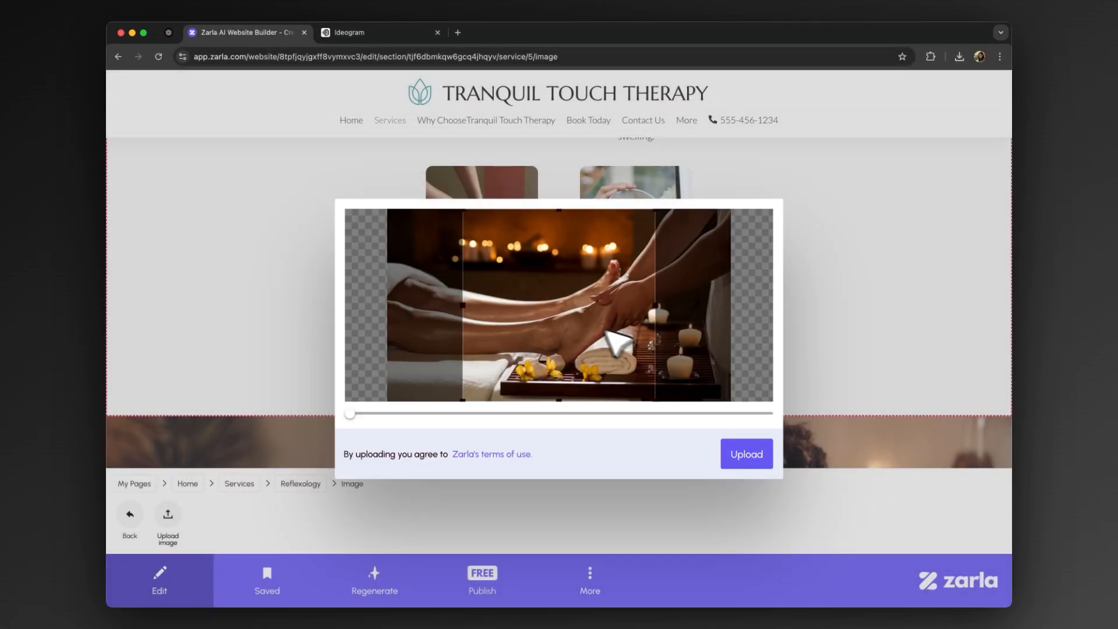
{"action": "left_click", "coordinate": [756, 454]}
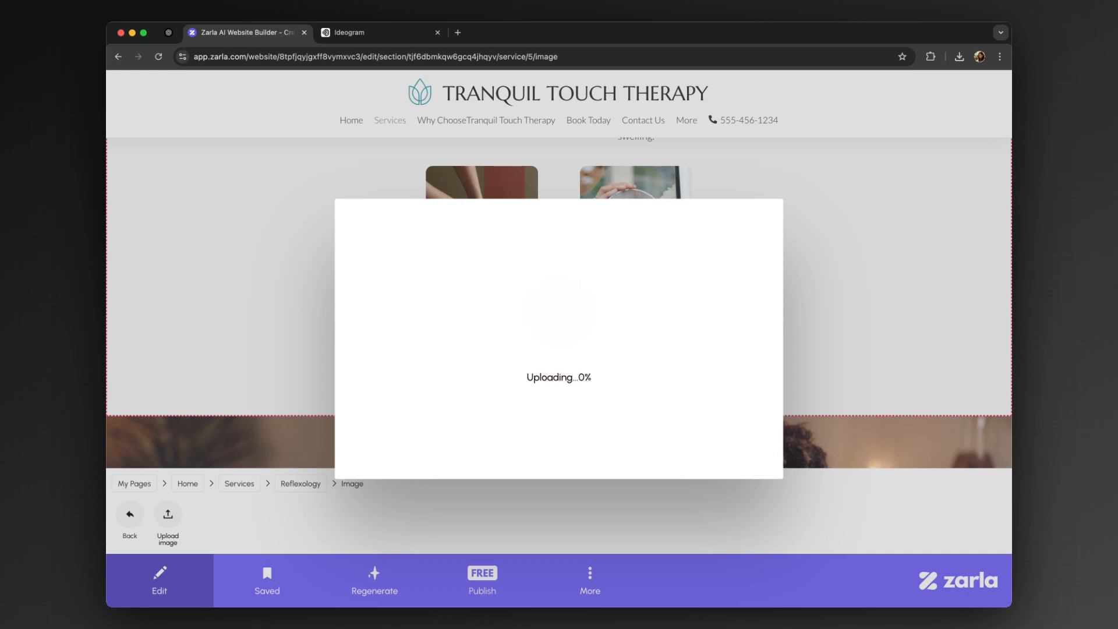
- Generate a dedicated page for the Swedish Massage service from the services section
{"action": "scroll", "coordinate": [399, 305], "scroll_direction": "down", "scroll_amount": 8}
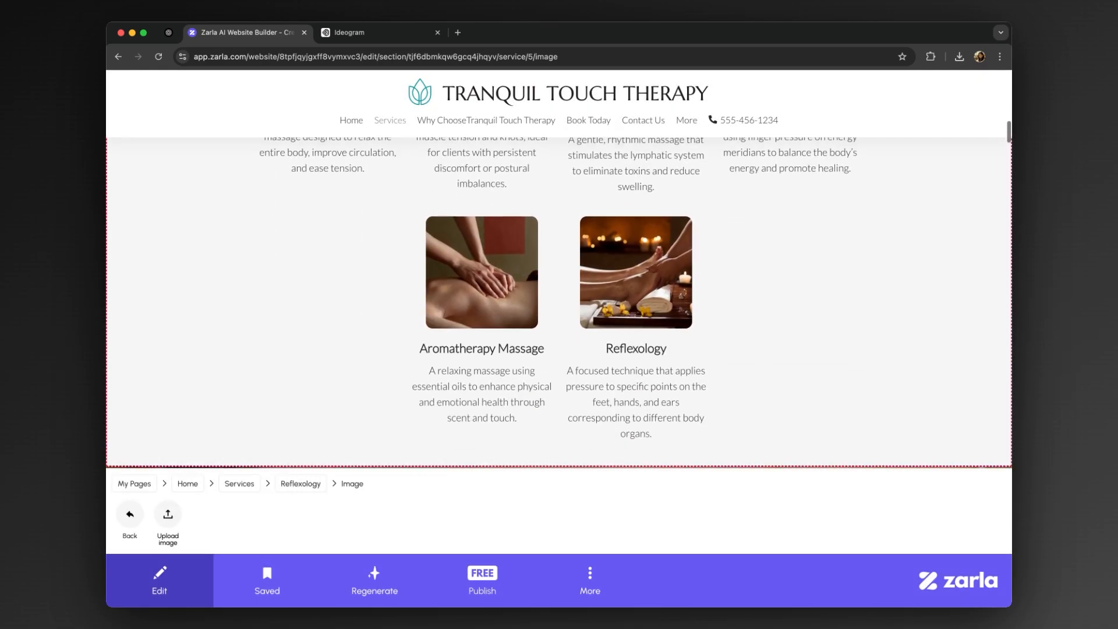
{"action": "scroll", "coordinate": [398, 305], "scroll_direction": "up", "scroll_amount": 7}
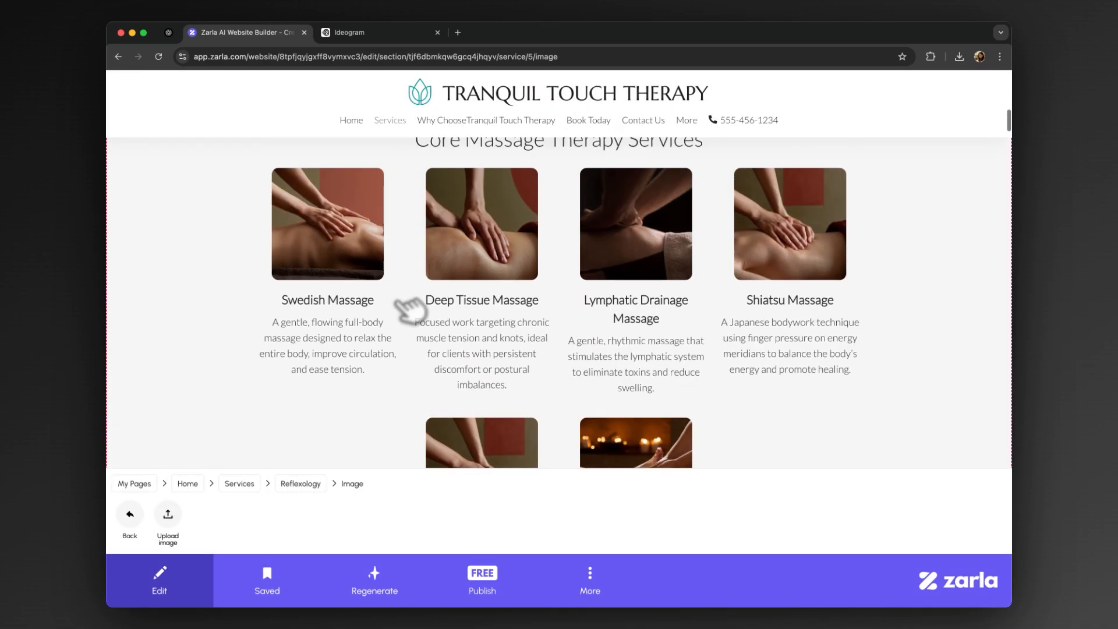
{"action": "left_click", "coordinate": [309, 268]}
{"action": "left_click", "coordinate": [243, 513]}
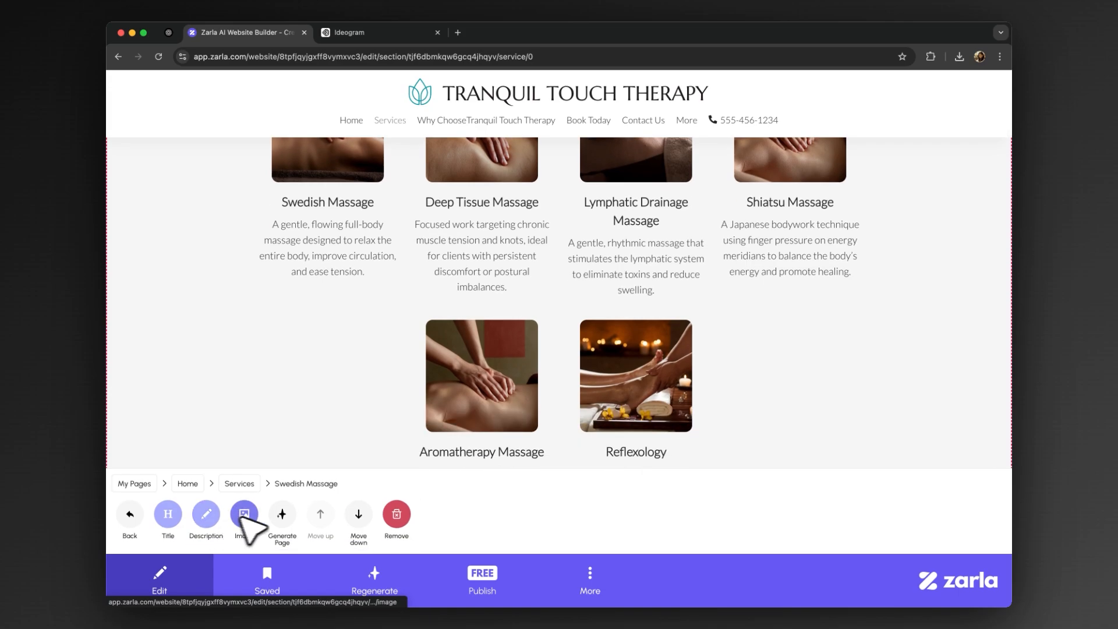
{"action": "left_click", "coordinate": [282, 515]}
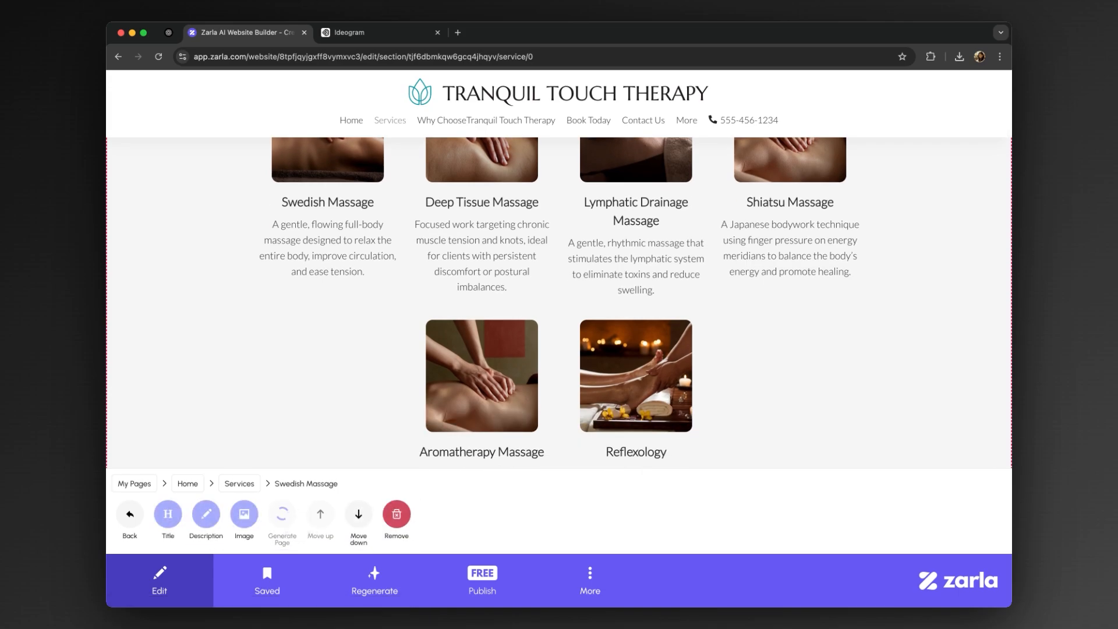
{"action": "left_click", "coordinate": [281, 515]}
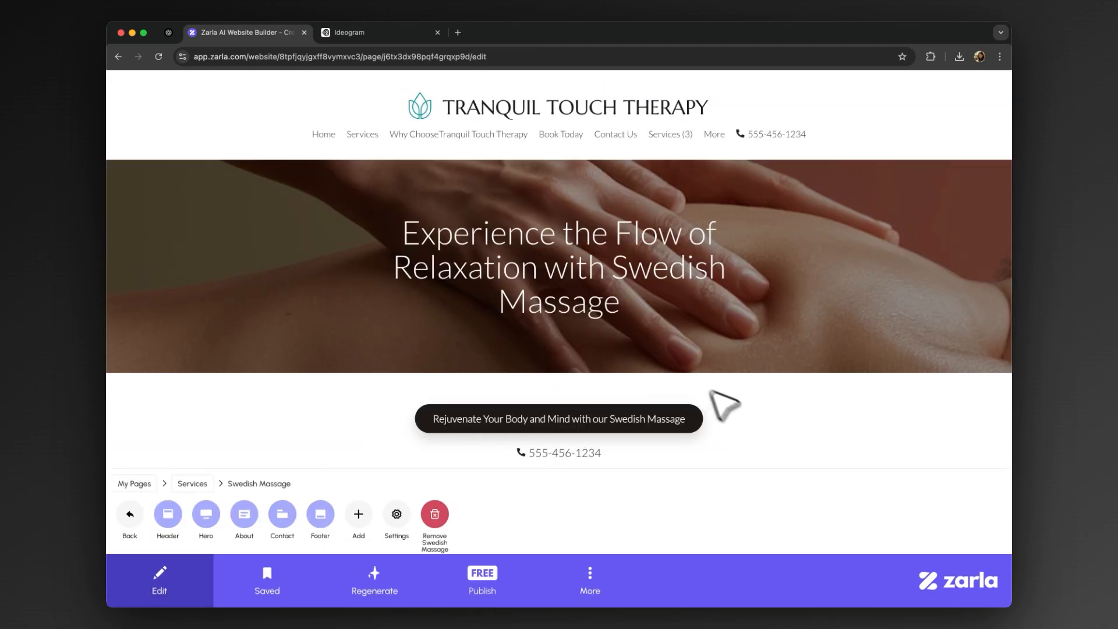
- Look over the generated Swedish Massage page and set its hero section to the Splash layout
{"action": "scroll", "coordinate": [723, 404], "scroll_direction": "down", "scroll_amount": 3}
{"action": "scroll", "coordinate": [559, 314], "scroll_direction": "down", "scroll_amount": 10}
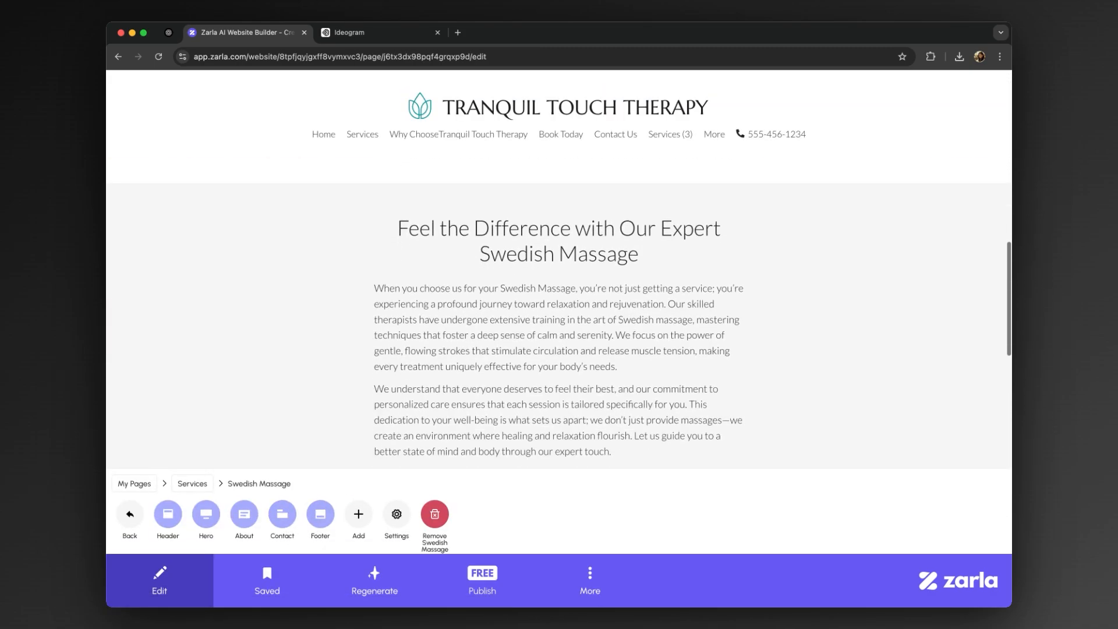
{"action": "scroll", "coordinate": [559, 315], "scroll_direction": "down", "scroll_amount": 3}
{"action": "scroll", "coordinate": [559, 314], "scroll_direction": "up", "scroll_amount": 15}
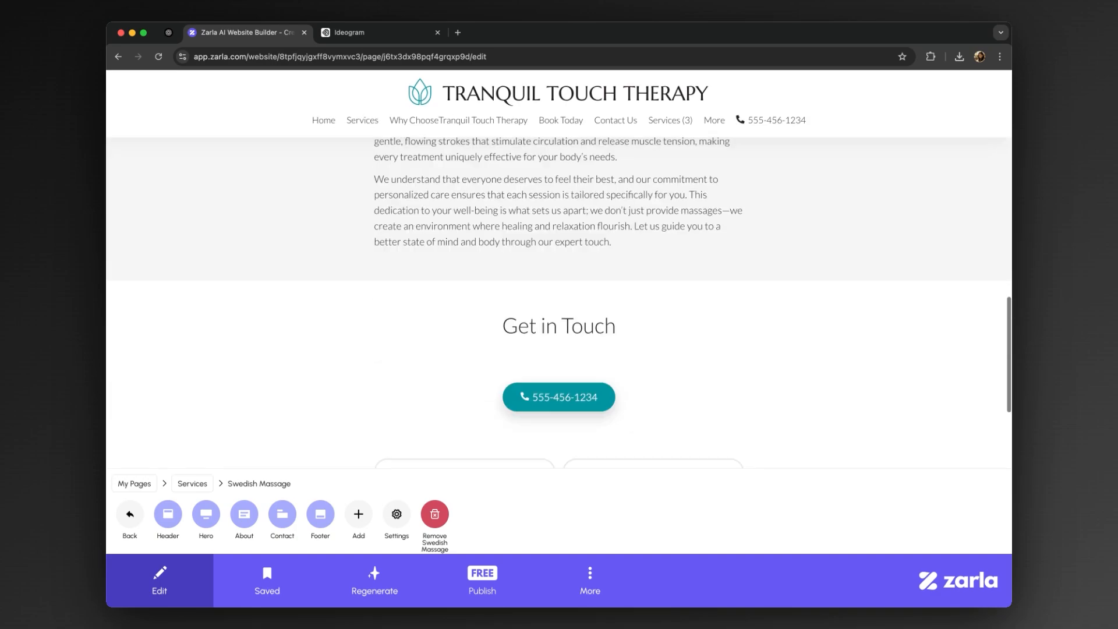
{"action": "scroll", "coordinate": [559, 315], "scroll_direction": "up", "scroll_amount": 3}
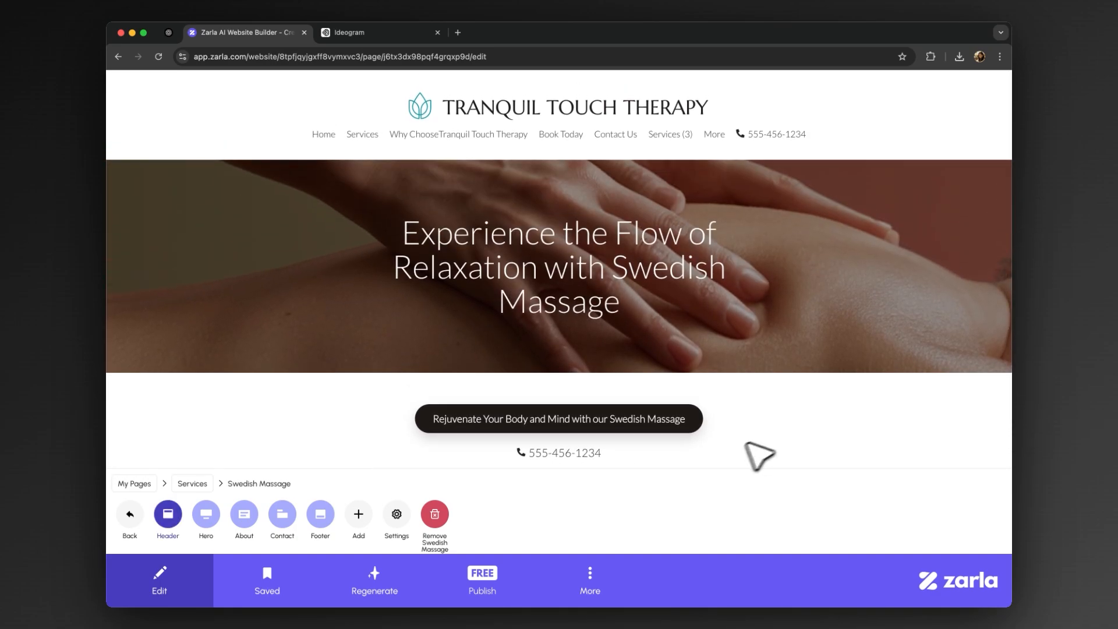
{"action": "left_click", "coordinate": [209, 517]}
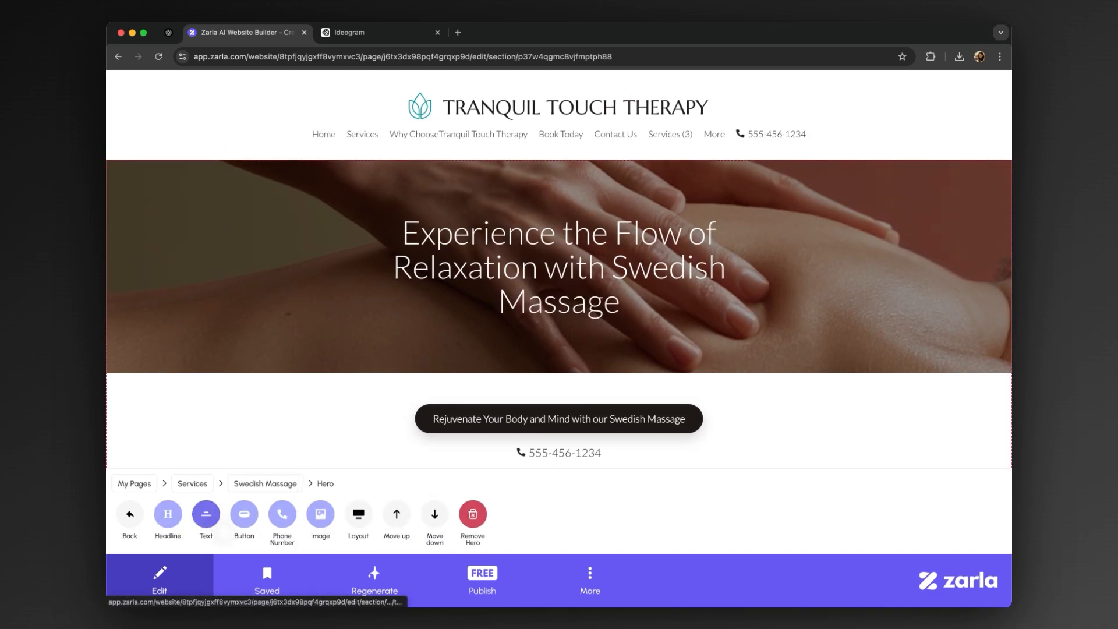
{"action": "left_click", "coordinate": [356, 517]}
{"action": "left_click", "coordinate": [348, 515]}
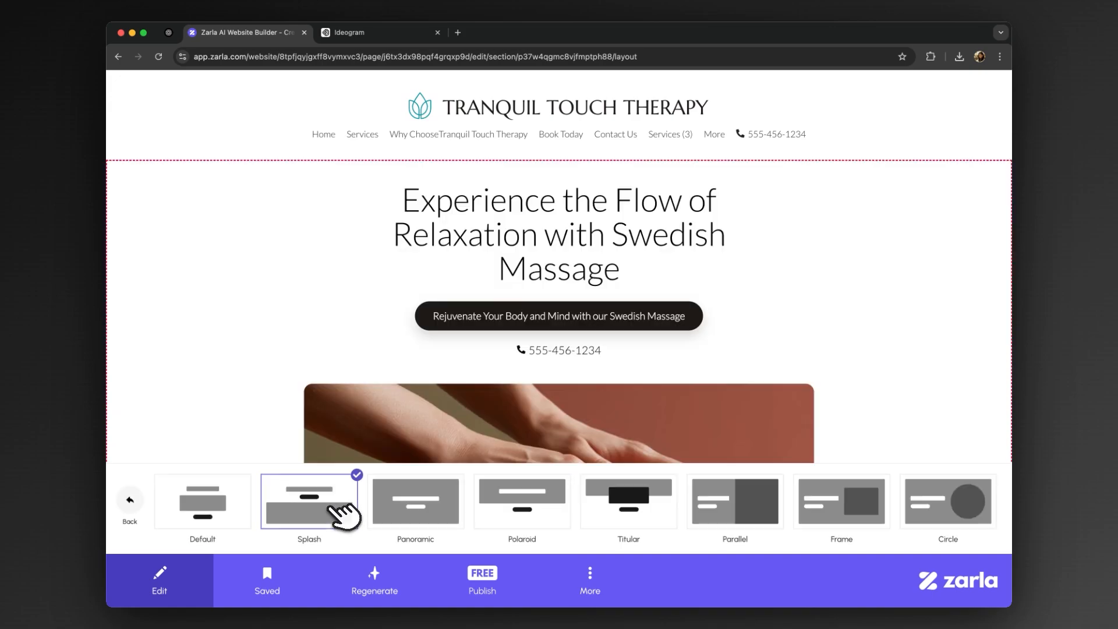
{"action": "scroll", "coordinate": [457, 404], "scroll_direction": "down", "scroll_amount": 1}
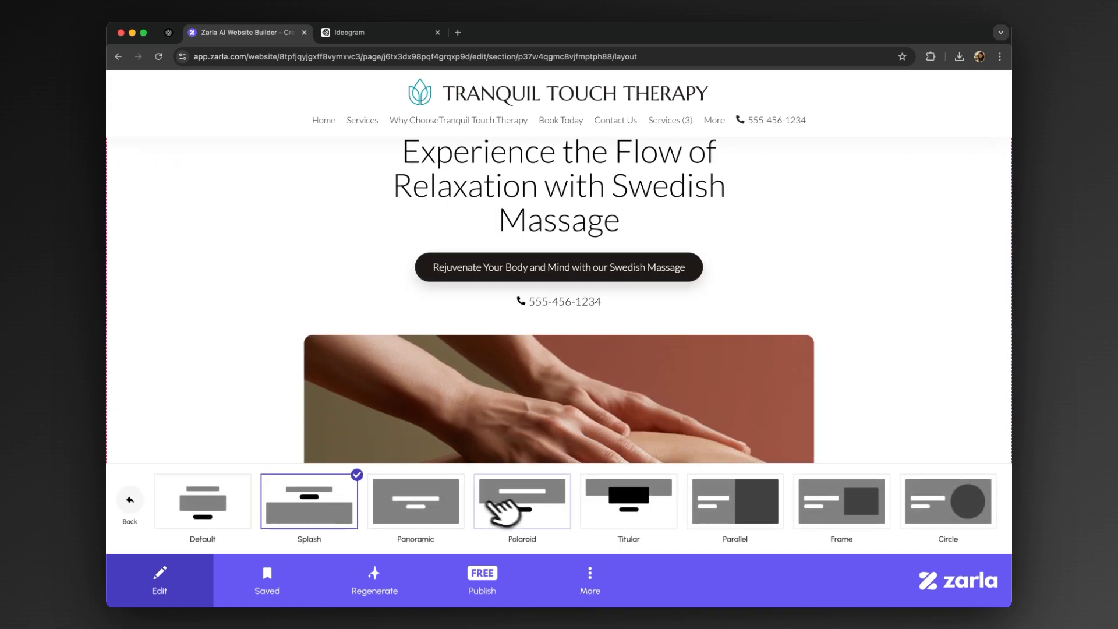
- Try the Parallel, Frame and Circle layouts on the Swedish Massage page's hero section
{"action": "left_click", "coordinate": [734, 508]}
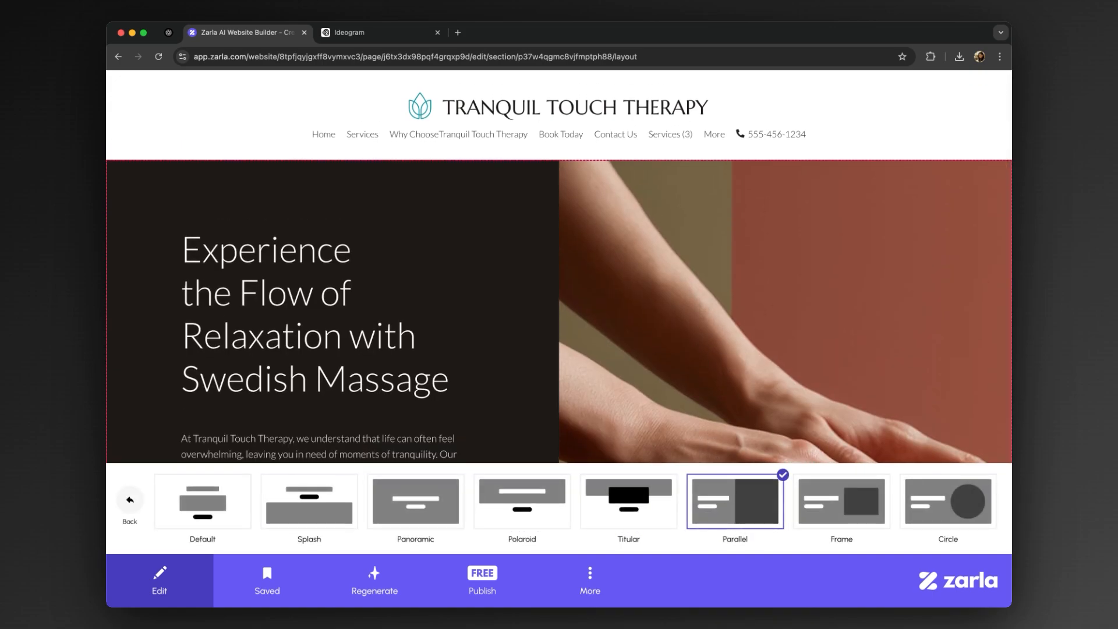
{"action": "scroll", "coordinate": [702, 331], "scroll_direction": "down", "scroll_amount": 8}
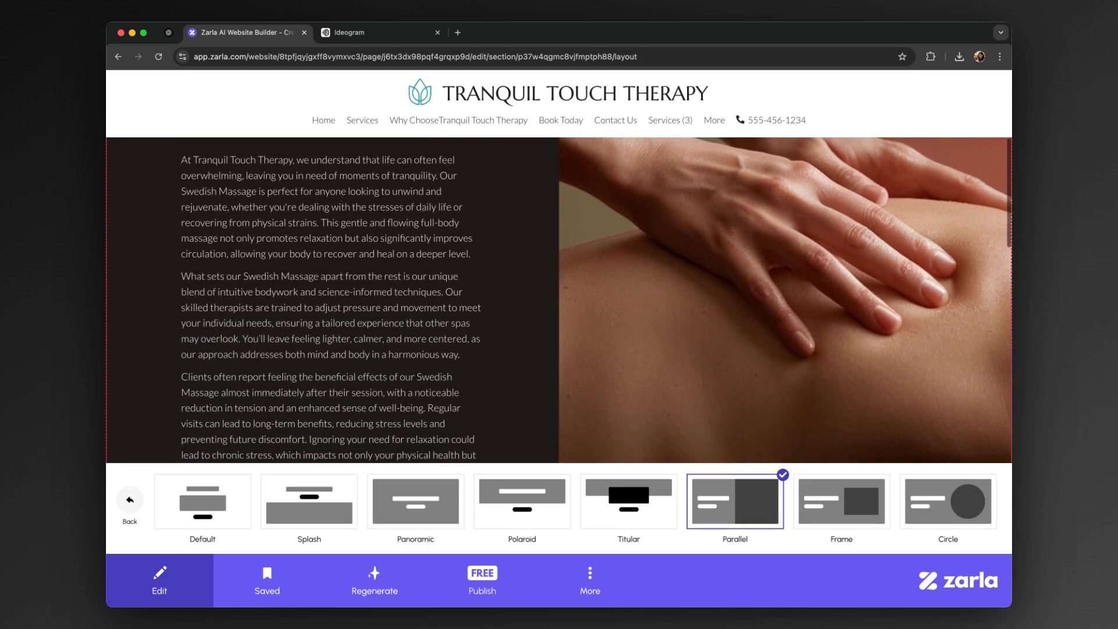
{"action": "scroll", "coordinate": [707, 382], "scroll_direction": "down", "scroll_amount": 10}
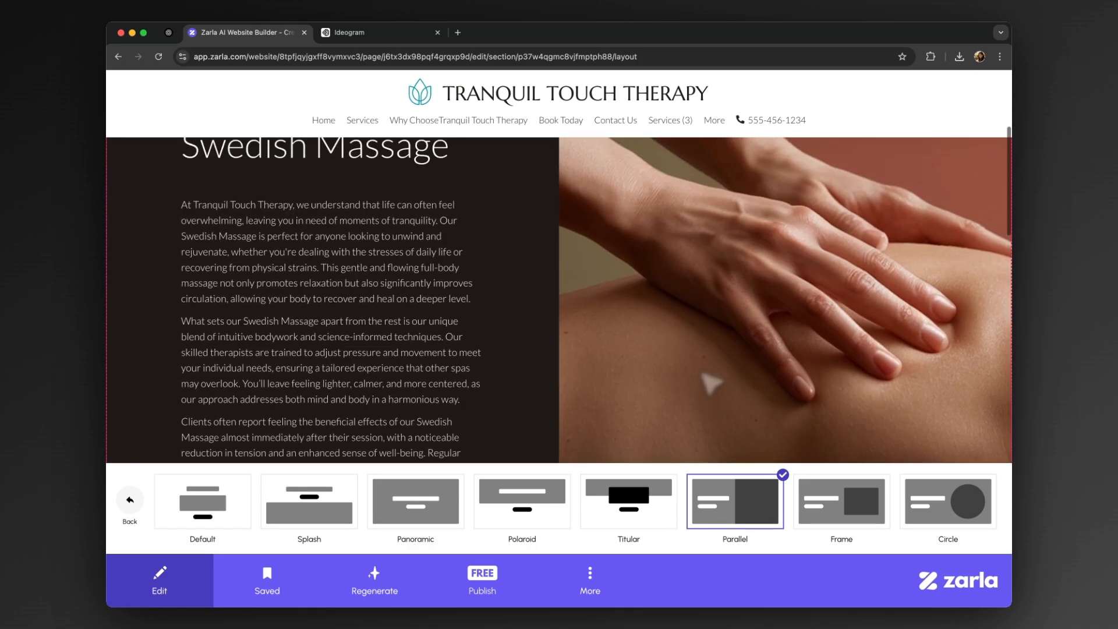
{"action": "left_click", "coordinate": [826, 501]}
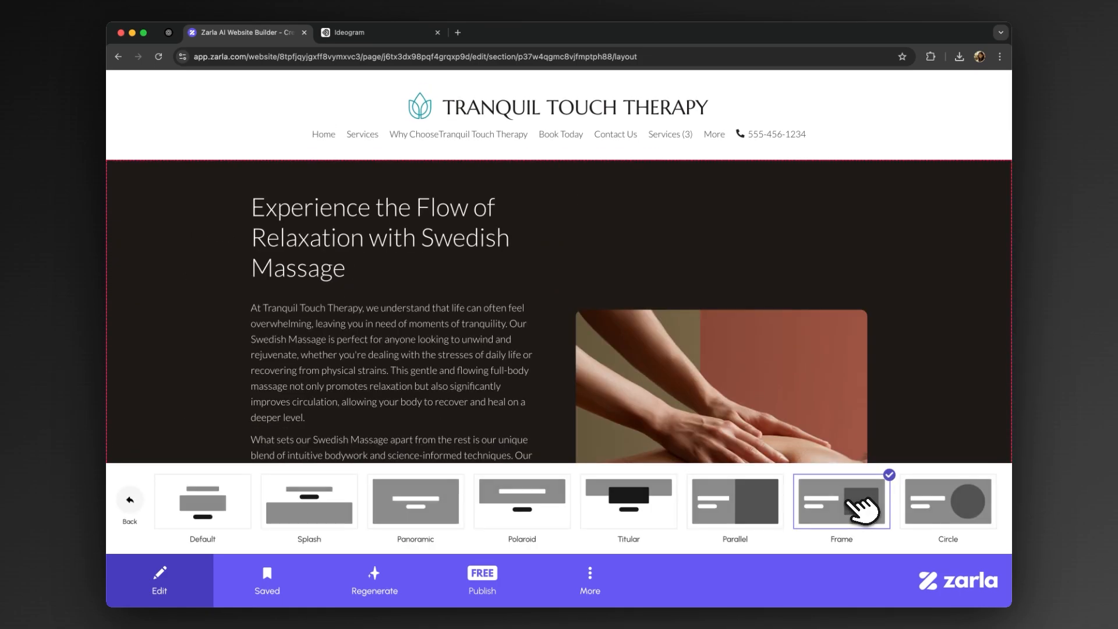
{"action": "scroll", "coordinate": [827, 368], "scroll_direction": "down", "scroll_amount": 5}
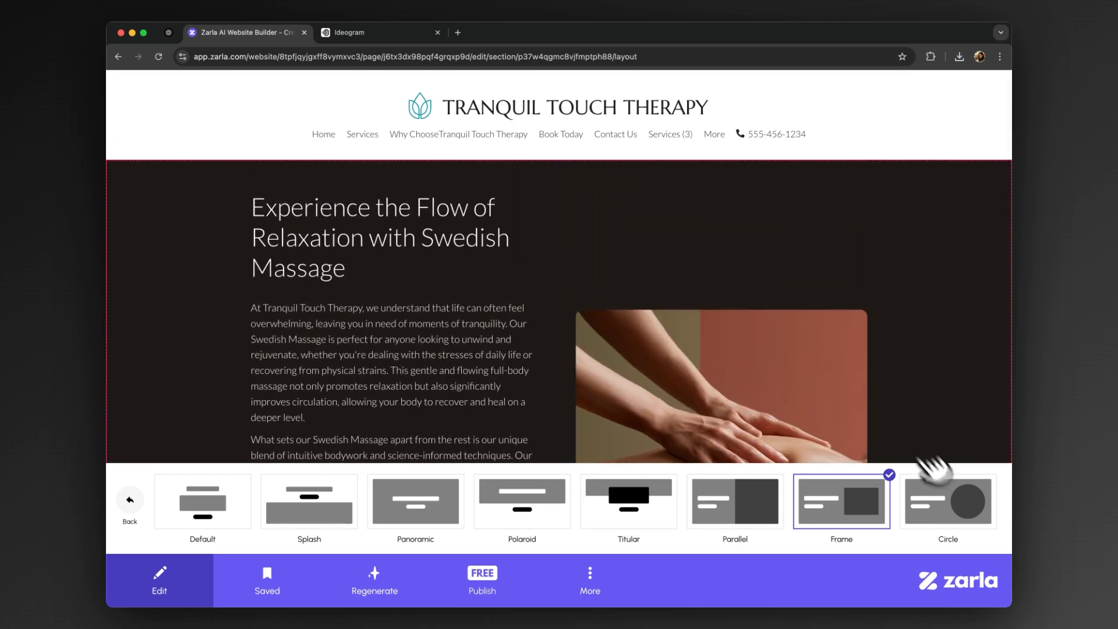
{"action": "left_click", "coordinate": [967, 505]}
{"action": "scroll", "coordinate": [903, 393], "scroll_direction": "down", "scroll_amount": 4}
{"action": "scroll", "coordinate": [902, 394], "scroll_direction": "up", "scroll_amount": 3}
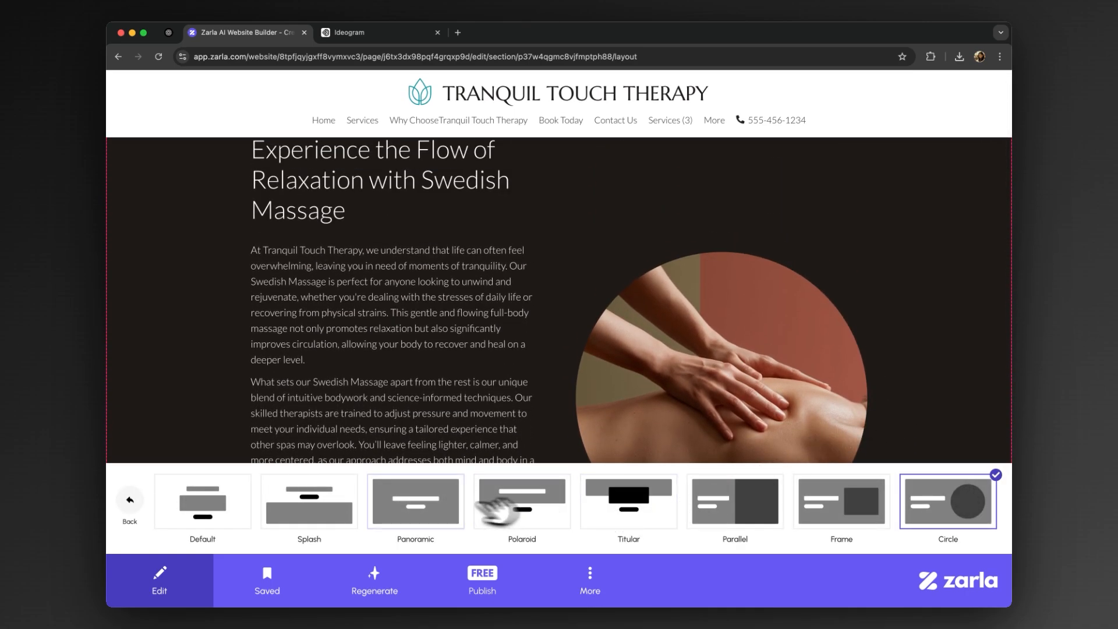
- Set the Swedish Massage hero back to the Splash layout and return to the hero options
{"action": "left_click", "coordinate": [329, 501]}
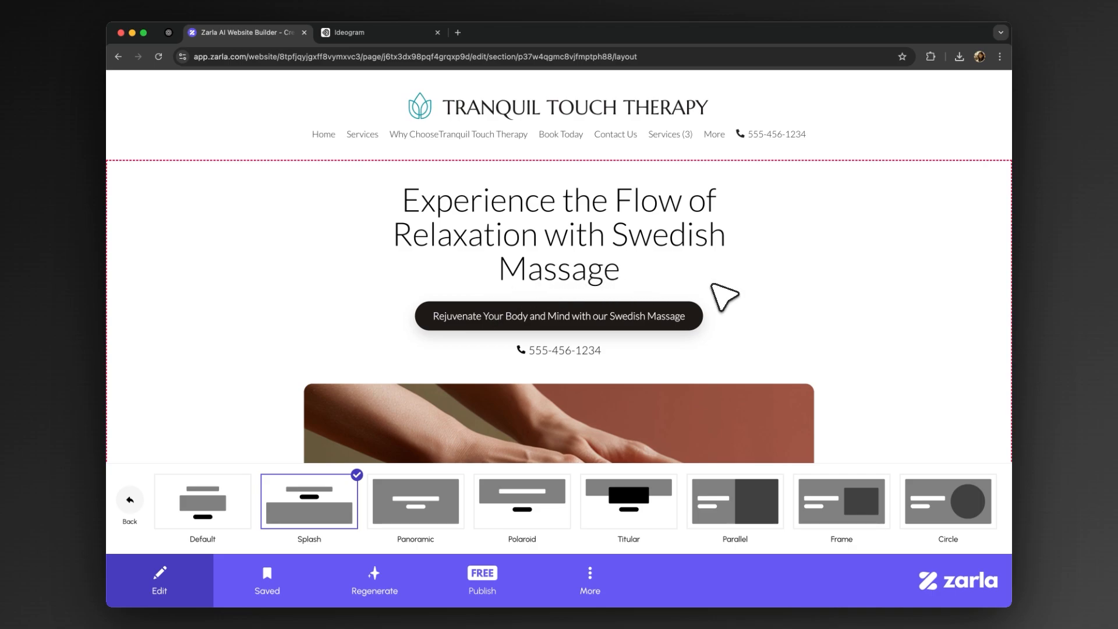
{"action": "scroll", "coordinate": [711, 284], "scroll_direction": "down", "scroll_amount": 3}
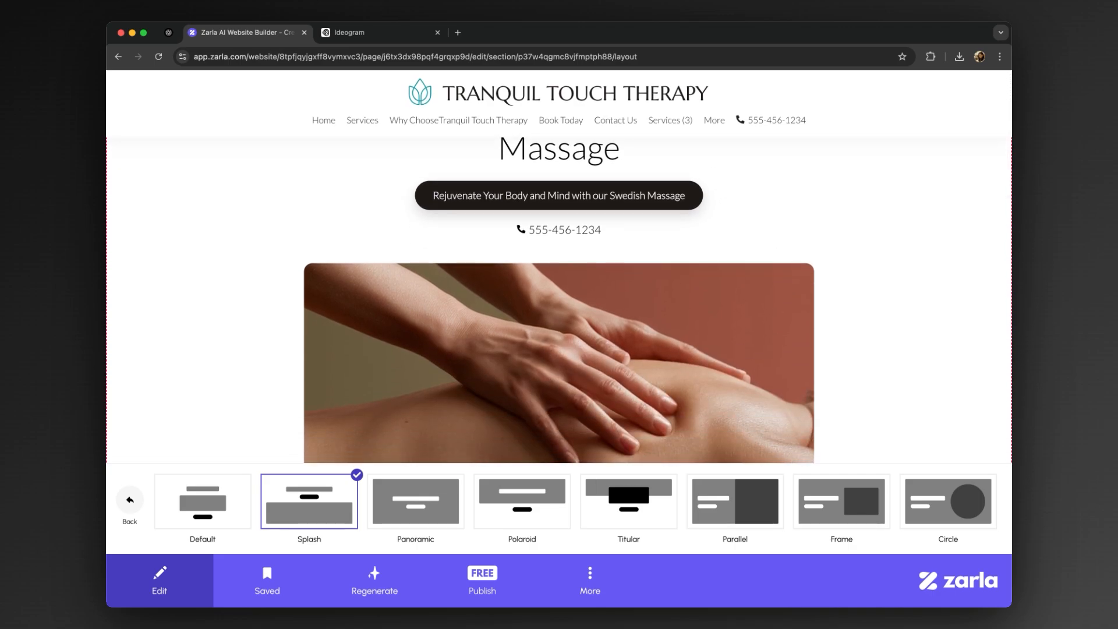
{"action": "left_click", "coordinate": [129, 499]}
- Check the hero button's label and optional booking/payment link settings, leaving them without changes
{"action": "left_click", "coordinate": [245, 510]}
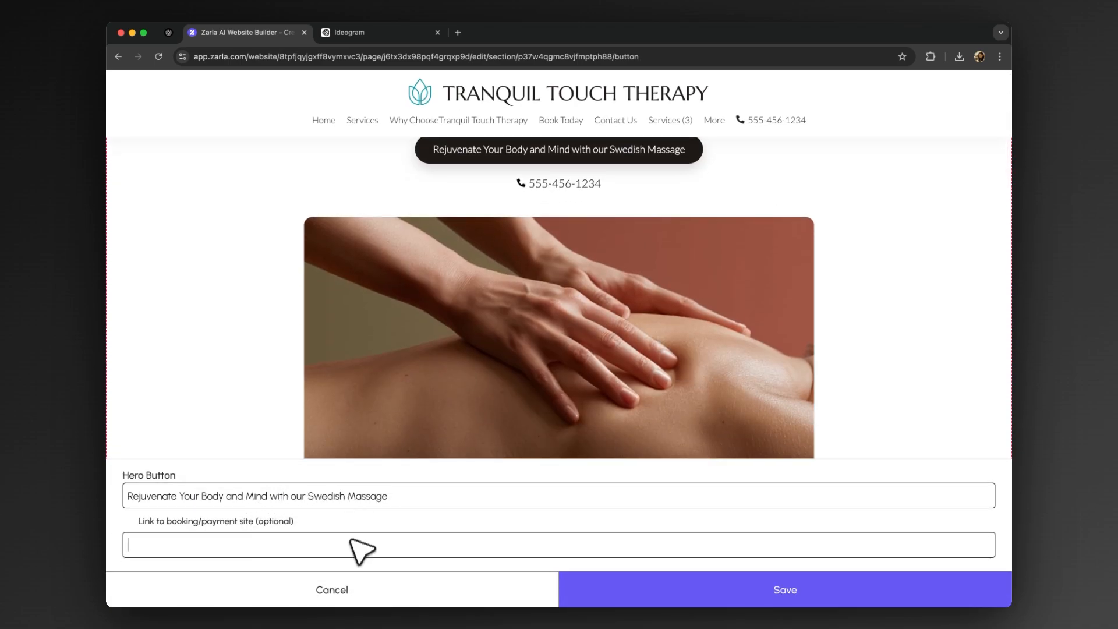
{"action": "left_click", "coordinate": [396, 590]}
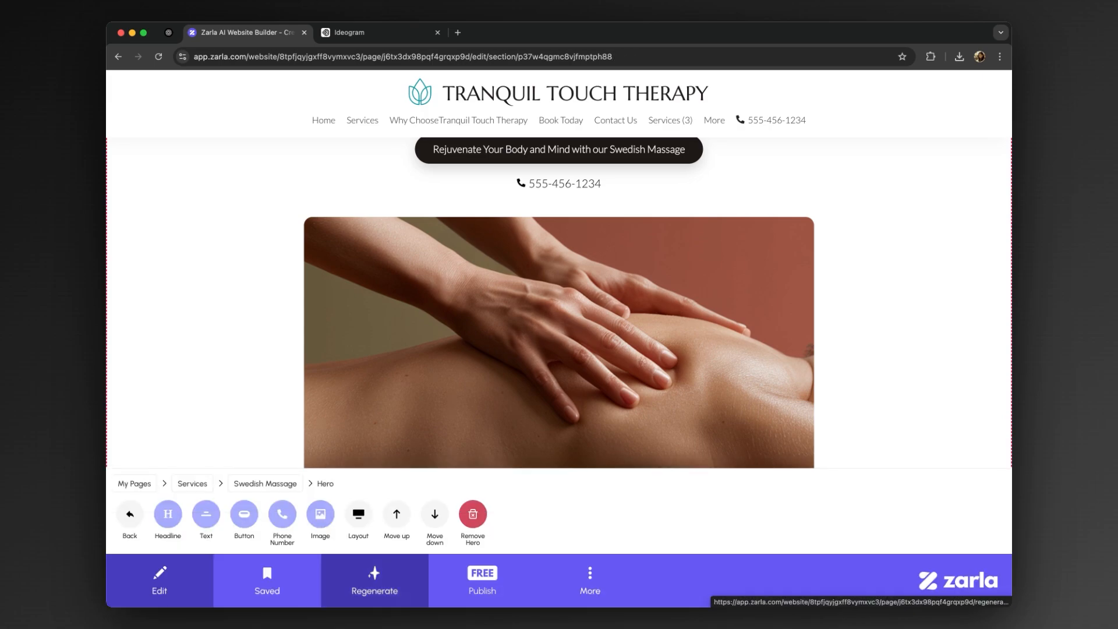
{"action": "scroll", "coordinate": [407, 410], "scroll_direction": "up", "scroll_amount": 2}
- Copy the Swedish Massage hero text and ask ChatGPT to "convert this to a single therapist owner:" with that text pasted in
{"action": "scroll", "coordinate": [308, 399], "scroll_direction": "down", "scroll_amount": 8}
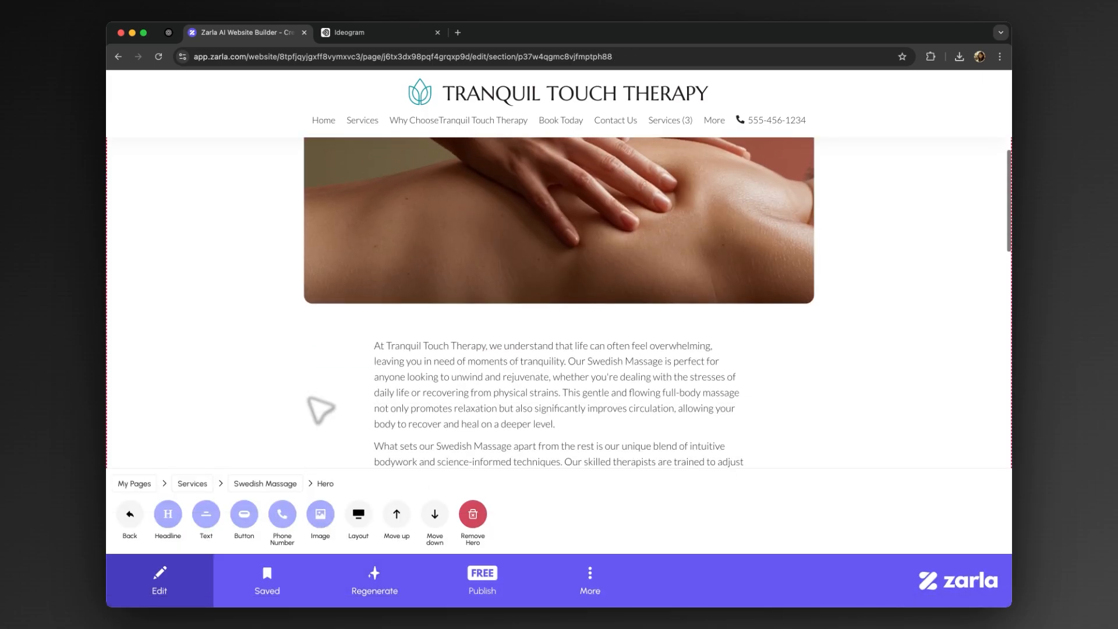
{"action": "left_click", "coordinate": [206, 514]}
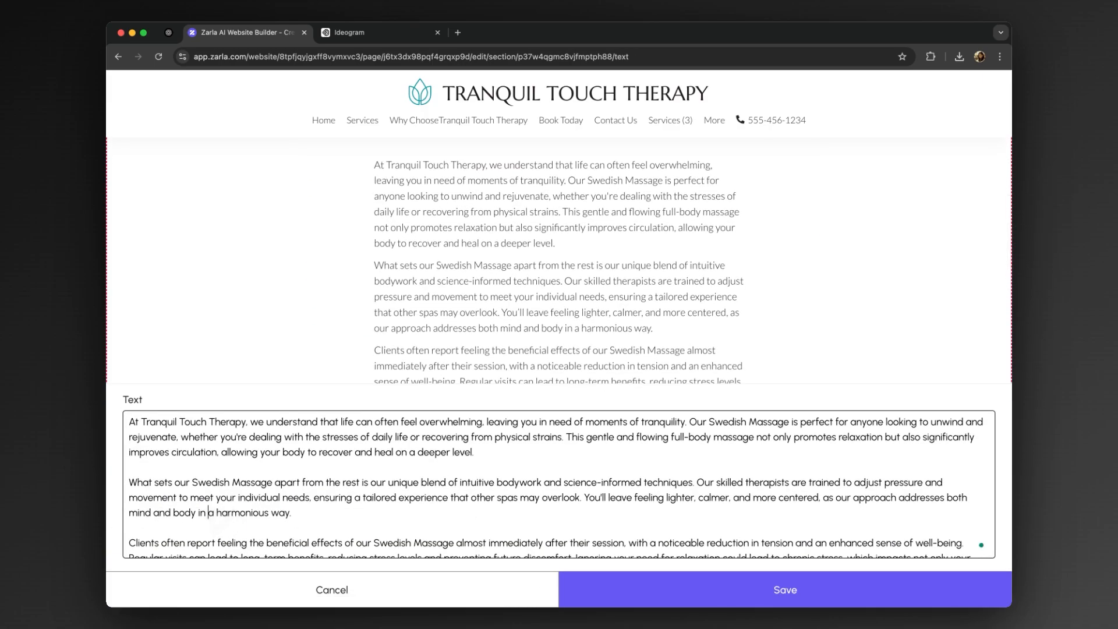
{"action": "key", "text": "super+a"}
{"action": "key", "text": "super+1"}
{"action": "left_click", "coordinate": [473, 553]}
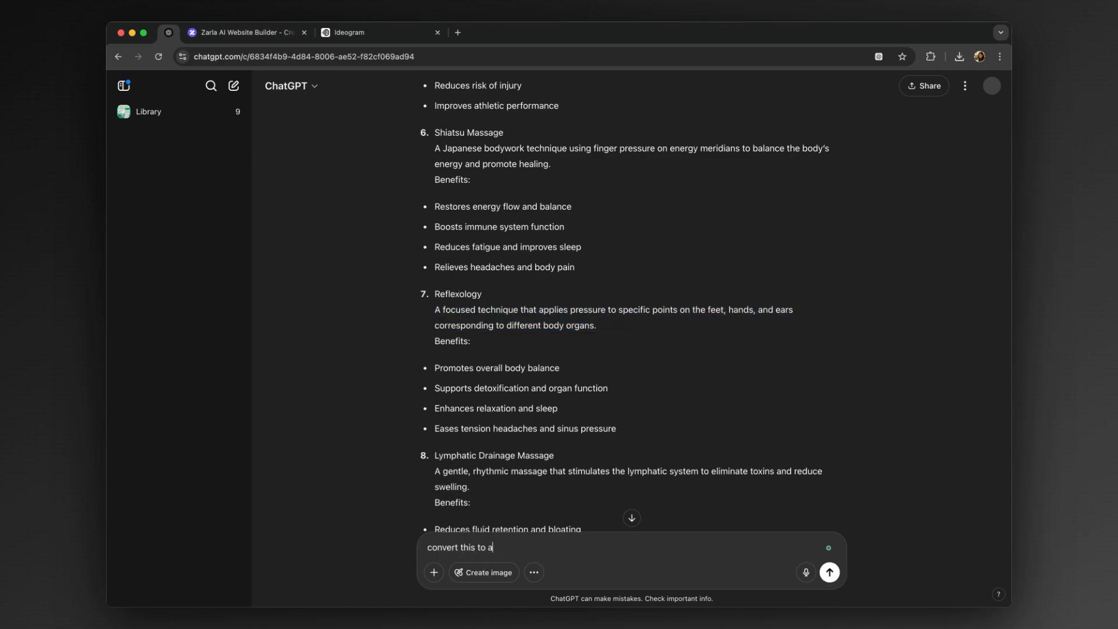
{"action": "key", "text": "super+v"}
{"action": "key", "text": "Return"}
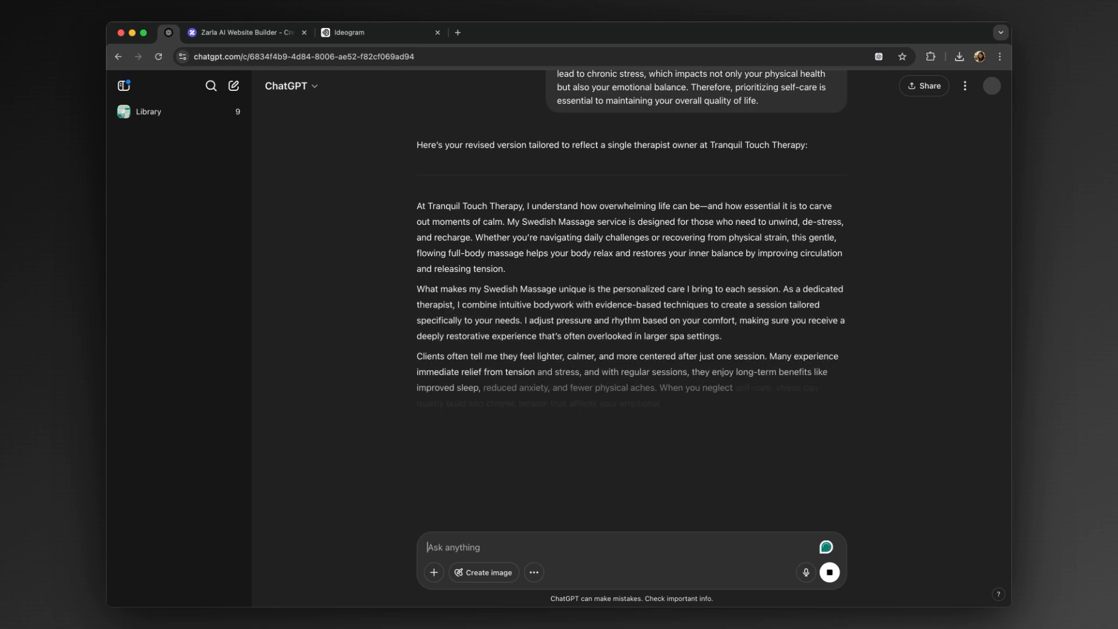
- Replace the hero text with ChatGPT's "At Tranquil Touch Therapy, I understand..." version, add spaces around the em dashes, and save it
{"action": "left_click_drag", "start_coordinate": [417, 204], "coordinate": [706, 408]}
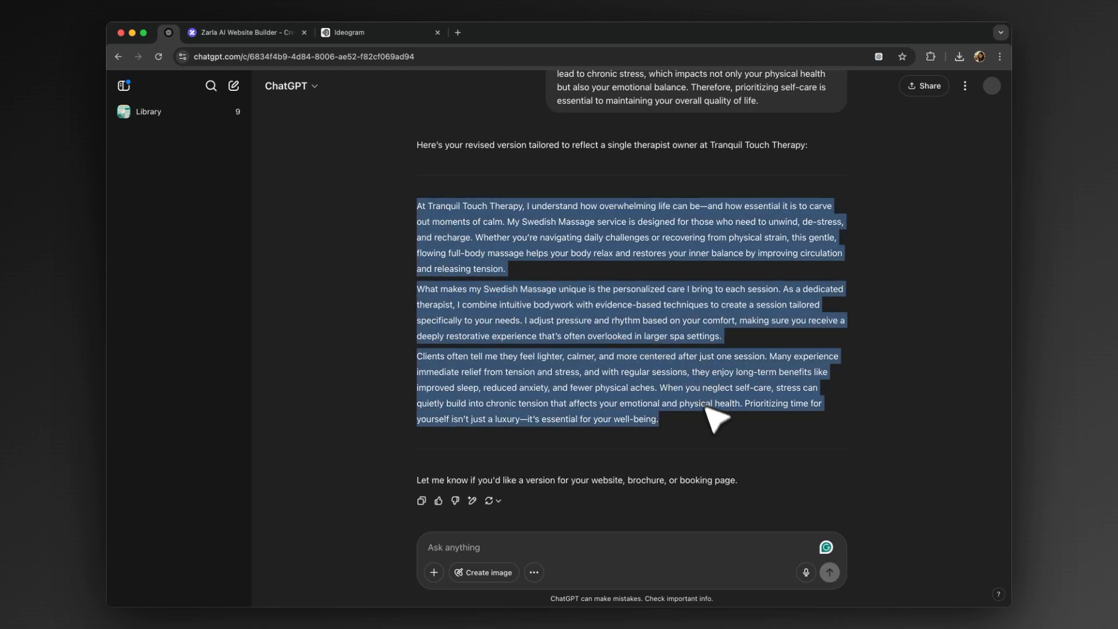
{"action": "key", "text": "super+c"}
{"action": "left_click", "coordinate": [265, 33]}
{"action": "key", "text": "super+v"}
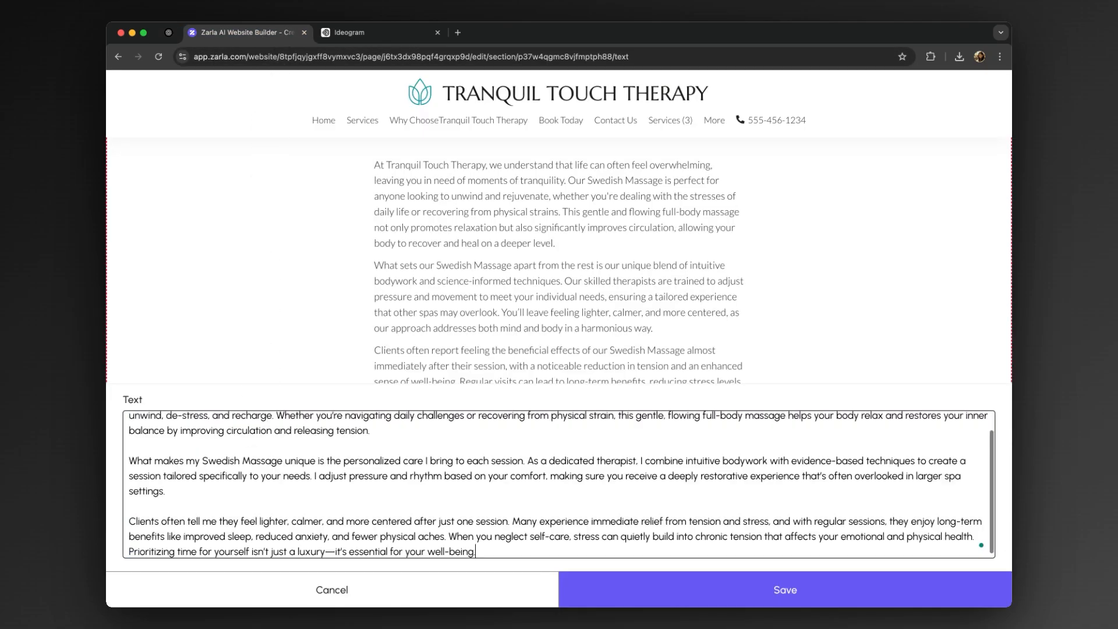
{"action": "scroll", "coordinate": [303, 471], "scroll_direction": "up", "scroll_amount": 2}
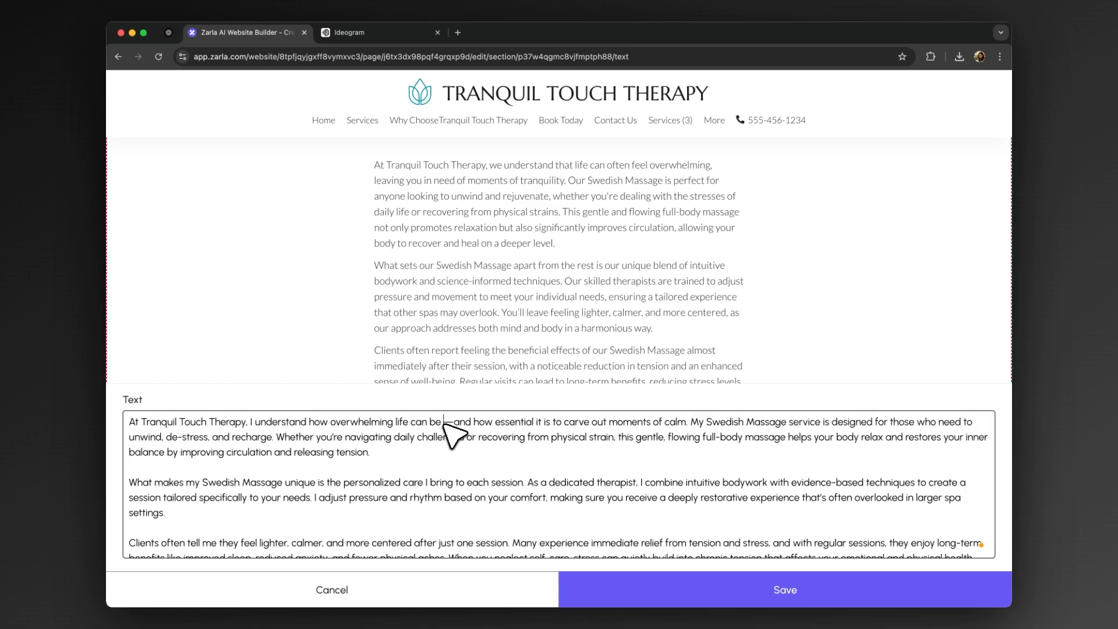
{"action": "scroll", "coordinate": [536, 547], "scroll_direction": "down", "scroll_amount": 1}
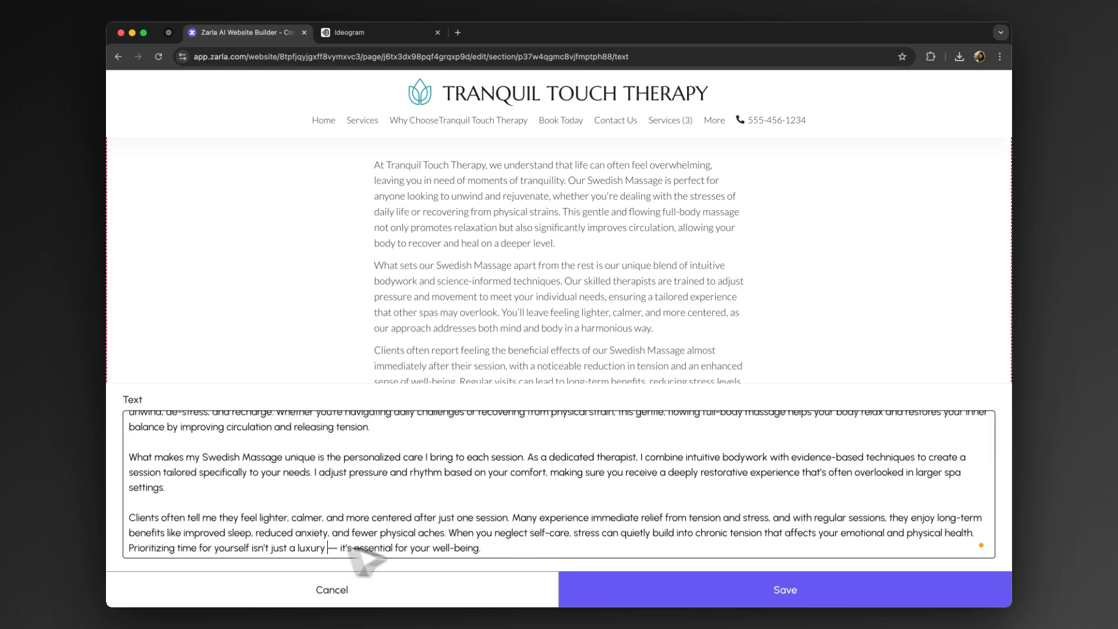
{"action": "left_click", "coordinate": [708, 591]}
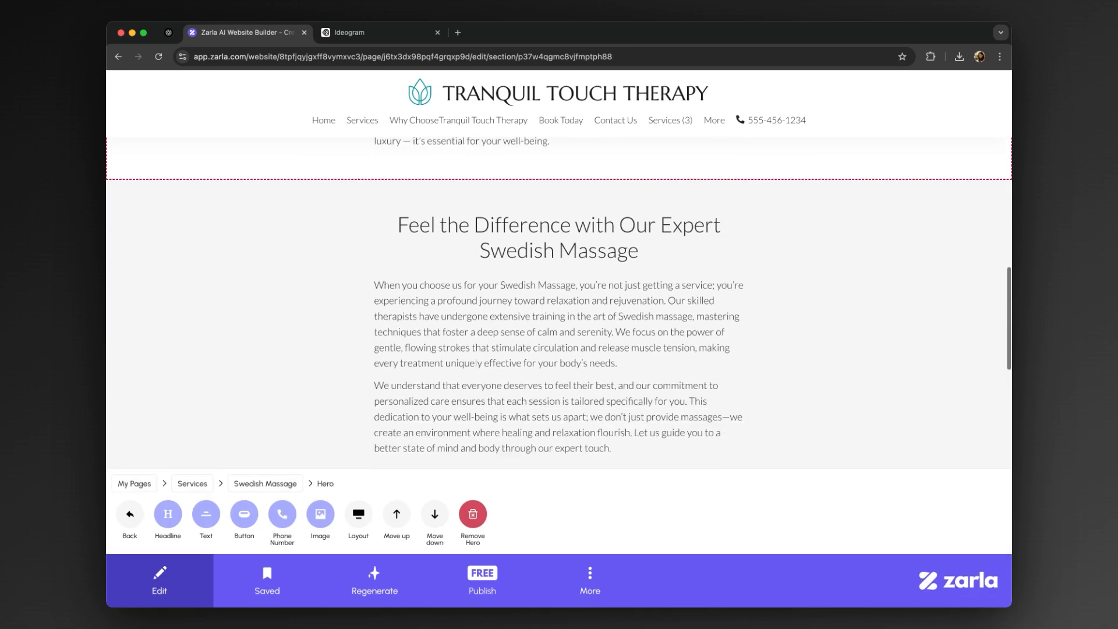
- Copy the Swedish Massage page's About text and resend the earlier ChatGPT single-therapist prompt with this text in place of the hero text
{"action": "left_click", "coordinate": [581, 368]}
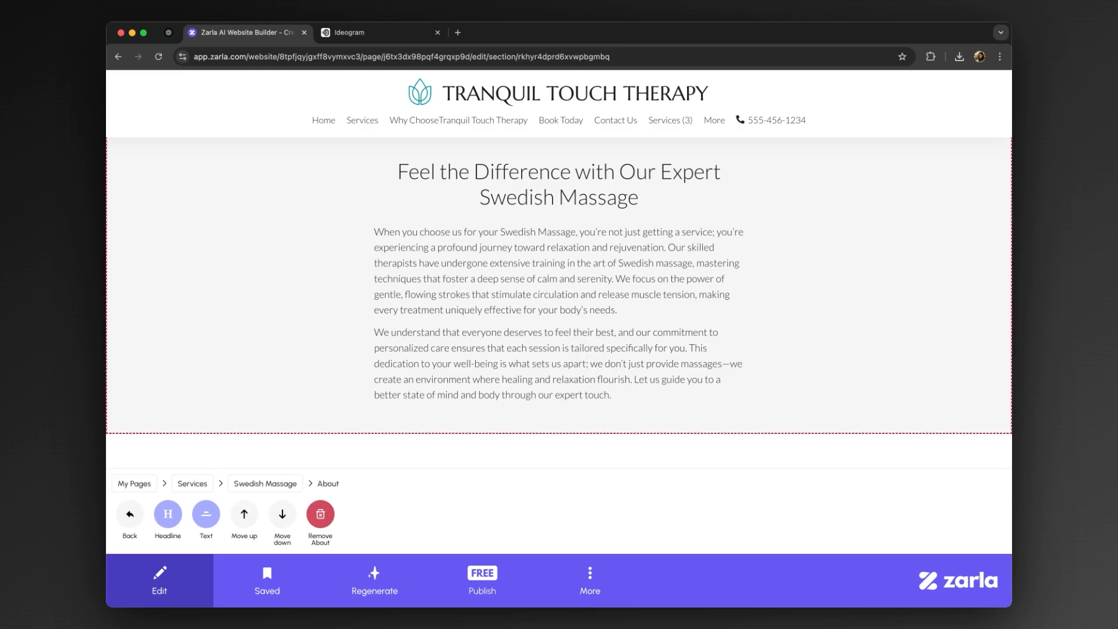
{"action": "left_click", "coordinate": [206, 513]}
{"action": "key", "text": "ctrl+a"}
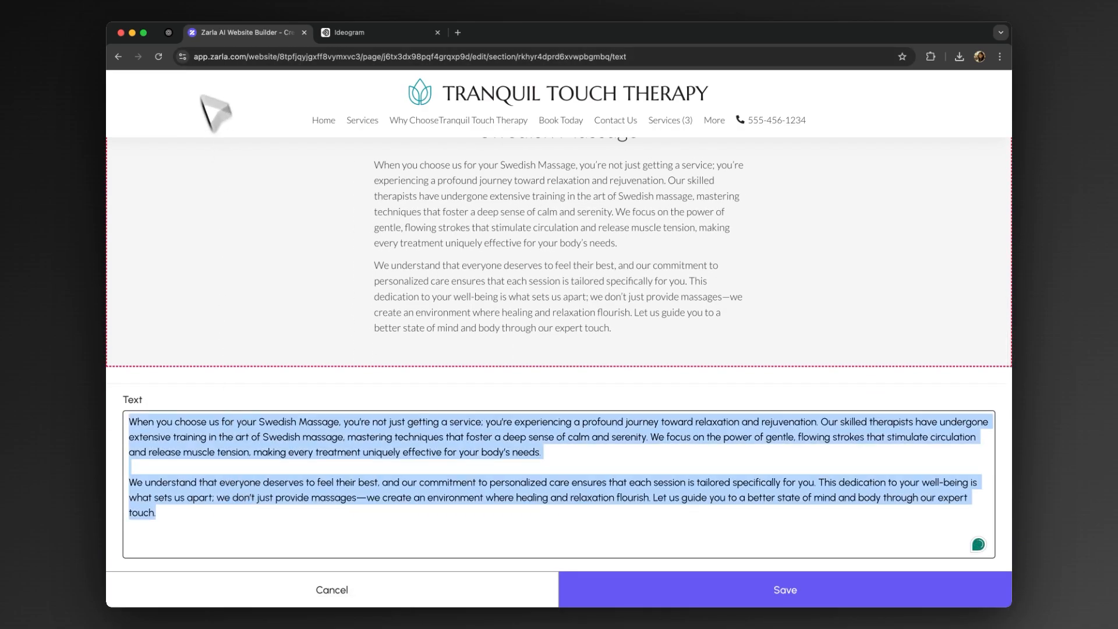
{"action": "left_click", "coordinate": [169, 32]}
{"action": "scroll", "coordinate": [581, 298], "scroll_direction": "up", "scroll_amount": 3}
{"action": "left_click", "coordinate": [840, 318]}
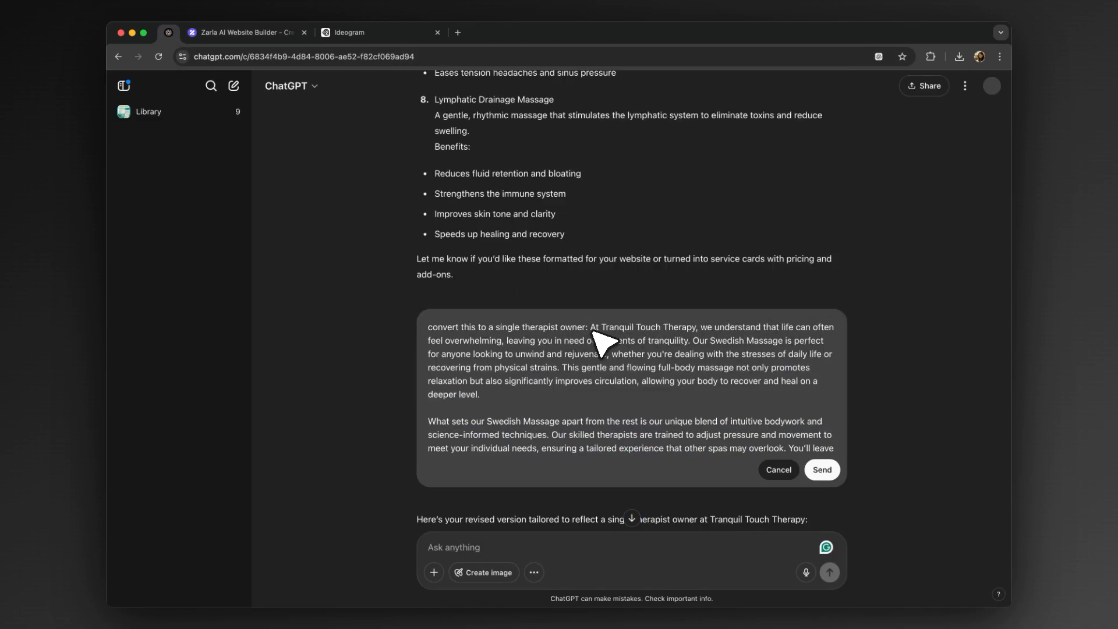
{"action": "left_click_drag", "start_coordinate": [593, 331], "coordinate": [676, 469]}
{"action": "key", "text": "ctrl+v"}
{"action": "left_click", "coordinate": [823, 470]}
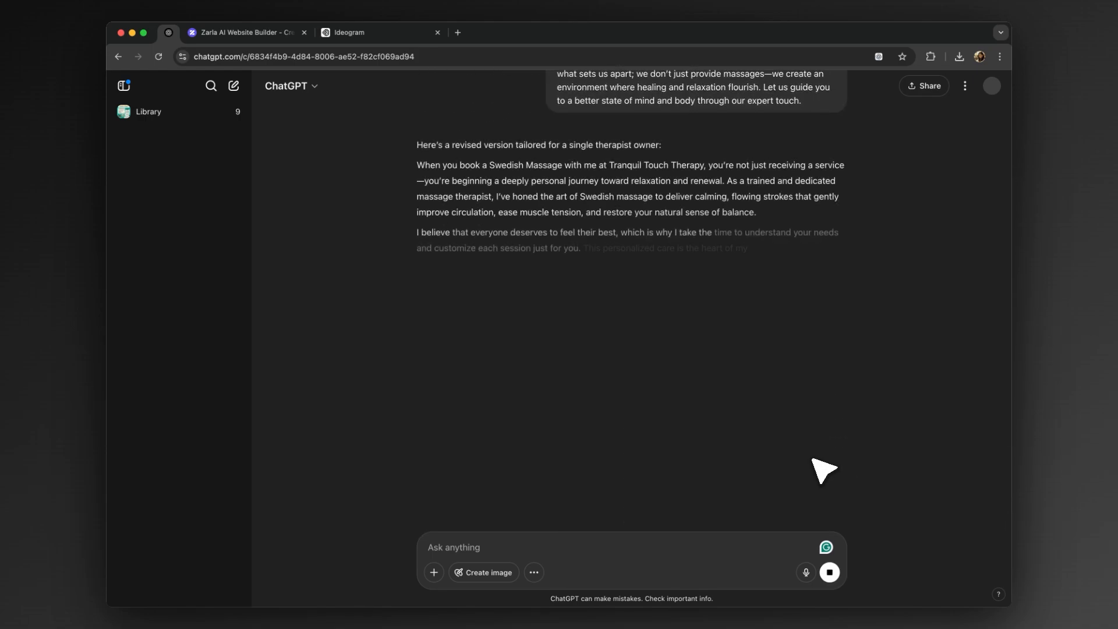
- Replace the Swedish Massage page's About text with ChatGPT's single-therapist version, add spaces around both em dashes, and save it
{"action": "left_click_drag", "start_coordinate": [419, 165], "coordinate": [811, 281]}
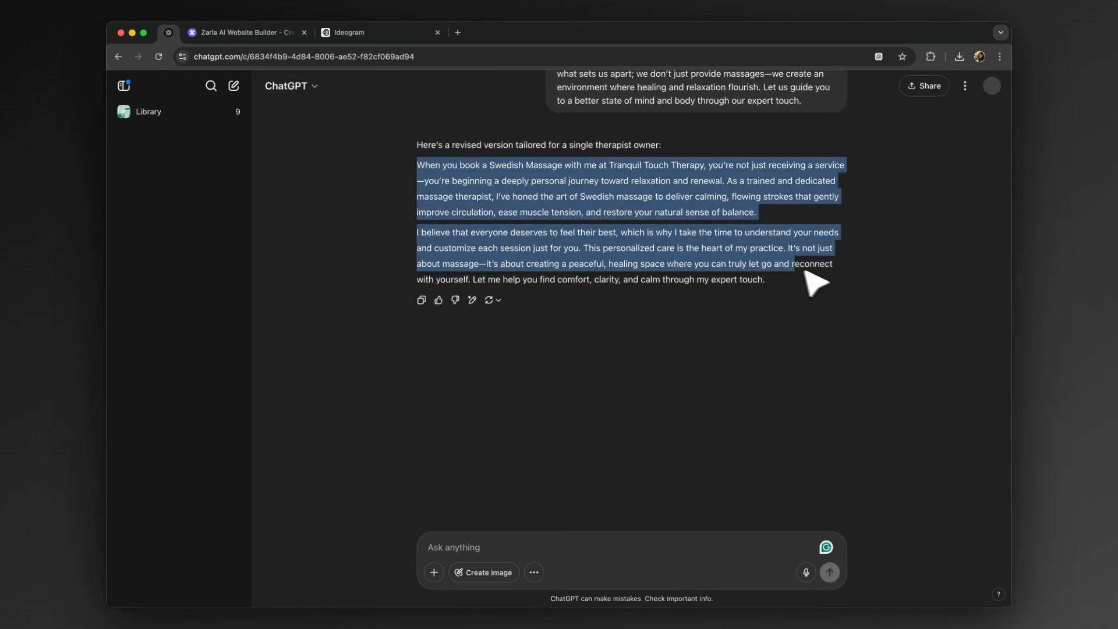
{"action": "left_click", "coordinate": [245, 33]}
{"action": "key", "text": "super+v"}
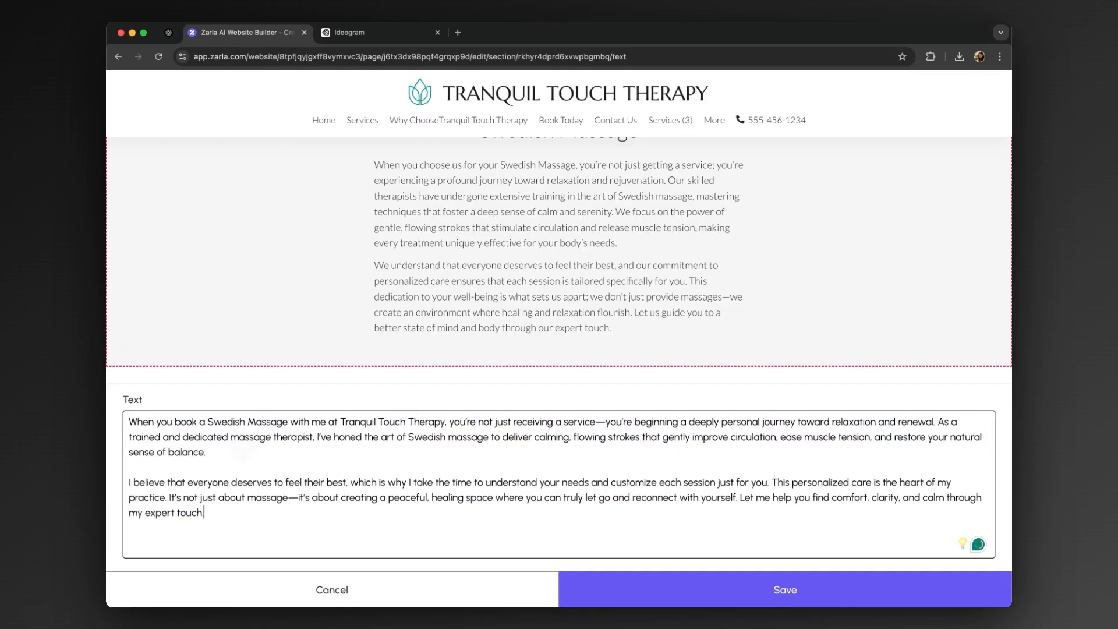
{"action": "left_click", "coordinate": [595, 422]}
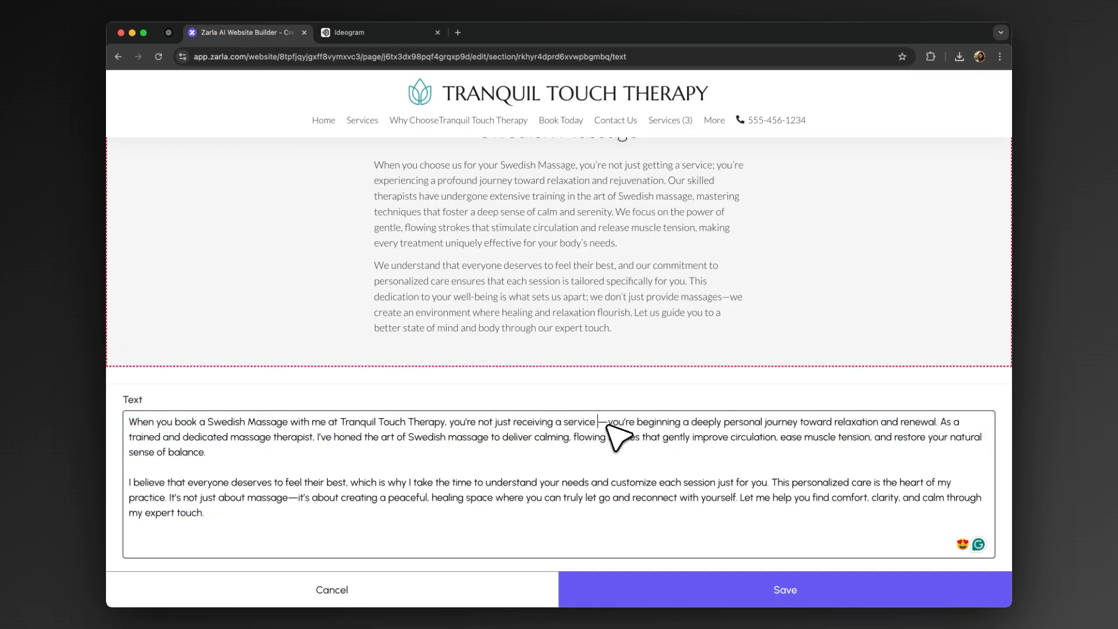
{"action": "left_click", "coordinate": [607, 425]}
{"action": "left_click", "coordinate": [288, 498]}
{"action": "left_click", "coordinate": [300, 498]}
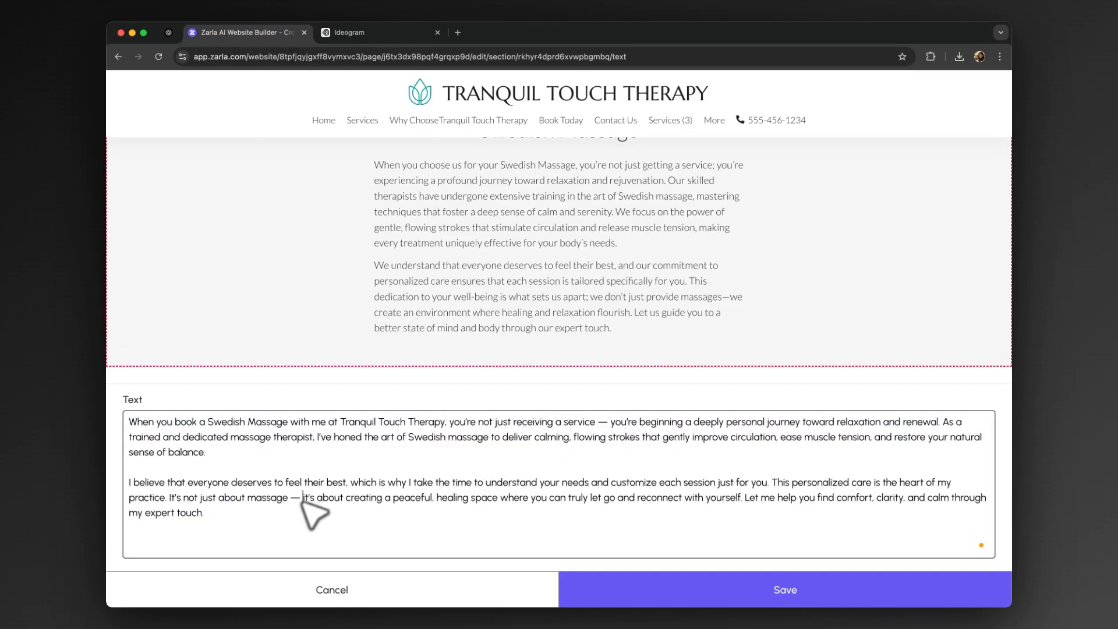
{"action": "left_click", "coordinate": [640, 582]}
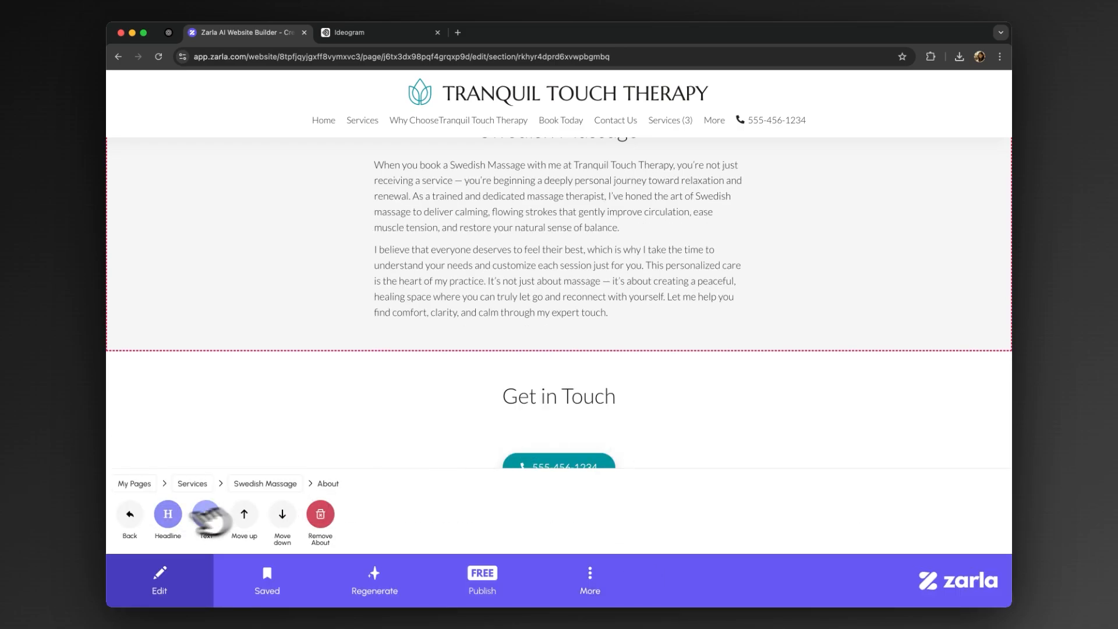
- Add a Services section to the Swedish Massage page and set its headline to "Key Benefits of Swedish Massage"
{"action": "left_click", "coordinate": [358, 513]}
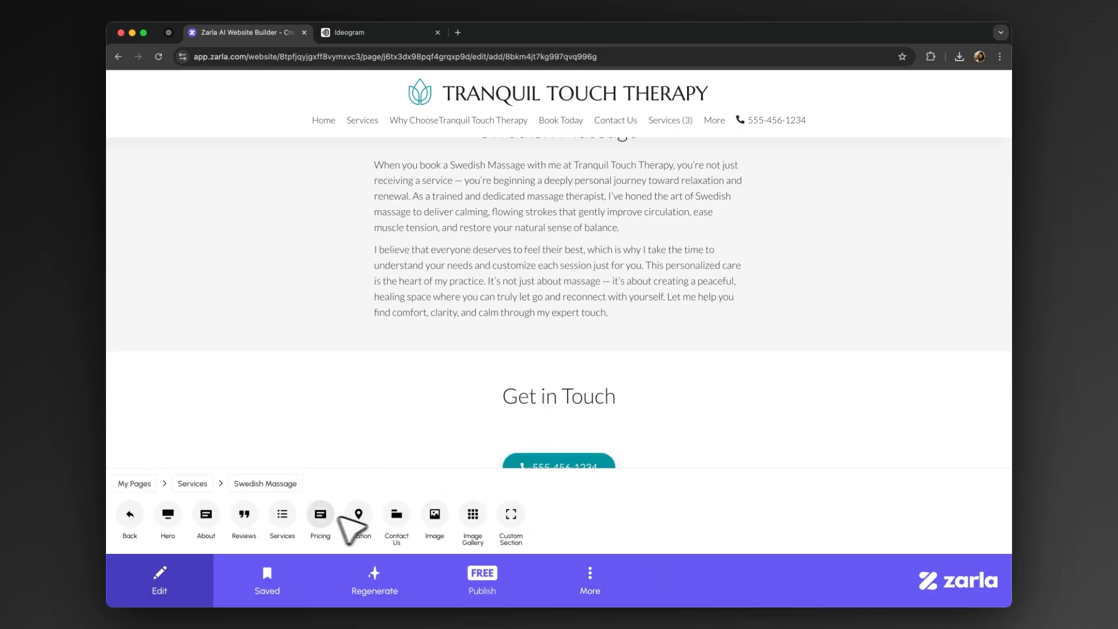
{"action": "left_click", "coordinate": [282, 513]}
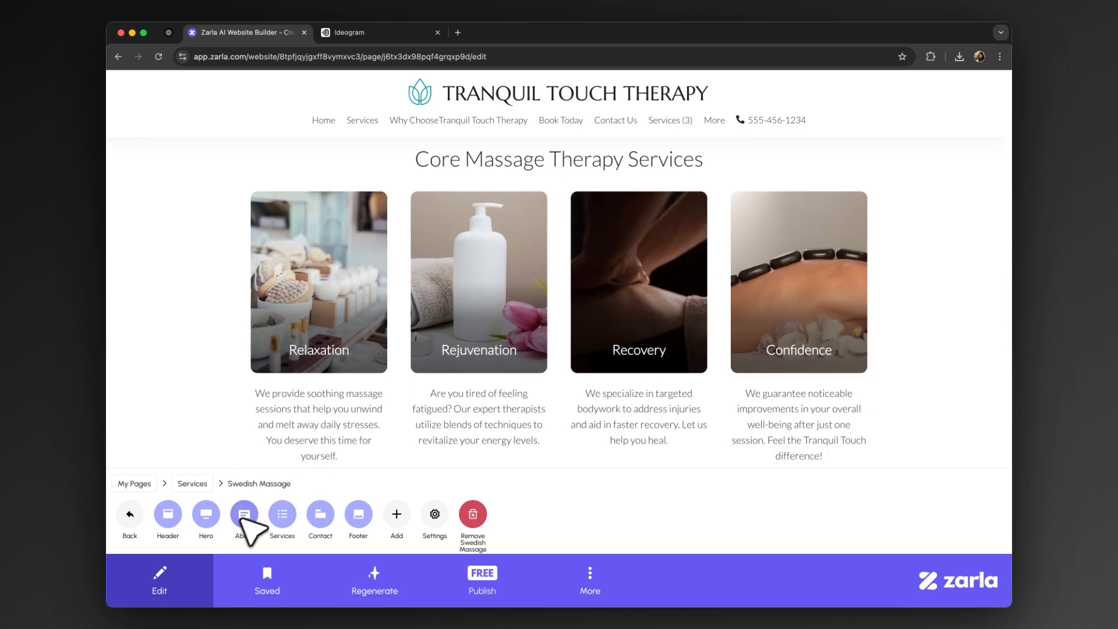
{"action": "left_click", "coordinate": [285, 516]}
{"action": "left_click", "coordinate": [213, 515]}
{"action": "double_click", "coordinate": [171, 548]}
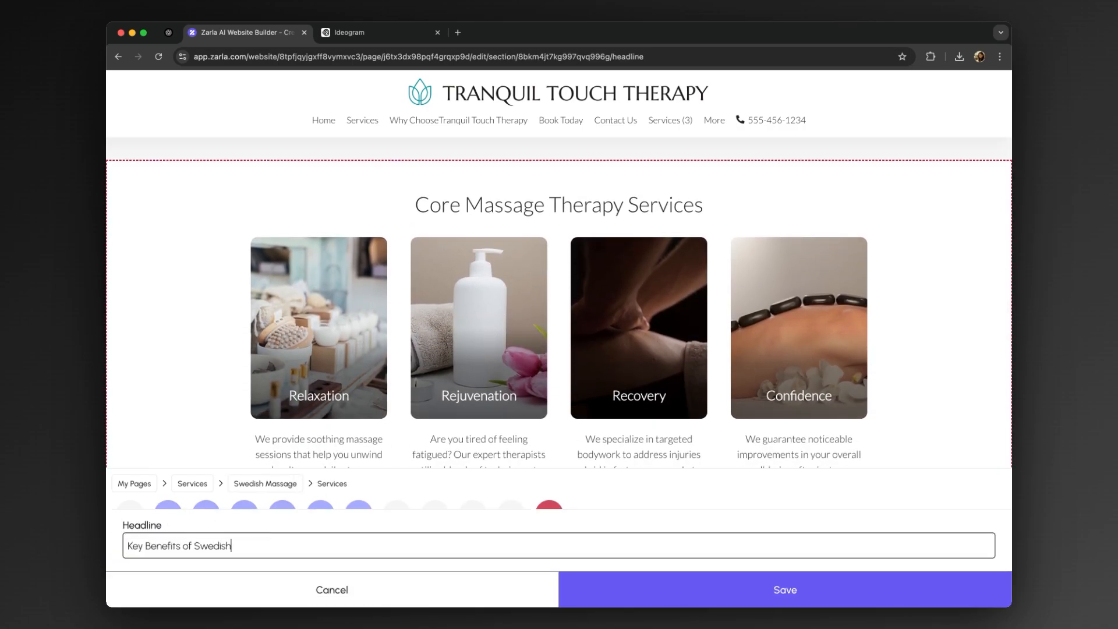
{"action": "type", "text": "Key Benefits of Swedish Massage"}
{"action": "left_click", "coordinate": [636, 592]}
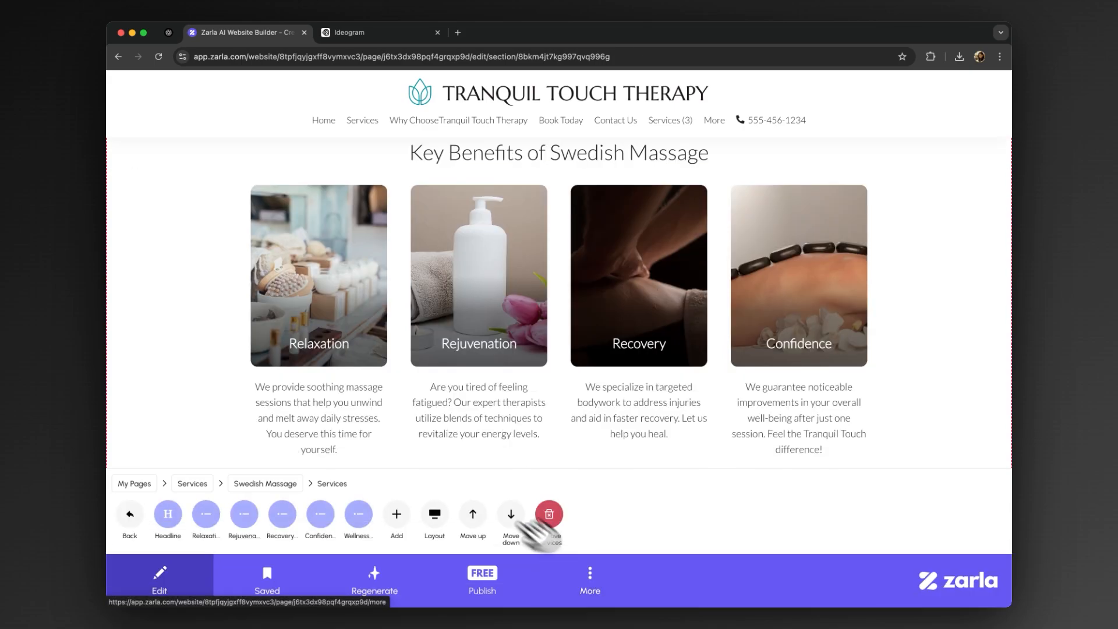
- Copy the Swedish Massage benefit "Reduces stress and promotes relaxation" from ChatGPT and return to Zarla, leaving the Relaxation card's title as is
{"action": "scroll", "coordinate": [559, 302], "scroll_direction": "down", "scroll_amount": 1}
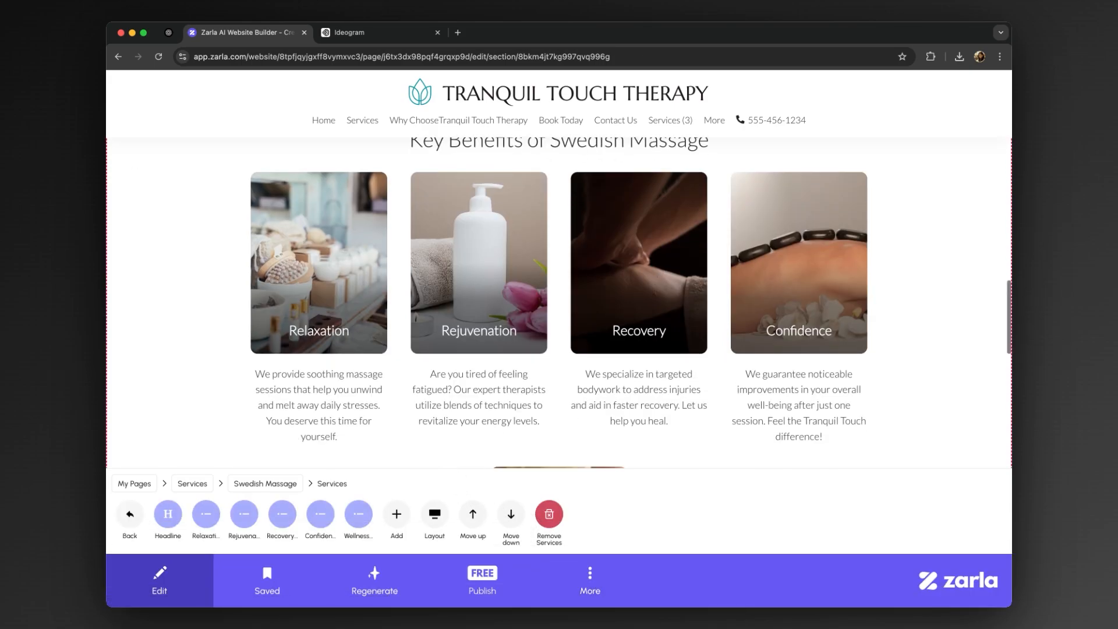
{"action": "left_click", "coordinate": [205, 514]}
{"action": "left_click", "coordinate": [167, 513]}
{"action": "double_click", "coordinate": [169, 554]}
{"action": "left_click", "coordinate": [168, 32]}
{"action": "left_click_drag", "start_coordinate": [434, 286], "coordinate": [666, 282]}
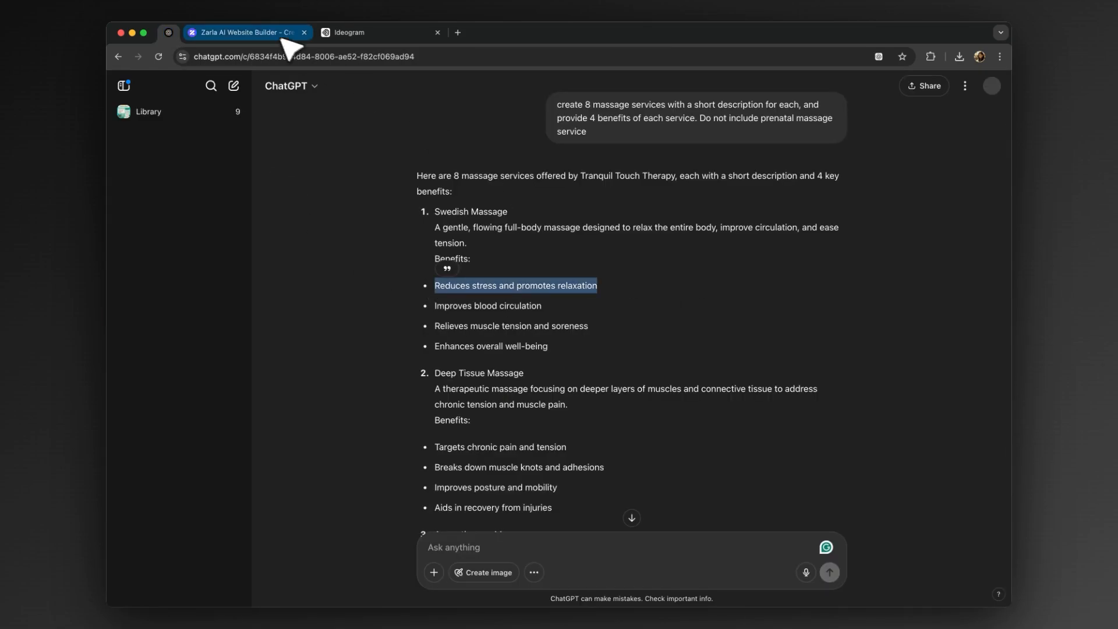
{"action": "left_click", "coordinate": [285, 36]}
{"action": "left_click", "coordinate": [233, 588]}
- Set the Relaxation card's description to "Reduces stress and promotes relaxation." and save it
{"action": "left_click", "coordinate": [206, 513]}
{"action": "left_click", "coordinate": [250, 589]}
{"action": "left_click", "coordinate": [169, 32]}
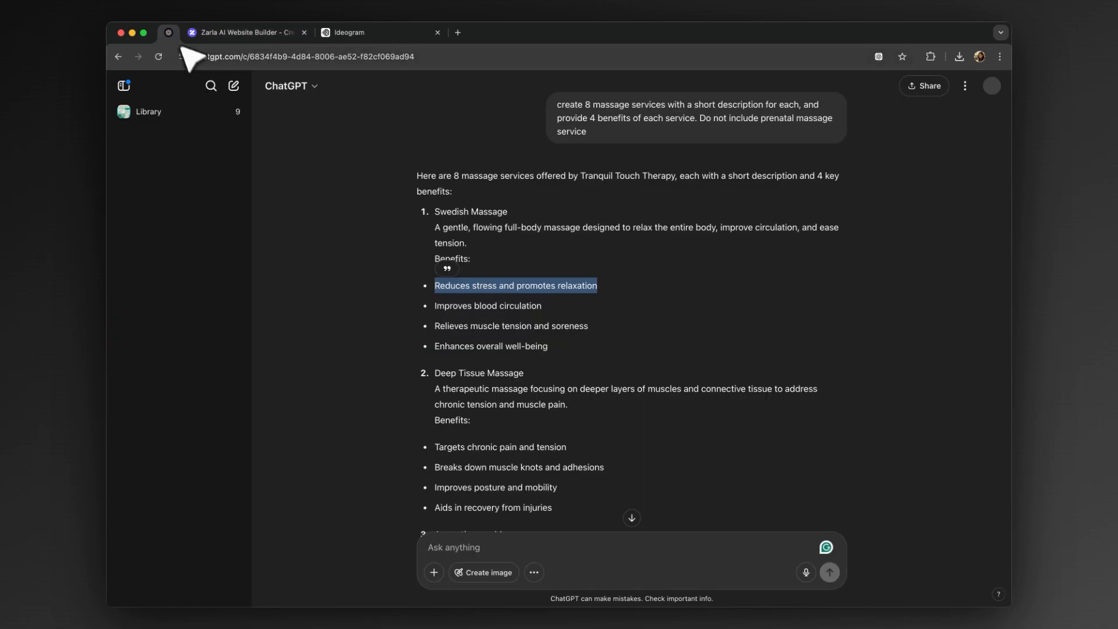
{"action": "left_click", "coordinate": [213, 34]}
{"action": "left_click", "coordinate": [205, 516]}
{"action": "key", "text": "ctrl+a"}
{"action": "type", "text": "Reduces stress and promotes relaxation."}
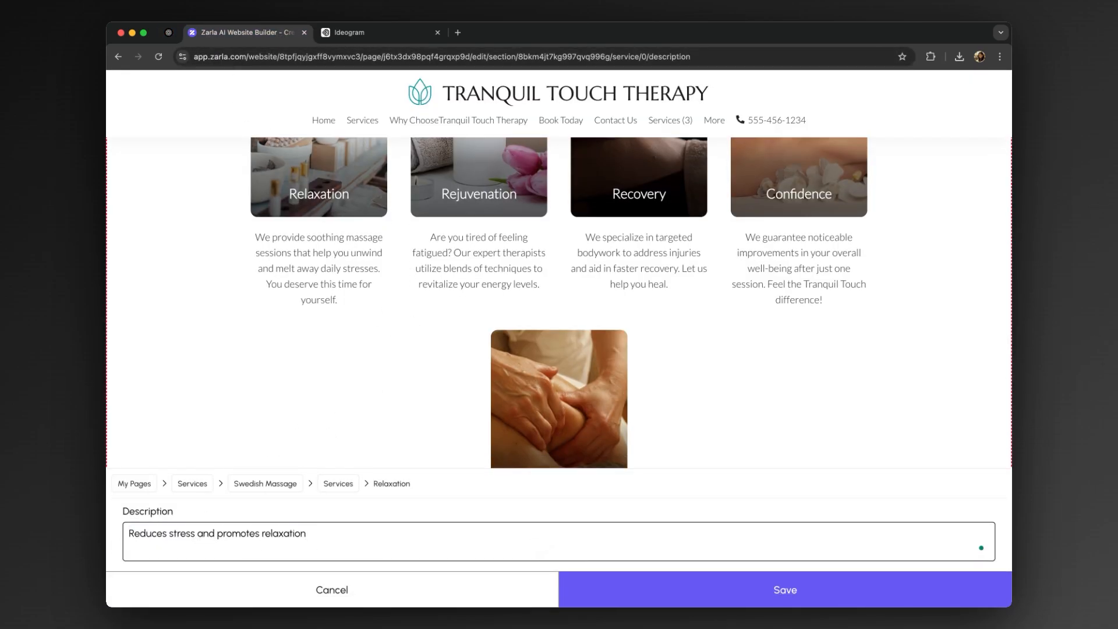
{"action": "left_click", "coordinate": [785, 589]}
- Replace the Relaxation card's image with a calm-client-resting photo, adjusting the crop around the reclining woman before uploading
{"action": "left_click", "coordinate": [246, 515]}
{"action": "left_click", "coordinate": [168, 514]}
{"action": "scroll", "coordinate": [446, 329], "scroll_direction": "down", "scroll_amount": 5}
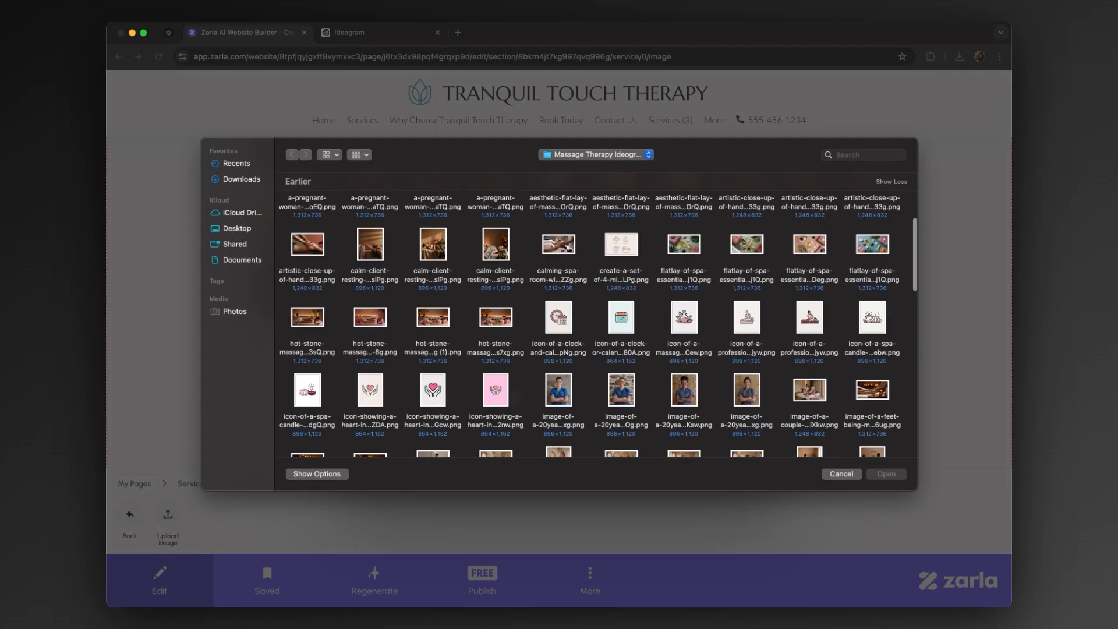
{"action": "scroll", "coordinate": [446, 329], "scroll_direction": "up", "scroll_amount": 1}
{"action": "left_click", "coordinate": [369, 279]}
{"action": "left_click", "coordinate": [886, 474]}
{"action": "left_click_drag", "start_coordinate": [502, 236], "coordinate": [490, 209]}
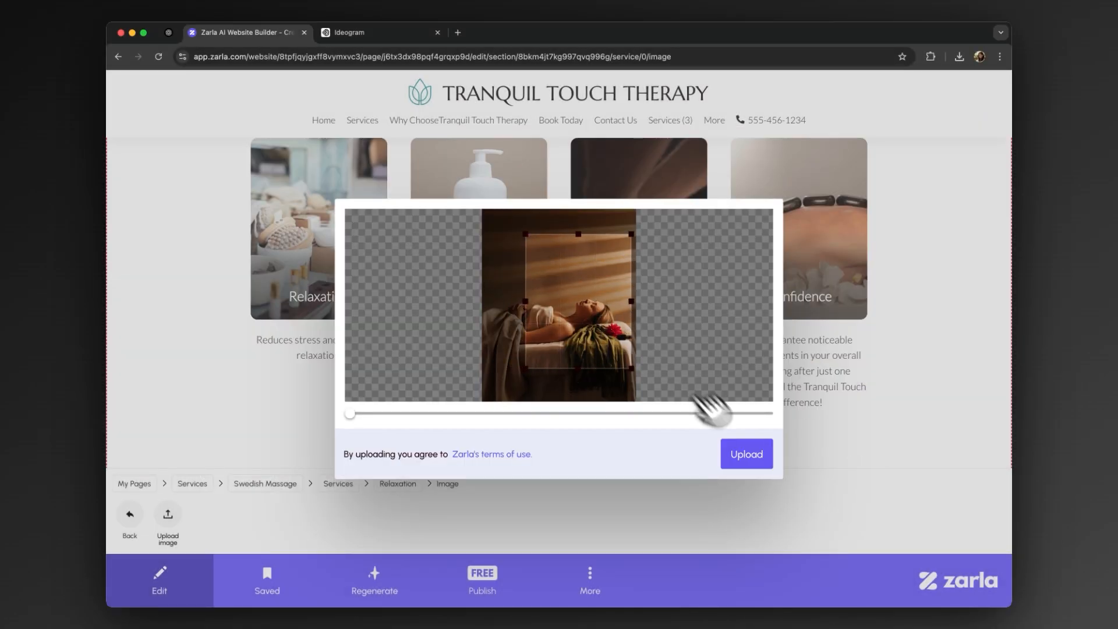
{"action": "left_click", "coordinate": [746, 454]}
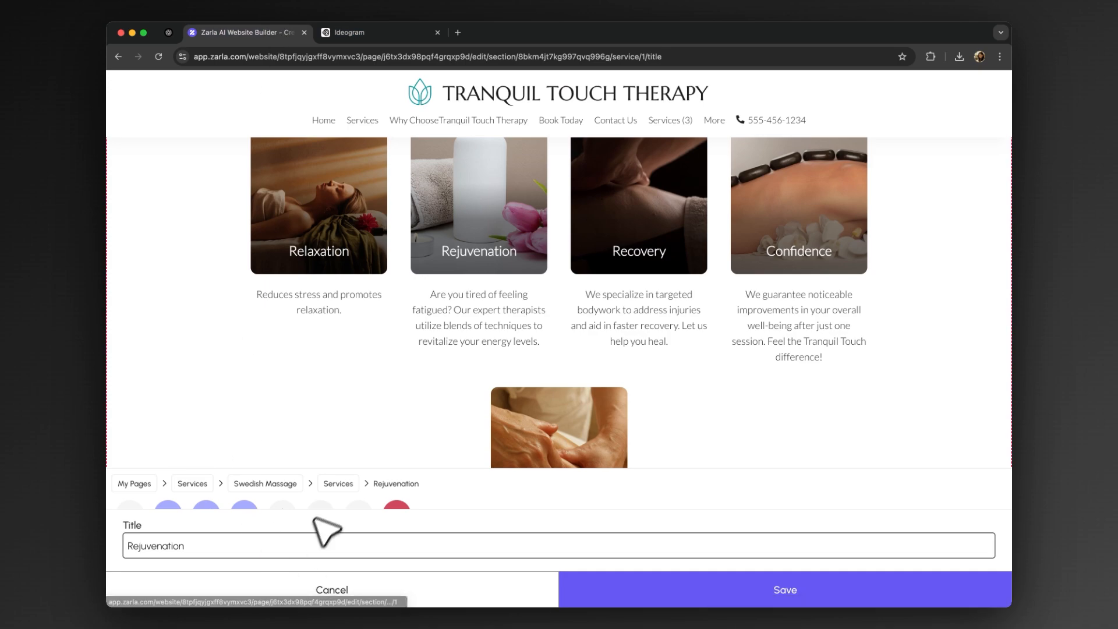
- Set the Rejuvenation card's description to "Improves blood circulation." and save it, leaving its title as is
{"action": "left_click", "coordinate": [329, 589]}
{"action": "left_click", "coordinate": [208, 532]}
{"action": "key", "text": "super+a"}
{"action": "type", "text": "Improves blood circulation."}
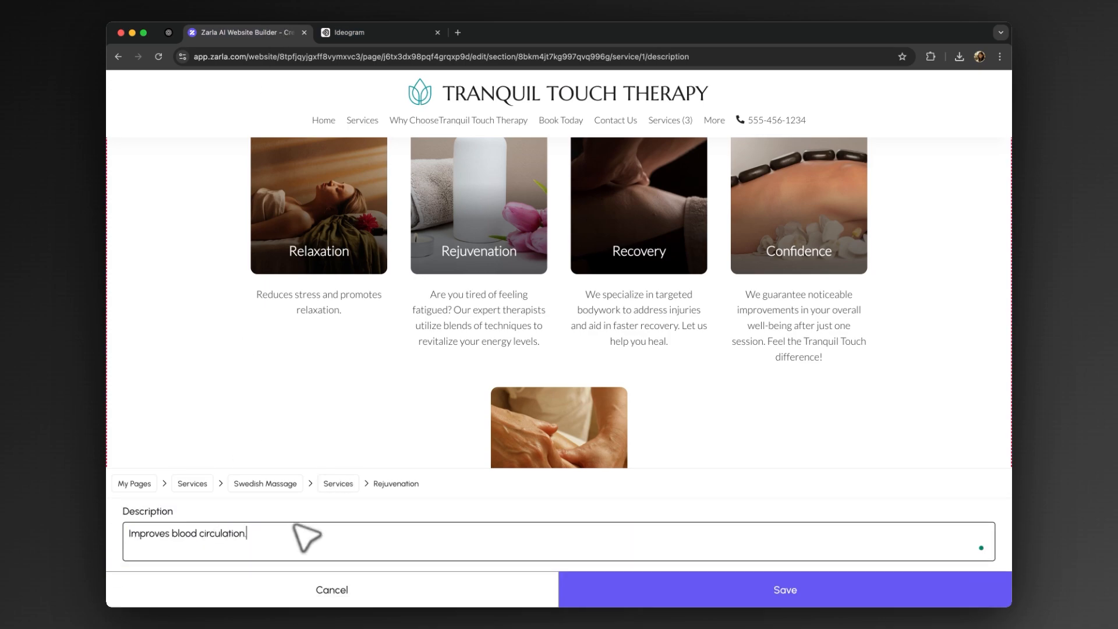
{"action": "left_click", "coordinate": [606, 593]}
- Replace the Rejuvenation card's image with a photo of a woman receiving a massage from the massage therapy images folder
{"action": "left_click", "coordinate": [243, 514]}
{"action": "left_click", "coordinate": [168, 515]}
{"action": "scroll", "coordinate": [504, 417], "scroll_direction": "down", "scroll_amount": 5}
{"action": "scroll", "coordinate": [513, 428], "scroll_direction": "down", "scroll_amount": 3}
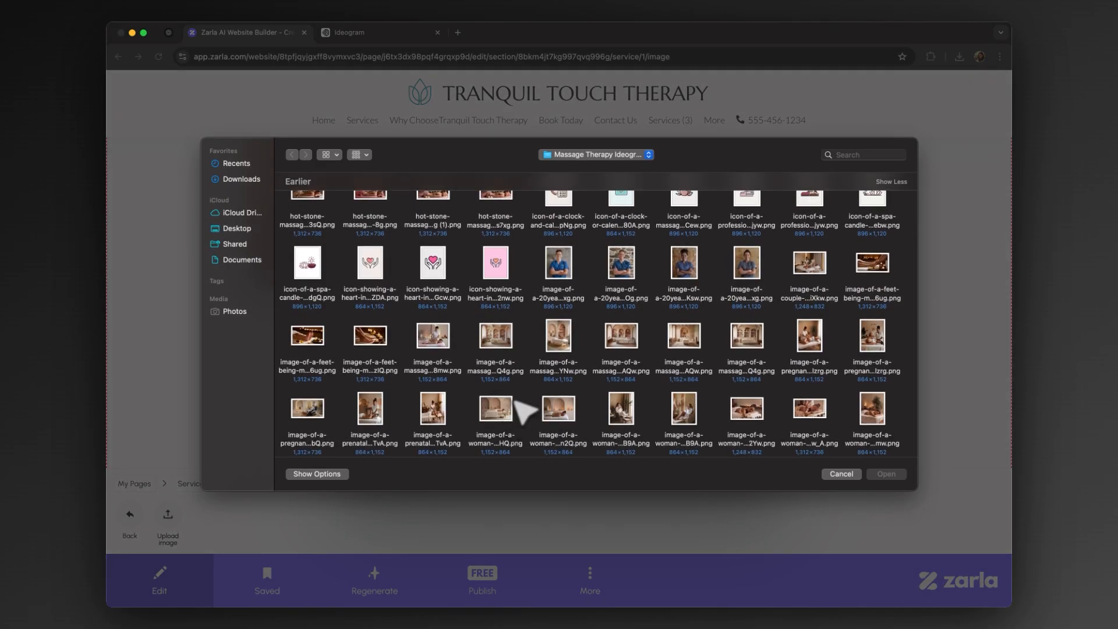
{"action": "double_click", "coordinate": [560, 398]}
{"action": "left_click", "coordinate": [747, 455]}
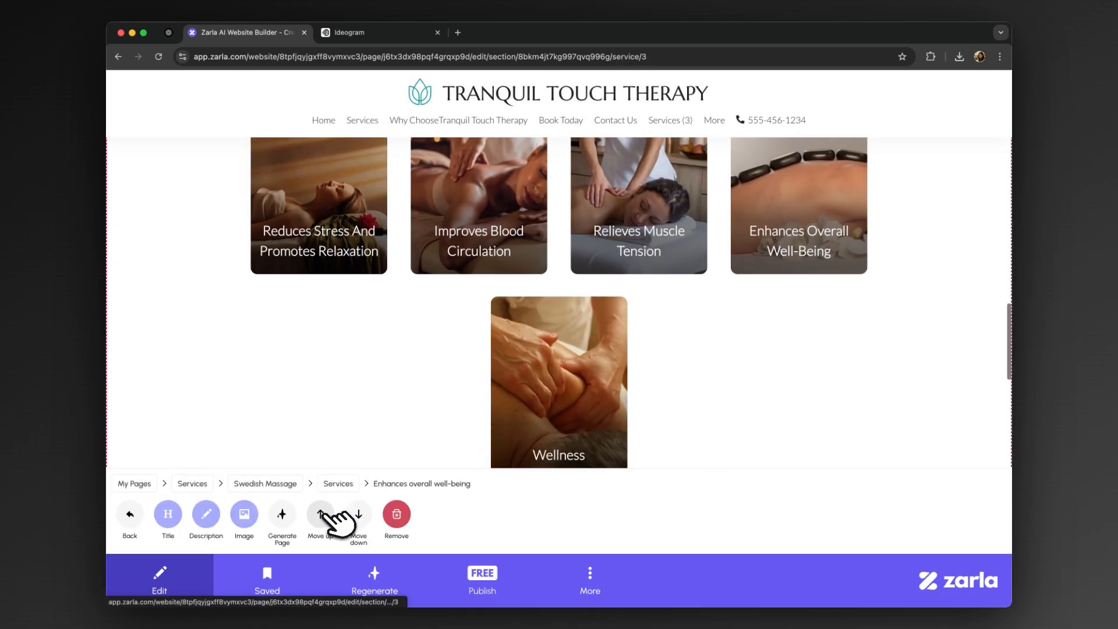
- Replace the "Enhances overall well-being" card's image with the cropped photo of a woman resting in front of candles
{"action": "left_click", "coordinate": [337, 516]}
{"action": "double_click", "coordinate": [589, 460]}
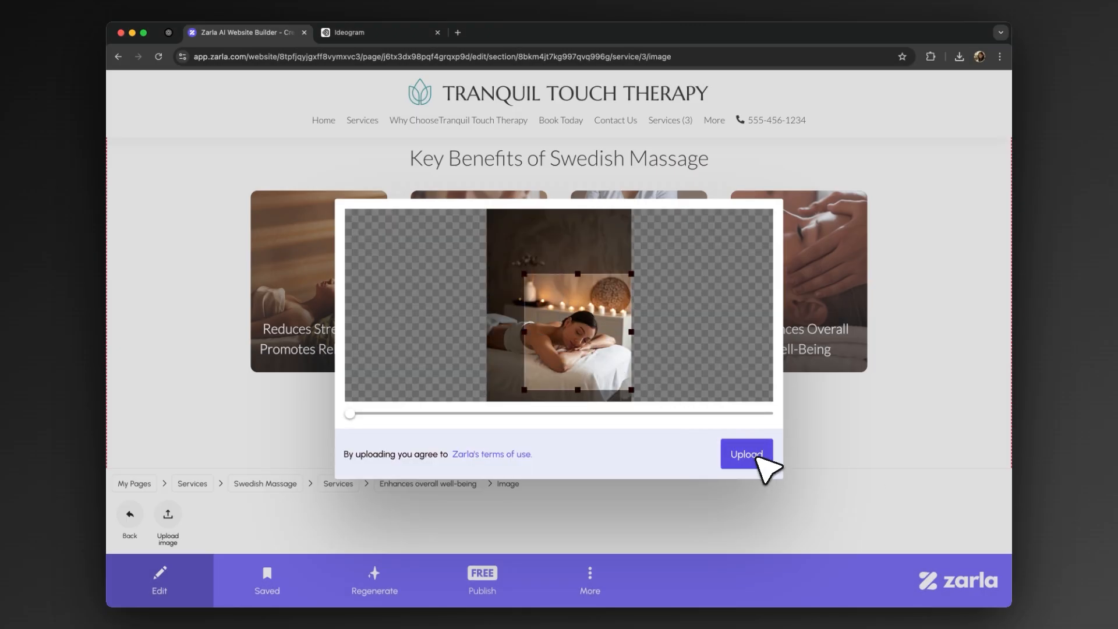
{"action": "left_click", "coordinate": [751, 457]}
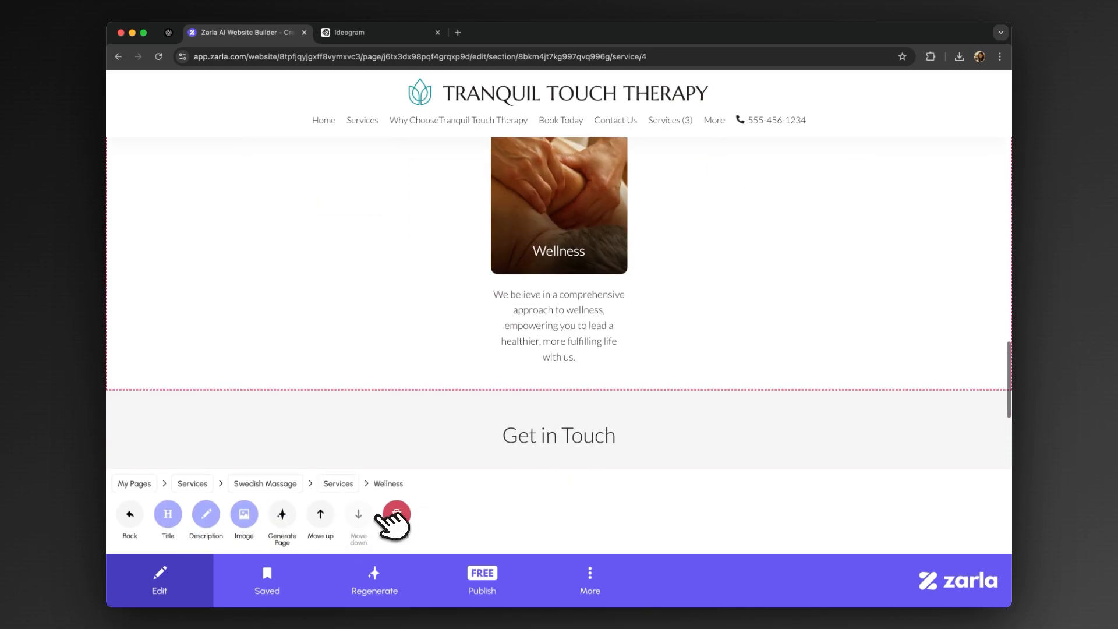
- Remove the Wellness card from the Swedish Massage benefits section and return to the page's section list
{"action": "left_click", "coordinate": [394, 517]}
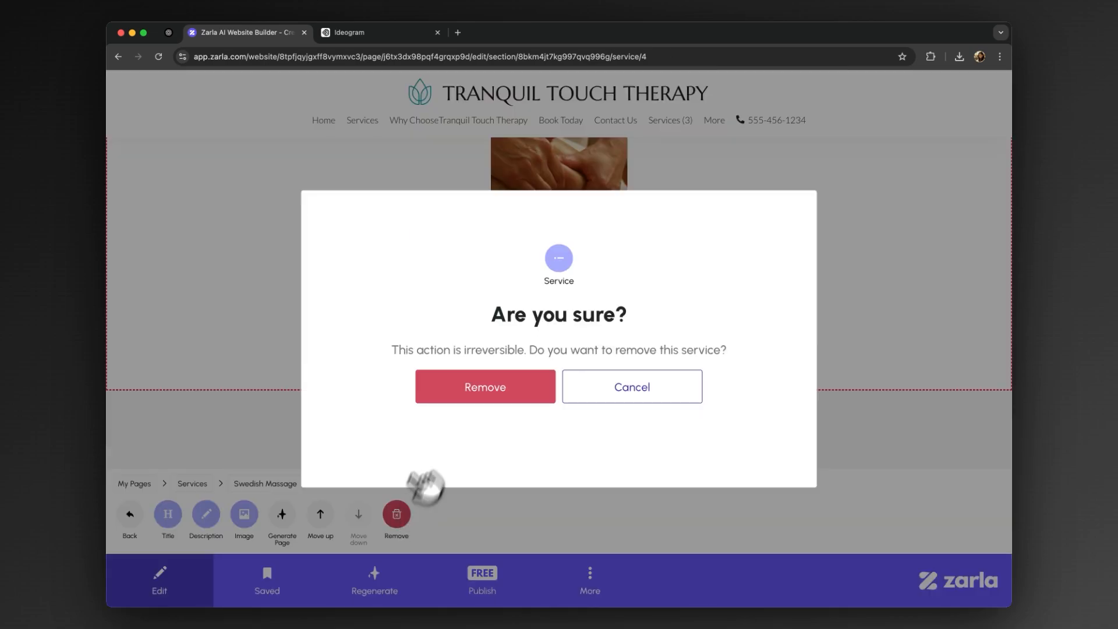
{"action": "left_click", "coordinate": [466, 387]}
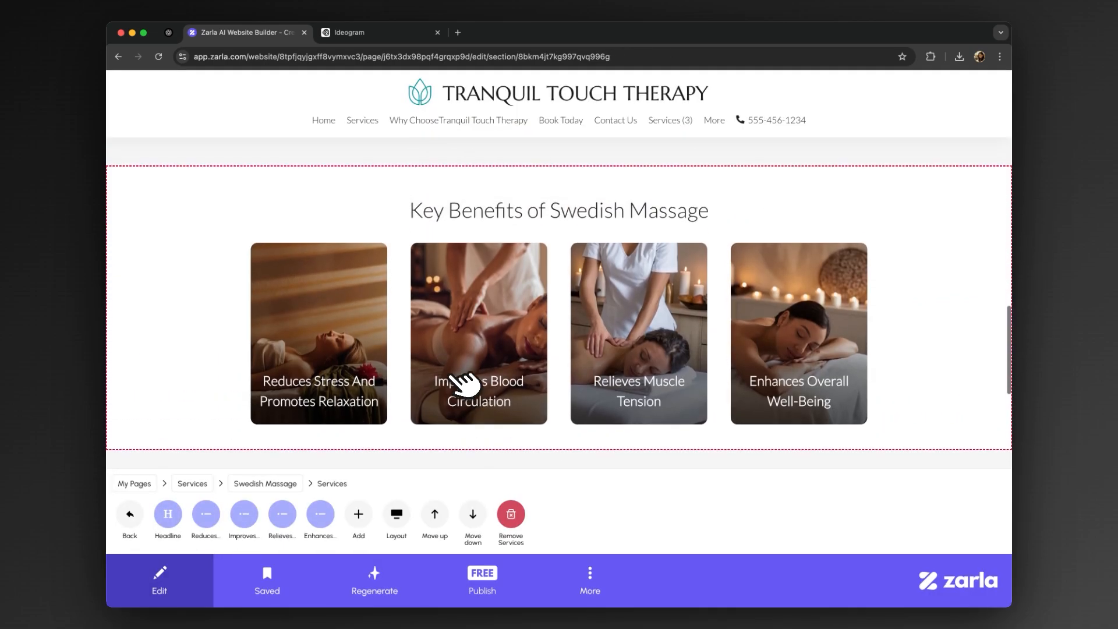
{"action": "left_click", "coordinate": [130, 513]}
- Move the About section below the "Key Benefits of Swedish Massage" section and return to the page's section list
{"action": "scroll", "coordinate": [205, 425], "scroll_direction": "up", "scroll_amount": 5}
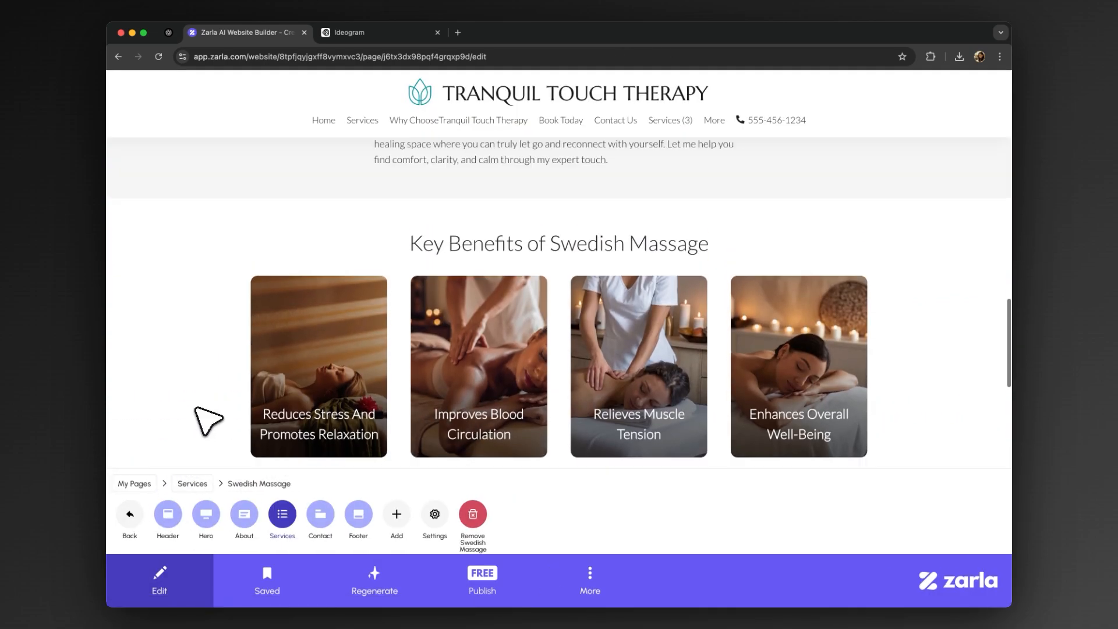
{"action": "left_click", "coordinate": [227, 377]}
{"action": "left_click", "coordinate": [282, 513]}
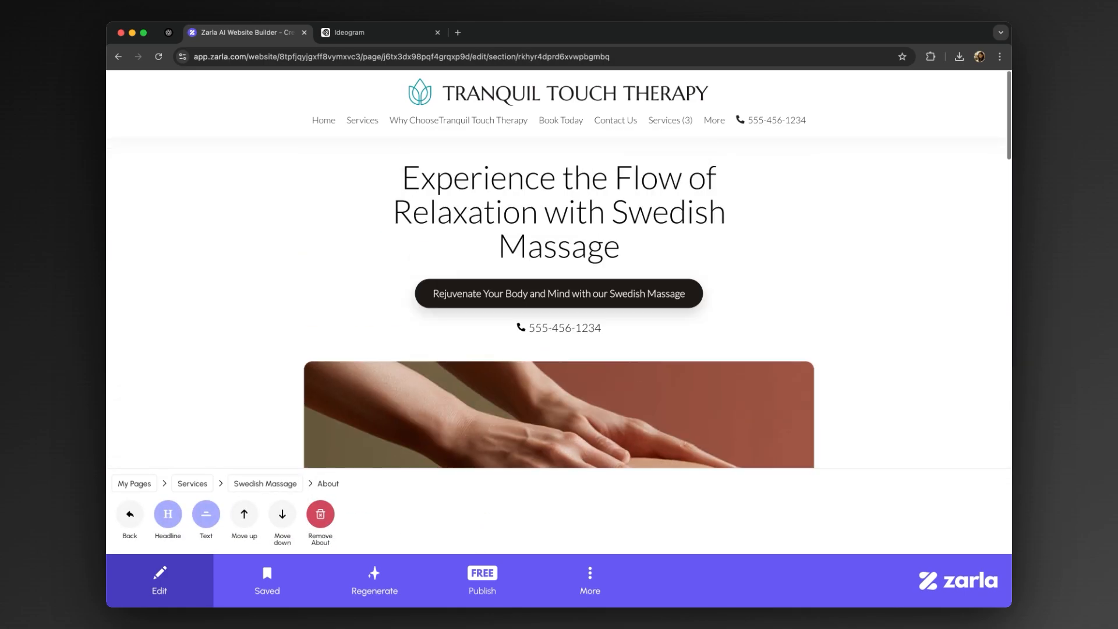
{"action": "scroll", "coordinate": [330, 347], "scroll_direction": "down", "scroll_amount": 14}
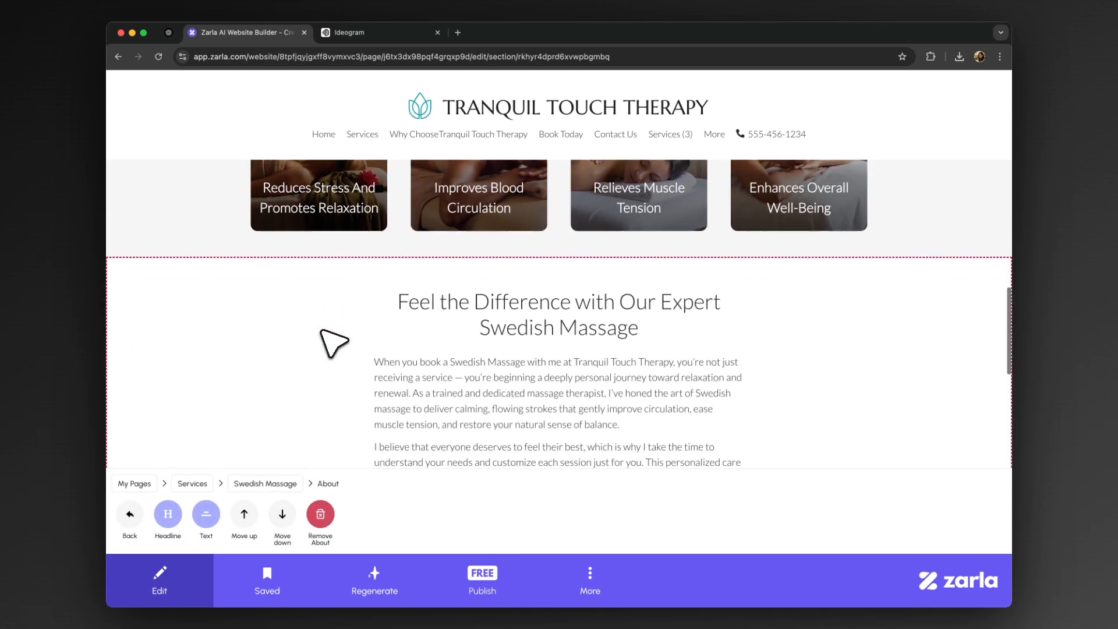
{"action": "left_click", "coordinate": [130, 514]}
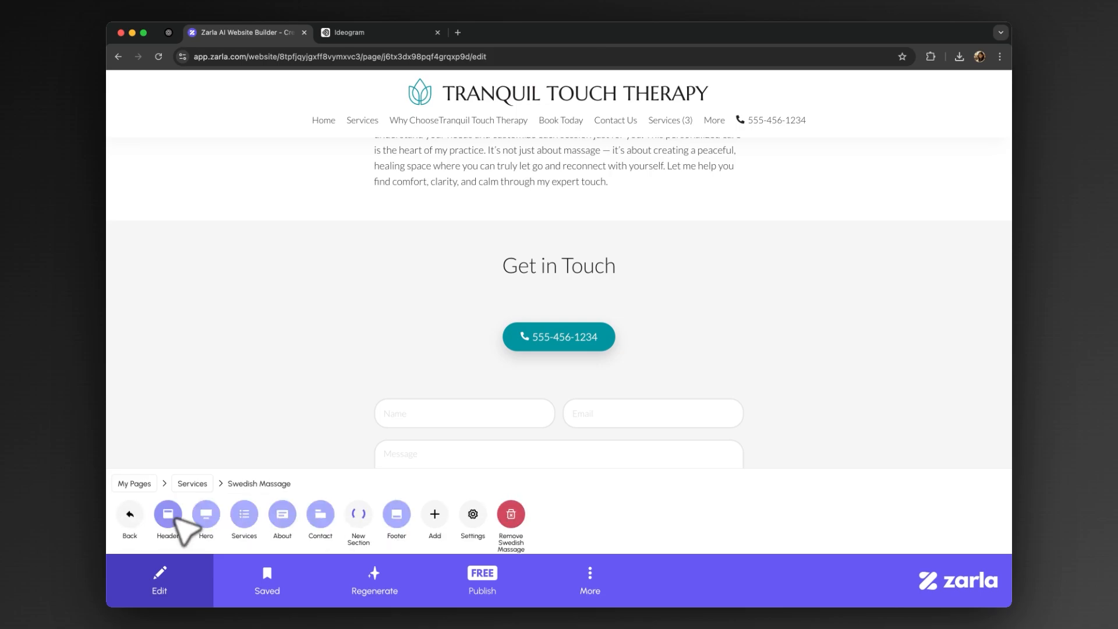
- Add a new Hero section with the Parallel layout and place it above the Contact section
{"action": "left_click", "coordinate": [360, 516]}
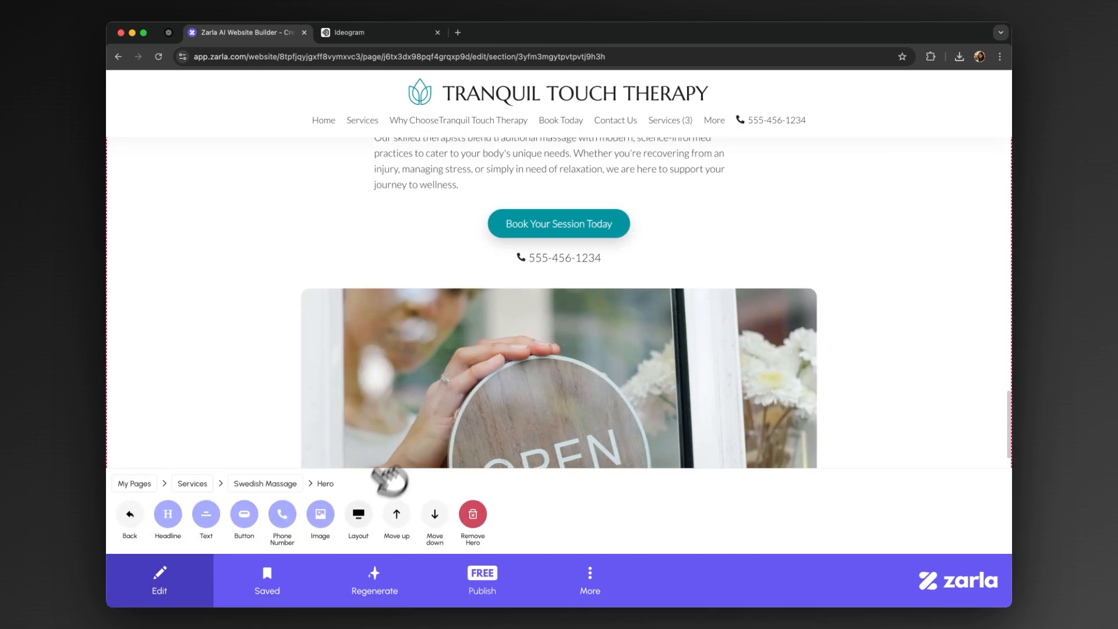
{"action": "left_click", "coordinate": [359, 514]}
{"action": "left_click", "coordinate": [842, 502]}
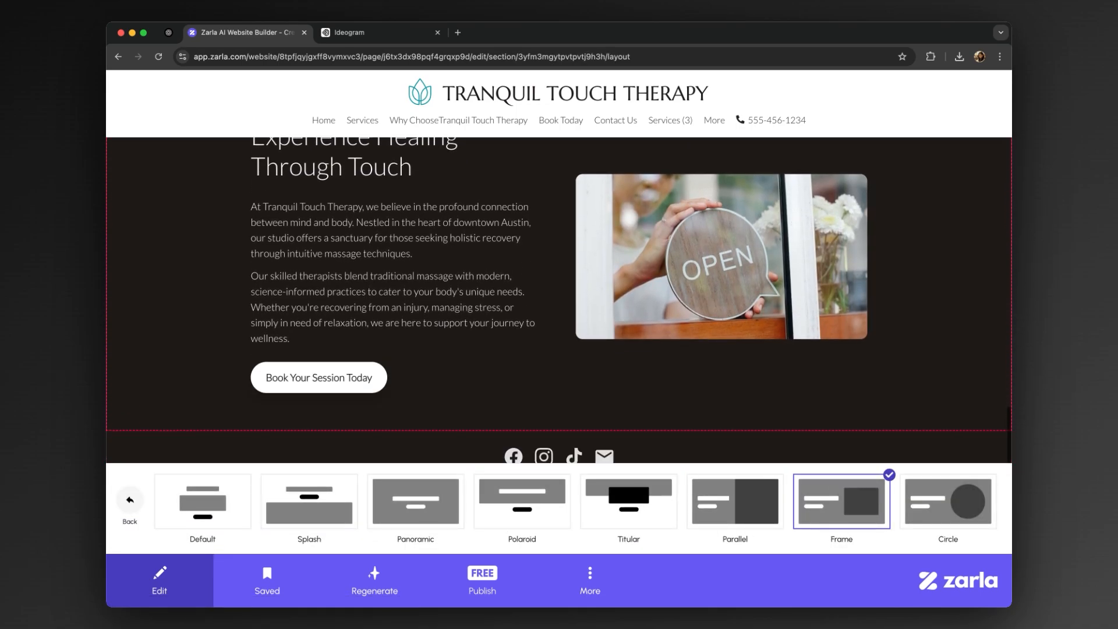
{"action": "left_click", "coordinate": [944, 505]}
{"action": "left_click", "coordinate": [746, 499]}
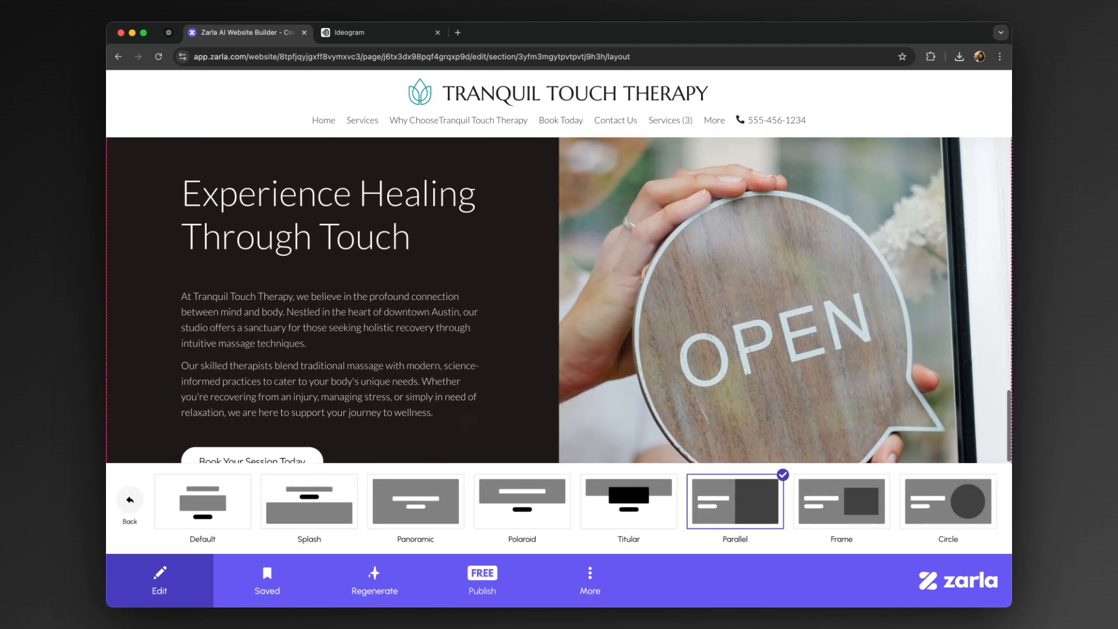
{"action": "left_click", "coordinate": [867, 508]}
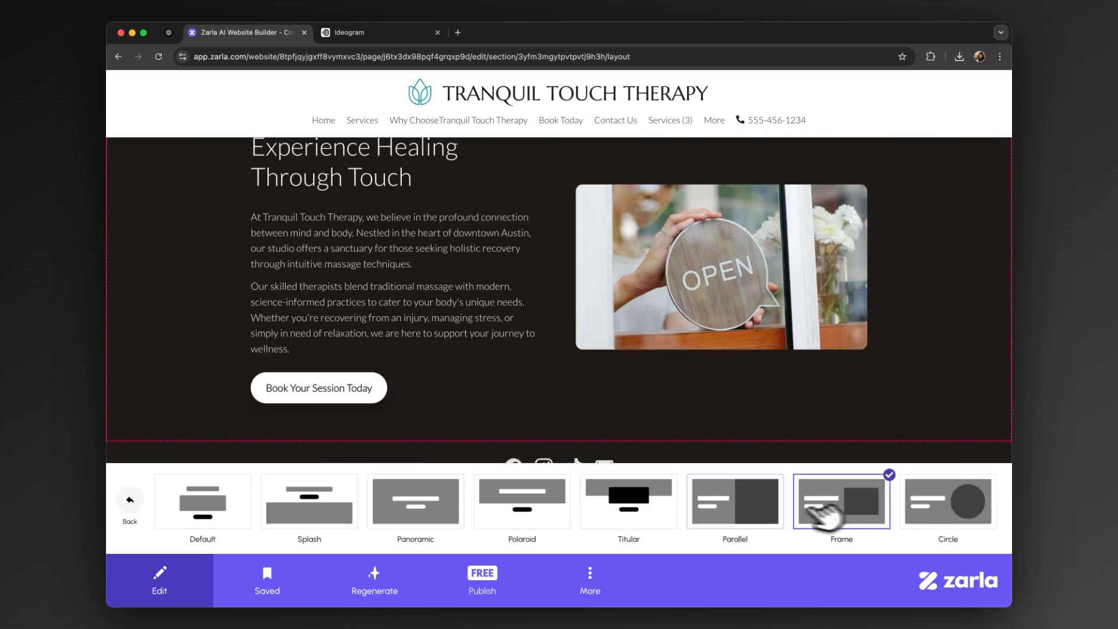
{"action": "left_click", "coordinate": [728, 501]}
{"action": "left_click", "coordinate": [140, 501]}
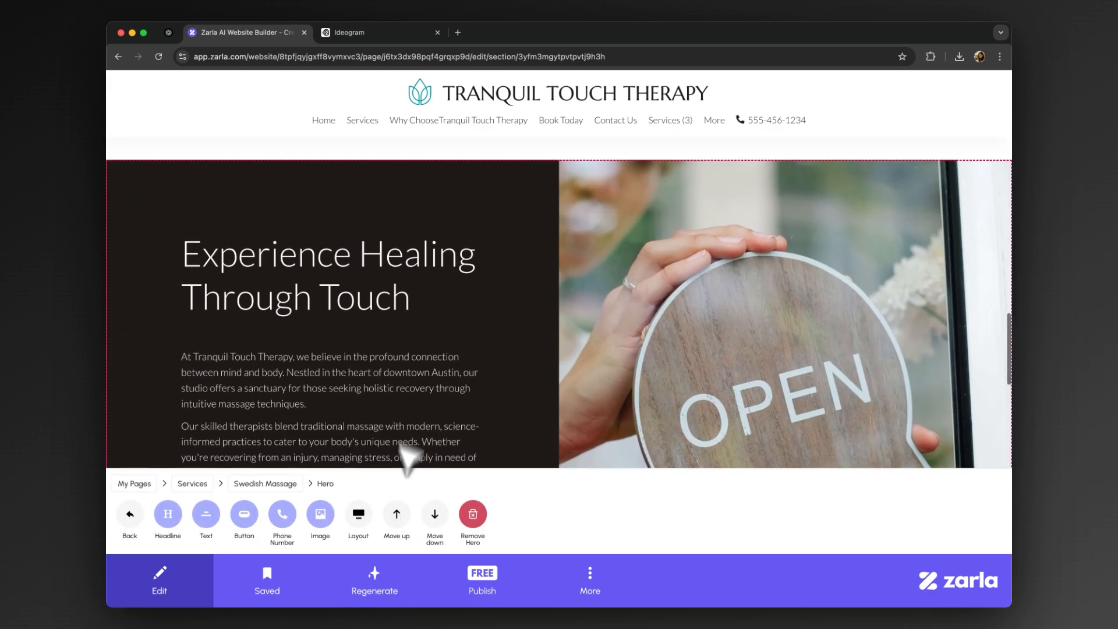
- Clear the new Hero section's body text and save it empty
{"action": "left_click", "coordinate": [206, 513]}
{"action": "key", "text": "ctrl+a"}
{"action": "key", "text": "BackSpace"}
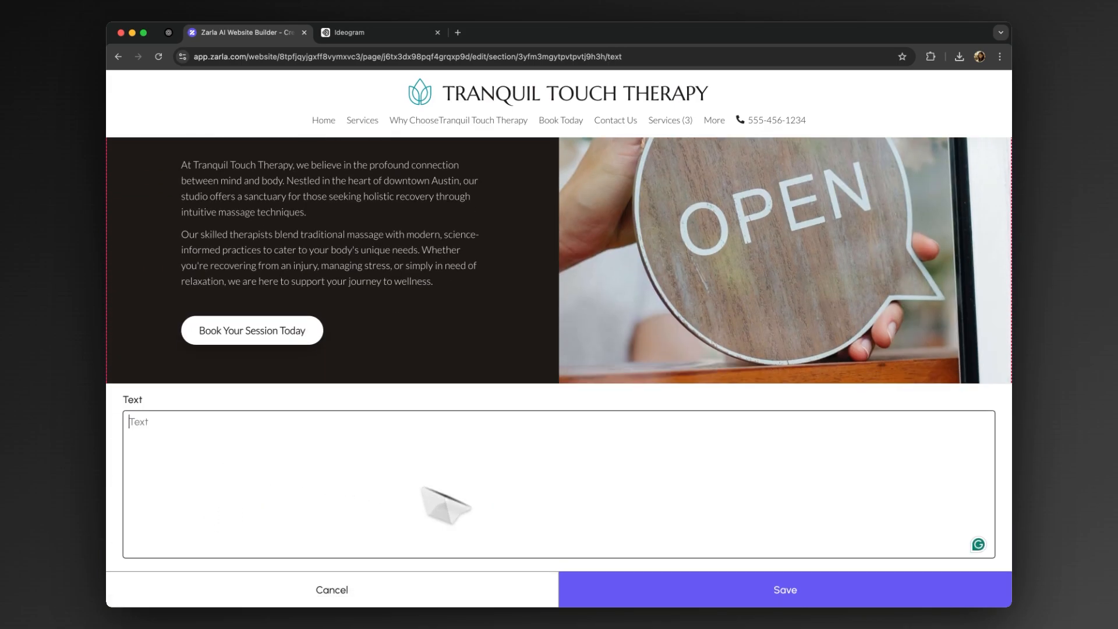
{"action": "left_click", "coordinate": [652, 597]}
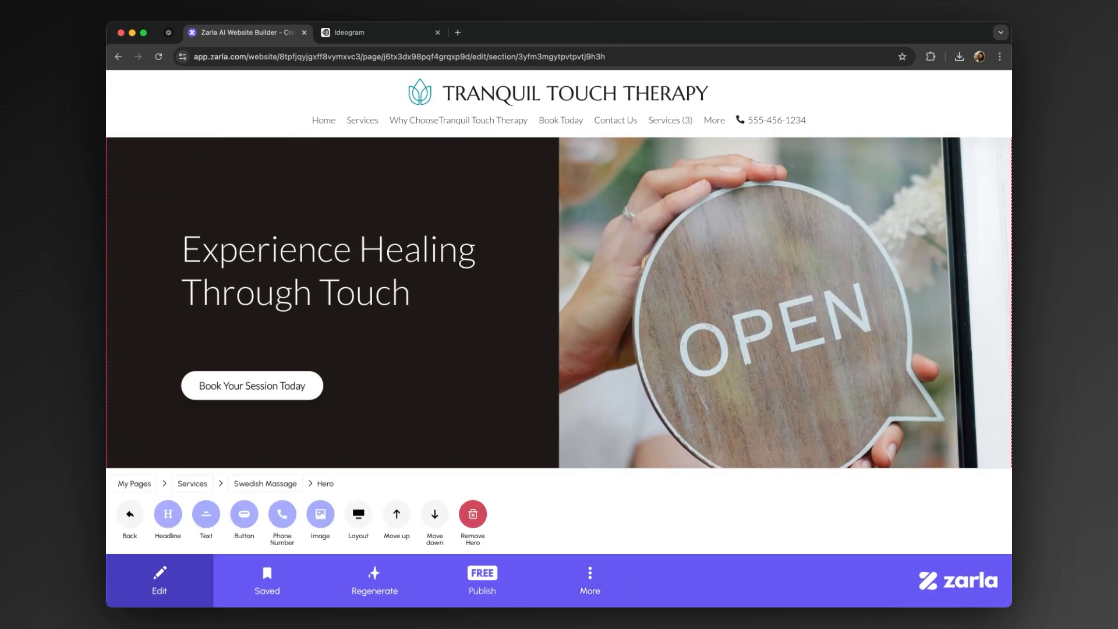
- Upload the hand massage photo as the new Hero image, cropped to the left part of the picture
{"action": "left_click", "coordinate": [320, 514]}
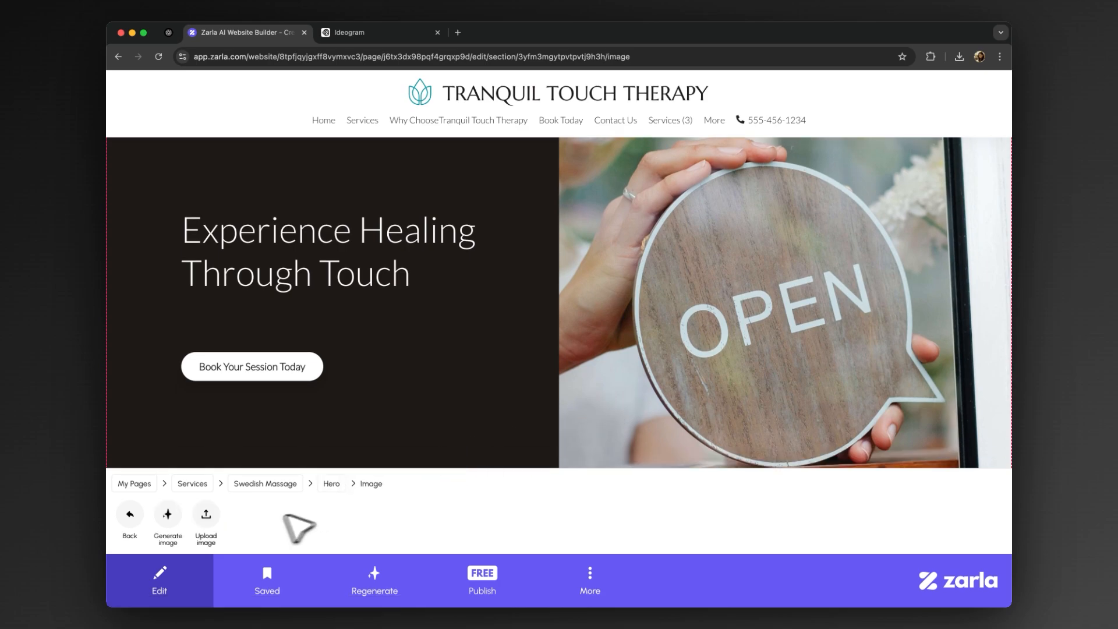
{"action": "left_click", "coordinate": [207, 515]}
{"action": "scroll", "coordinate": [637, 383], "scroll_direction": "down", "scroll_amount": 10}
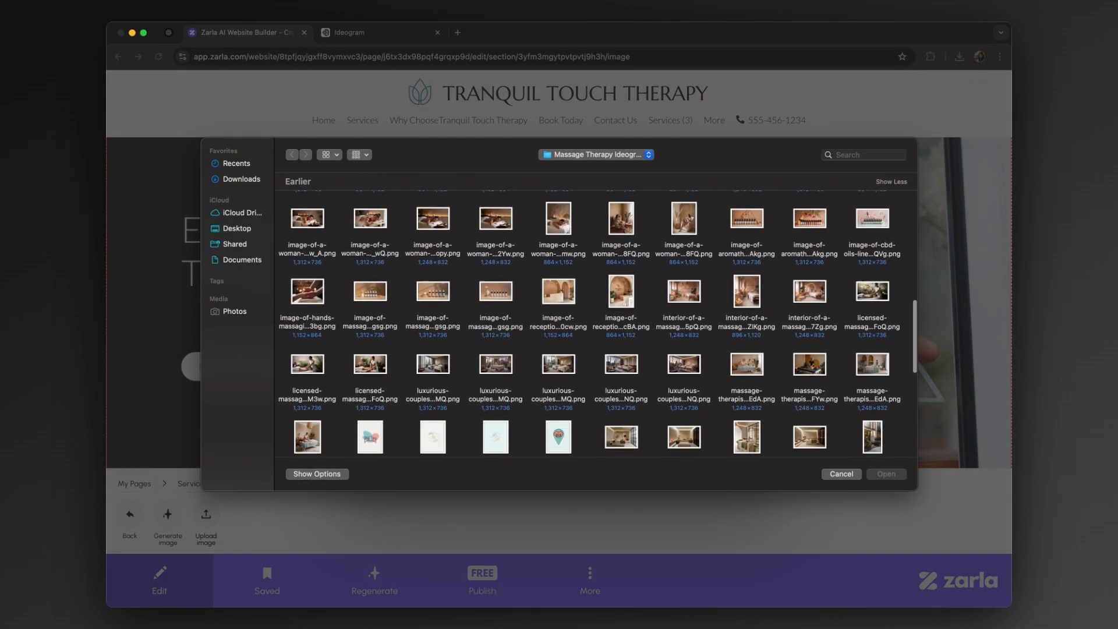
{"action": "left_click", "coordinate": [309, 294]}
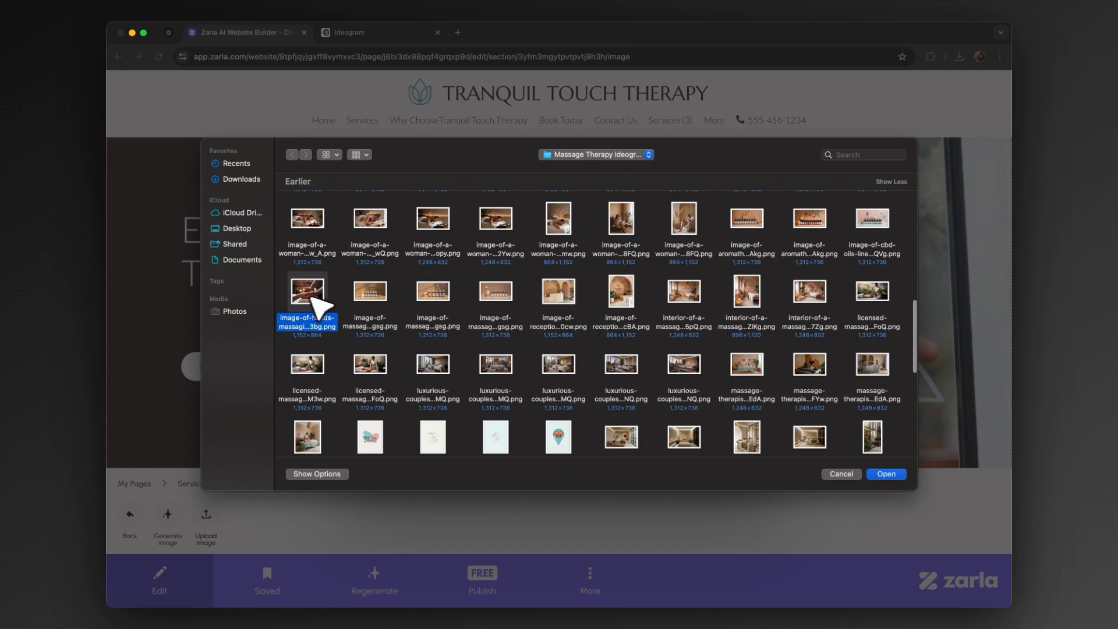
{"action": "left_click", "coordinate": [882, 474]}
{"action": "left_click_drag", "start_coordinate": [638, 349], "coordinate": [589, 354]}
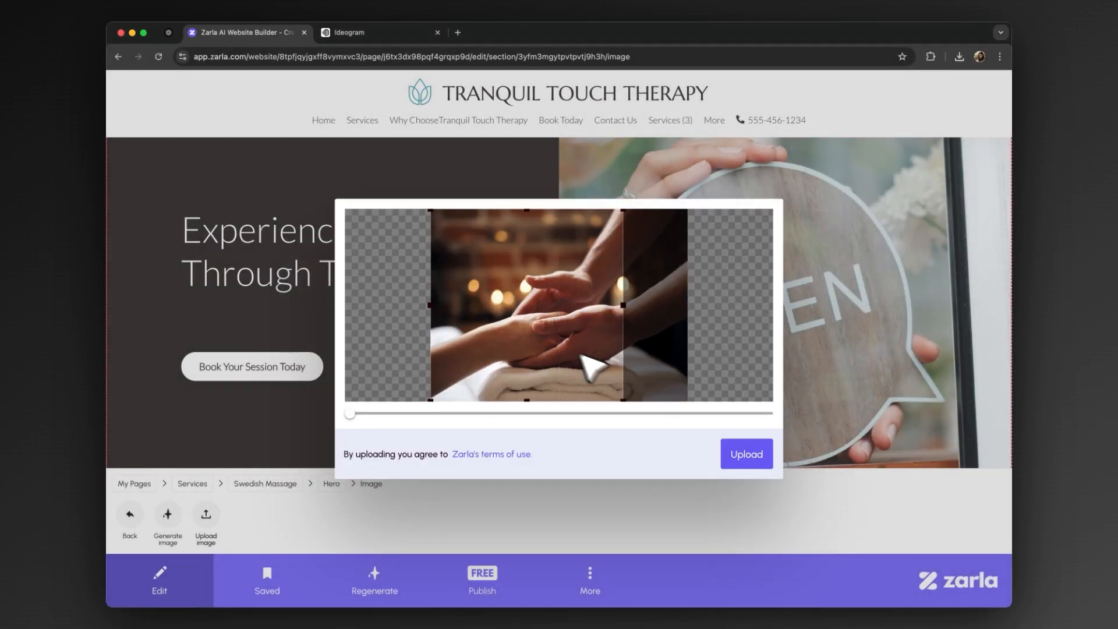
{"action": "left_click", "coordinate": [748, 454]}
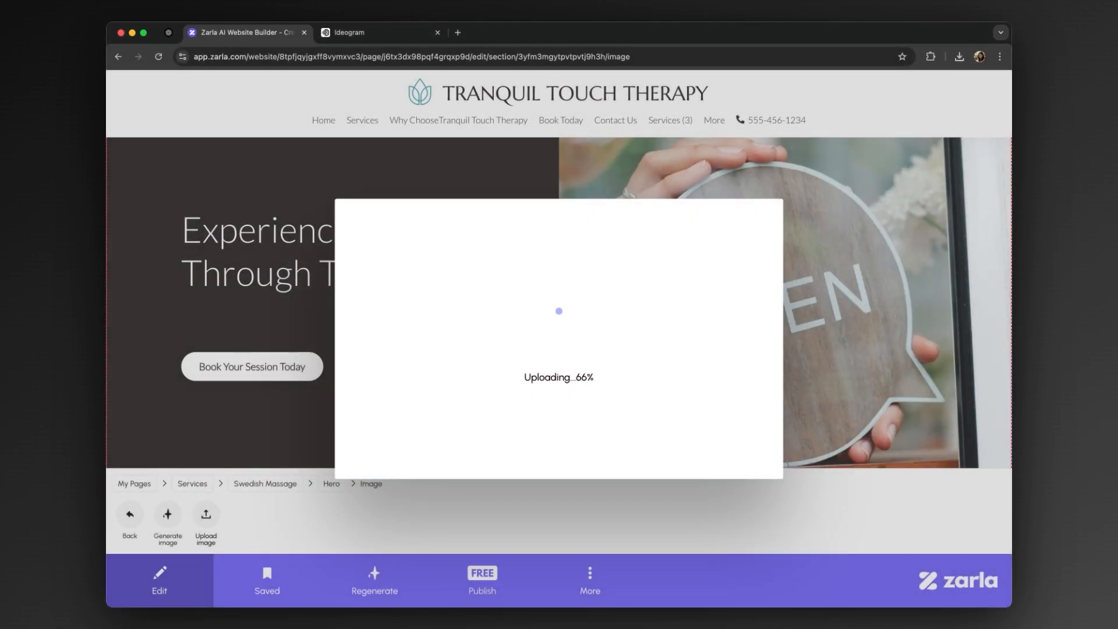
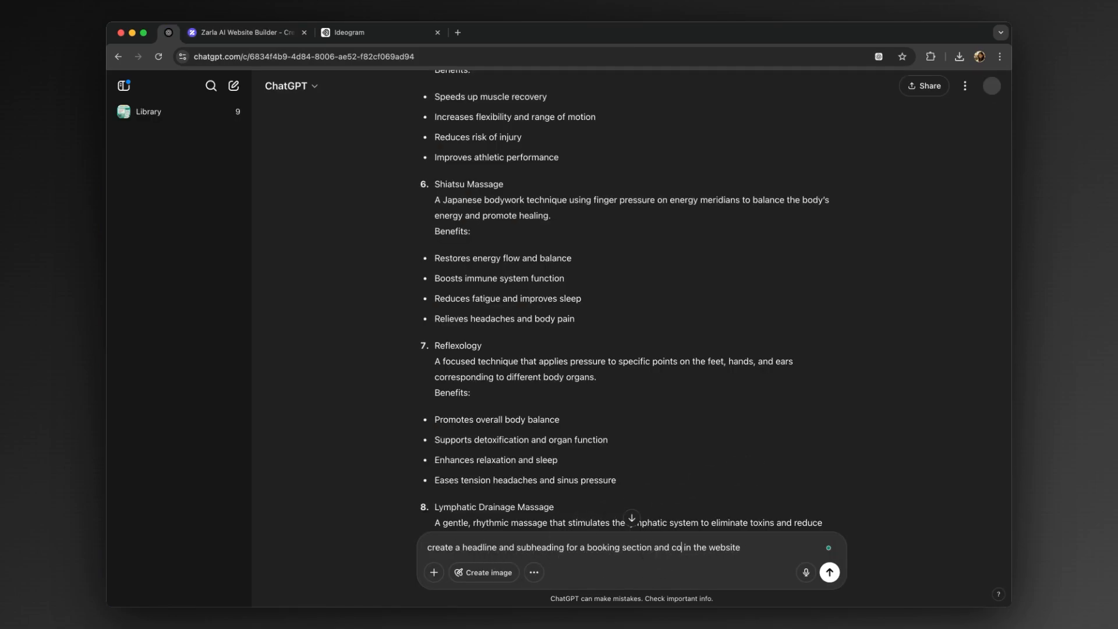
- Have ChatGPT create a headline and subheading for the website's booking and contact us sections, and copy the booking headline
{"action": "left_click", "coordinate": [830, 572]}
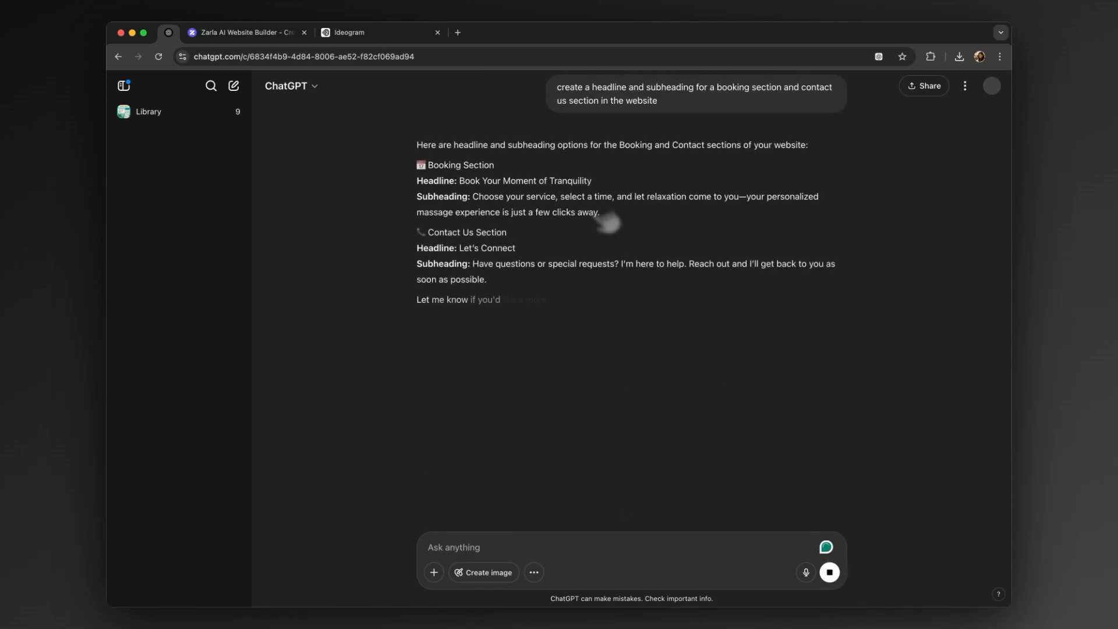
{"action": "left_click_drag", "start_coordinate": [464, 182], "coordinate": [541, 181]}
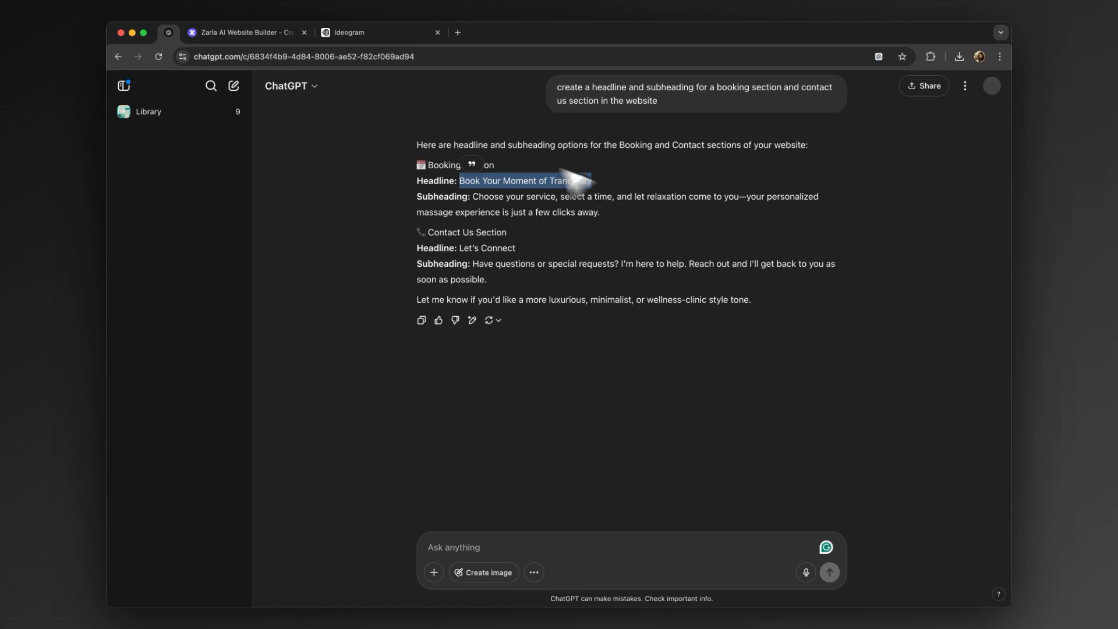
- Switch to Zarla and set the new Hero section's headline to "Book Your Moment of Tranquility"
{"action": "left_click", "coordinate": [284, 36]}
{"action": "left_click", "coordinate": [168, 512]}
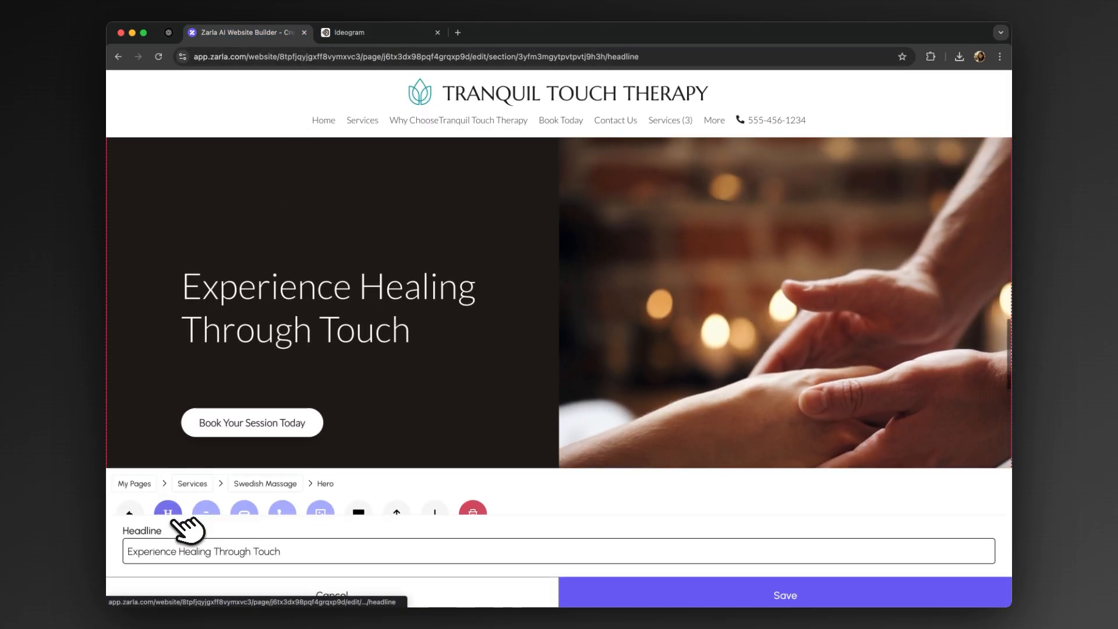
{"action": "triple_click", "coordinate": [170, 547]}
{"action": "key", "text": "BackSpace"}
{"action": "type", "text": "Book Your Moment of Tranquility"}
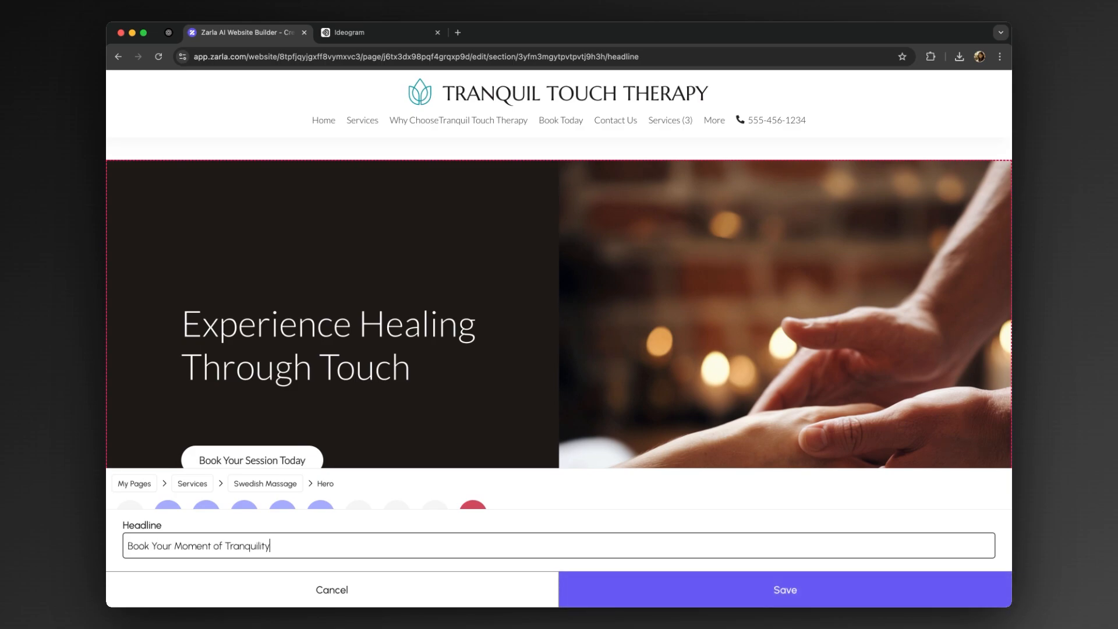
{"action": "left_click", "coordinate": [618, 589]}
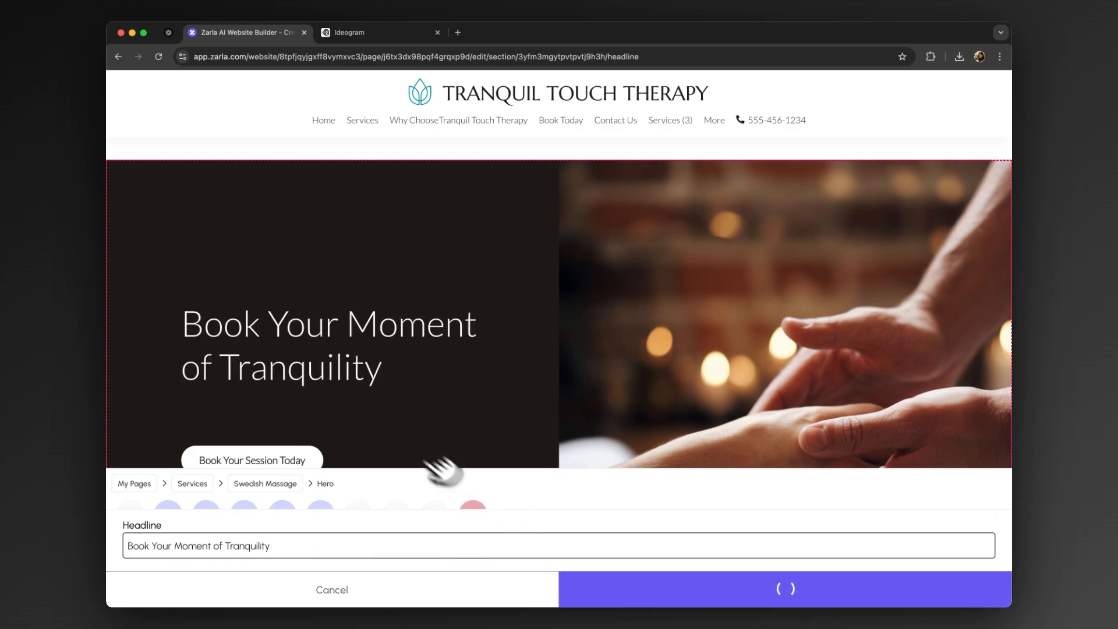
- Copy the booking subheading from ChatGPT into the Hero section's text in Zarla, add spaces around the dash, and save
{"action": "left_click", "coordinate": [168, 33]}
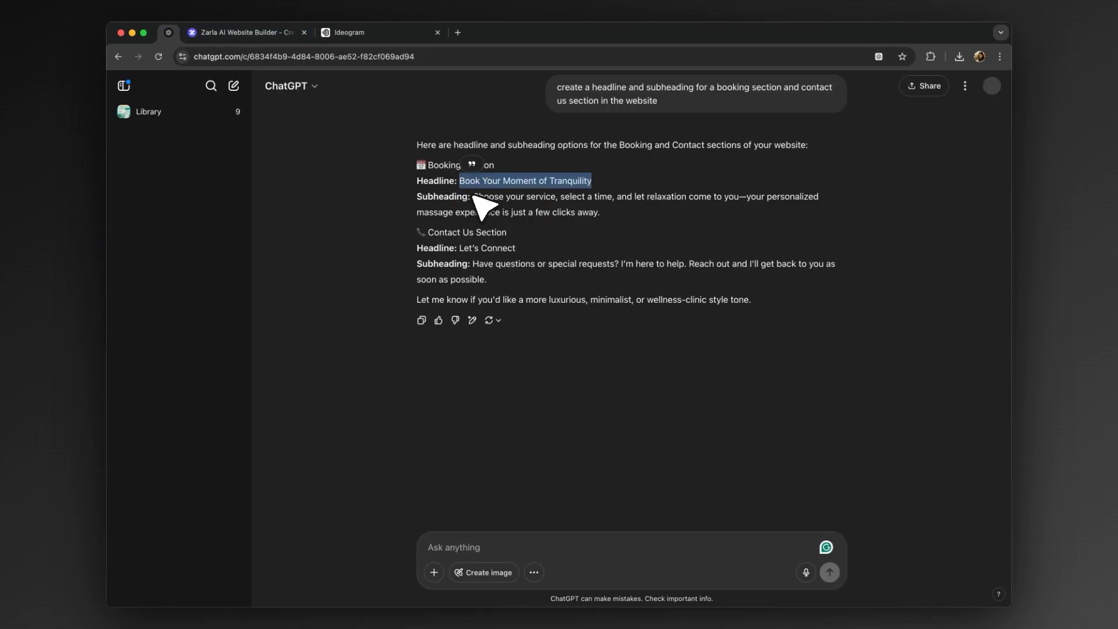
{"action": "left_click_drag", "start_coordinate": [474, 197], "coordinate": [558, 208]}
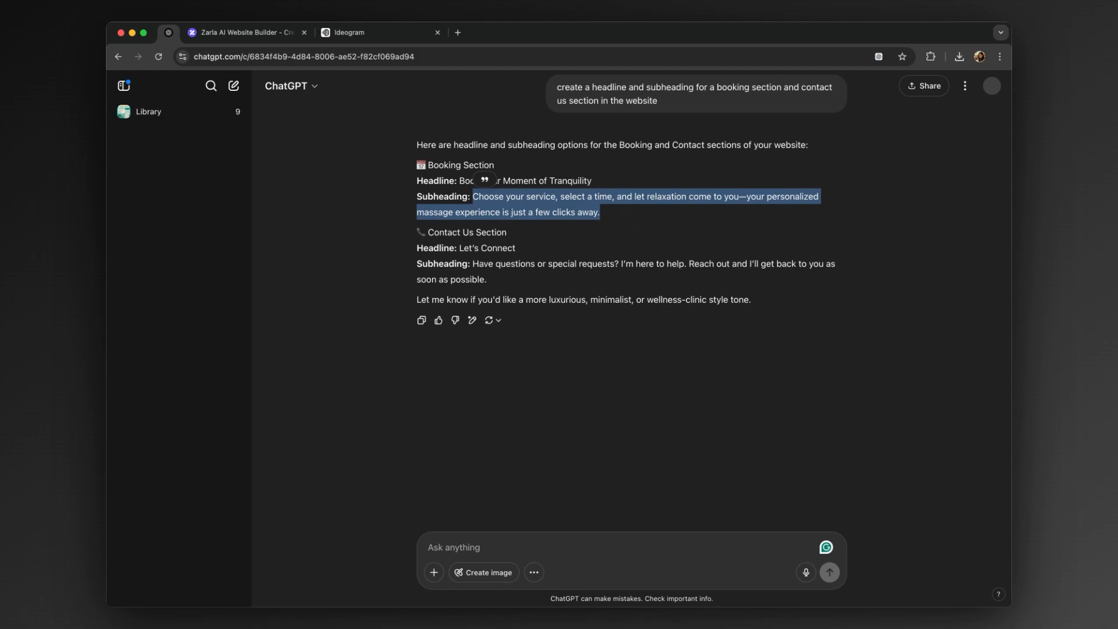
{"action": "left_click", "coordinate": [263, 32]}
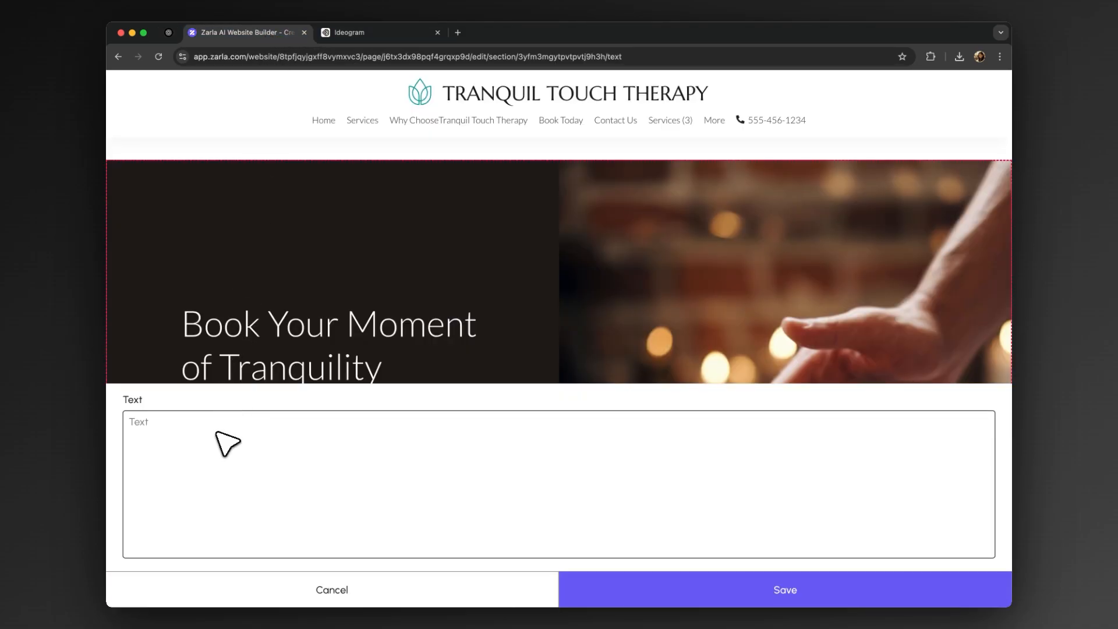
{"action": "type", "text": "Choose your service, select a time, and let relaxation come to you—your personalized massage experience is just a few clicks away."}
{"action": "left_click", "coordinate": [419, 420]}
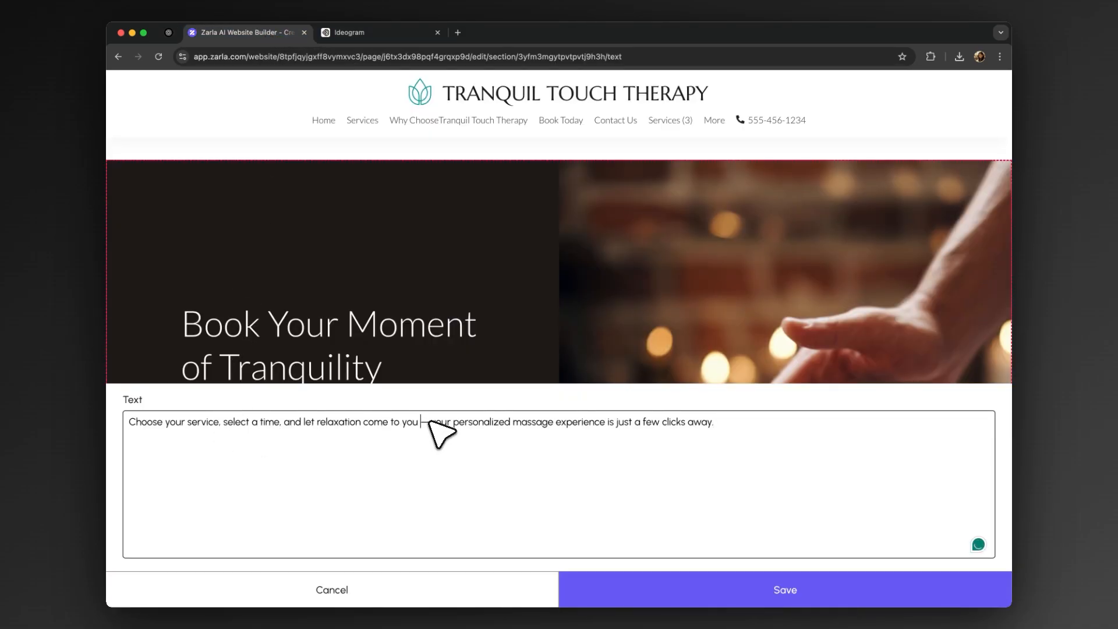
{"action": "left_click", "coordinate": [429, 422]}
{"action": "left_click", "coordinate": [630, 591]}
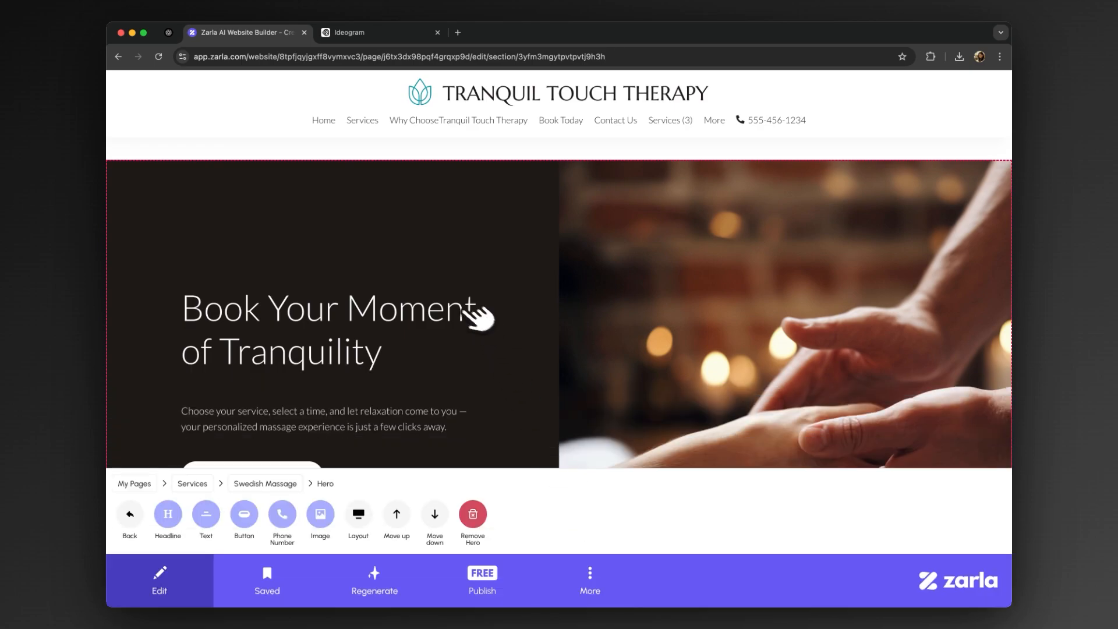
- Copy the contact headline from ChatGPT and set the Contact section's headline in Zarla to "Let's Connect"
{"action": "left_click", "coordinate": [169, 32]}
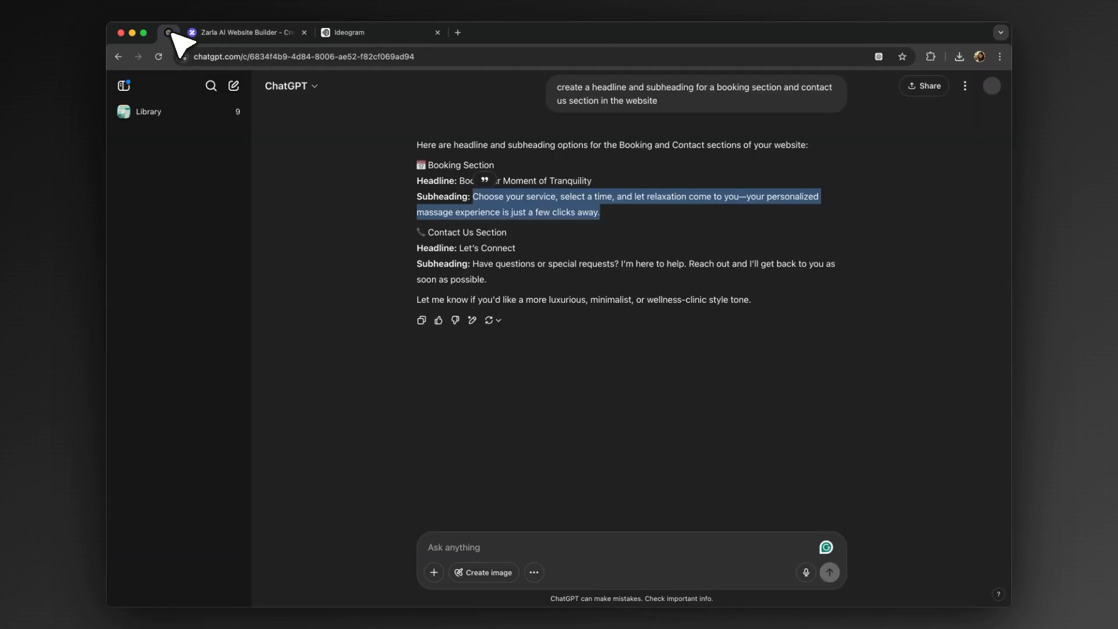
{"action": "scroll", "coordinate": [450, 248], "scroll_direction": "down", "scroll_amount": 1}
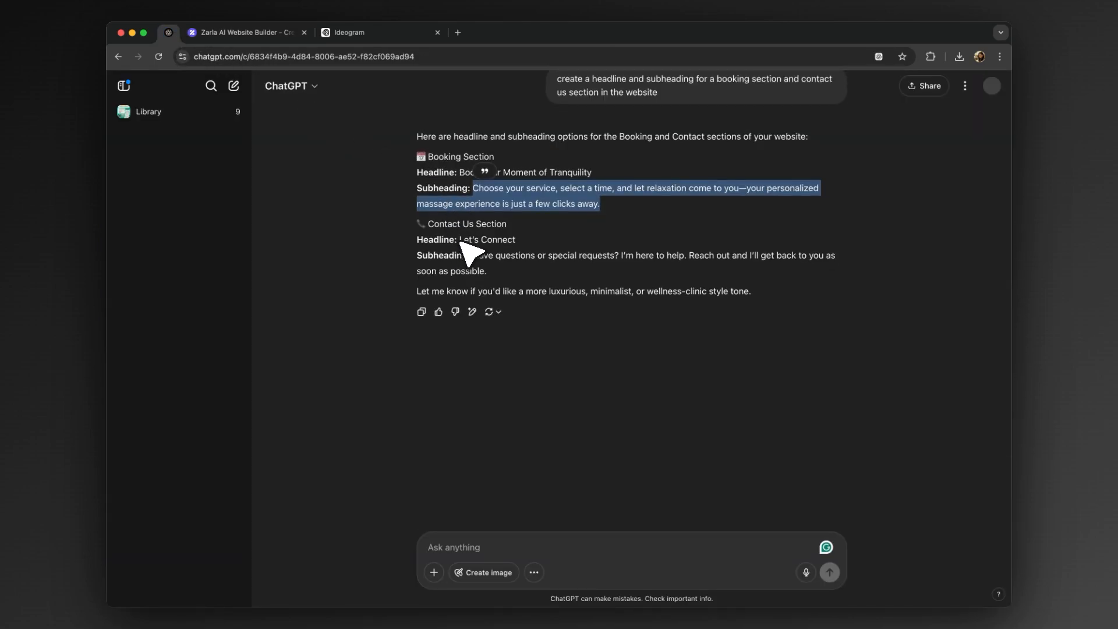
{"action": "left_click_drag", "start_coordinate": [460, 240], "coordinate": [541, 243]}
{"action": "left_click", "coordinate": [265, 33]}
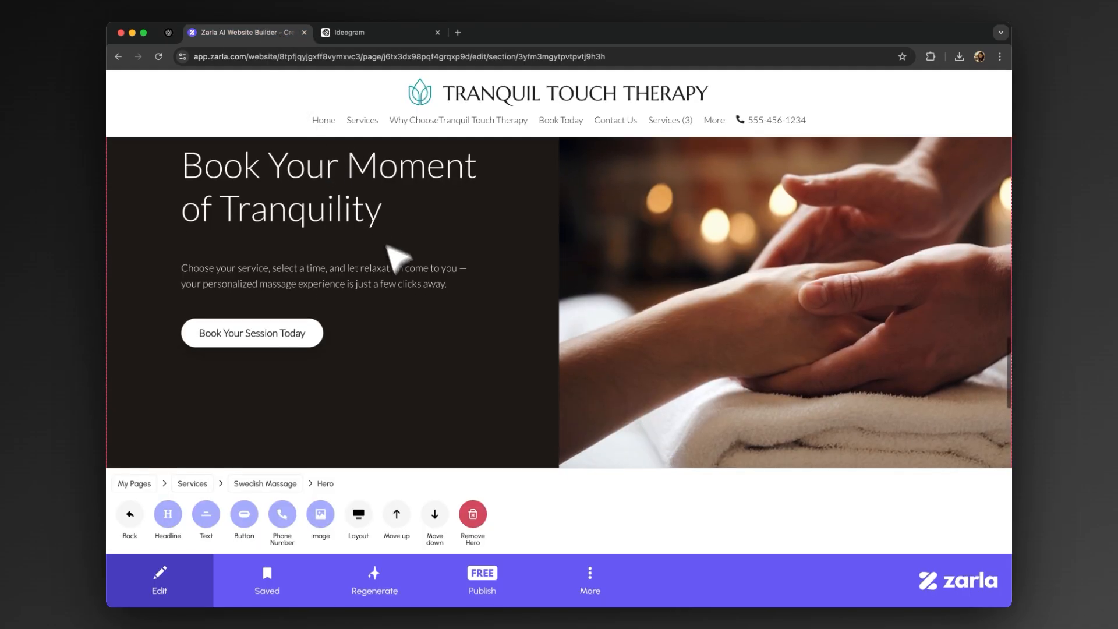
{"action": "scroll", "coordinate": [414, 285], "scroll_direction": "down", "scroll_amount": 5}
{"action": "left_click", "coordinate": [413, 246]}
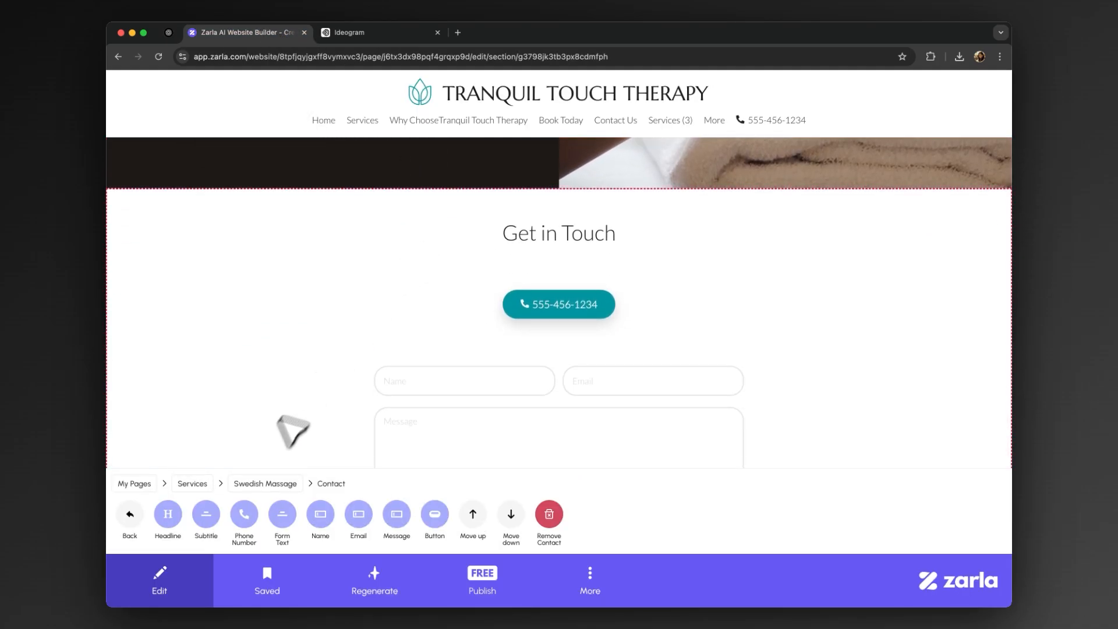
{"action": "left_click", "coordinate": [168, 514]}
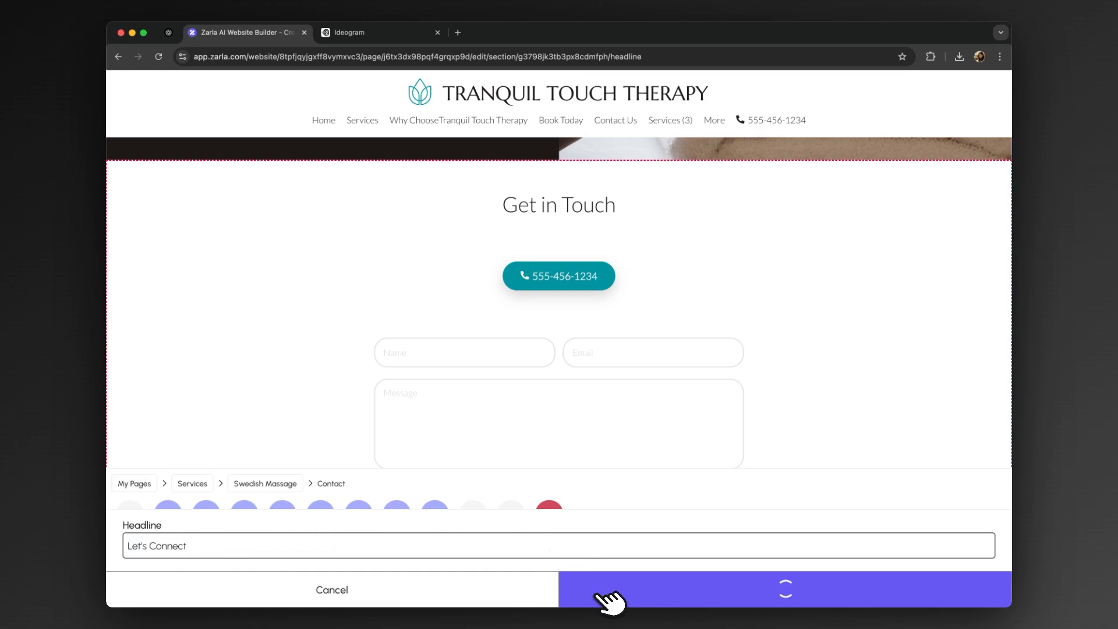
- Copy ChatGPT's contact subheading, beginning "Have questions or special requests?", into the Contact section's subtitle in Zarla and save
{"action": "left_click", "coordinate": [244, 511]}
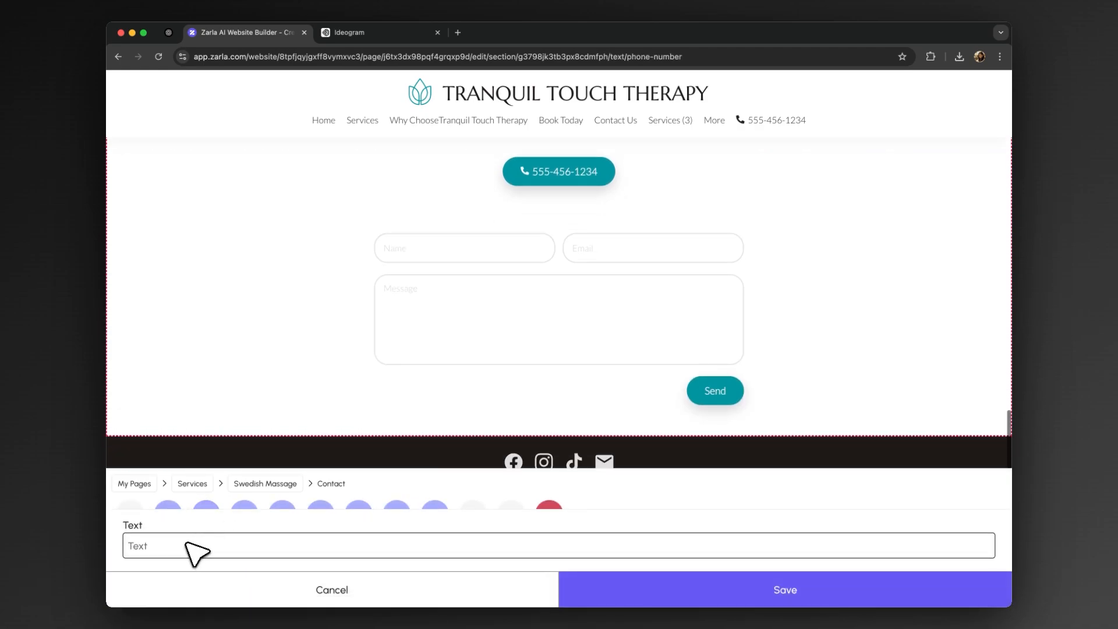
{"action": "left_click", "coordinate": [169, 33]}
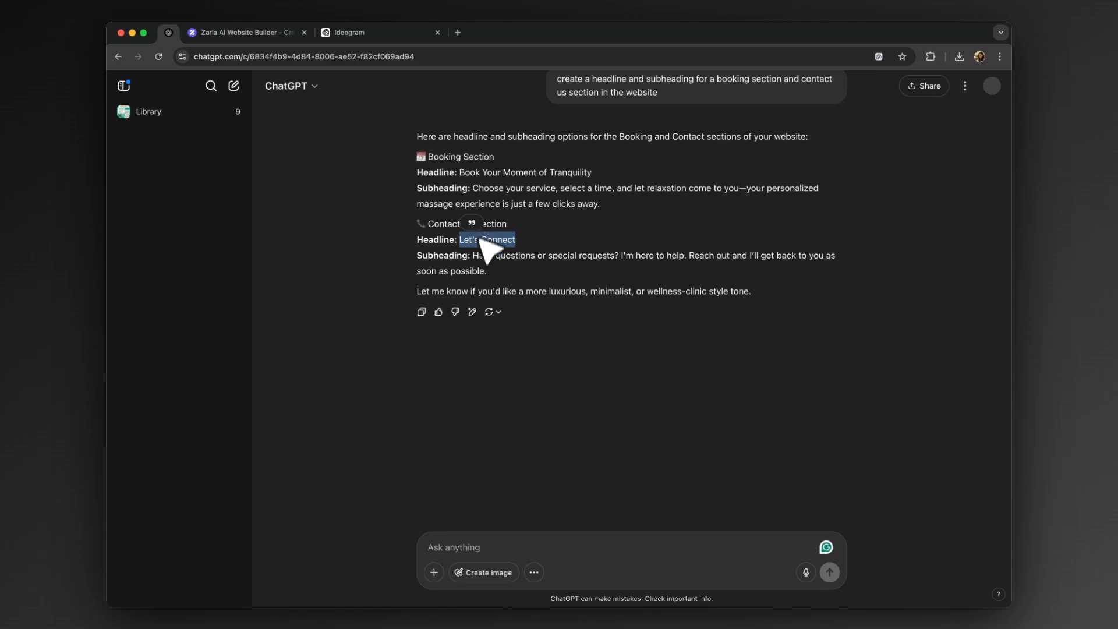
{"action": "left_click_drag", "start_coordinate": [489, 255], "coordinate": [502, 271]}
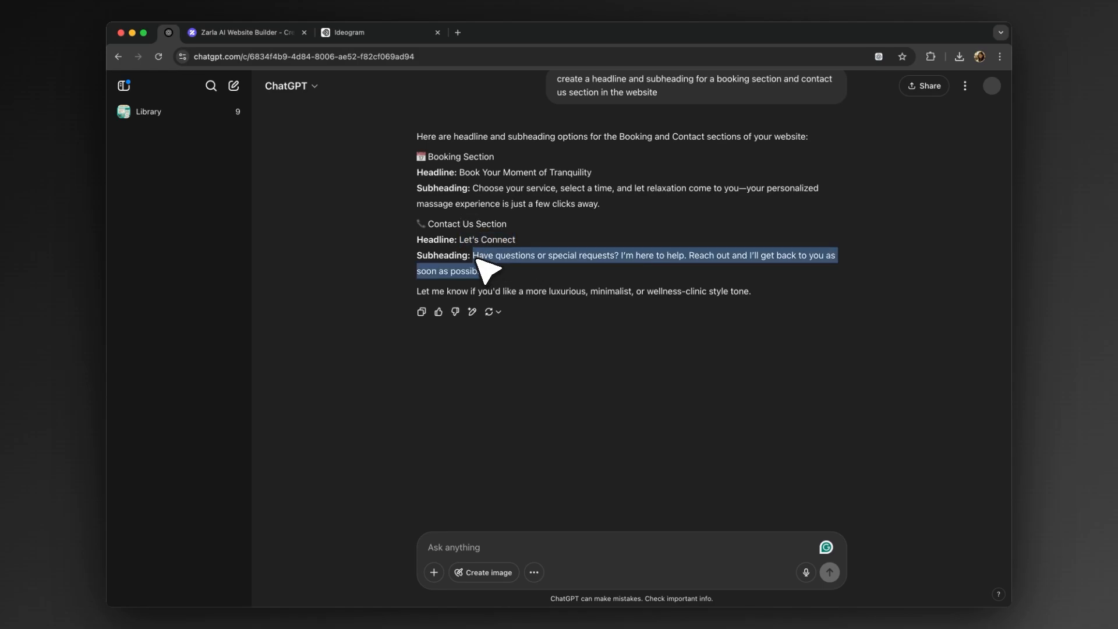
{"action": "left_click", "coordinate": [271, 33]}
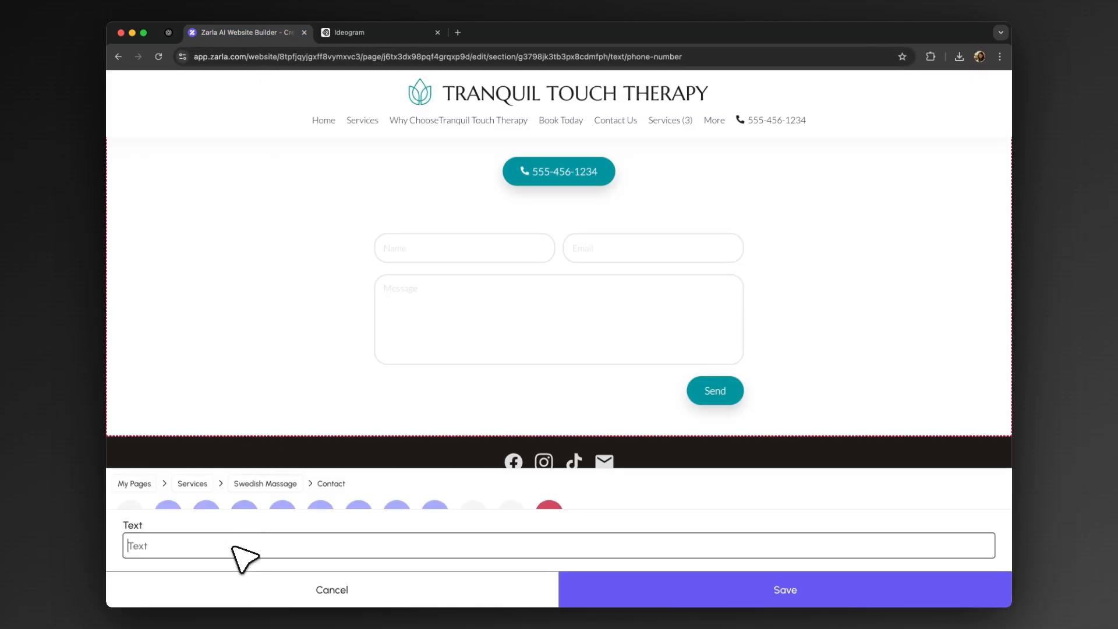
{"action": "type", "text": "Have questions or special requests? I'm here to help. Reach out and I'll get back to you as soon as possible."}
{"action": "left_click", "coordinate": [724, 590]}
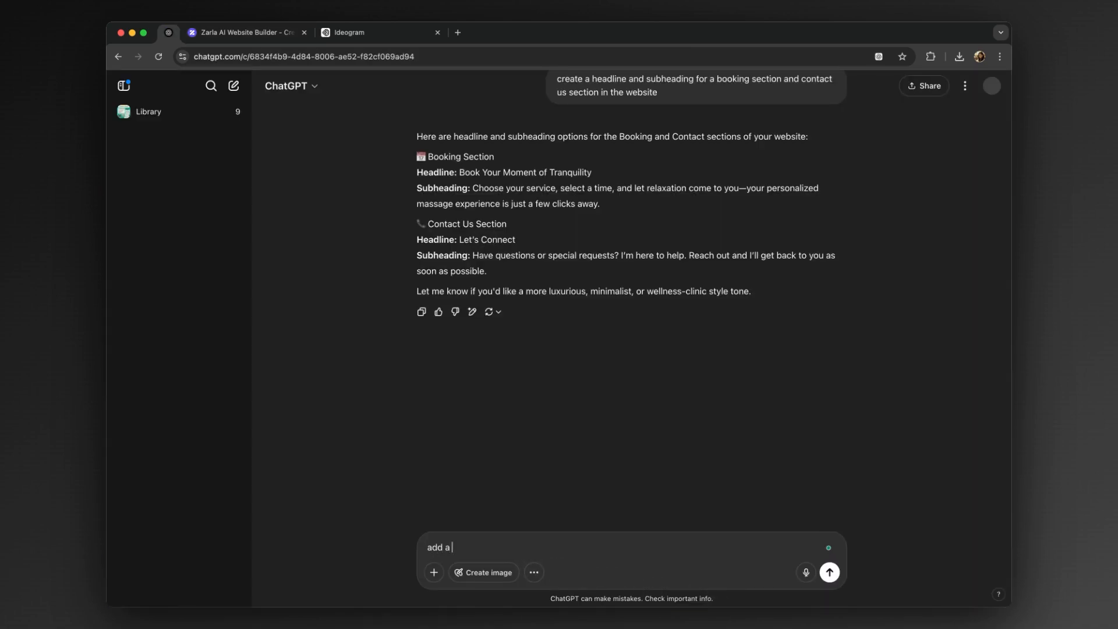
- Ask ChatGPT to "add a text for fill out form" and copy the paragraph beginning "Whether you have questions"
{"action": "type", "text": "form"}
{"action": "key", "text": "Return"}
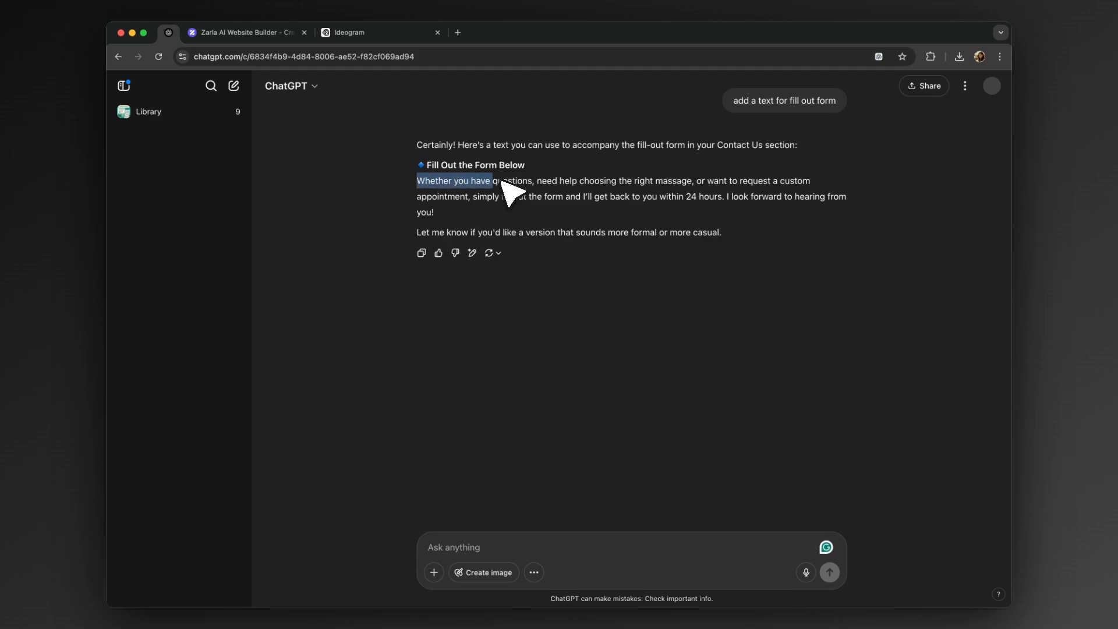
{"action": "left_click_drag", "start_coordinate": [502, 181], "coordinate": [658, 208]}
{"action": "key", "text": "super+c"}
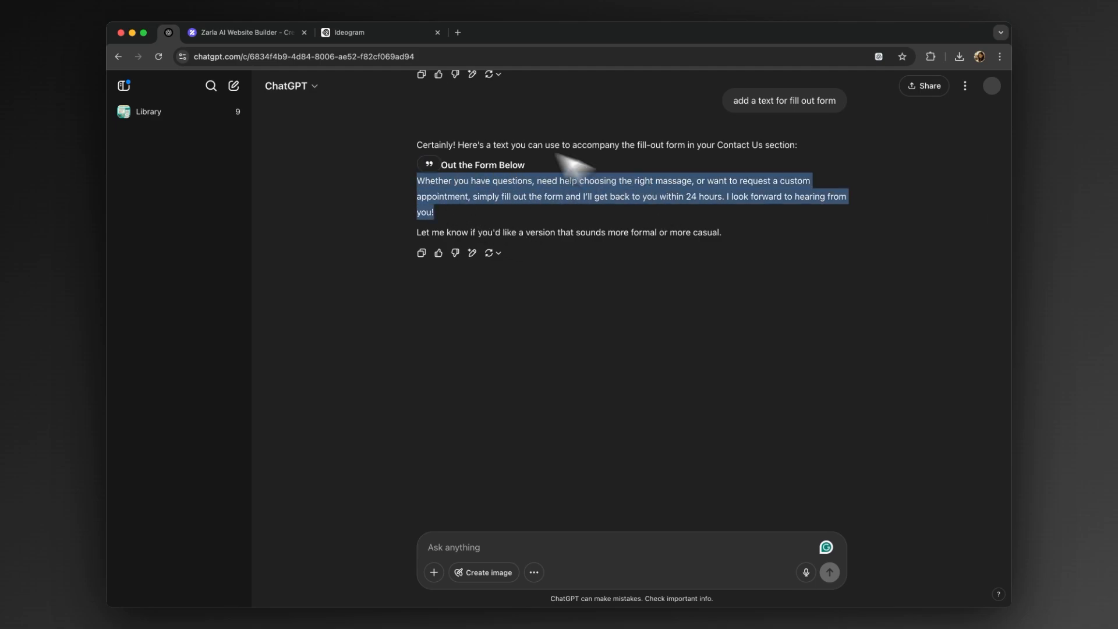
- Switch to Zarla, paste the copied paragraph as the Contact section's form text, and save it
{"action": "left_click", "coordinate": [255, 33]}
{"action": "left_click", "coordinate": [283, 514]}
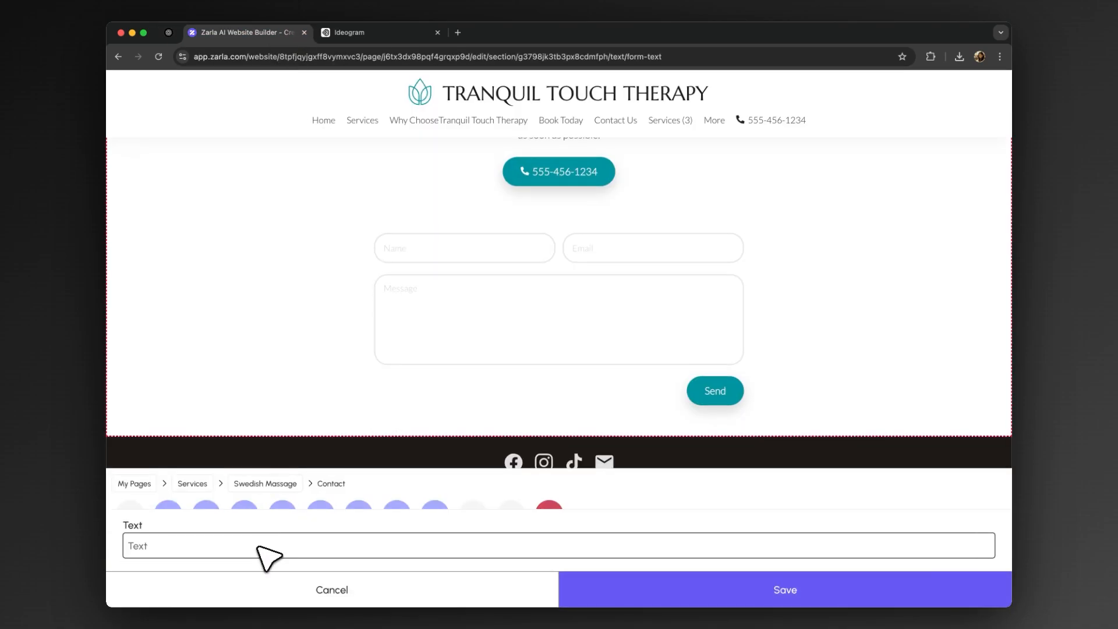
{"action": "left_click", "coordinate": [256, 546]}
{"action": "key", "text": "super+v"}
{"action": "scroll", "coordinate": [559, 546], "scroll_direction": "right", "scroll_amount": 1}
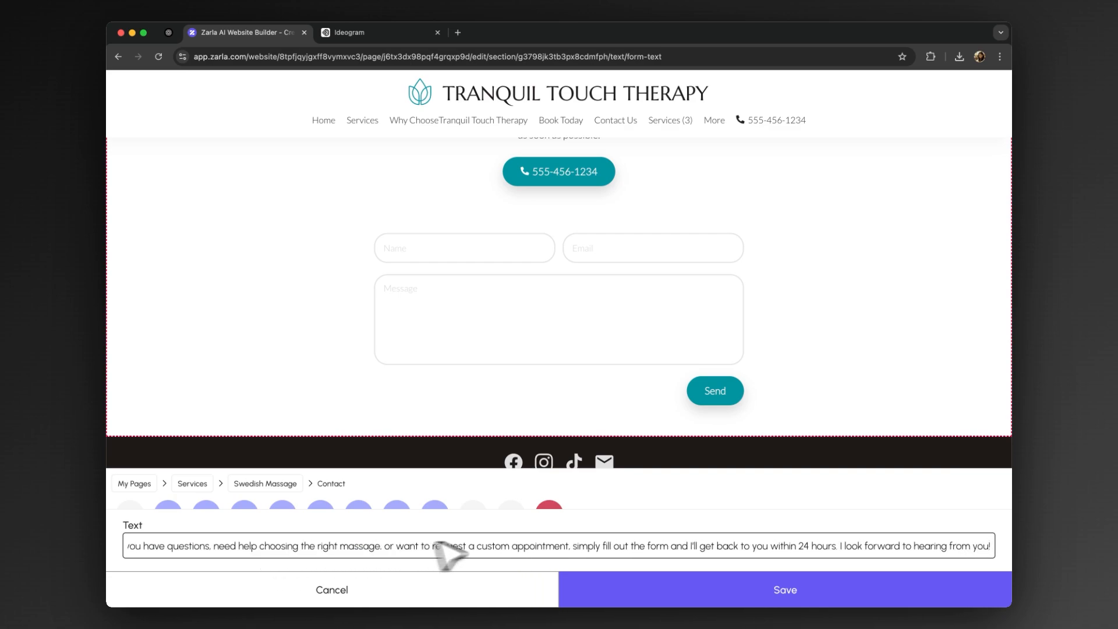
{"action": "left_click", "coordinate": [707, 592]}
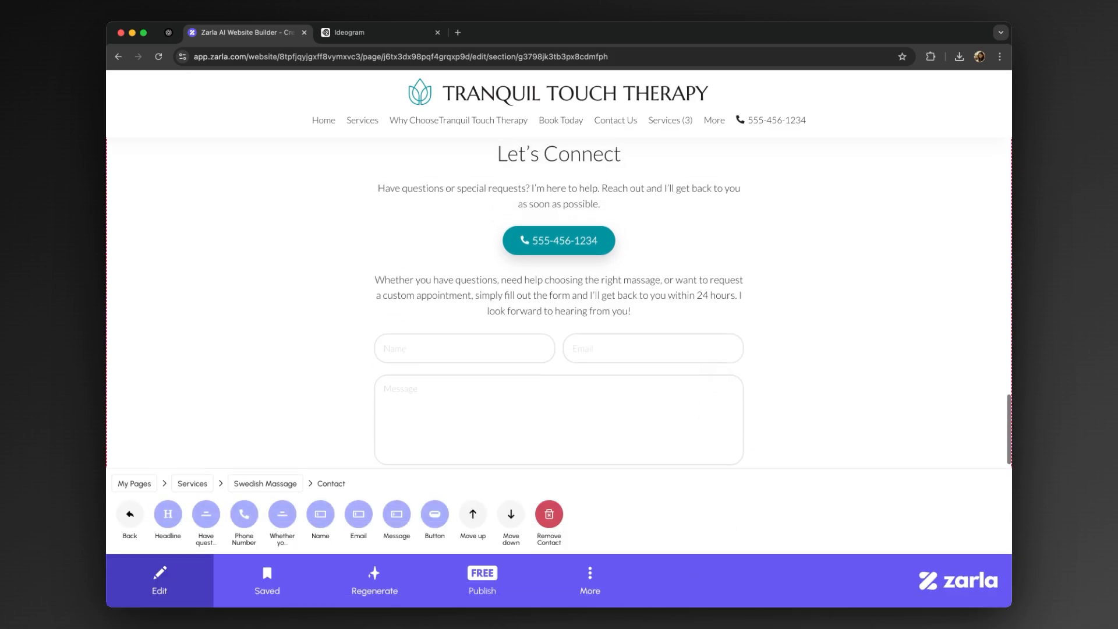
- Return to the home page's Services section, generate a page for the Deep Tissue Massage service, and open it
{"action": "left_click", "coordinate": [130, 514]}
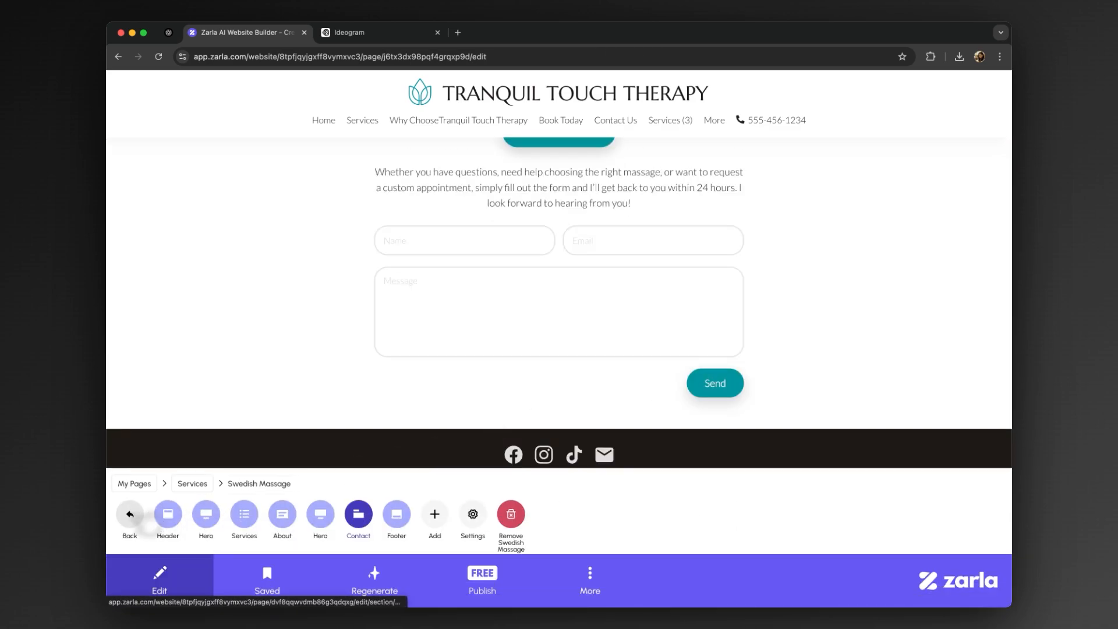
{"action": "left_click", "coordinate": [130, 514]}
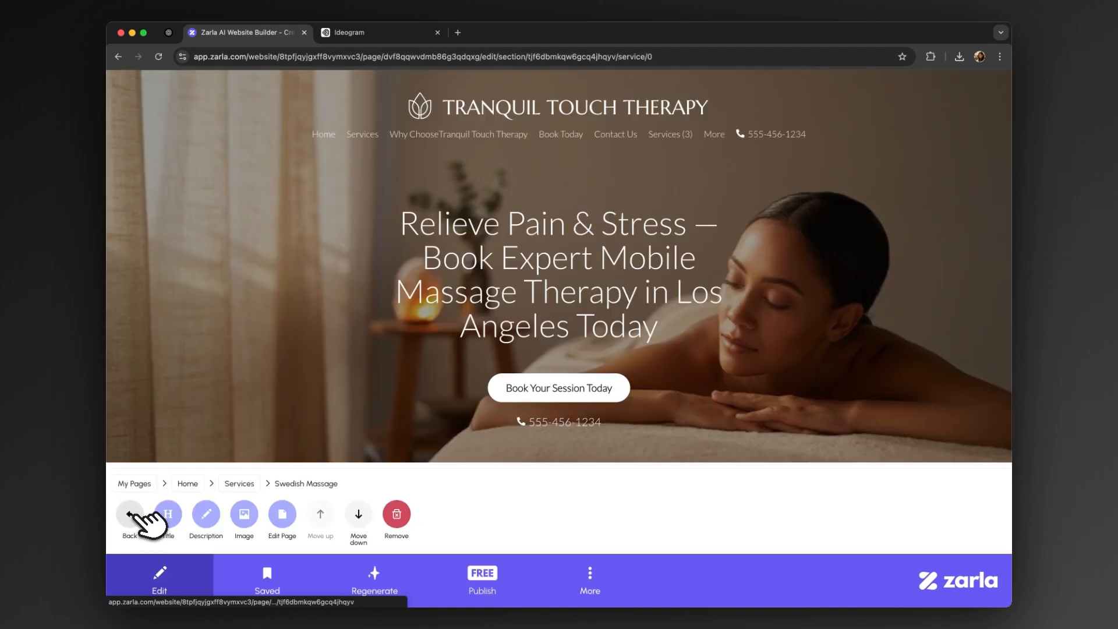
{"action": "left_click", "coordinate": [129, 513]}
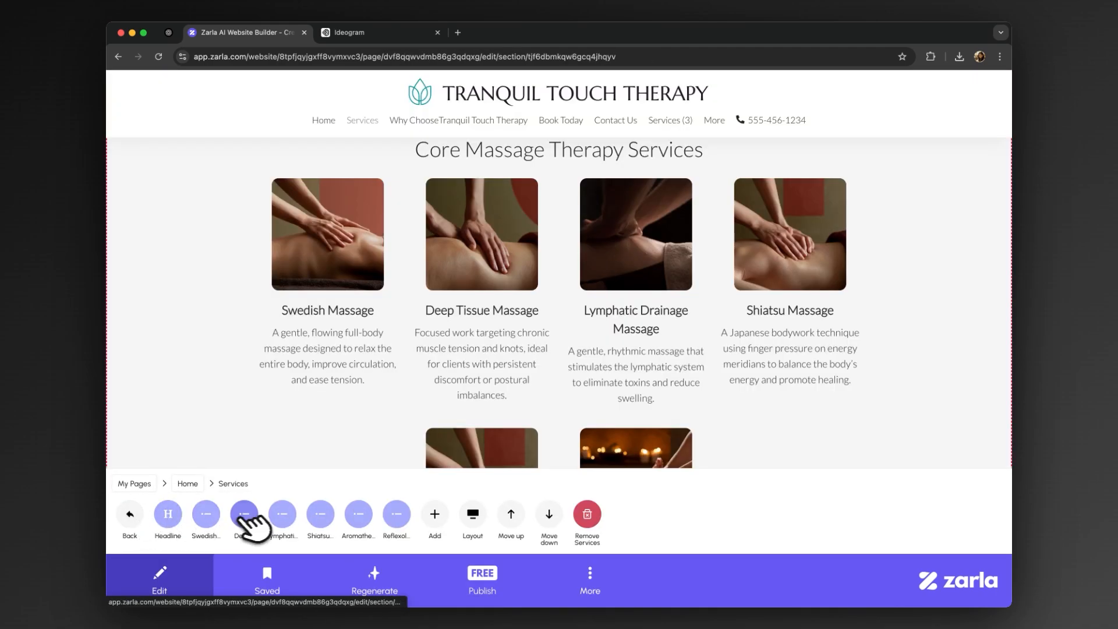
{"action": "left_click", "coordinate": [246, 514]}
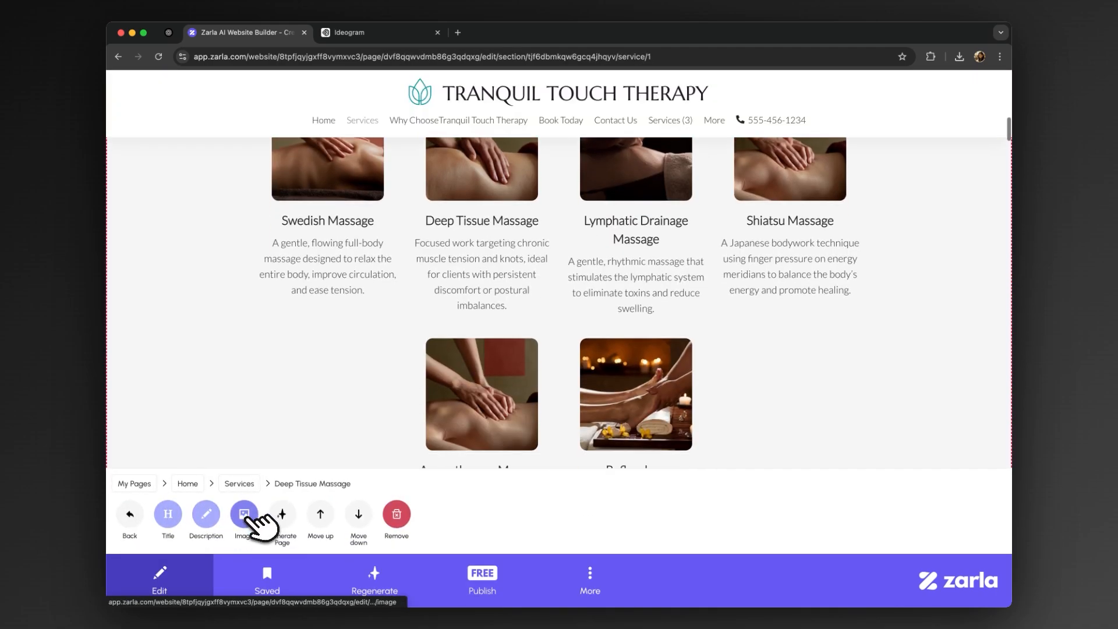
{"action": "left_click", "coordinate": [283, 515]}
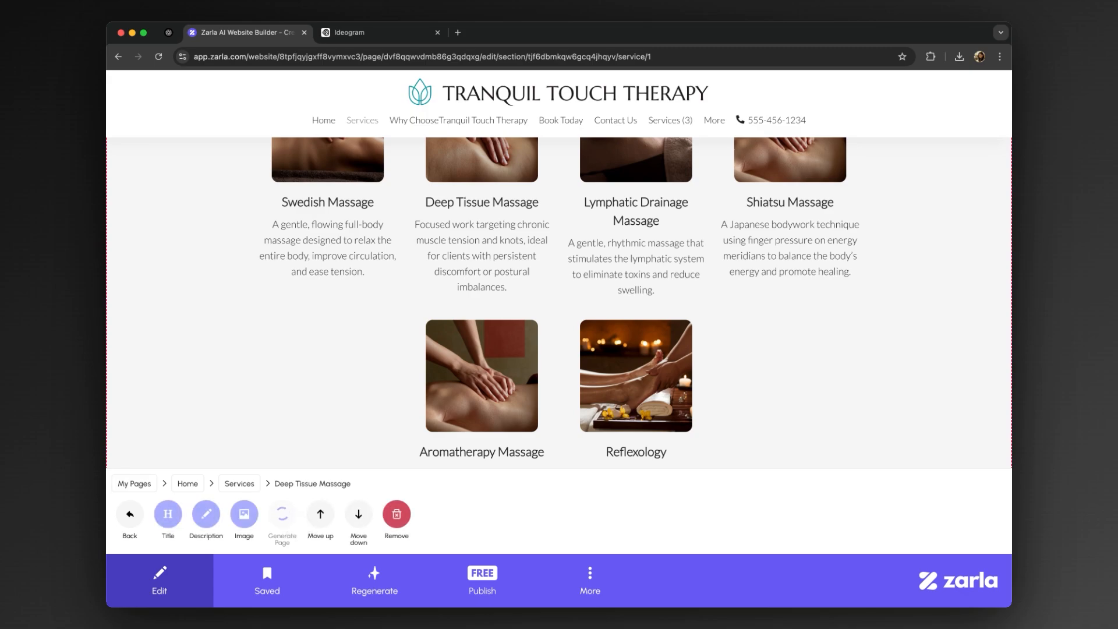
{"action": "left_click", "coordinate": [282, 514]}
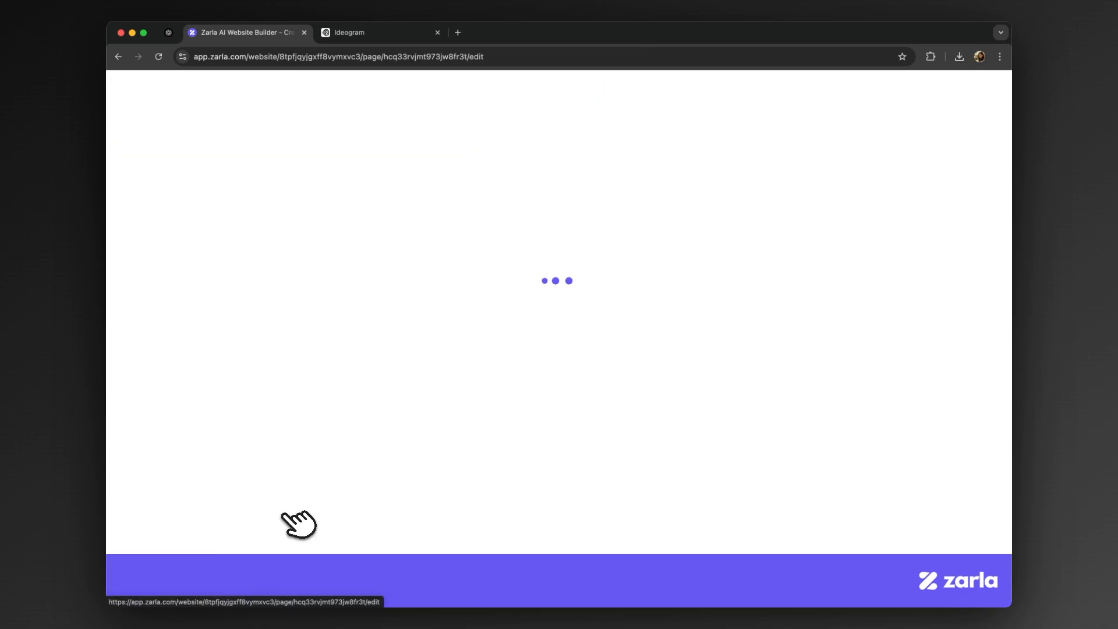
- Review the generated Deep Tissue Massage page and change its Hero section layout to Panoramic
{"action": "scroll", "coordinate": [428, 437], "scroll_direction": "down", "scroll_amount": 15}
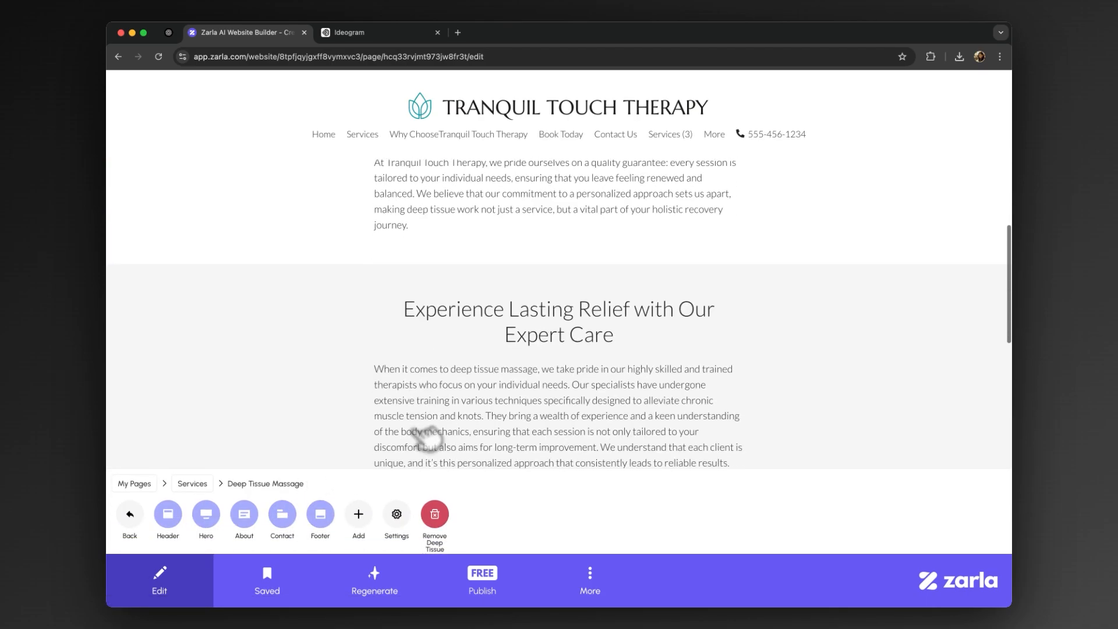
{"action": "scroll", "coordinate": [428, 437], "scroll_direction": "up", "scroll_amount": 10}
{"action": "scroll", "coordinate": [426, 438], "scroll_direction": "up", "scroll_amount": 2}
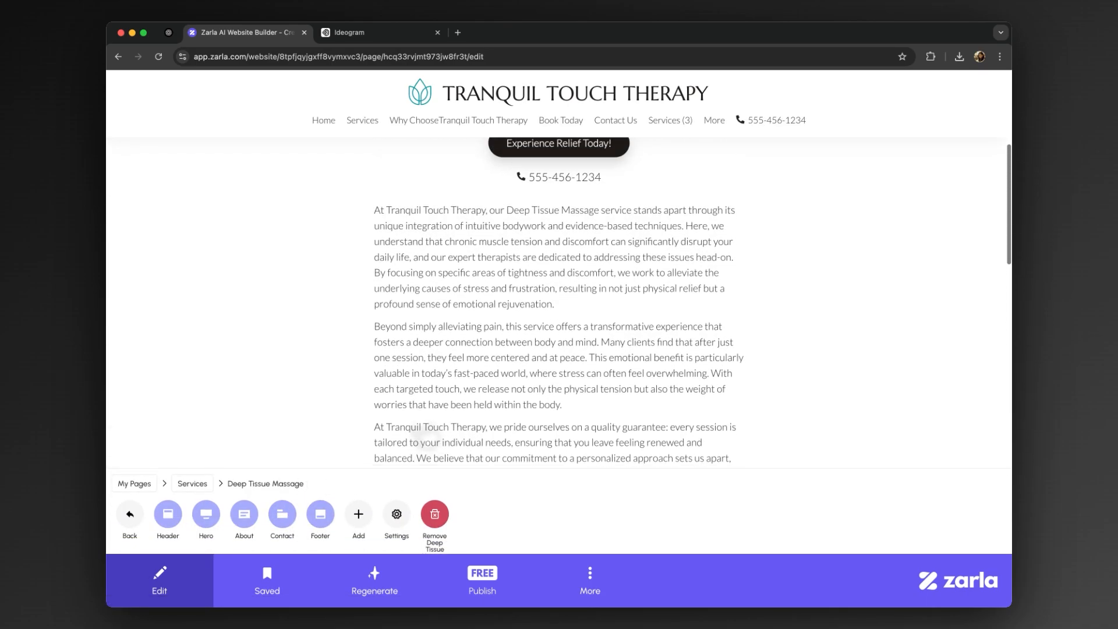
{"action": "scroll", "coordinate": [530, 436], "scroll_direction": "up", "scroll_amount": 3}
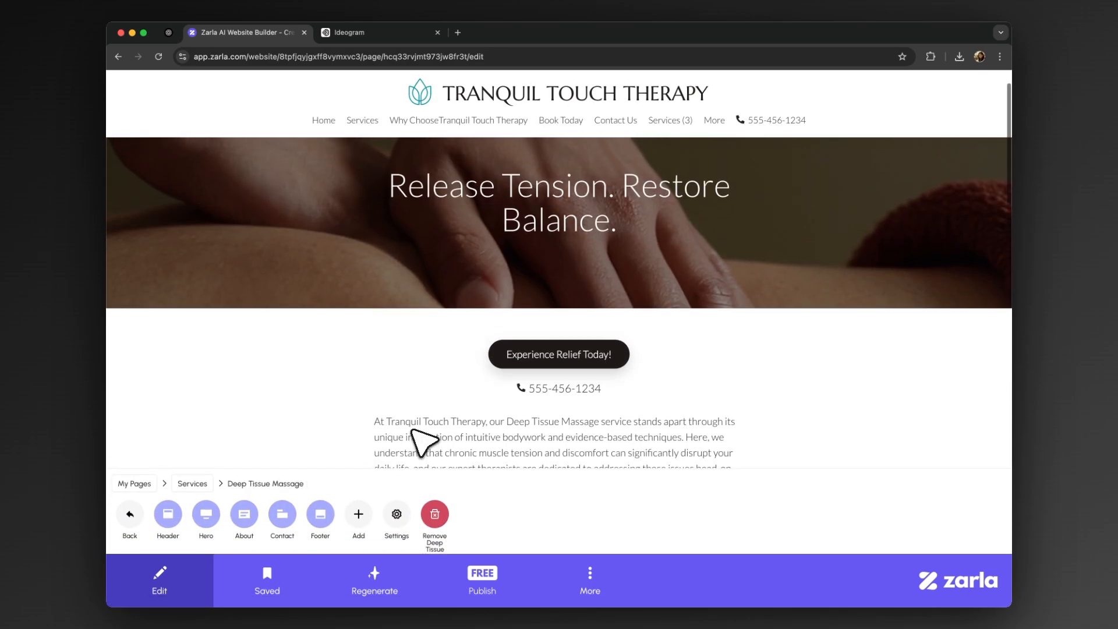
{"action": "left_click", "coordinate": [206, 514]}
{"action": "left_click", "coordinate": [362, 515]}
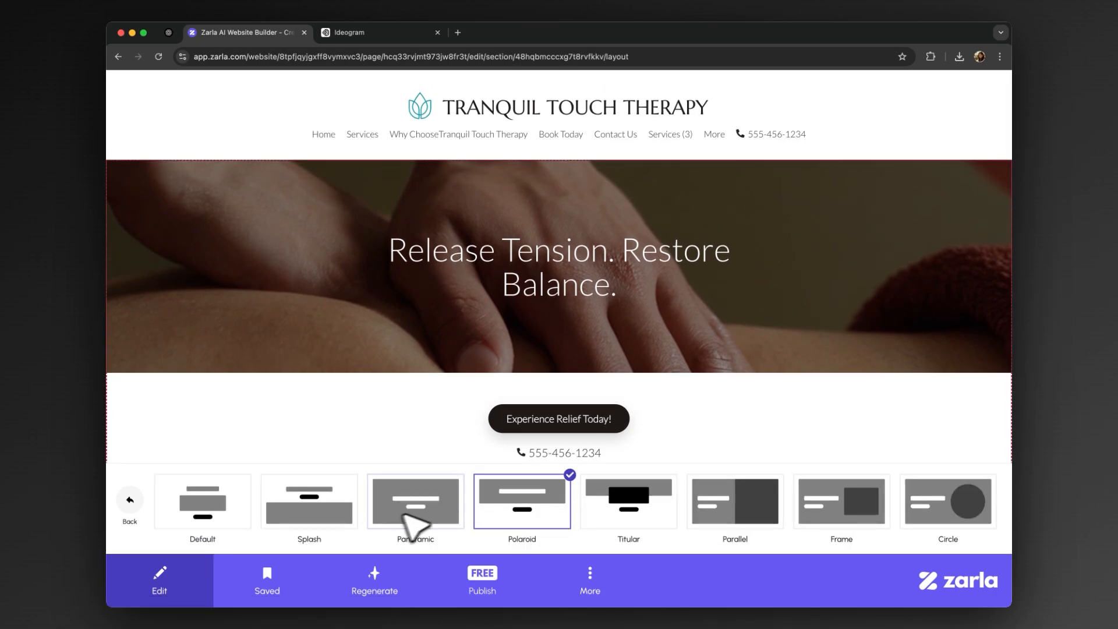
{"action": "left_click", "coordinate": [415, 512]}
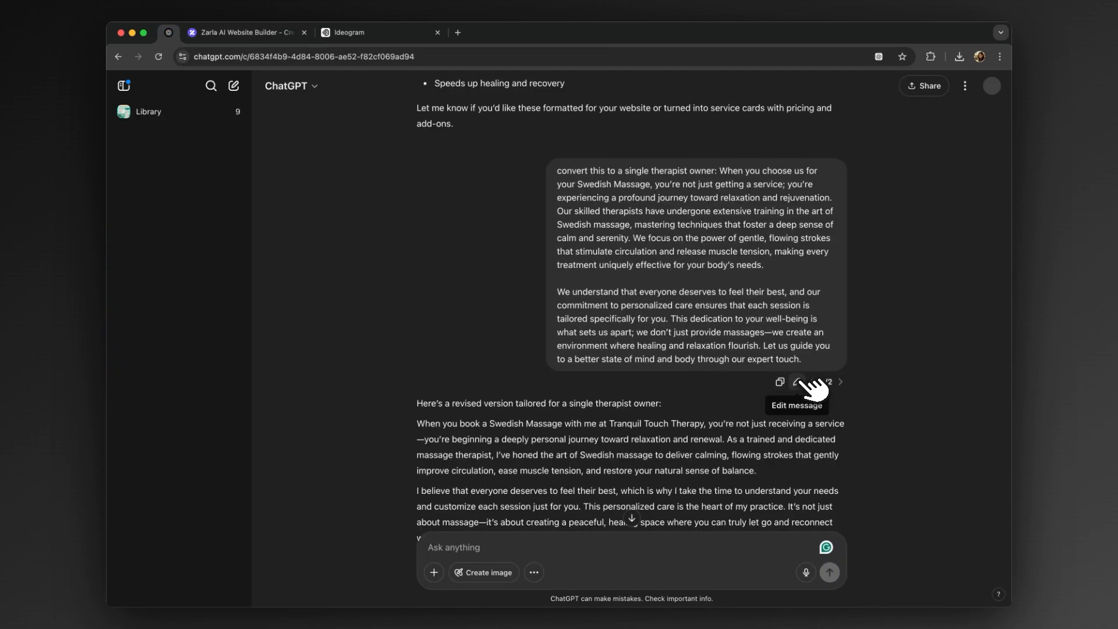
- Have ChatGPT convert the Hero text to a single therapist owner, then replace the Hero text in Zarla with spaced dashes and save
{"action": "left_click", "coordinate": [797, 382]}
{"action": "key", "text": "super+v"}
{"action": "left_click", "coordinate": [821, 432]}
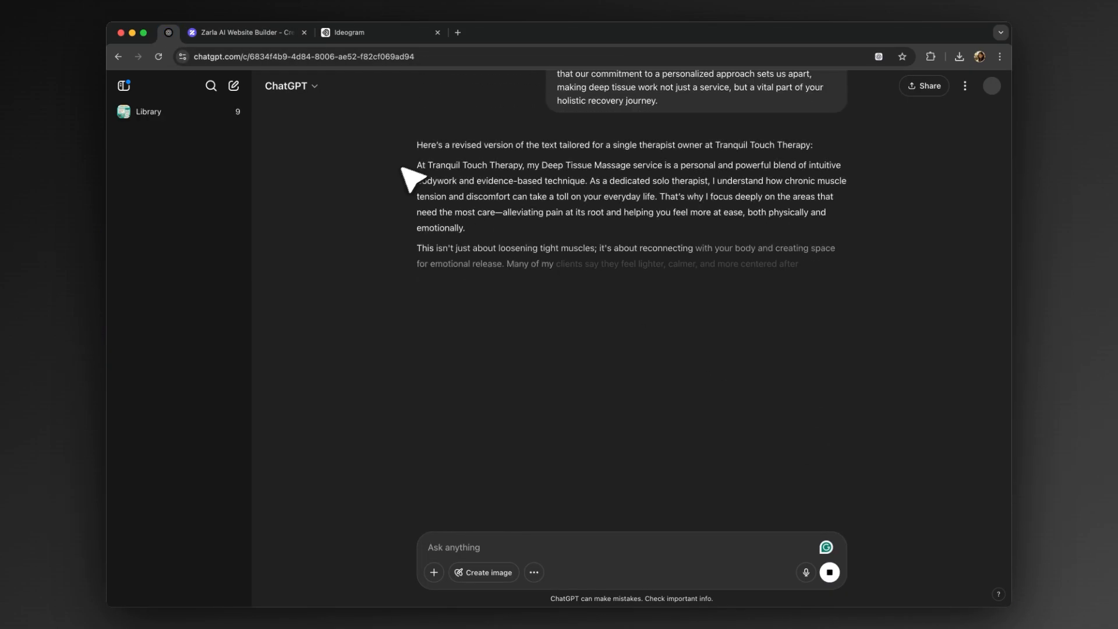
{"action": "left_click_drag", "start_coordinate": [416, 165], "coordinate": [839, 349]}
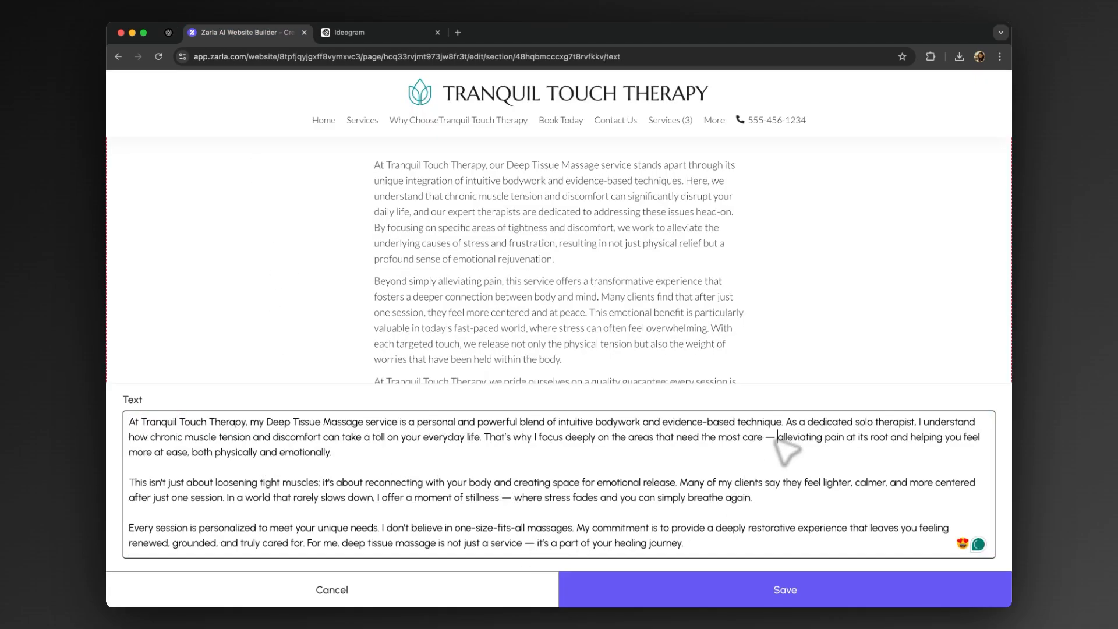
{"action": "left_click", "coordinate": [785, 589]}
- Copy the Deep Tissue page's About text into the edited ChatGPT prompt and have it converted to a single therapist owner
{"action": "scroll", "coordinate": [849, 356], "scroll_direction": "down", "scroll_amount": 4}
{"action": "triple_click", "coordinate": [679, 366]}
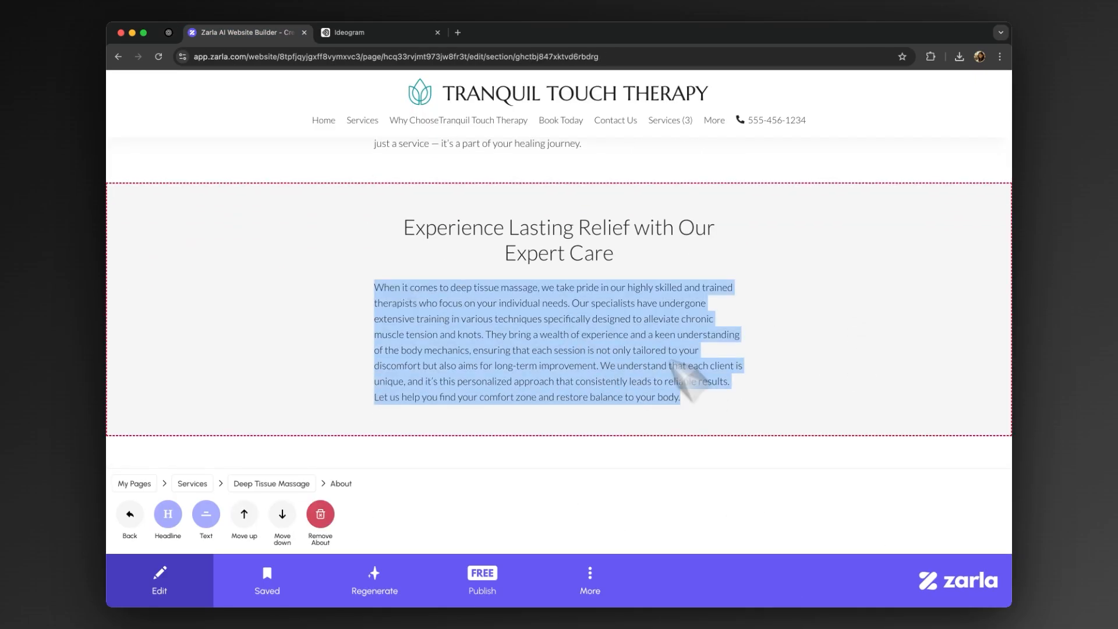
{"action": "left_click", "coordinate": [169, 33]}
{"action": "scroll", "coordinate": [640, 292], "scroll_direction": "up", "scroll_amount": 4}
{"action": "left_click", "coordinate": [837, 369]}
{"action": "left_click_drag", "start_coordinate": [590, 353], "coordinate": [818, 475]}
{"action": "type", "text": "When it comes to deep tissue massage, we take pride in our highly skilled and trained therapists who focus on your individual needs. Our specialists have undergone extensive training in various techniques specifically designed to alleviate chronic muscle tension and knots. They bring a wealth of experience and a keen understanding of the body mechanics, ensuring that each session is not only tailored to your discomfort but also aims for long-term improvement. We understand that each client is unique, and it’s this personalized approach that consistently leads to reliable results. Let us help you find your comfort zone and restore balance to your body."}
{"action": "left_click", "coordinate": [827, 467]}
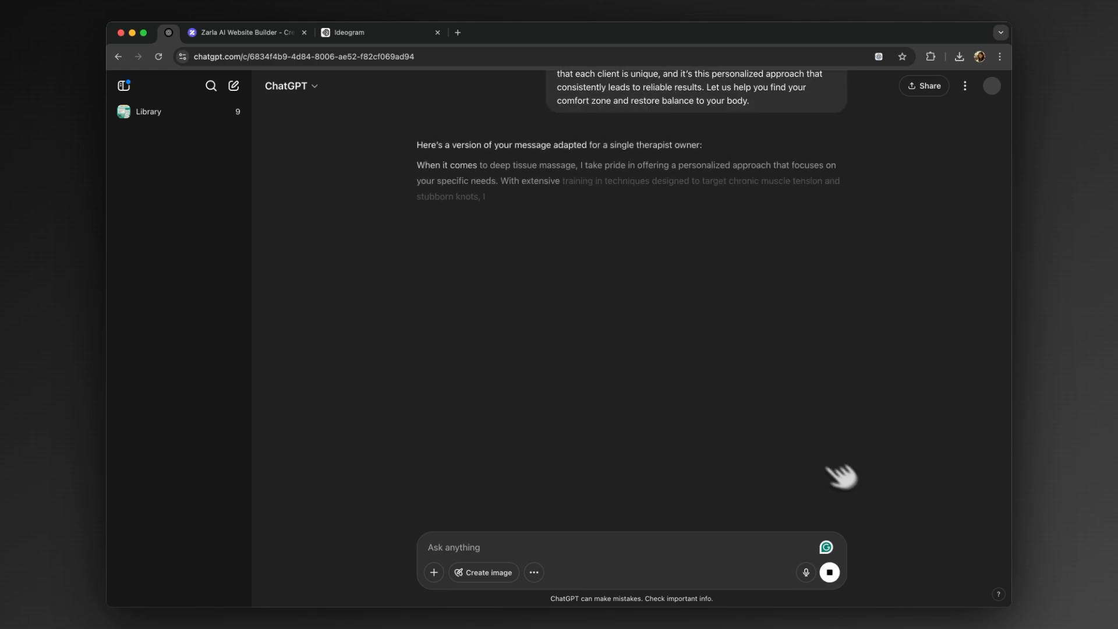
- Replace the About section's text in Zarla with the rewritten paragraph from ChatGPT and save
{"action": "left_click_drag", "start_coordinate": [776, 238], "coordinate": [418, 165]}
{"action": "type", "text": "When it comes to deep tissue massage, I take pride in offering a personalized approach that focuses on your specific needs. With extensive training in techniques designed to target chronic muscle tension and stubborn knots, I bring both experience and a deep understanding of body mechanics to every session. Each massage is carefully tailored to address your discomfort and support long-term relief. I believe that every client is unique, and it’s this one-on-one, customized care that leads to consistent and lasting results. Let me help you find your comfort zone and restore balance to your body."}
{"action": "left_click", "coordinate": [641, 591]}
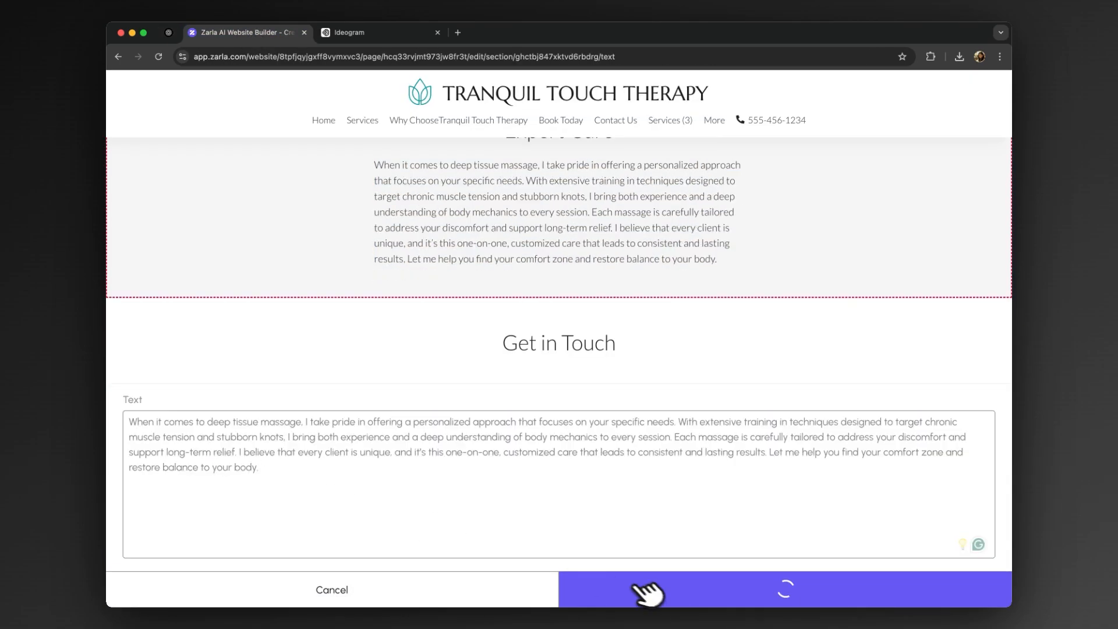
- Shorten the About section's headline to "Experience Lasting Relief with Expert Care", save, and return to the page's section list
{"action": "left_click", "coordinate": [170, 515]}
{"action": "double_click", "coordinate": [266, 546]}
{"action": "key", "text": "BackSpace"}
{"action": "left_click", "coordinate": [618, 593]}
{"action": "left_click", "coordinate": [129, 515]}
- Add a Services section to the Deep Tissue Massage page and set its headline to "Key Benefits of Deep Tissue Massage"
{"action": "left_click", "coordinate": [358, 514]}
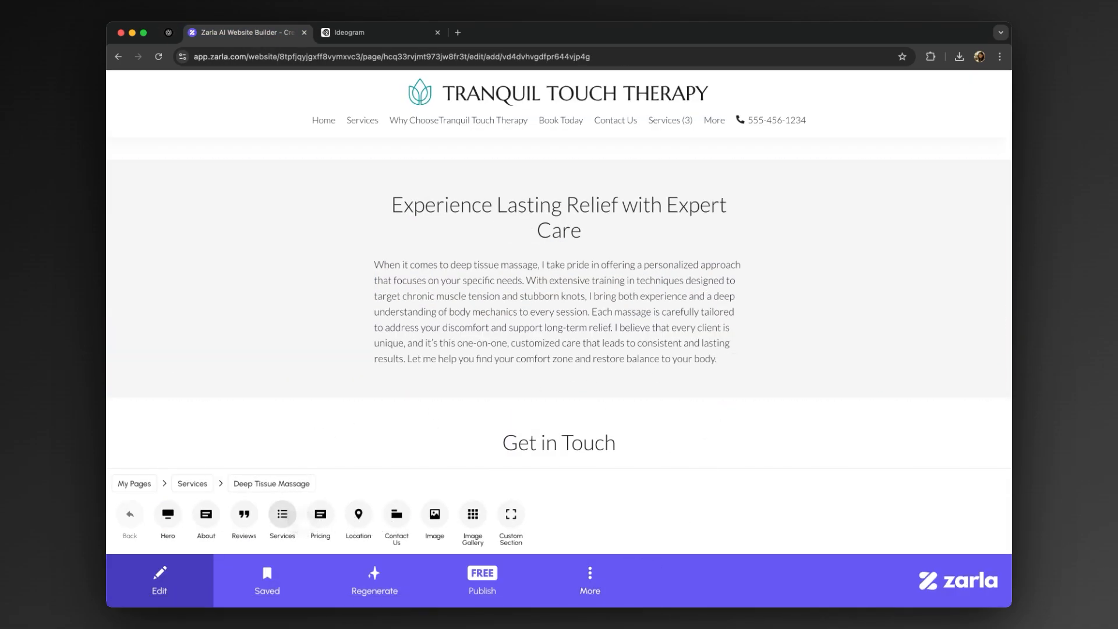
{"action": "left_click", "coordinate": [283, 514]}
{"action": "left_click", "coordinate": [168, 514]}
{"action": "triple_click", "coordinate": [168, 546]}
{"action": "type", "text": "Key Benefits of Deep Tissue Massage"}
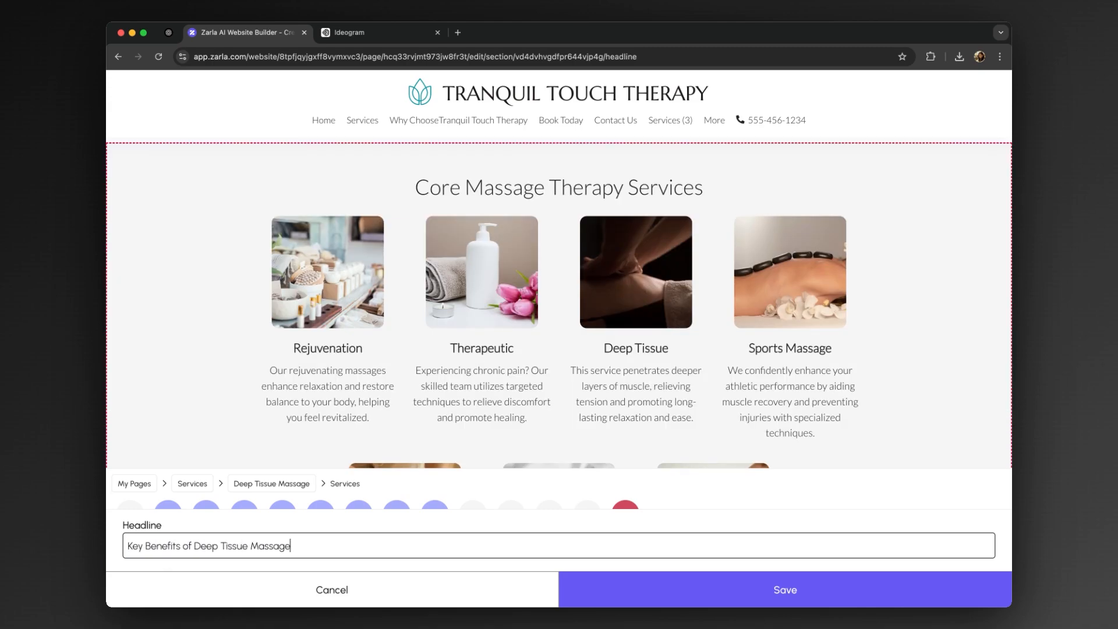
{"action": "left_click", "coordinate": [641, 590]}
- Change the new Services section to the layout with tall images and titles overlaid on them
{"action": "left_click", "coordinate": [511, 514]}
{"action": "left_click", "coordinate": [414, 503]}
{"action": "left_click", "coordinate": [130, 503]}
- Title the first benefit "Targets chronic pain and tension" and upload the photo of a woman massaging a client's back as its image
{"action": "left_click", "coordinate": [207, 515]}
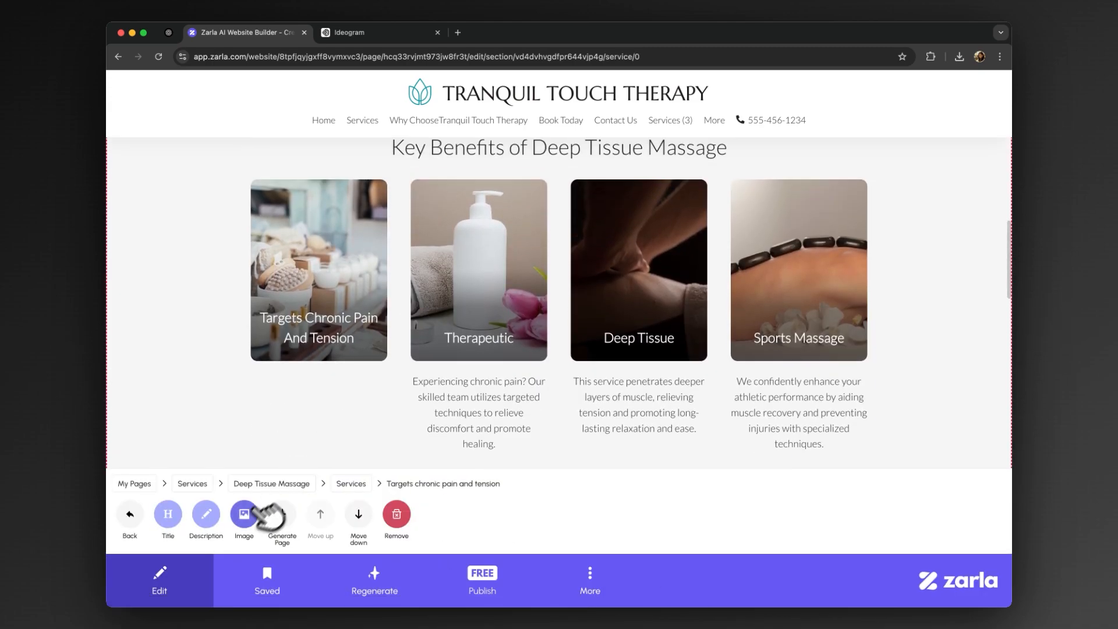
{"action": "left_click", "coordinate": [245, 514]}
{"action": "left_click", "coordinate": [168, 515]}
{"action": "scroll", "coordinate": [524, 360], "scroll_direction": "down", "scroll_amount": 10}
{"action": "scroll", "coordinate": [385, 407], "scroll_direction": "down", "scroll_amount": 5}
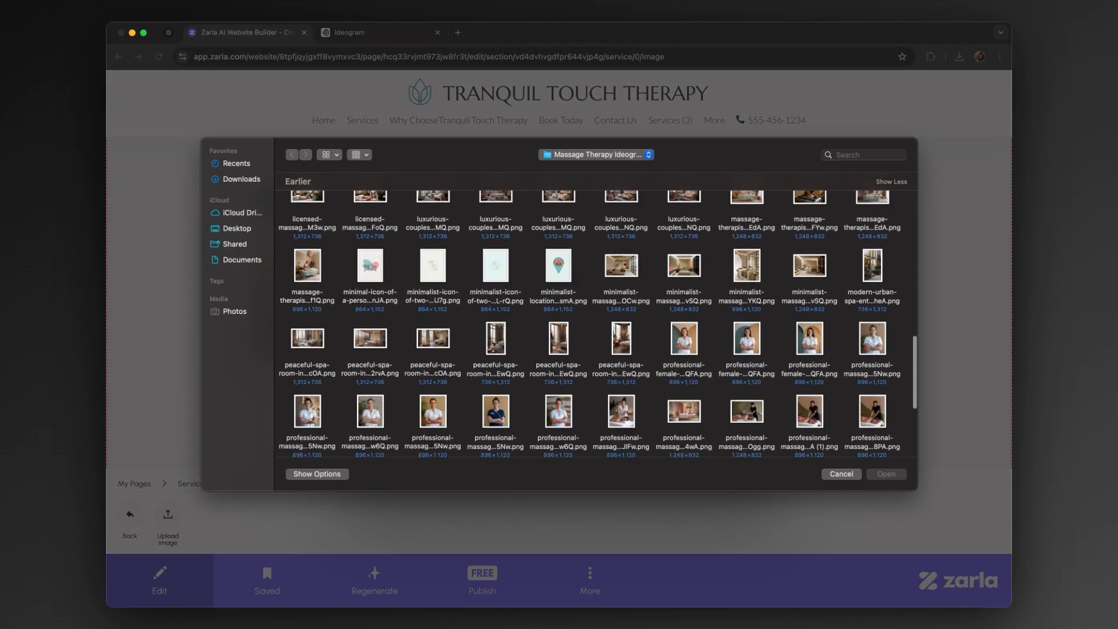
{"action": "left_click", "coordinate": [652, 358]}
{"action": "key", "text": "Return"}
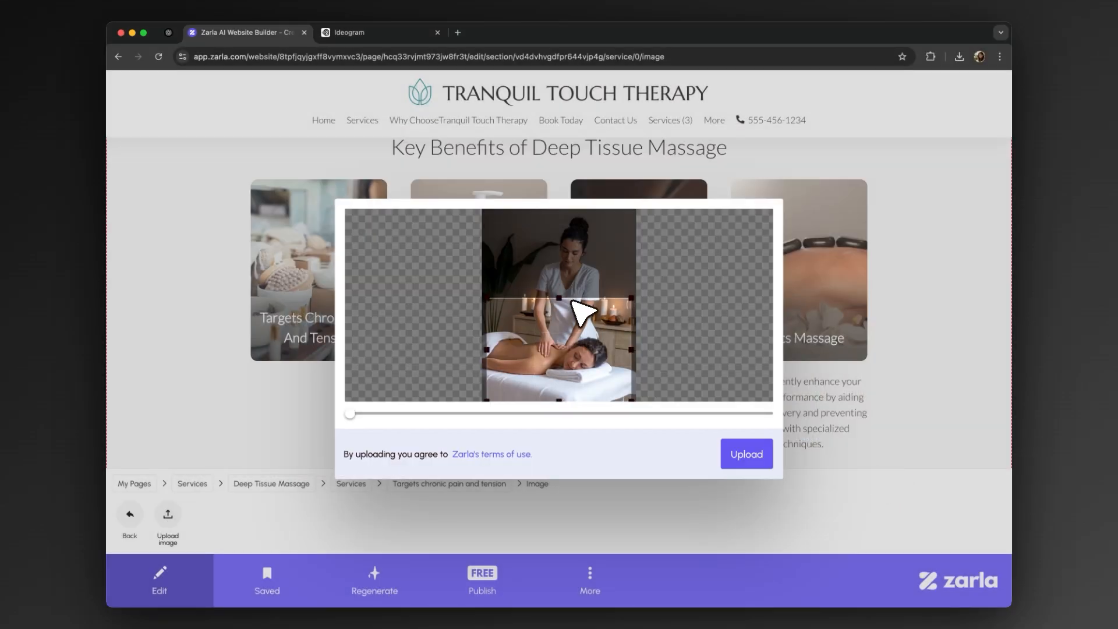
{"action": "left_click", "coordinate": [752, 454]}
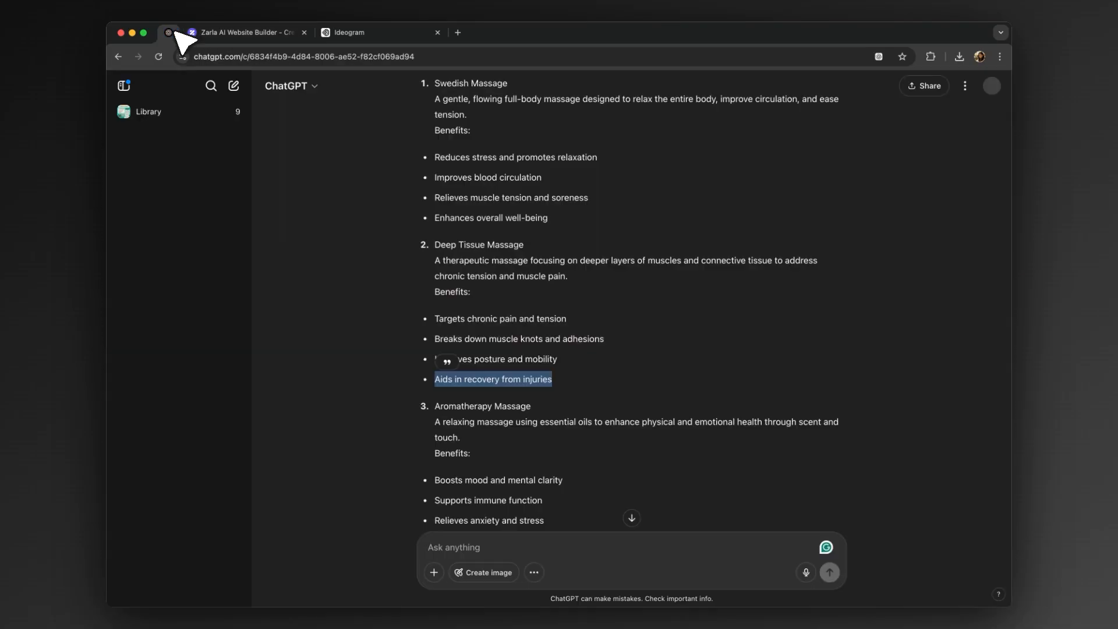
- Title the fourth benefit "Aids in recovery from injuries" with the text copied from ChatGPT, and clear its description
{"action": "left_click", "coordinate": [291, 32]}
{"action": "type", "text": "Aids in recovery from injuries"}
{"action": "key", "text": "Return"}
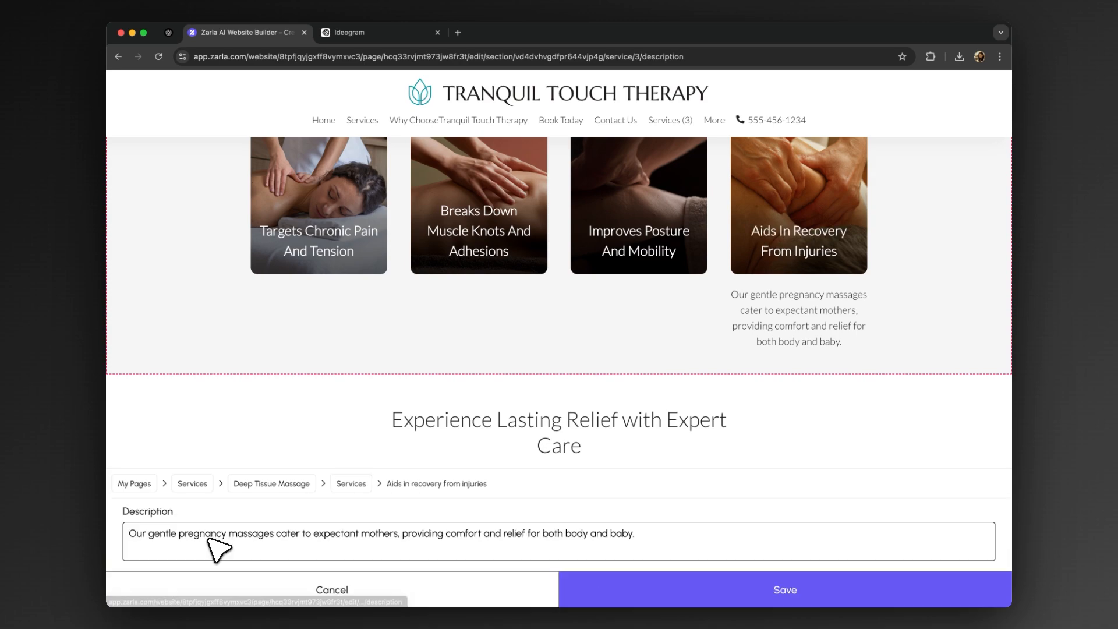
{"action": "left_click", "coordinate": [645, 591]}
- Replace the fourth benefit's image with an artistic close-up photo of hands massaging a back
{"action": "left_click", "coordinate": [244, 514]}
{"action": "left_click", "coordinate": [175, 513]}
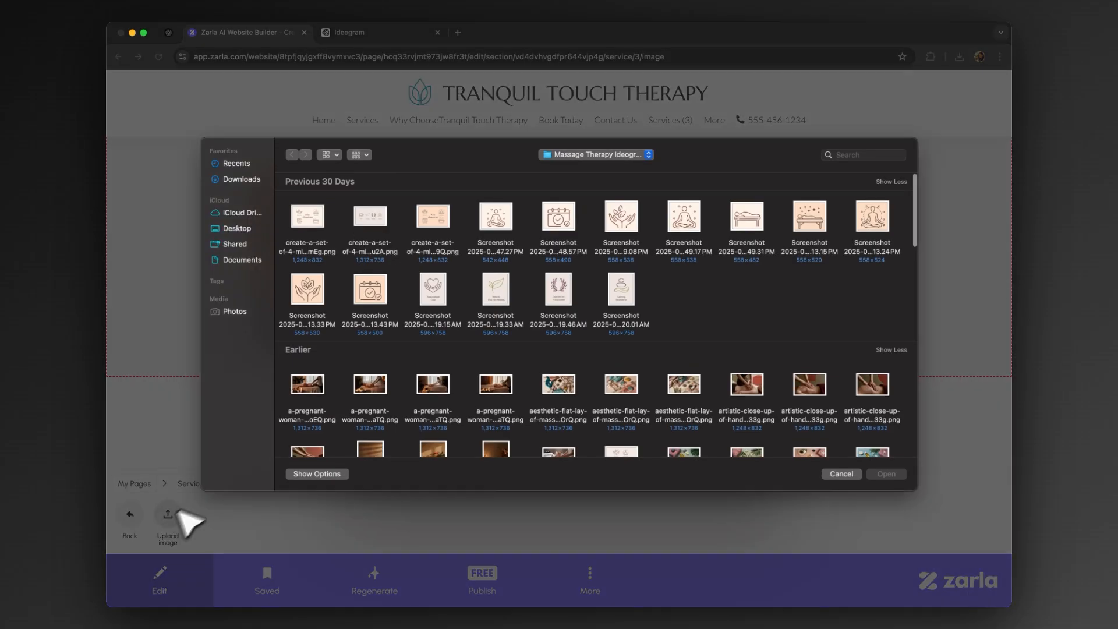
{"action": "scroll", "coordinate": [596, 315], "scroll_direction": "down", "scroll_amount": 10}
{"action": "scroll", "coordinate": [712, 379], "scroll_direction": "up", "scroll_amount": 10}
{"action": "left_click", "coordinate": [810, 385]}
{"action": "left_click", "coordinate": [880, 474]}
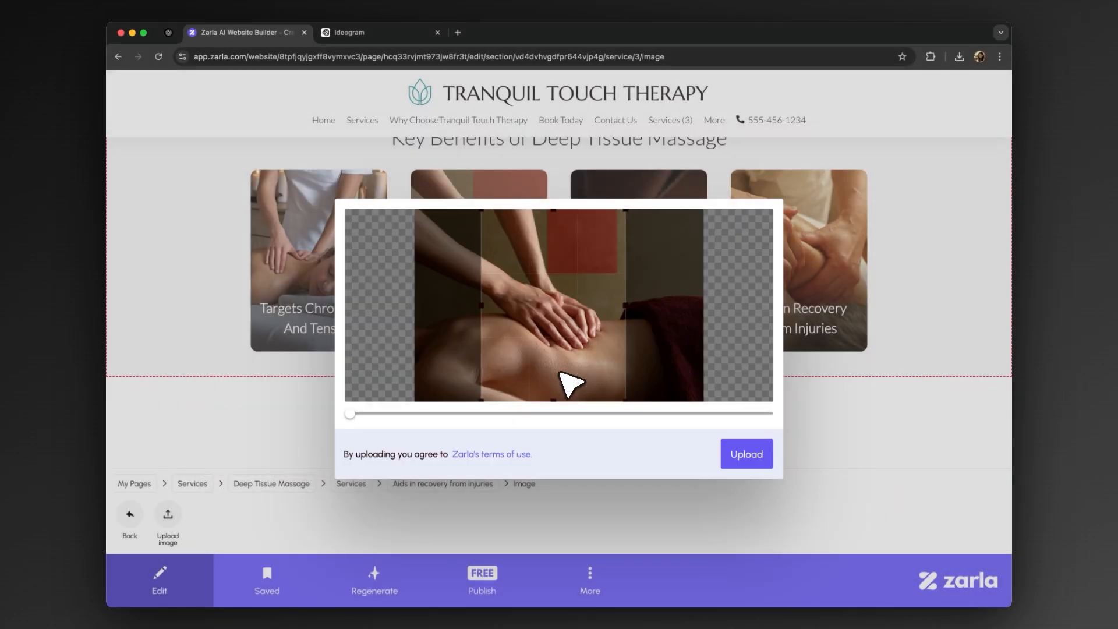
{"action": "left_click", "coordinate": [748, 453]}
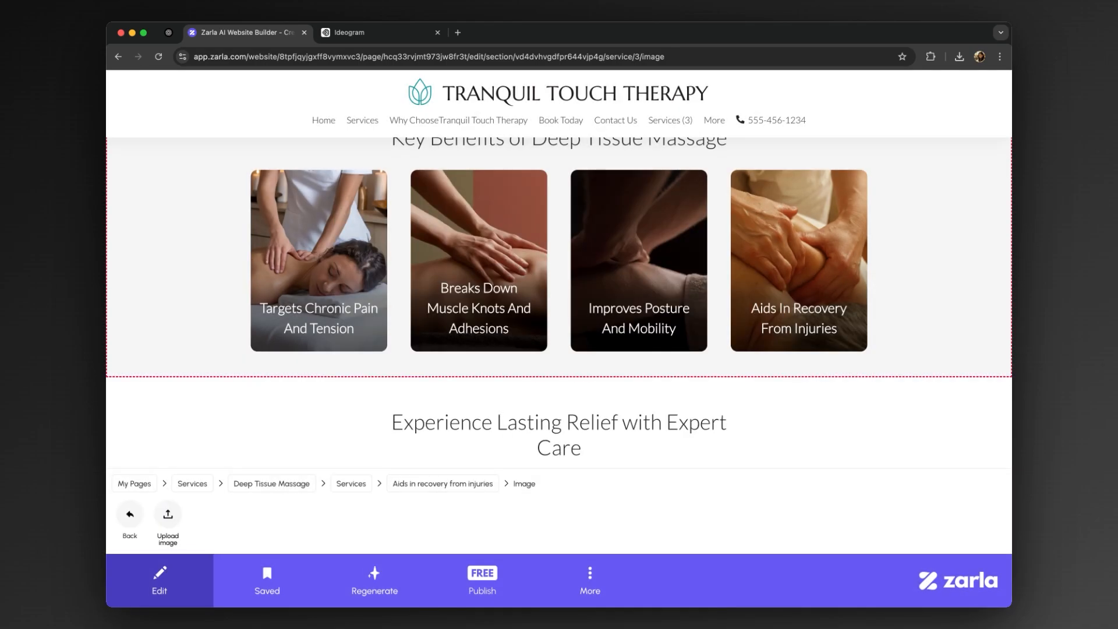
- Add a Hero section to the Deep Tissue Massage page and give it the Parallel layout
{"action": "scroll", "coordinate": [559, 302], "scroll_direction": "down", "scroll_amount": 10}
{"action": "left_click", "coordinate": [134, 514]}
{"action": "left_click", "coordinate": [135, 514]}
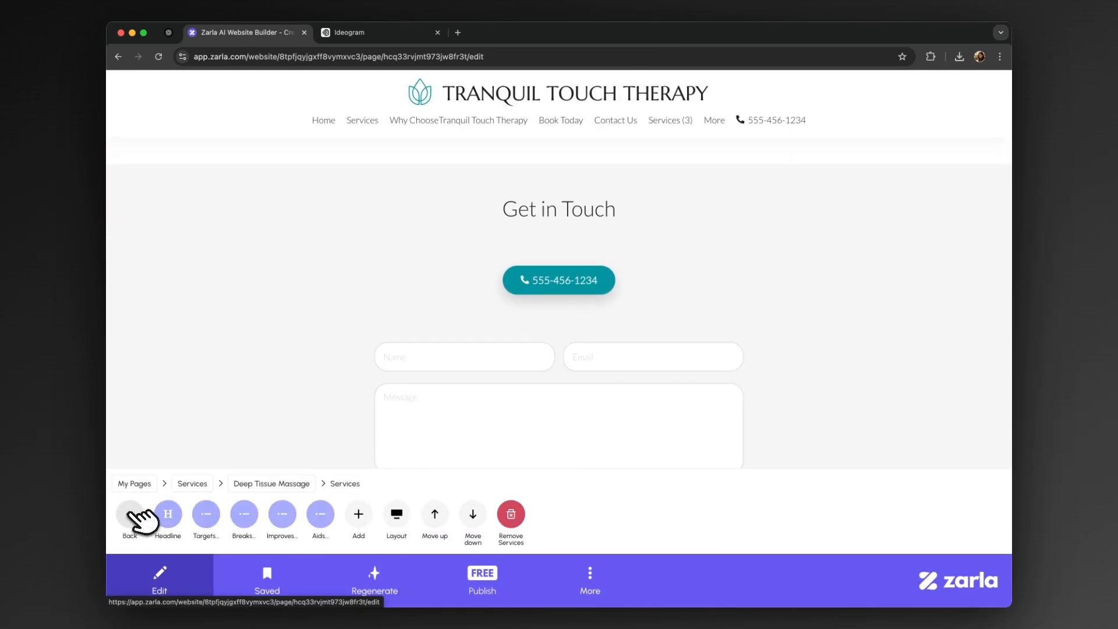
{"action": "left_click", "coordinate": [136, 514]}
{"action": "left_click", "coordinate": [392, 516]}
{"action": "left_click", "coordinate": [169, 514]}
{"action": "left_click", "coordinate": [359, 514]}
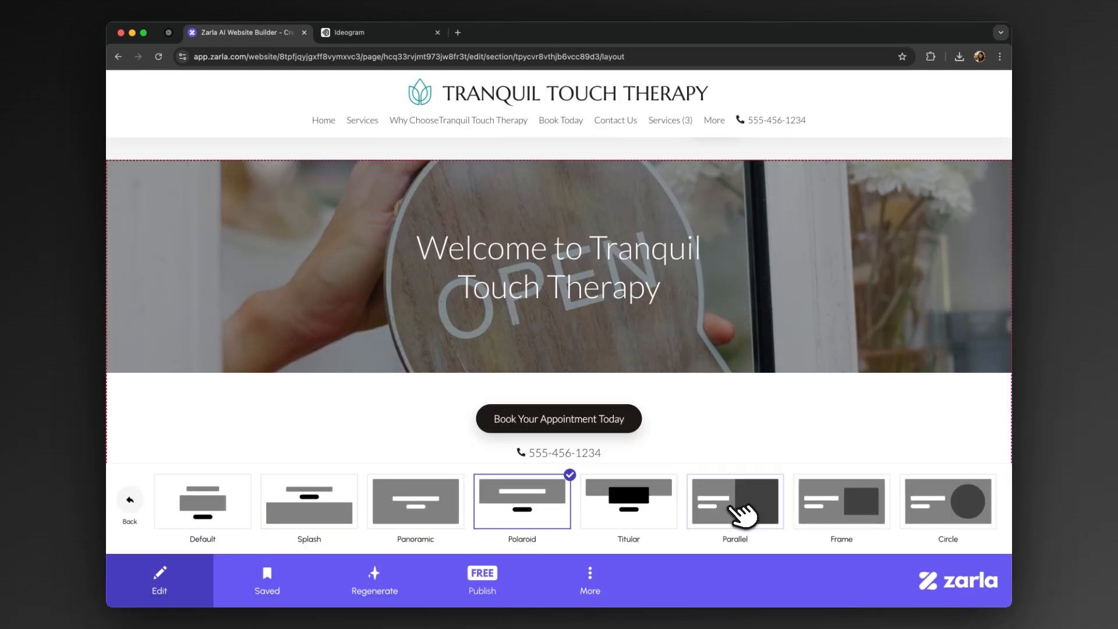
{"action": "left_click", "coordinate": [842, 501]}
{"action": "left_click", "coordinate": [735, 501]}
{"action": "left_click", "coordinate": [130, 501]}
- Ask ChatGPT to create a heading and subheading for the Booking Section and Contact Us Section, including a text for the fill-in form
{"action": "left_click", "coordinate": [234, 512]}
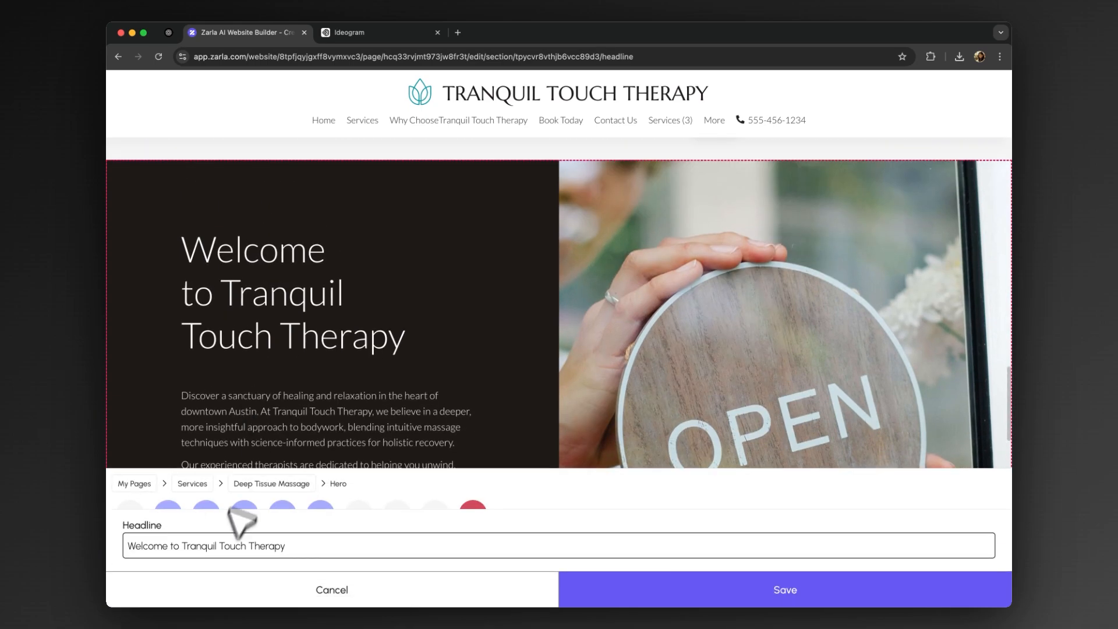
{"action": "left_click", "coordinate": [168, 33]}
{"action": "left_click", "coordinate": [490, 547]}
{"action": "type", "text": "Create a heading and subheading for the Booking Section and Contact"}
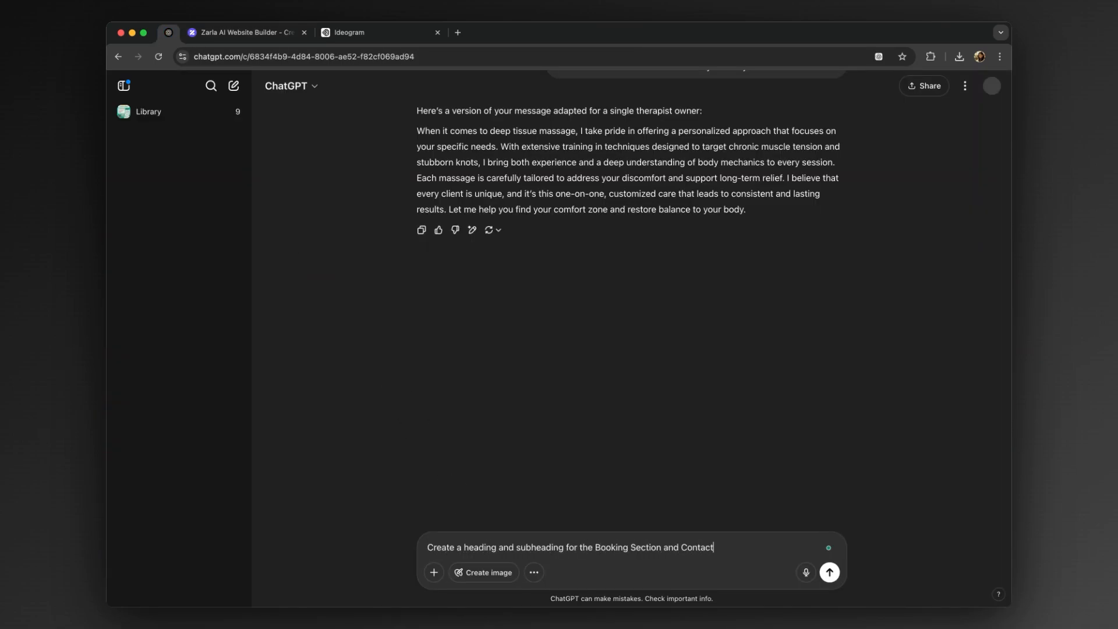
{"action": "type", "text": " Us Section. Include a text for fill in forms"}
{"action": "key", "text": "Return"}
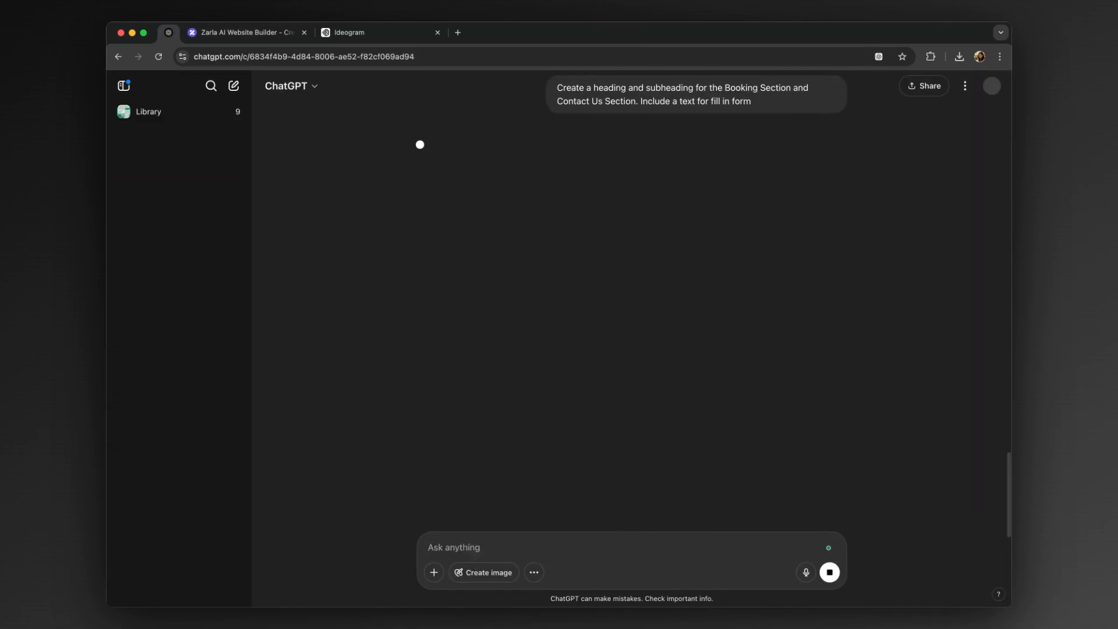
- Copy ChatGPT's booking heading "Book Your Moment of Calm" and the subheading about scheduling a mobile massage session into the new Hero section in Zarla
{"action": "left_click_drag", "start_coordinate": [456, 219], "coordinate": [583, 220]}
{"action": "key", "text": "ctrl+Tab"}
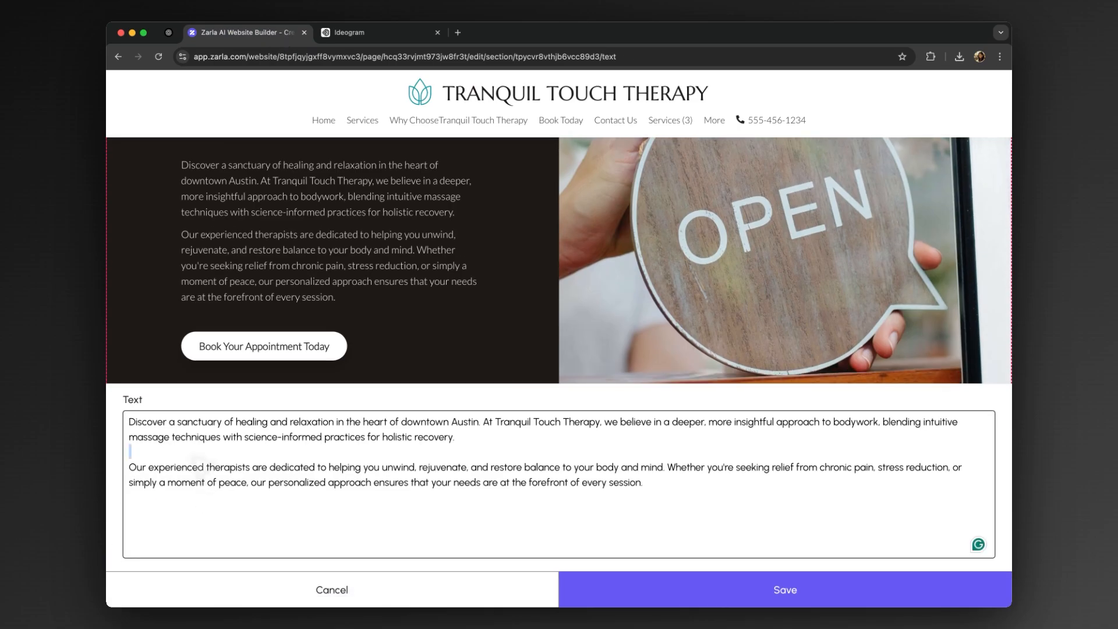
{"action": "key", "text": "ctrl+a"}
{"action": "key", "text": "ctrl+shift+Tab"}
{"action": "left_click_drag", "start_coordinate": [473, 232], "coordinate": [806, 234]}
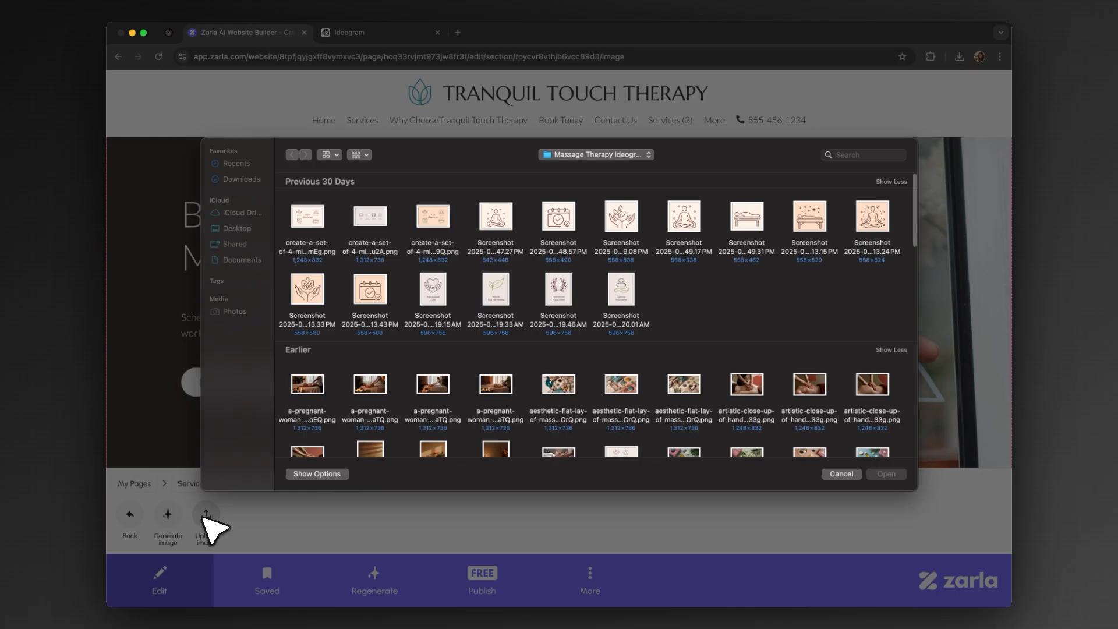
- Upload the photo of a woman in a white robe drinking from a cup in an armchair as the Hero image
{"action": "scroll", "coordinate": [698, 344], "scroll_direction": "down", "scroll_amount": 5}
{"action": "double_click", "coordinate": [696, 341]}
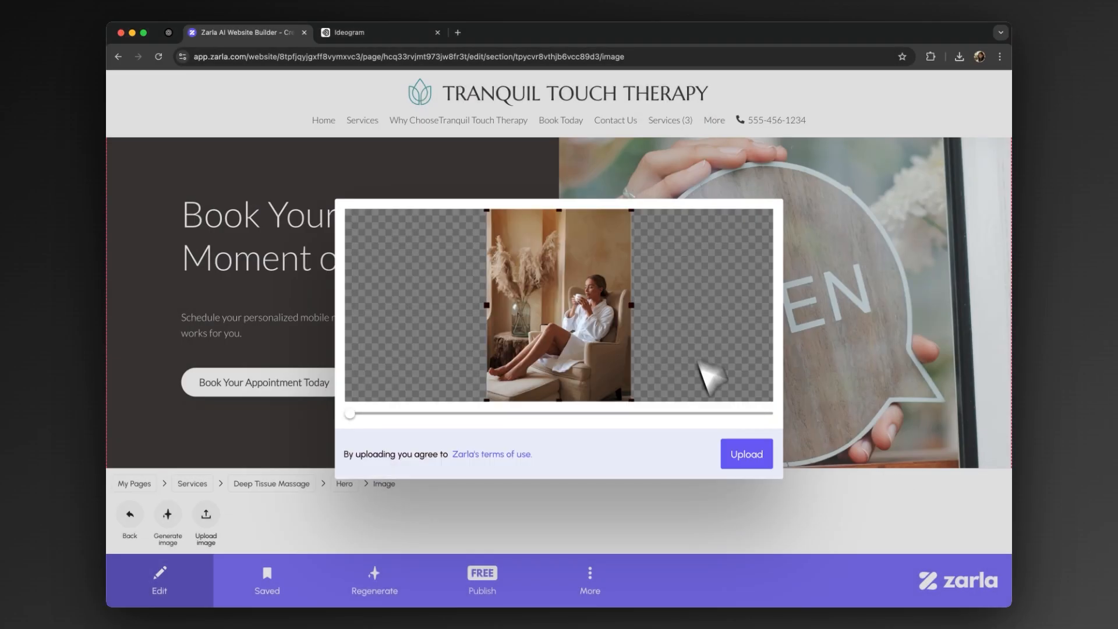
{"action": "left_click", "coordinate": [756, 451]}
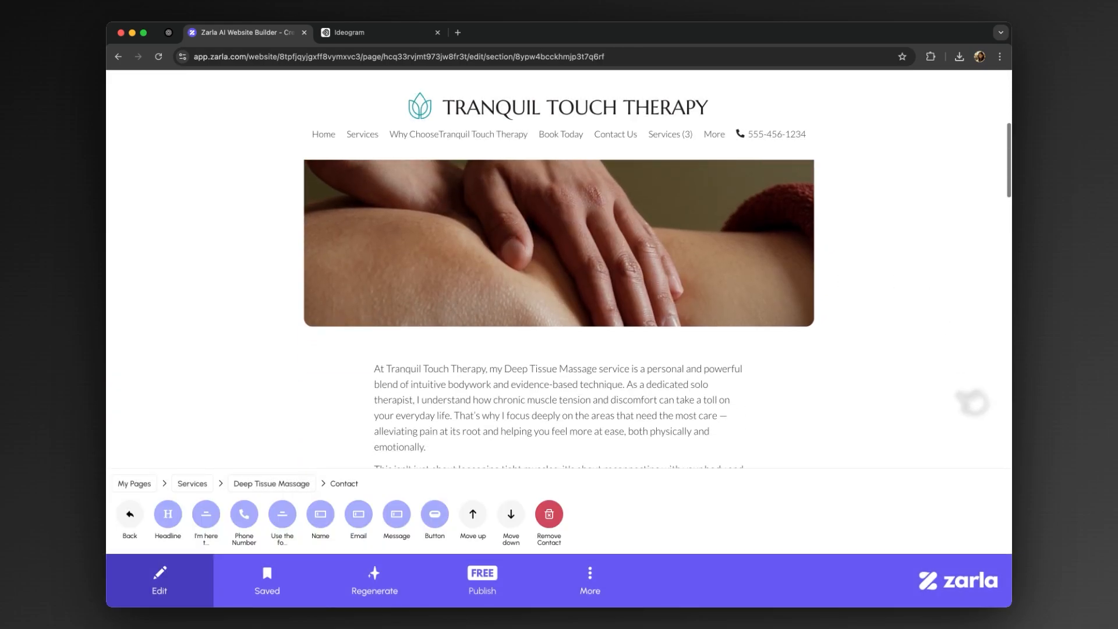
- Review the Deep Tissue Massage page from its intro text and key benefits down to the contact form and footer, and leave the section
{"action": "scroll", "coordinate": [973, 402], "scroll_direction": "down", "scroll_amount": 15}
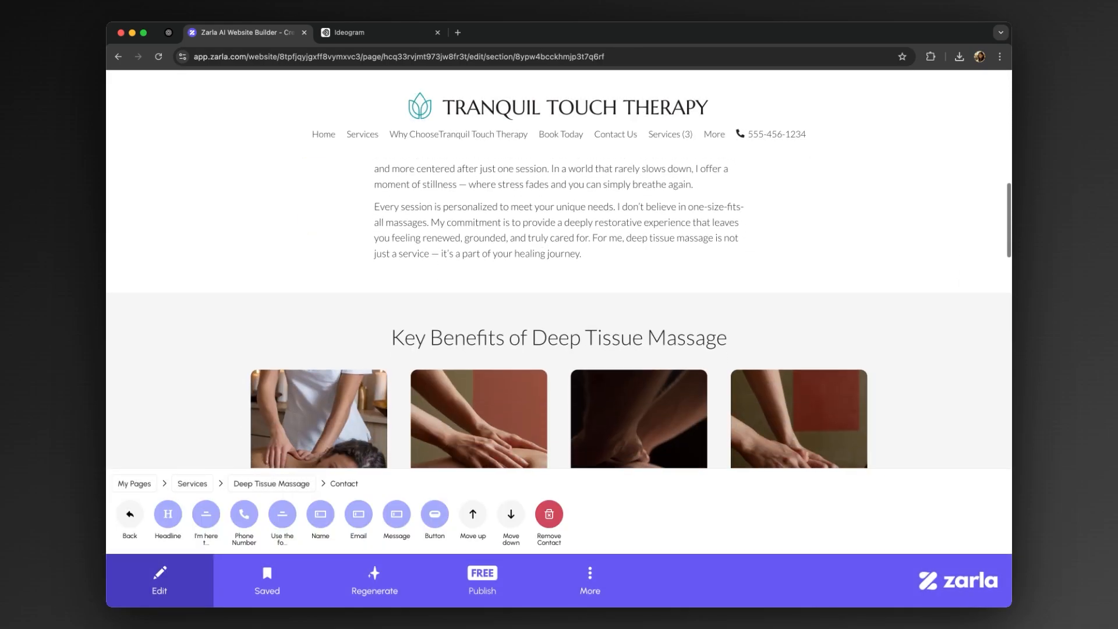
{"action": "scroll", "coordinate": [559, 314], "scroll_direction": "down", "scroll_amount": 10}
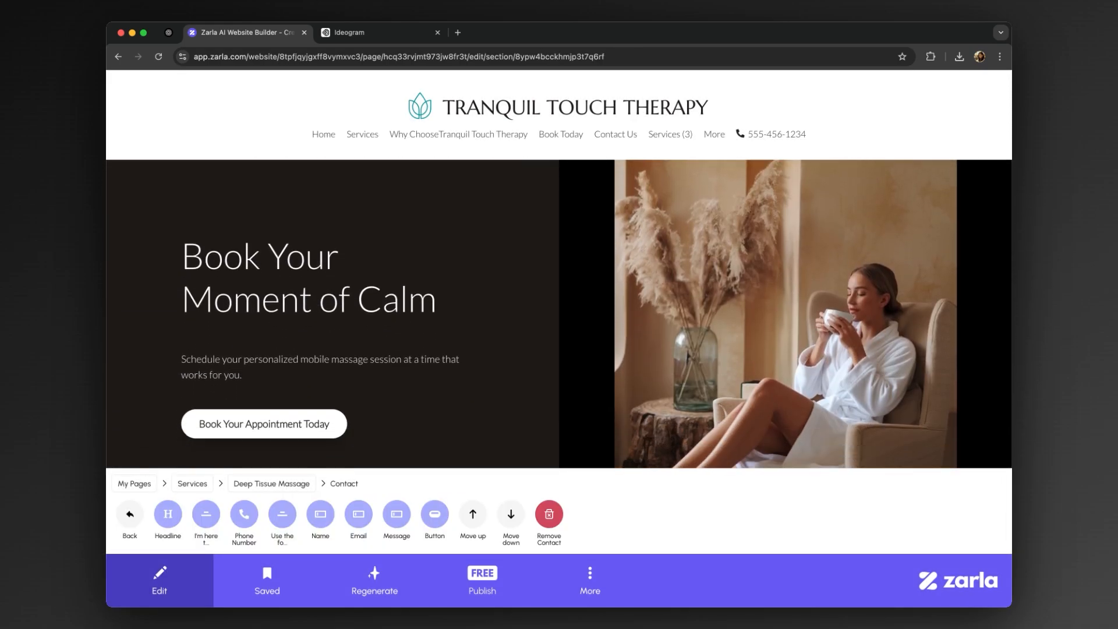
{"action": "scroll", "coordinate": [559, 314], "scroll_direction": "down", "scroll_amount": 5}
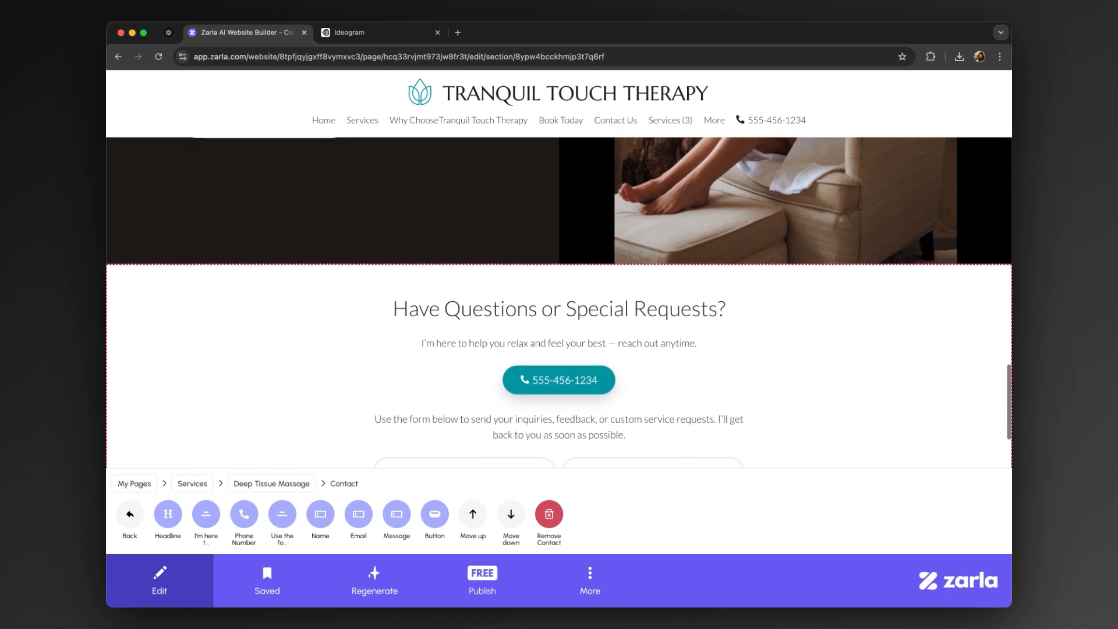
{"action": "scroll", "coordinate": [559, 314], "scroll_direction": "down", "scroll_amount": 2}
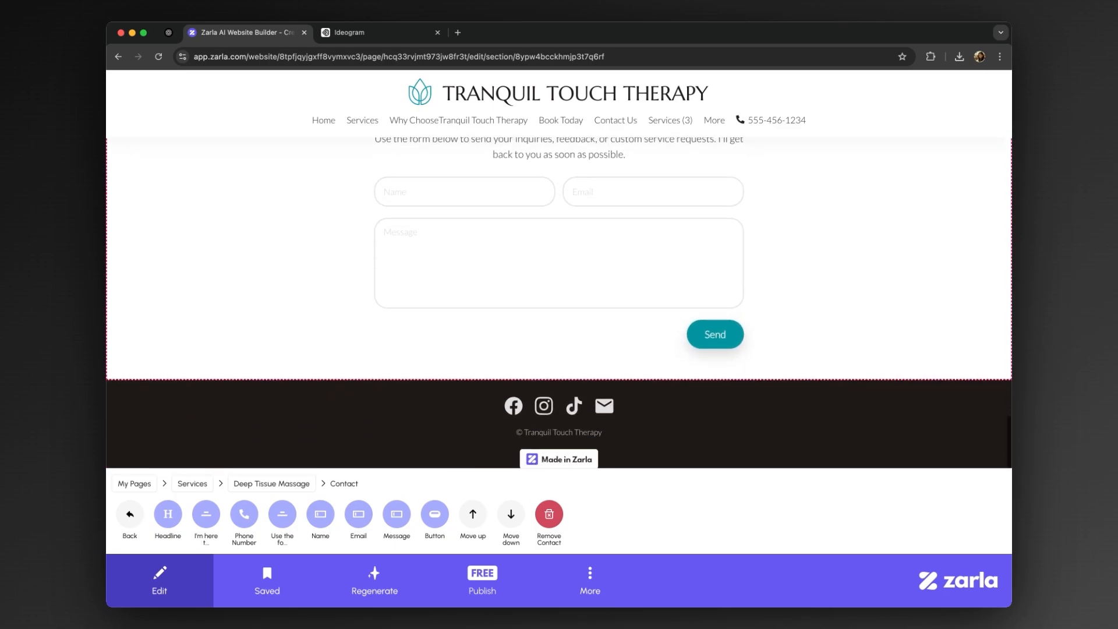
{"action": "left_click", "coordinate": [131, 515]}
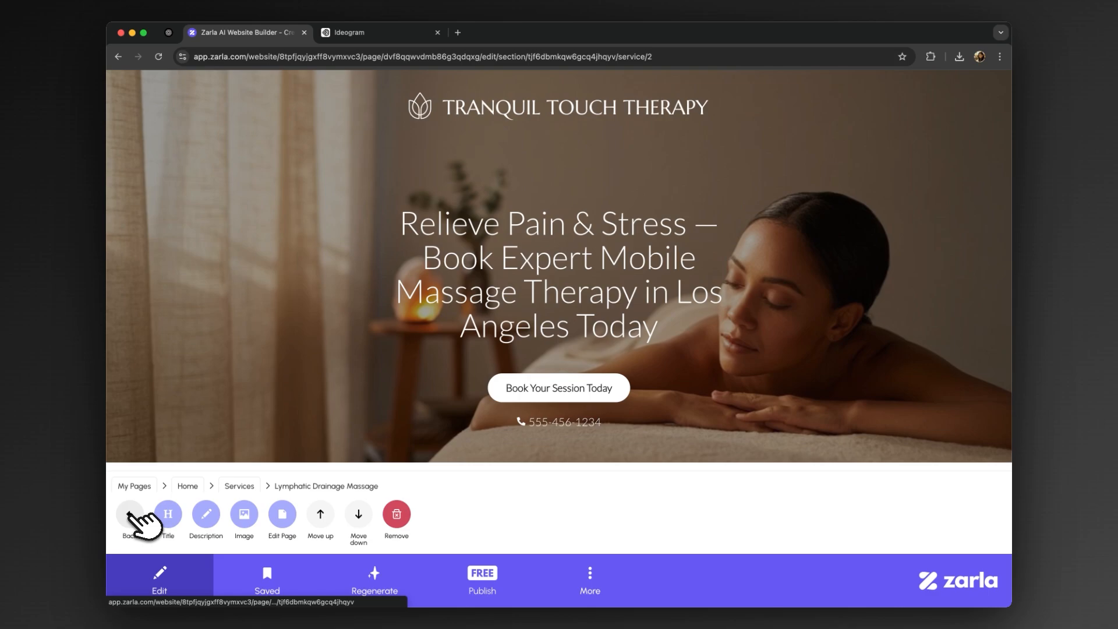
- Look through the home page's services and open the images of its Gallery section for editing
{"action": "left_click", "coordinate": [130, 515]}
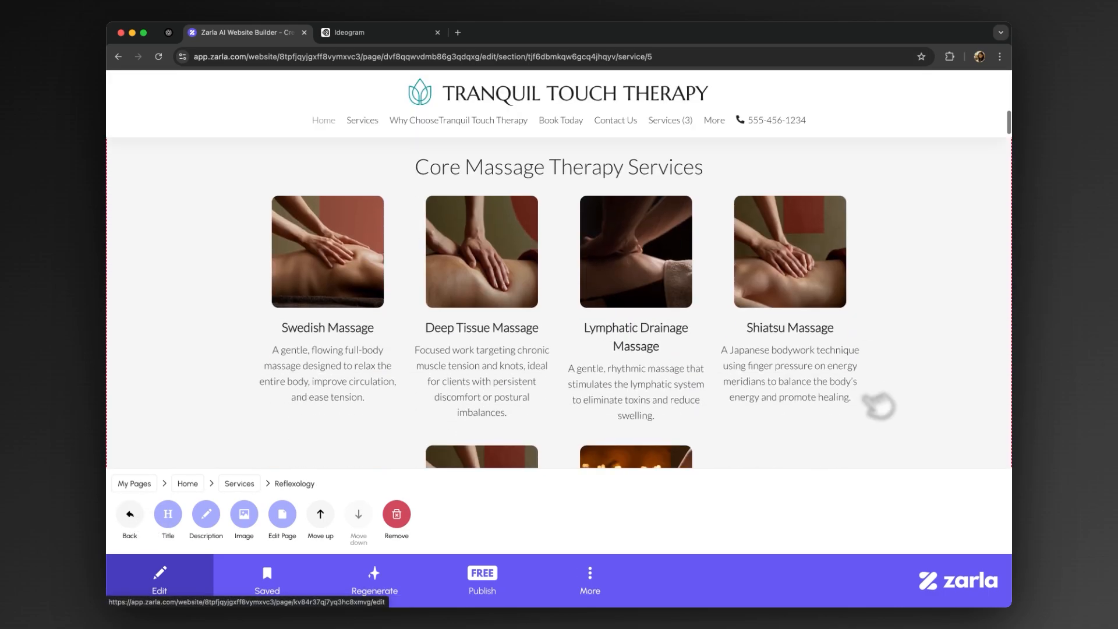
{"action": "scroll", "coordinate": [864, 397], "scroll_direction": "down", "scroll_amount": 10}
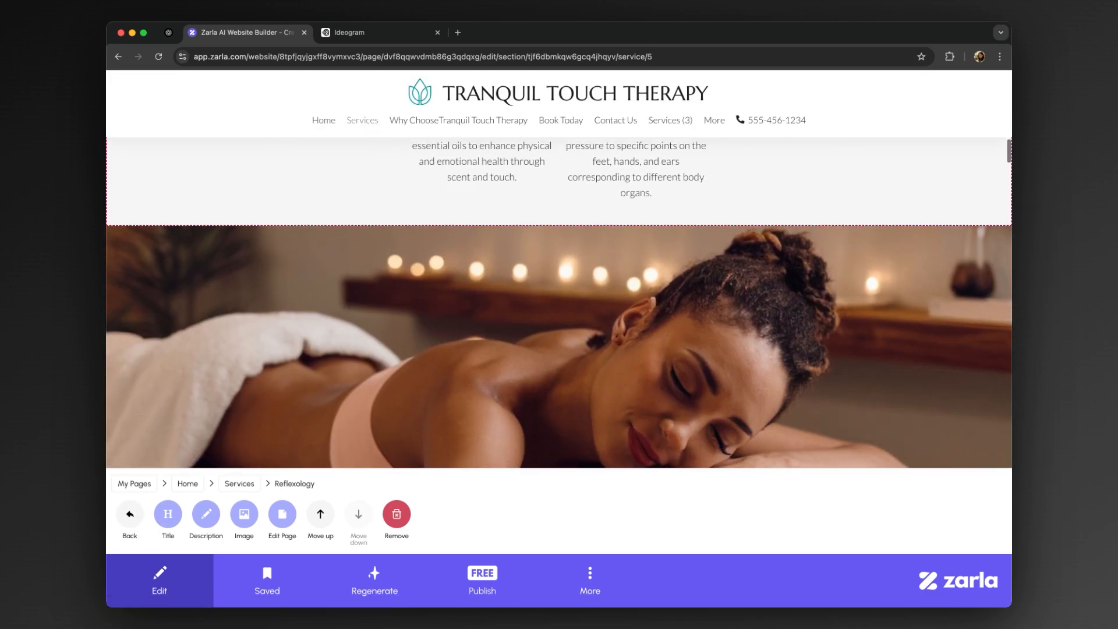
{"action": "scroll", "coordinate": [559, 302], "scroll_direction": "down", "scroll_amount": 5}
{"action": "scroll", "coordinate": [559, 303], "scroll_direction": "down", "scroll_amount": 5}
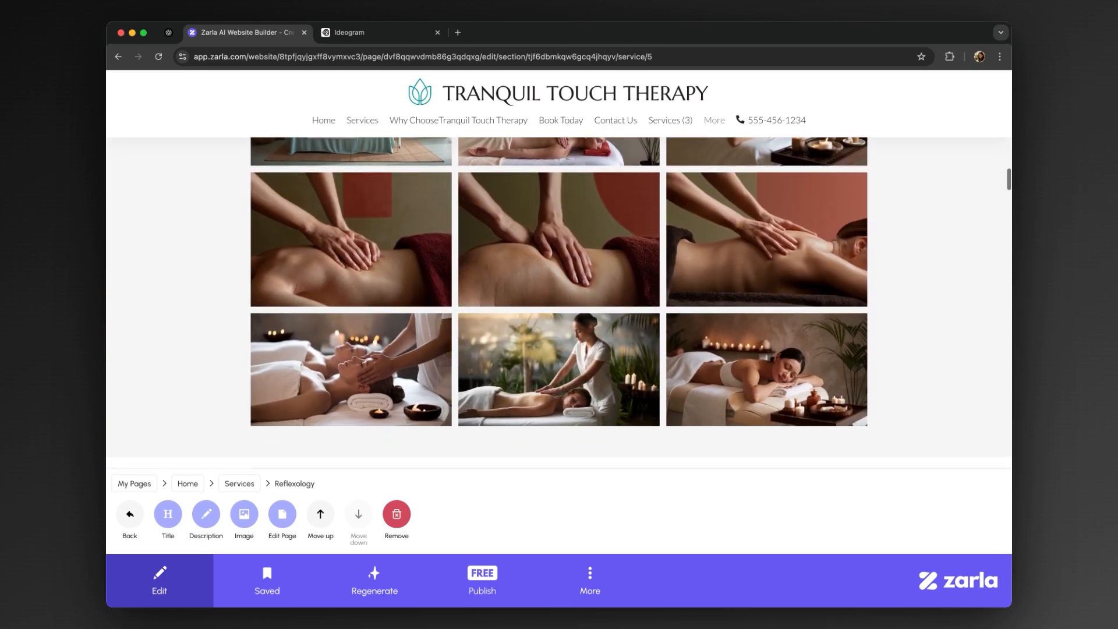
{"action": "left_click", "coordinate": [559, 302]}
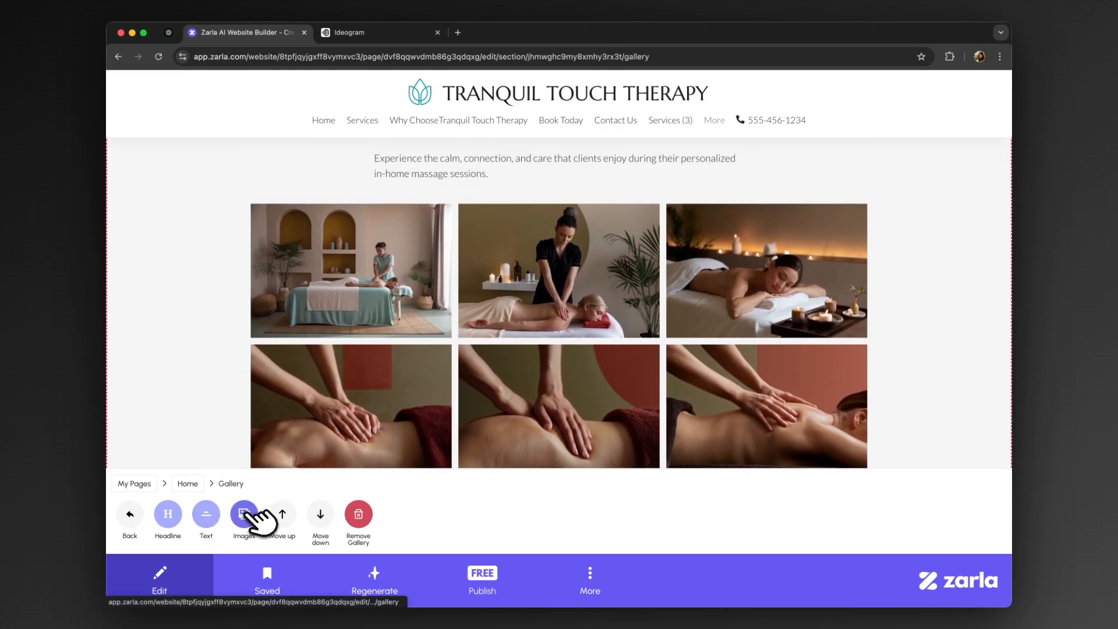
{"action": "left_click", "coordinate": [245, 515]}
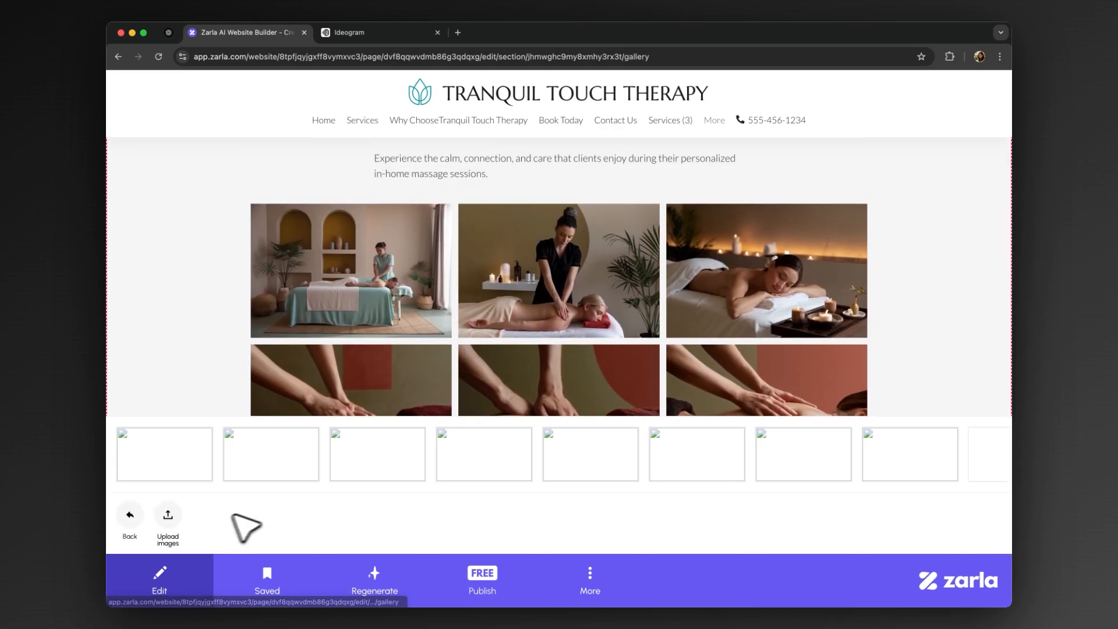
- Upload three more photos to the home page gallery: a foot massage, a hot-stone massage and a woman resting beside candles
{"action": "left_click", "coordinate": [168, 514]}
{"action": "scroll", "coordinate": [559, 314], "scroll_direction": "down", "scroll_amount": 5}
{"action": "left_click", "coordinate": [559, 282]}
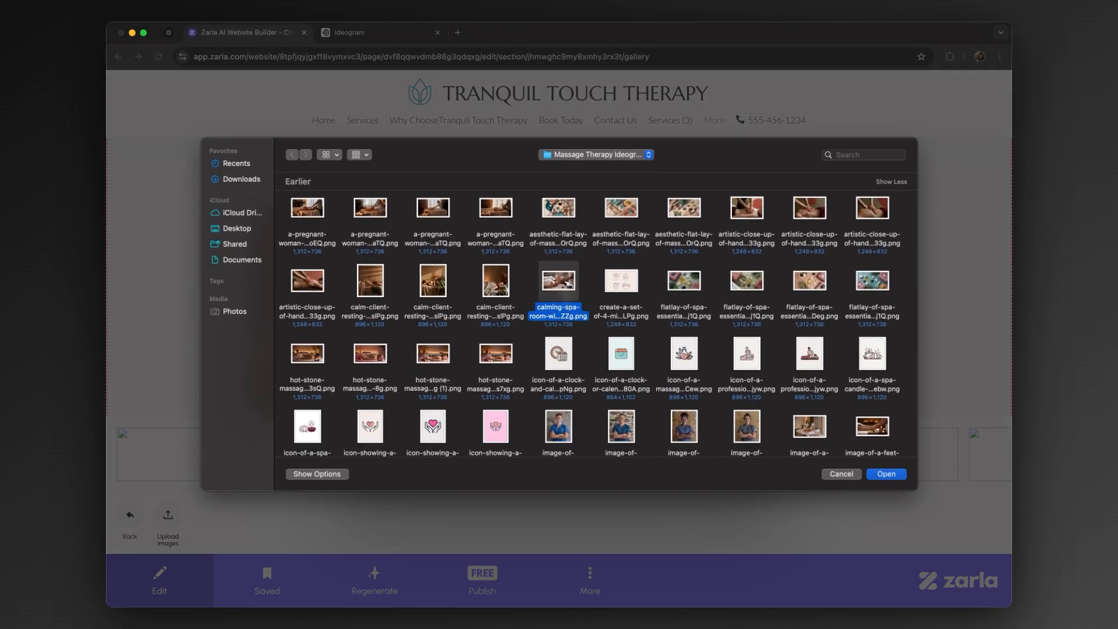
{"action": "scroll", "coordinate": [597, 324], "scroll_direction": "down", "scroll_amount": 3}
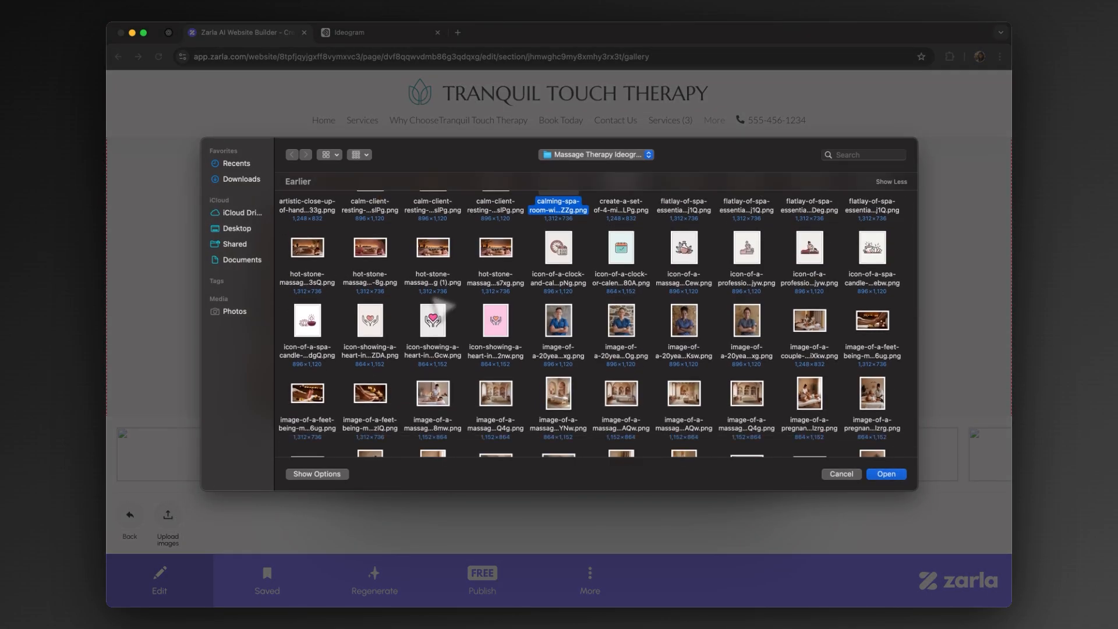
{"action": "scroll", "coordinate": [810, 322], "scroll_direction": "down", "scroll_amount": 5}
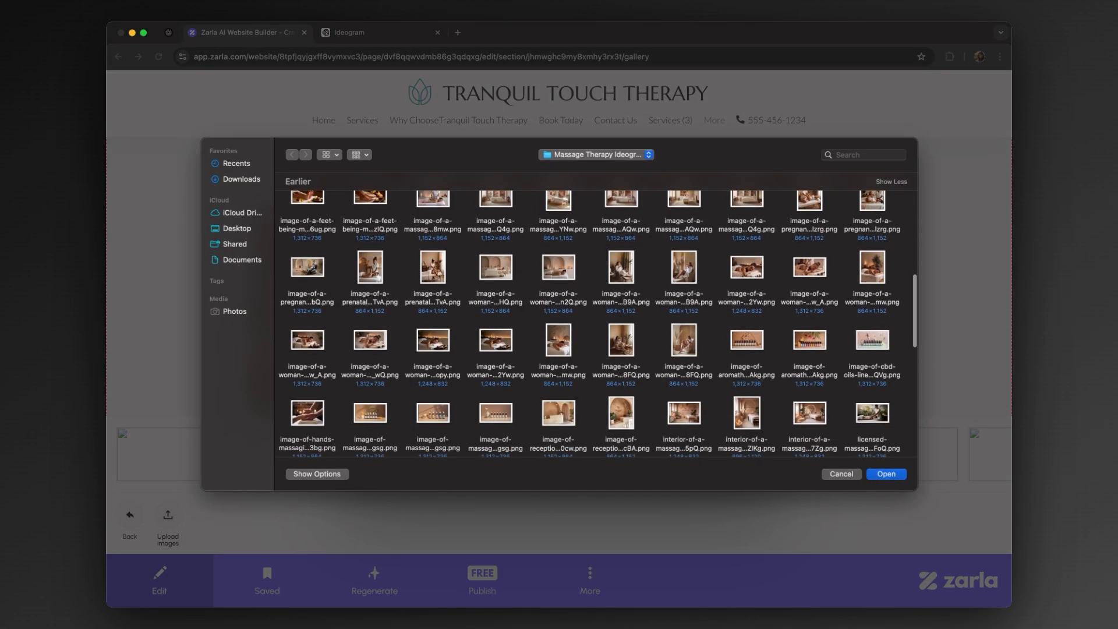
{"action": "left_click", "coordinate": [811, 278]}
{"action": "left_click", "coordinate": [881, 474]}
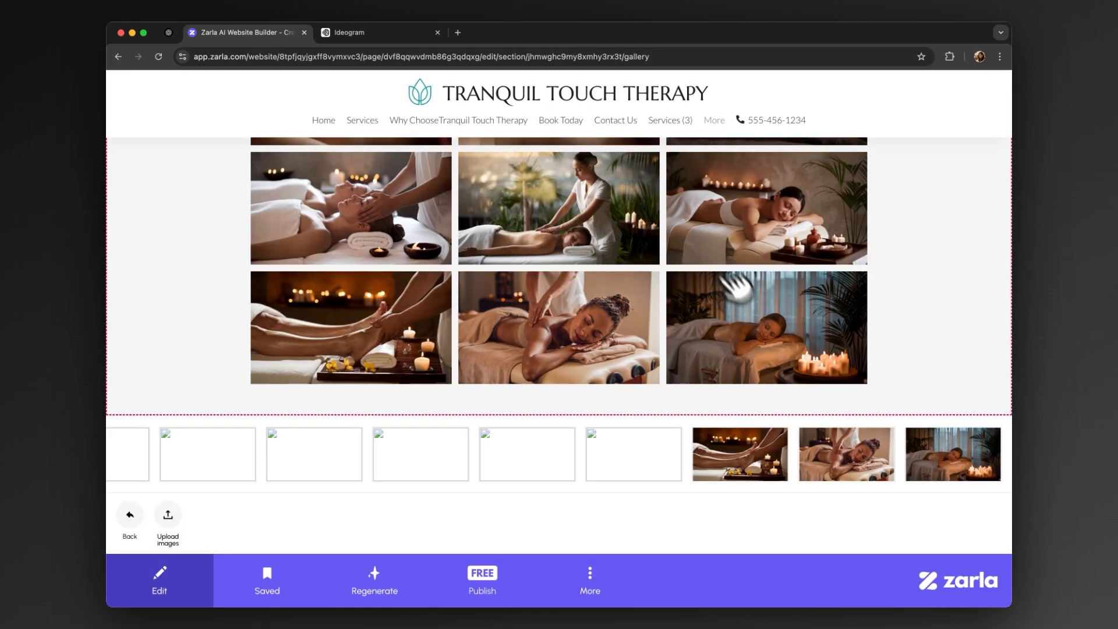
- Move the gallery photo of the woman resting beside candles up two places and return to the home page's section list
{"action": "left_click", "coordinate": [955, 457]}
{"action": "left_click", "coordinate": [262, 514]}
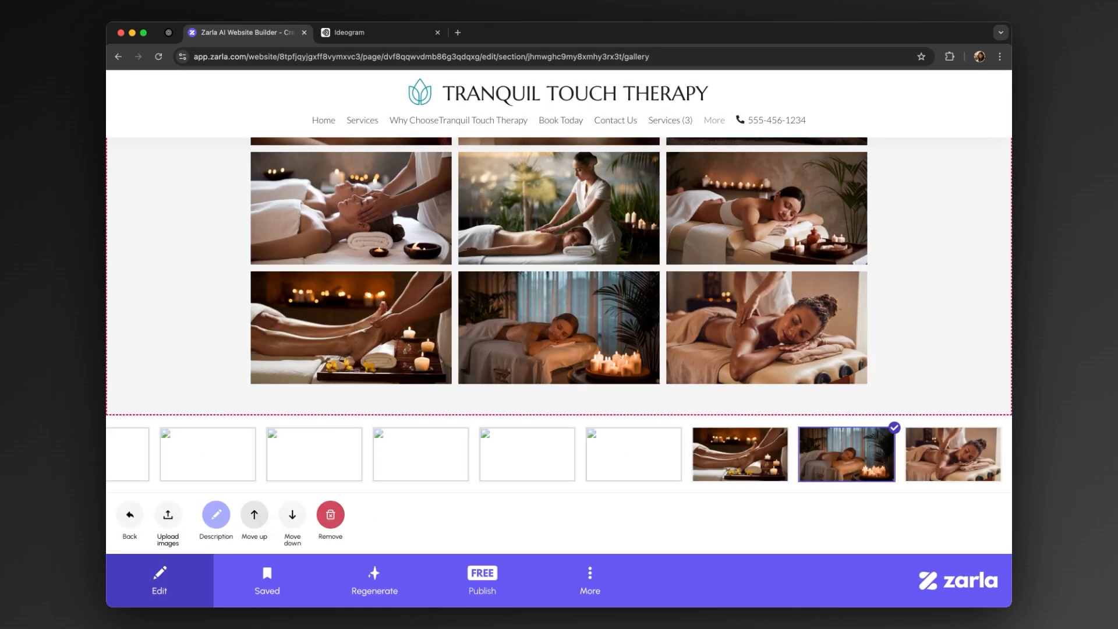
{"action": "left_click", "coordinate": [254, 514]}
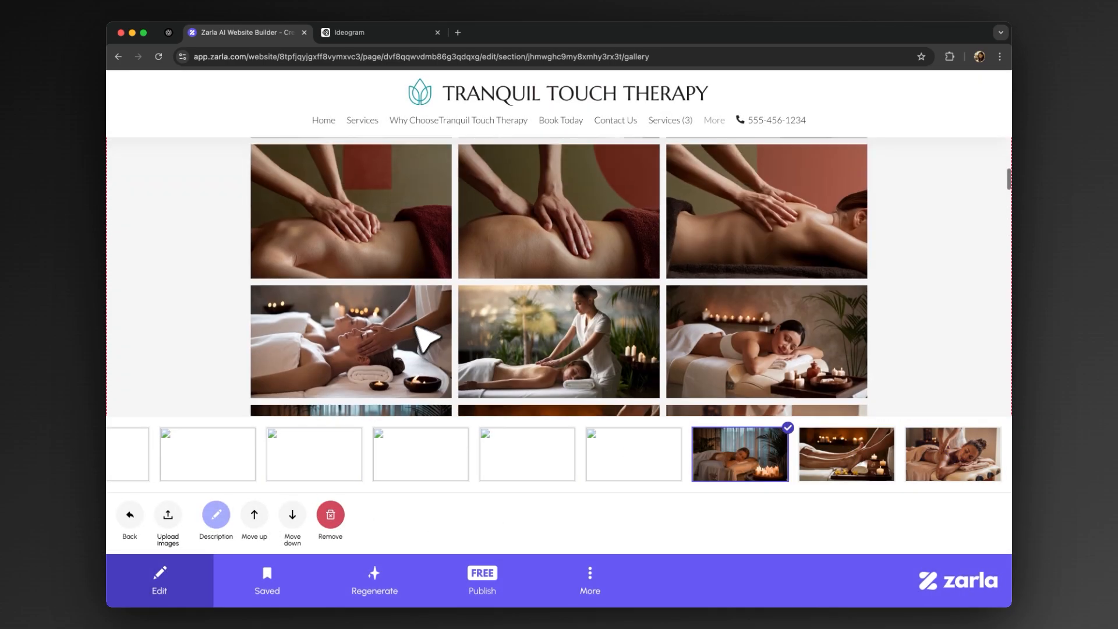
{"action": "scroll", "coordinate": [431, 329], "scroll_direction": "up", "scroll_amount": 5}
{"action": "left_click", "coordinate": [129, 514]}
{"action": "left_click", "coordinate": [128, 516]}
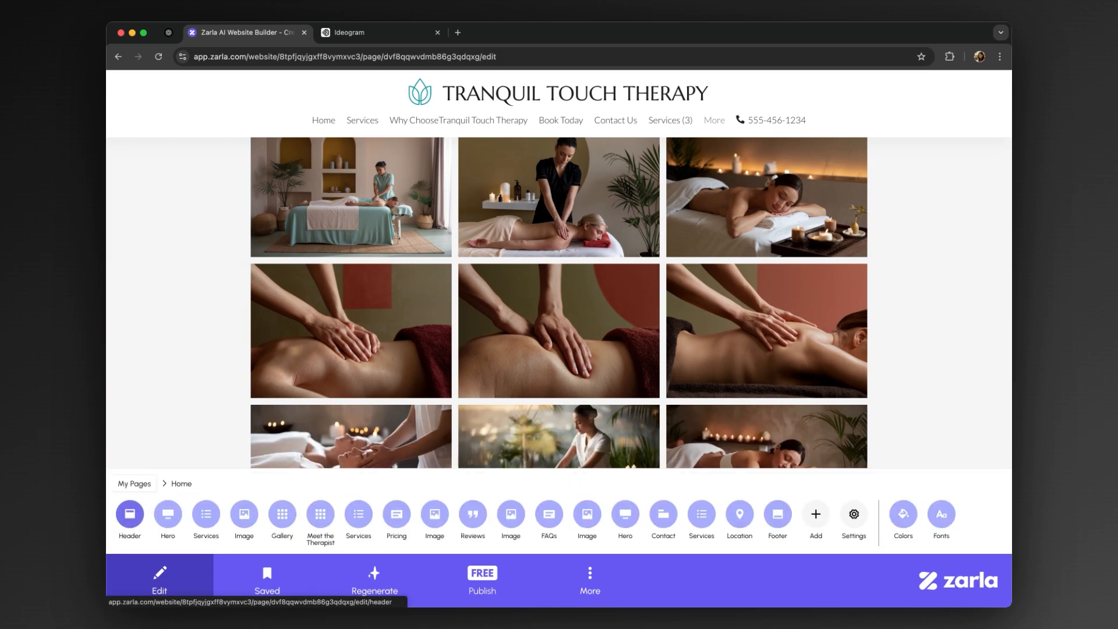
{"action": "scroll", "coordinate": [233, 369], "scroll_direction": "down", "scroll_amount": 12}
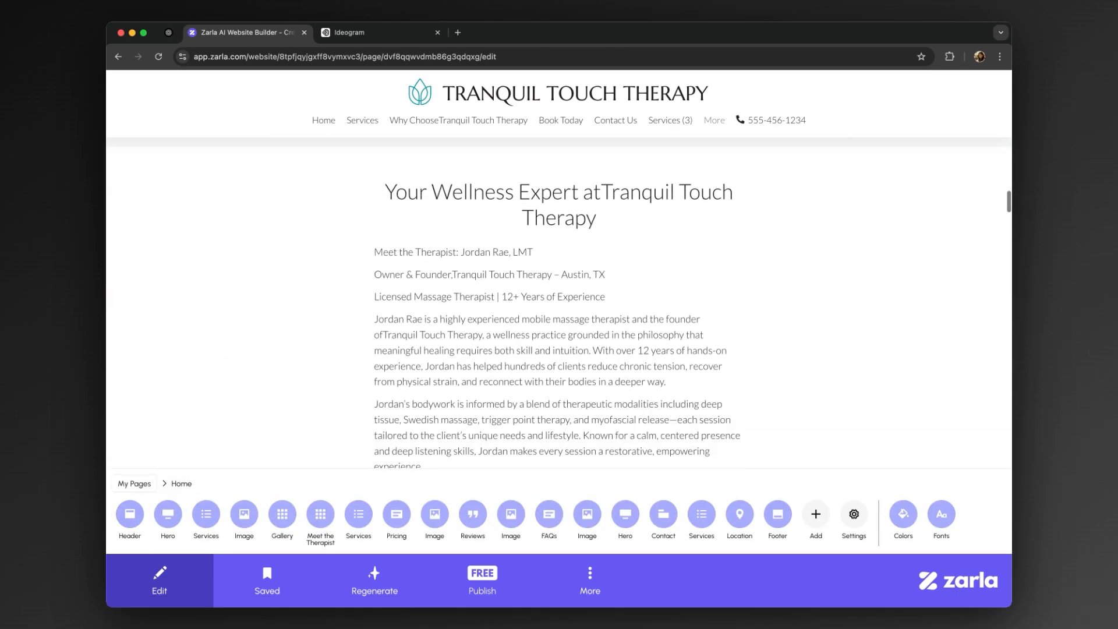
- Correct the therapist section's headline to "Your Wellness Expert at Tranquil Touch Therapy" and save it
{"action": "left_click", "coordinate": [416, 299]}
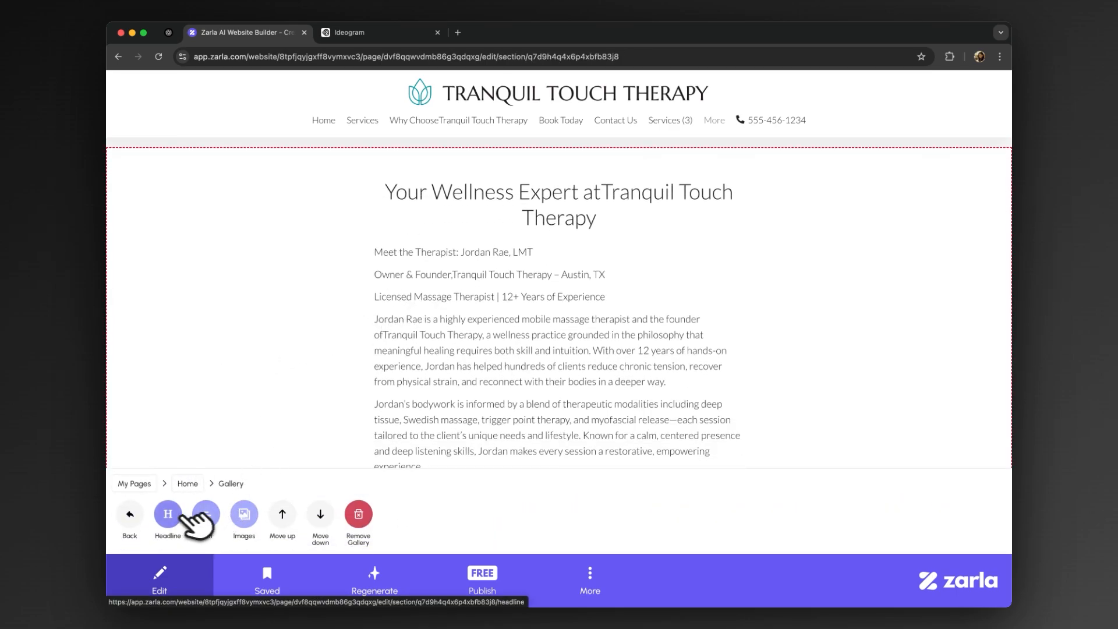
{"action": "left_click", "coordinate": [169, 513]}
{"action": "left_click", "coordinate": [230, 546]}
{"action": "left_click", "coordinate": [624, 597]}
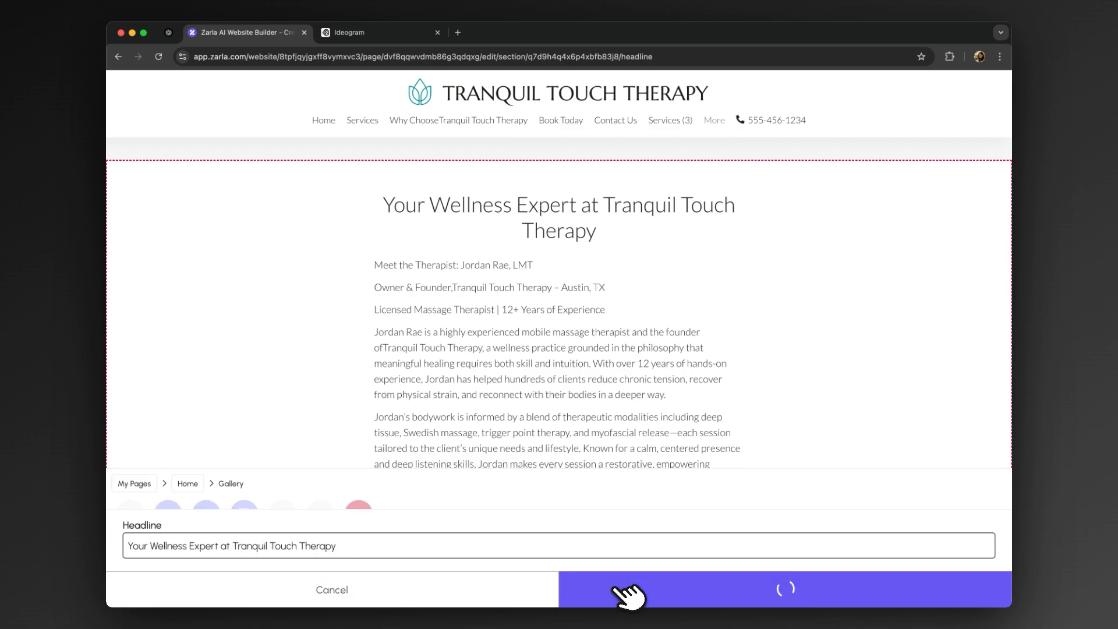
- Open the therapist section's text, have ChatGPT create a profile for the massage therapist with 5 years of experience, and copy its paragraphs
{"action": "left_click", "coordinate": [213, 518]}
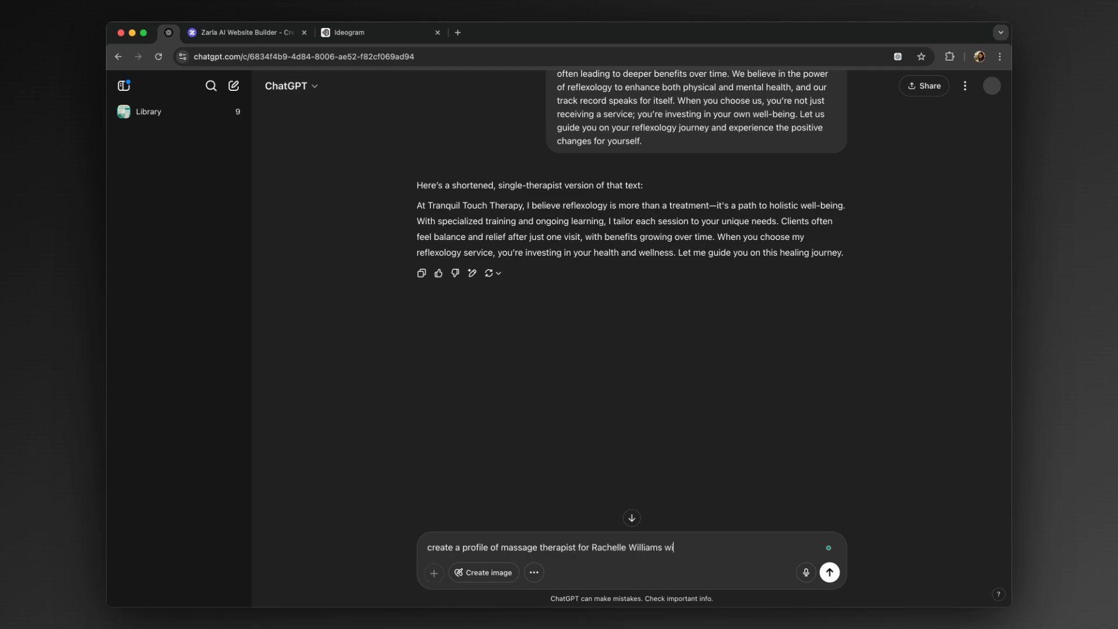
{"action": "key", "text": "Return"}
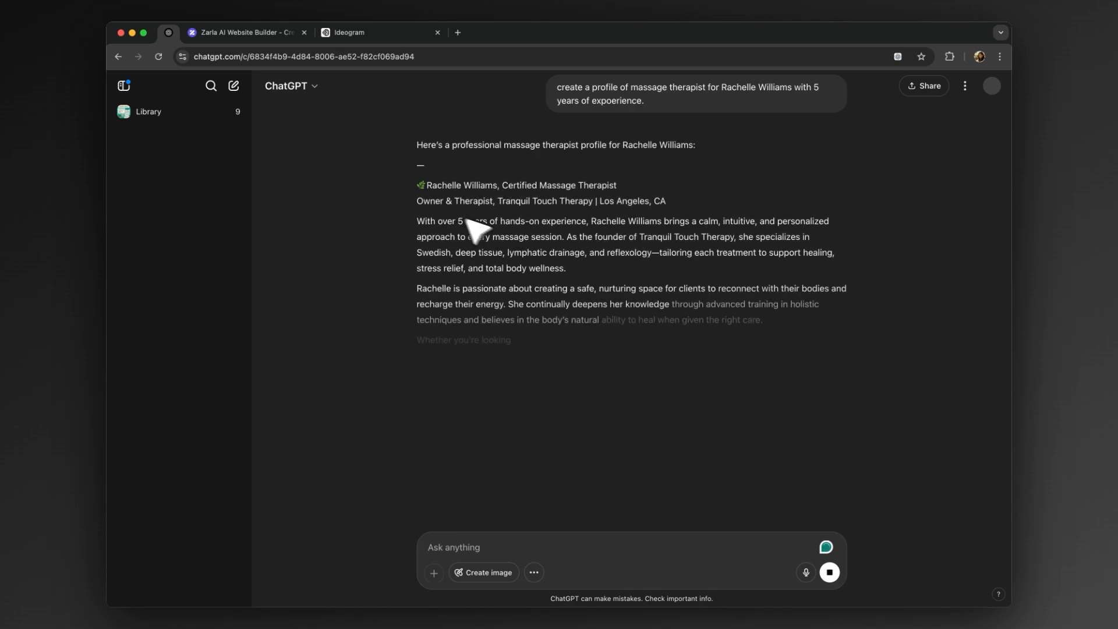
{"action": "left_click_drag", "start_coordinate": [409, 207], "coordinate": [776, 362]}
{"action": "key", "text": "cmd+c"}
- In Zarla, update the therapist's name, set Los Angeles, CA and 5 Years of Experience, replace the biography with the copied paragraphs, and save
{"action": "left_click", "coordinate": [273, 33]}
{"action": "scroll", "coordinate": [291, 460], "scroll_direction": "down", "scroll_amount": 1}
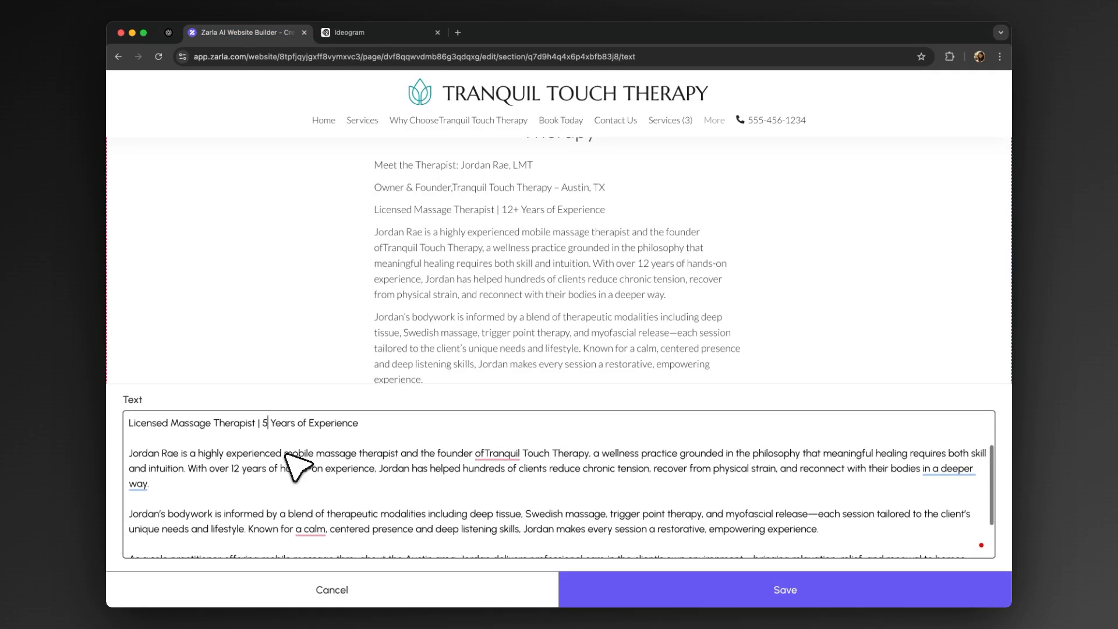
{"action": "left_click_drag", "start_coordinate": [136, 451], "coordinate": [352, 586]}
{"action": "key", "text": "BackSpace"}
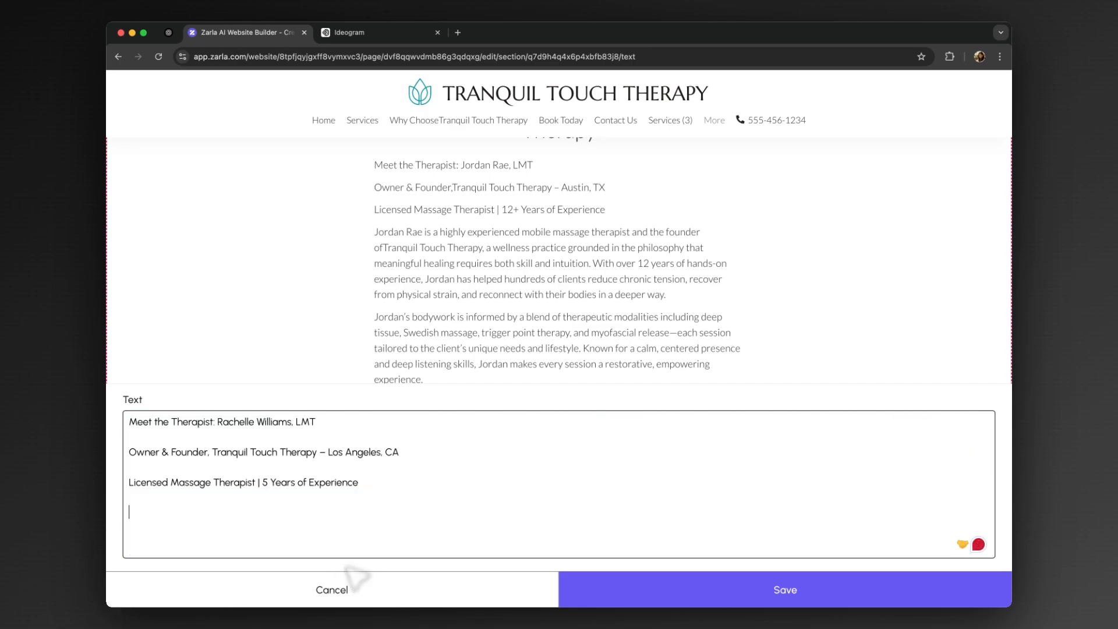
{"action": "key", "text": "cmd+v"}
{"action": "scroll", "coordinate": [343, 531], "scroll_direction": "up", "scroll_amount": 2}
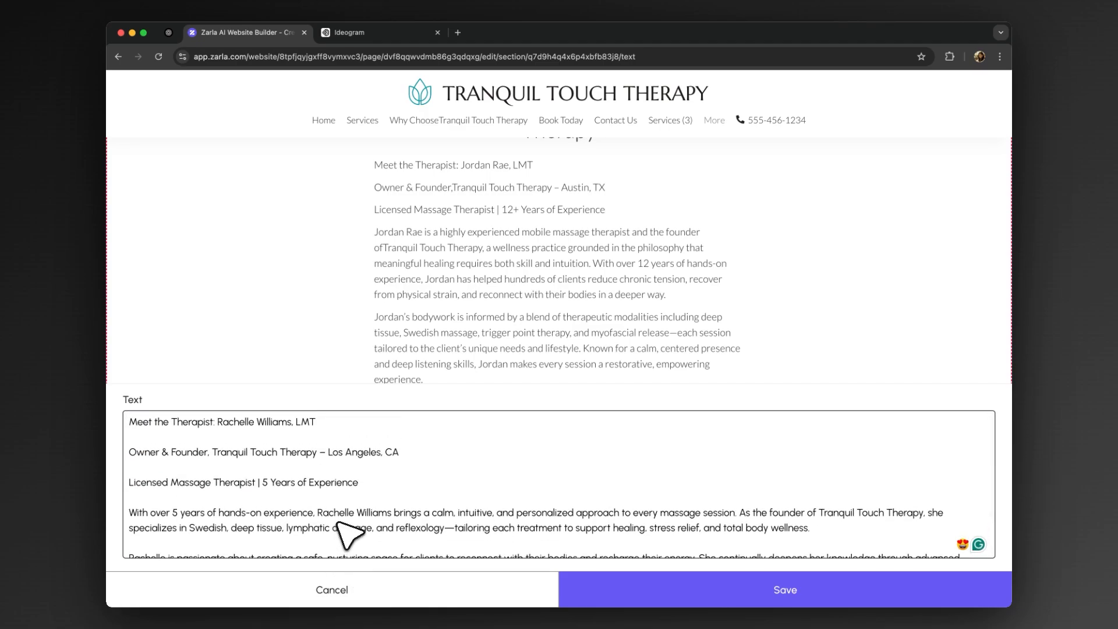
{"action": "left_click", "coordinate": [602, 590]}
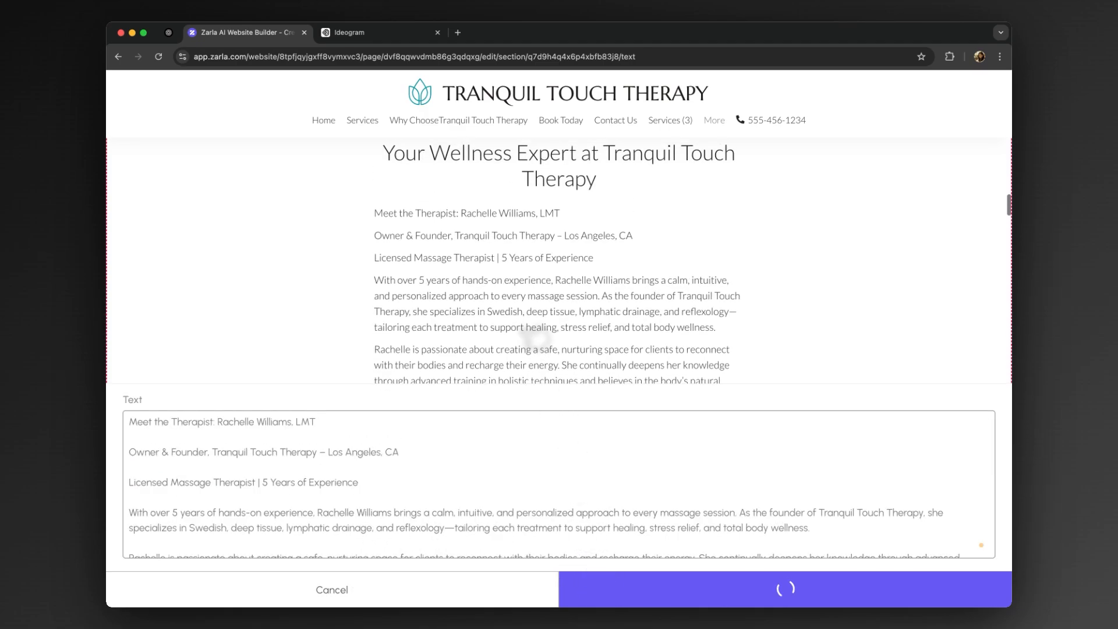
- Upload the professional massage therapist portrait with crossed arms and a palm plant behind her to the therapist section
{"action": "scroll", "coordinate": [536, 340], "scroll_direction": "down", "scroll_amount": 7}
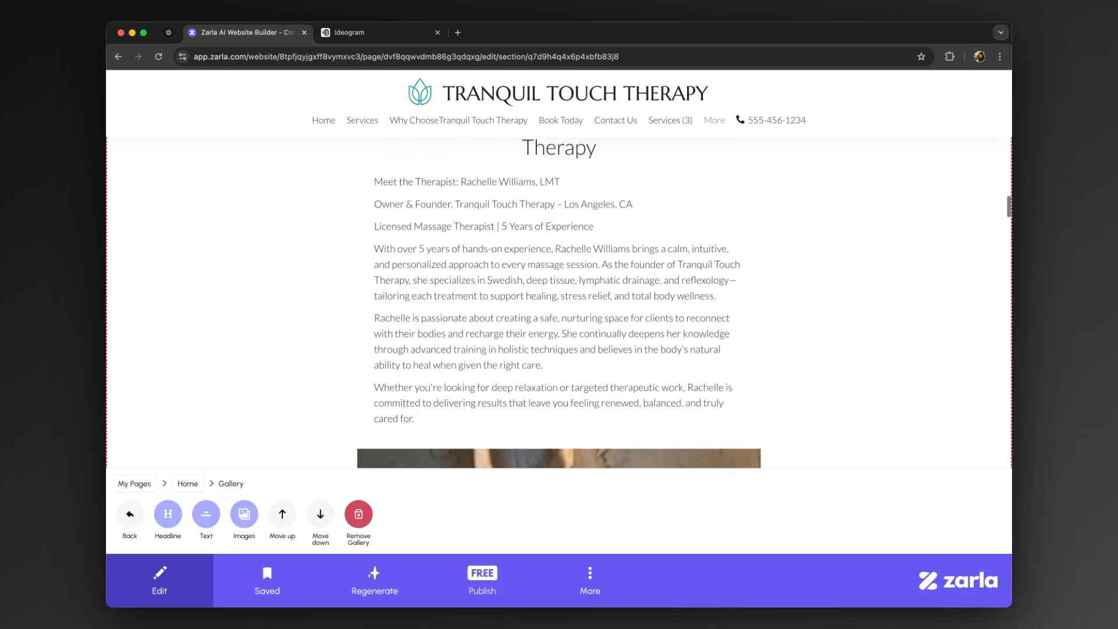
{"action": "left_click", "coordinate": [244, 514]}
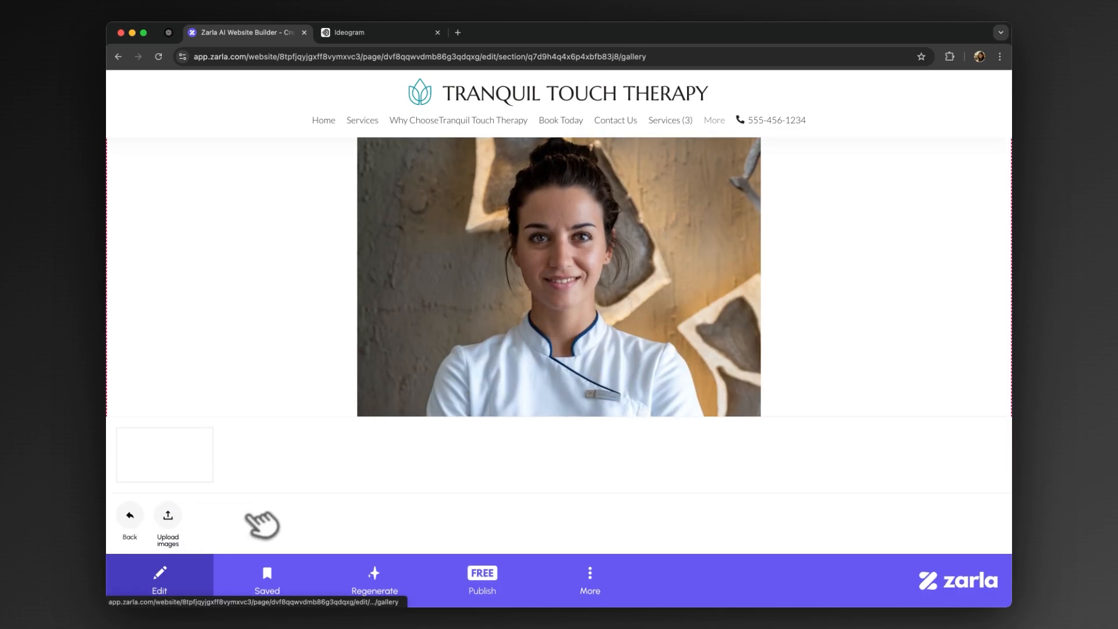
{"action": "left_click", "coordinate": [174, 512]}
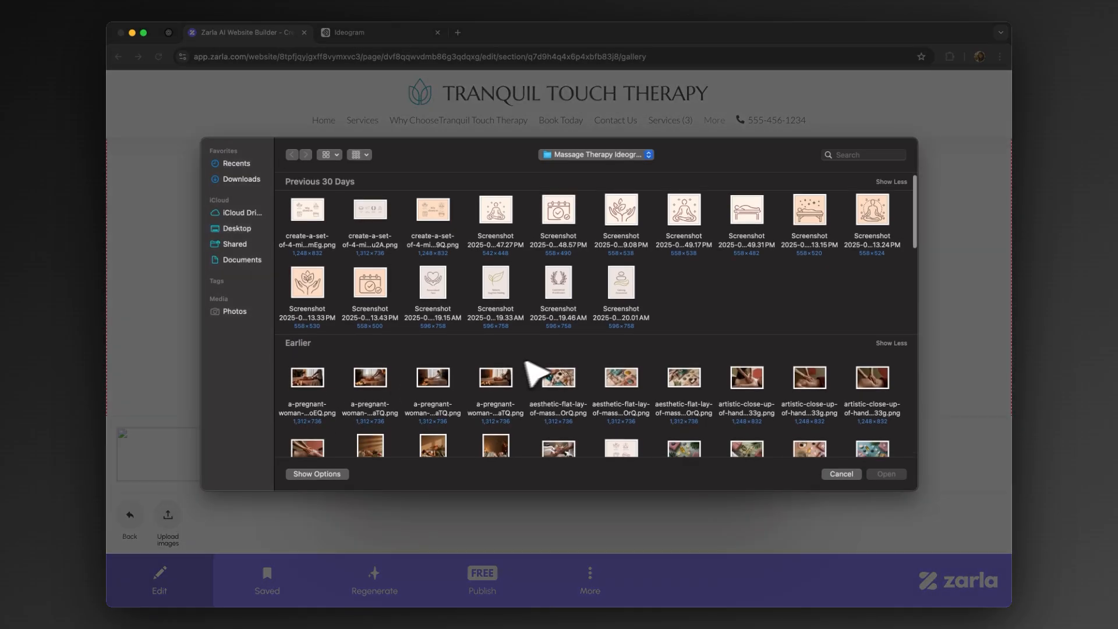
{"action": "scroll", "coordinate": [532, 369], "scroll_direction": "down", "scroll_amount": 10}
{"action": "scroll", "coordinate": [402, 278], "scroll_direction": "down", "scroll_amount": 5}
{"action": "left_click", "coordinate": [436, 332]}
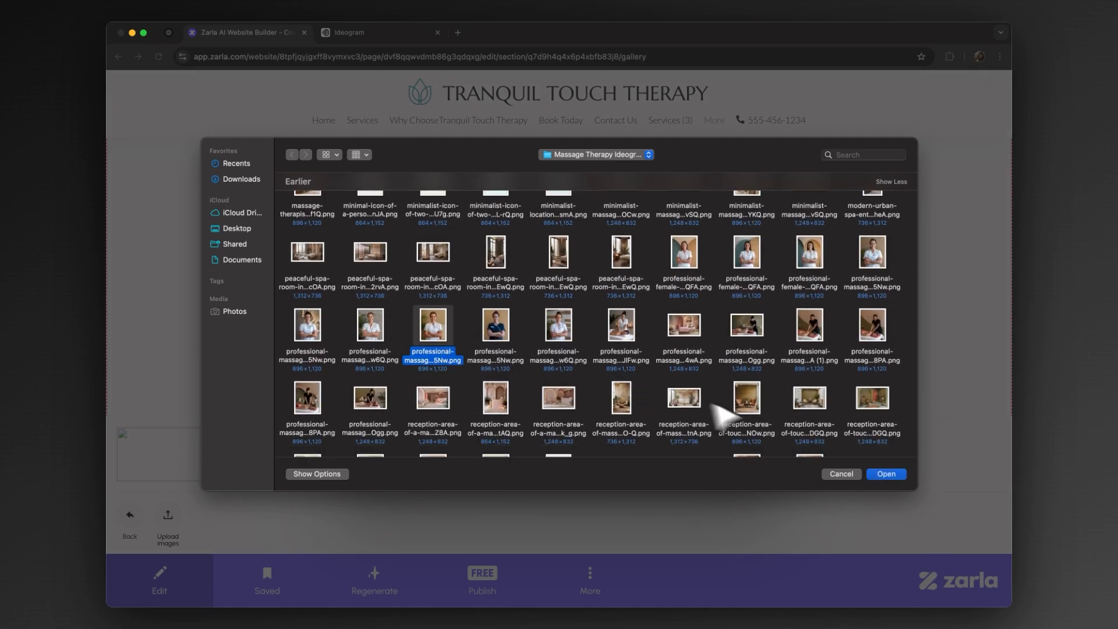
{"action": "left_click", "coordinate": [885, 473]}
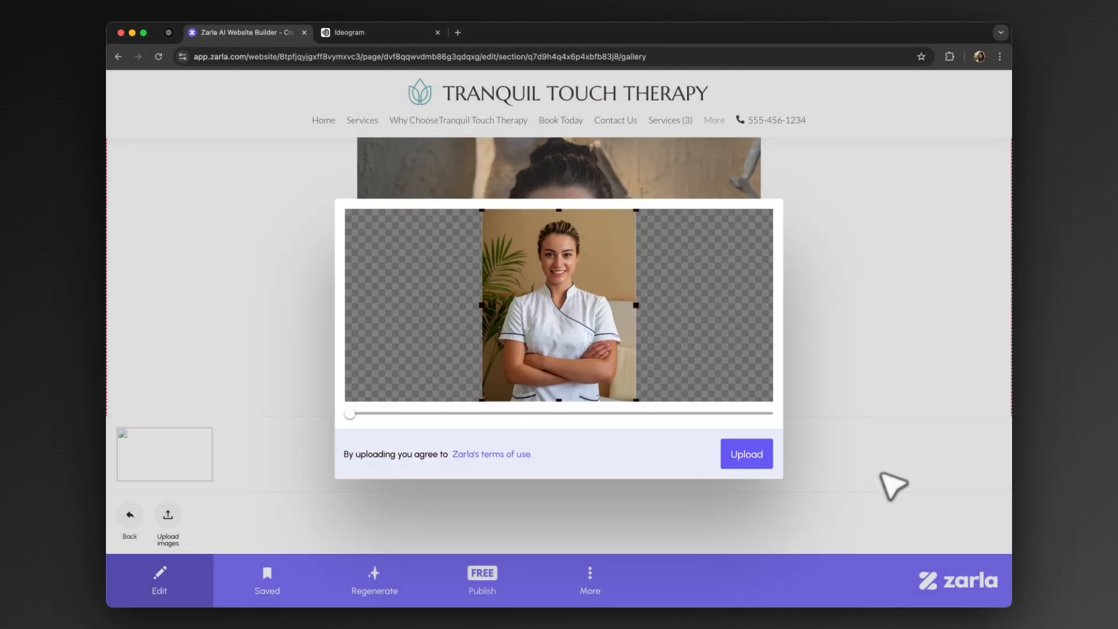
{"action": "left_click", "coordinate": [747, 454]}
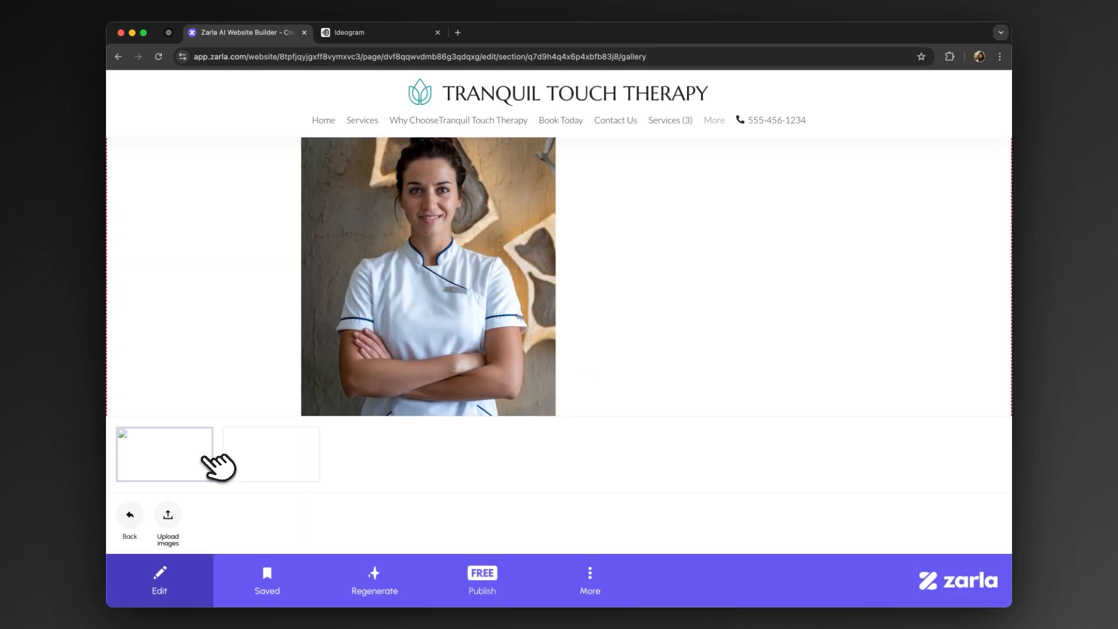
- Delete the original portrait from the therapist section and check the section with its new photo
{"action": "left_click", "coordinate": [211, 459]}
{"action": "left_click", "coordinate": [330, 514]}
{"action": "left_click", "coordinate": [489, 395]}
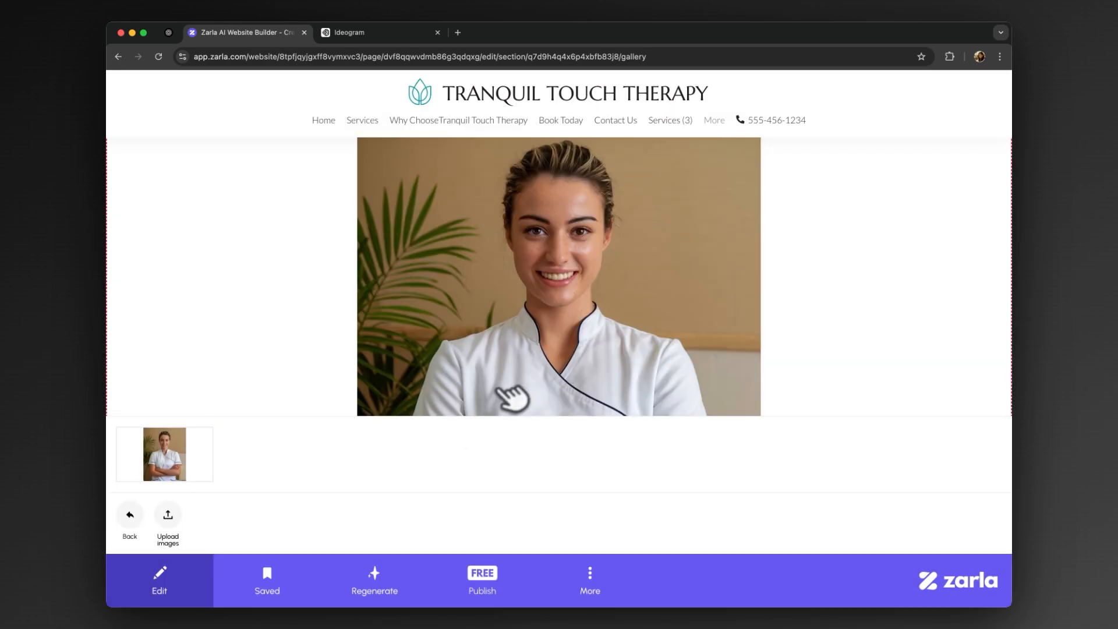
{"action": "scroll", "coordinate": [779, 325], "scroll_direction": "up", "scroll_amount": 3}
{"action": "scroll", "coordinate": [764, 315], "scroll_direction": "up", "scroll_amount": 4}
{"action": "scroll", "coordinate": [764, 316], "scroll_direction": "down", "scroll_amount": 9}
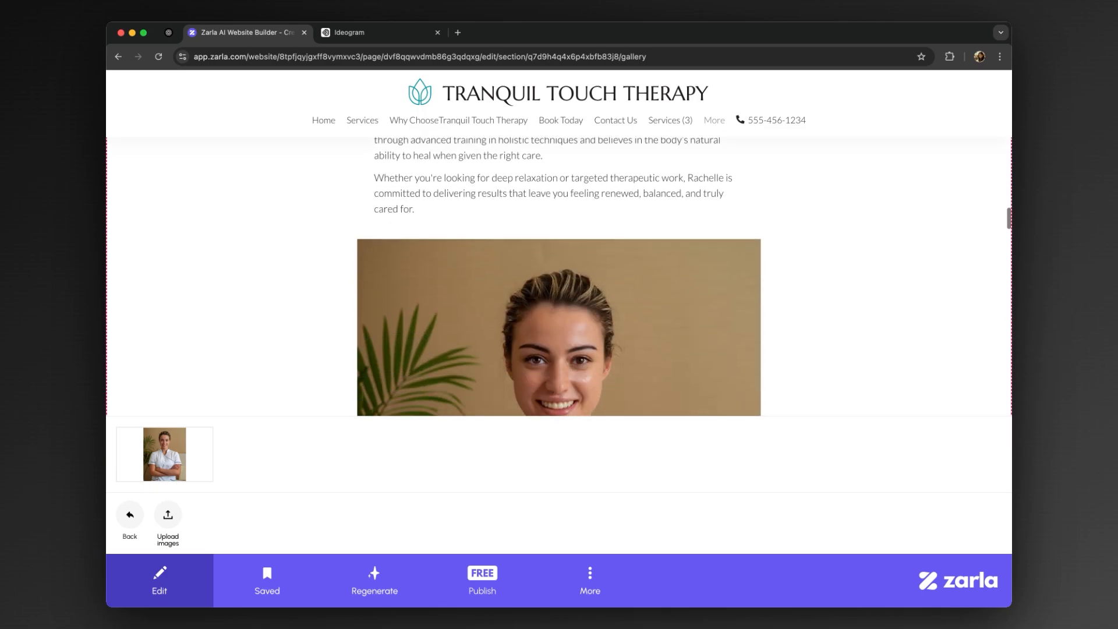
{"action": "scroll", "coordinate": [559, 277], "scroll_direction": "down", "scroll_amount": 5}
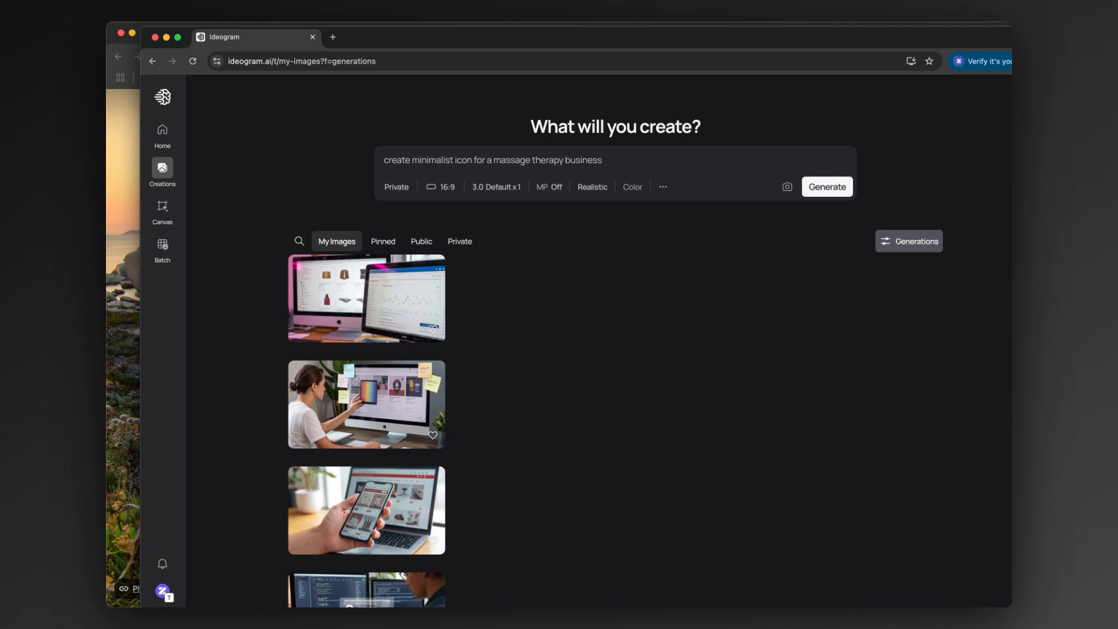
- In Ideogram, write a minimalist massage icon prompt covering skilled therapist, holistic approach, personalized care and flexible scheduling, with thin lines, teal and beige accent, white background
{"action": "type", "text": "owing a ski"}
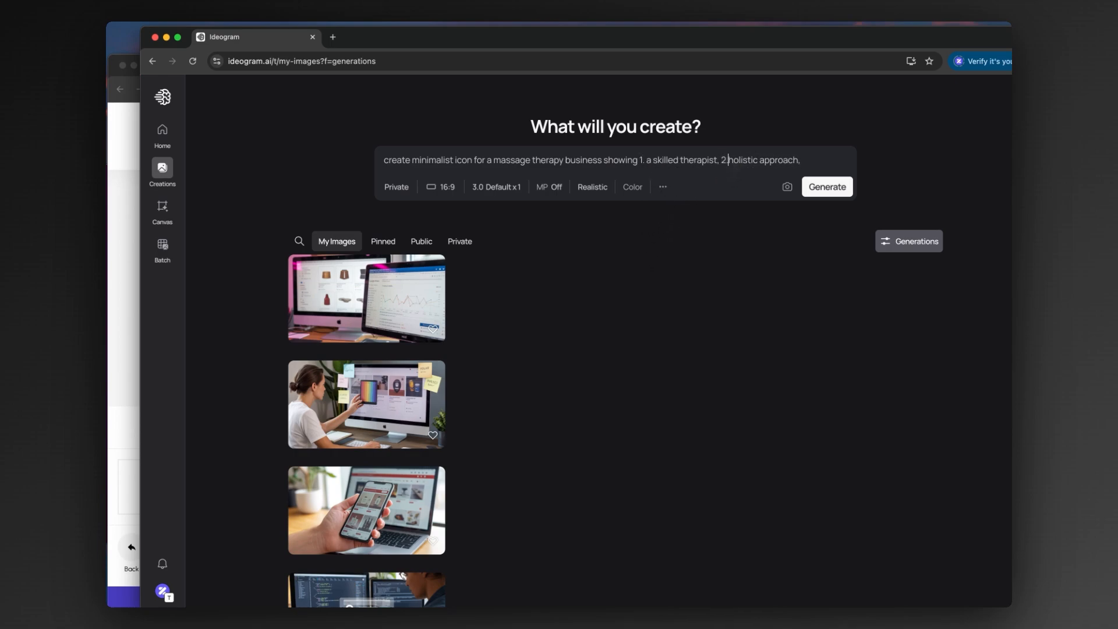
{"action": "type", "text": "personalized"}
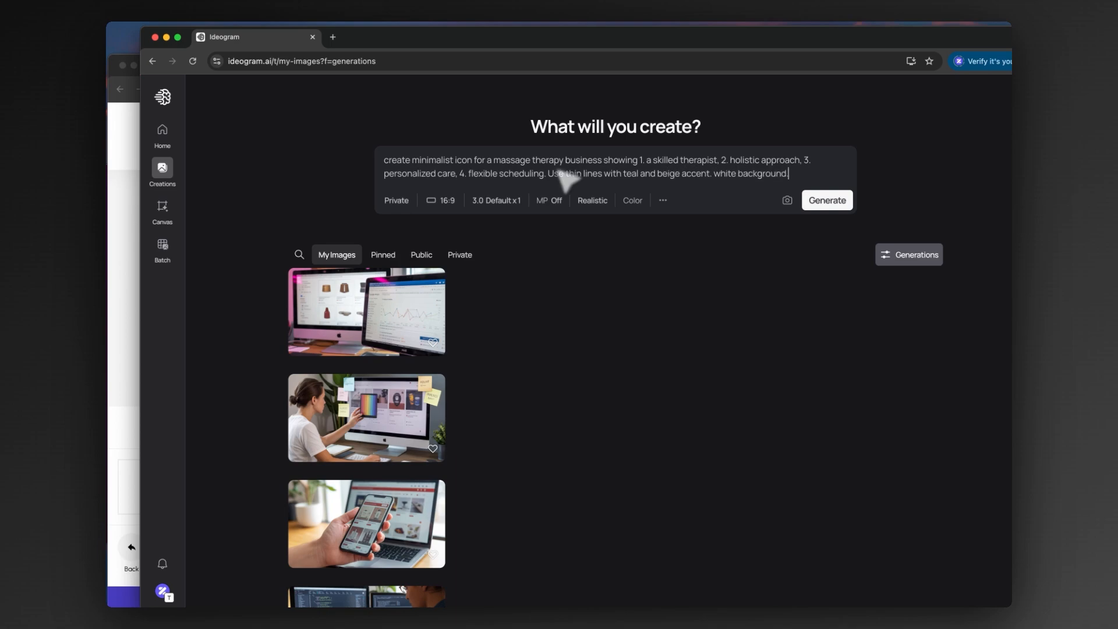
- Set the image style to Design and the aspect ratio to 1:1, adjust the model settings, and generate the icons
{"action": "left_click", "coordinate": [592, 200]}
{"action": "left_click", "coordinate": [667, 335]}
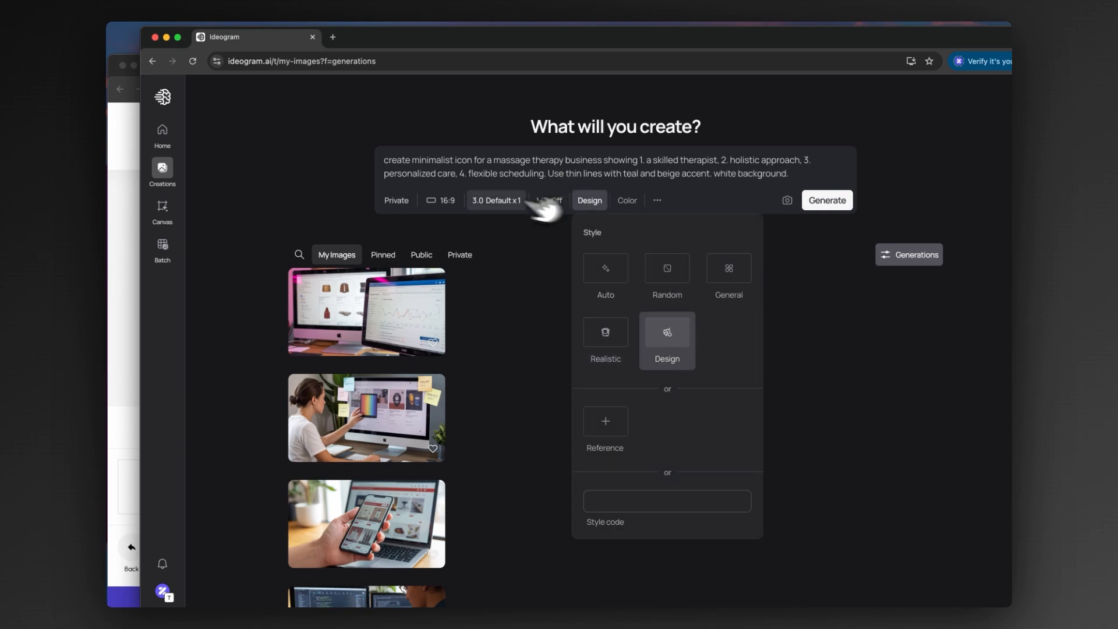
{"action": "left_click", "coordinate": [440, 200]}
{"action": "left_click", "coordinate": [655, 449]}
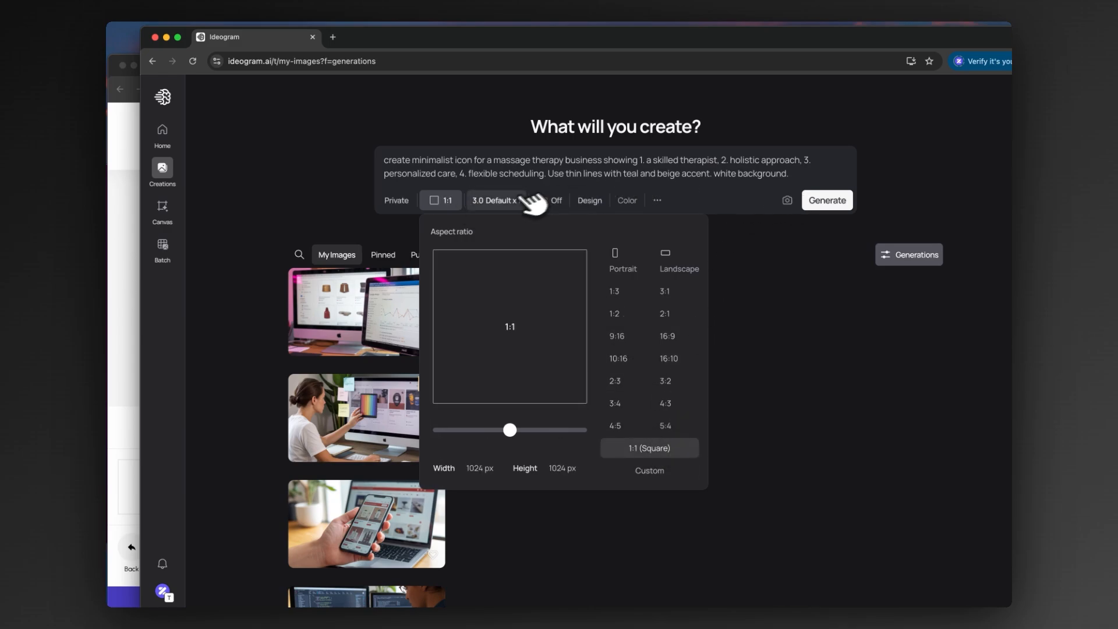
{"action": "left_click", "coordinate": [496, 200]}
{"action": "left_click", "coordinate": [587, 258]}
{"action": "left_click", "coordinate": [826, 199]}
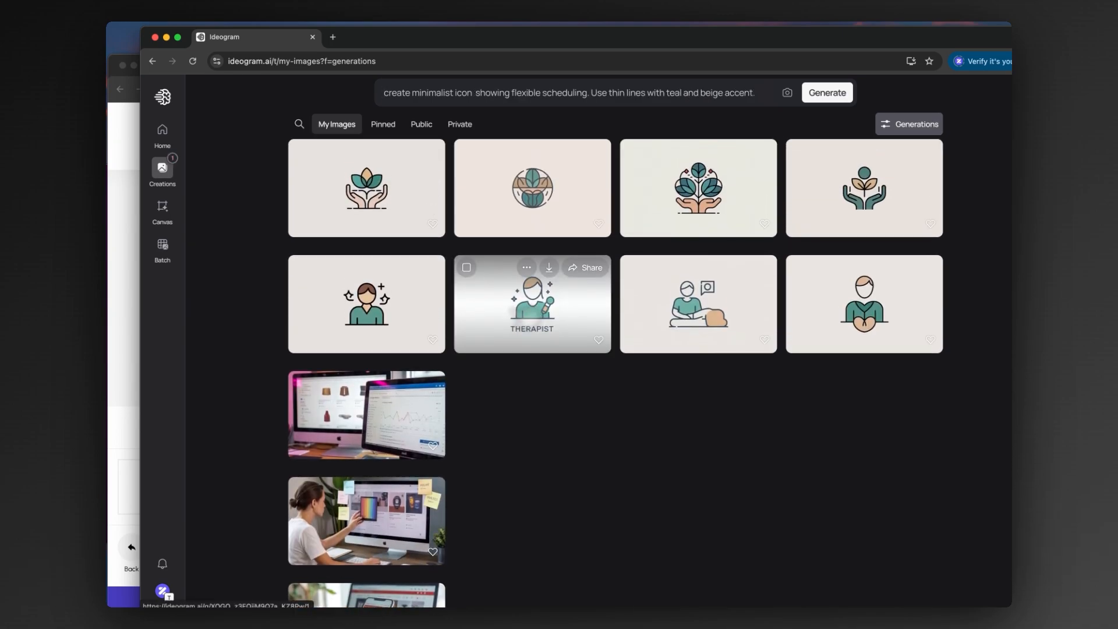
- Download one generated icon each for skilled therapist, holistic approach, personalized care and flexible scheduling
{"action": "scroll", "coordinate": [471, 331], "scroll_direction": "up", "scroll_amount": 1}
{"action": "left_click", "coordinate": [383, 314]}
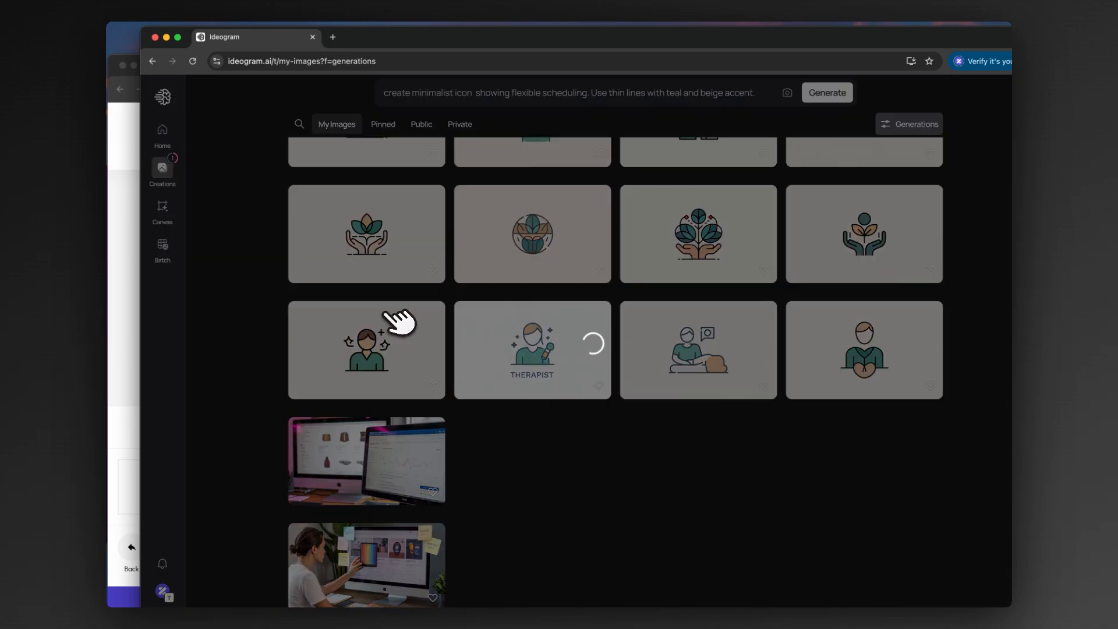
{"action": "scroll", "coordinate": [390, 311], "scroll_direction": "up", "scroll_amount": 1}
{"action": "left_click", "coordinate": [384, 256]}
{"action": "scroll", "coordinate": [384, 255], "scroll_direction": "up", "scroll_amount": 1}
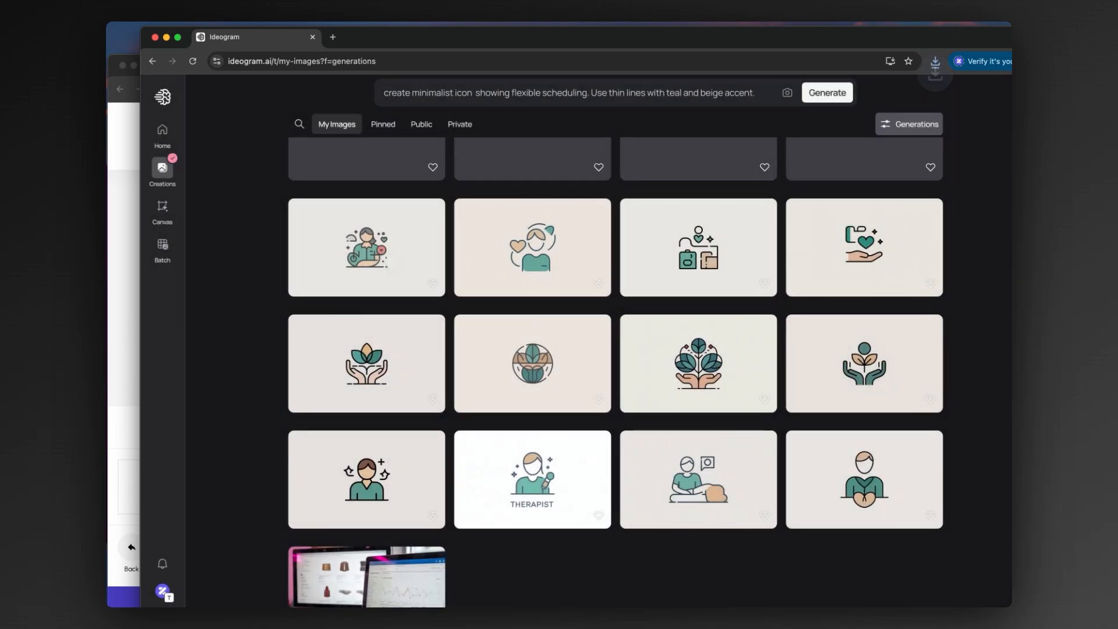
{"action": "left_click", "coordinate": [550, 212]}
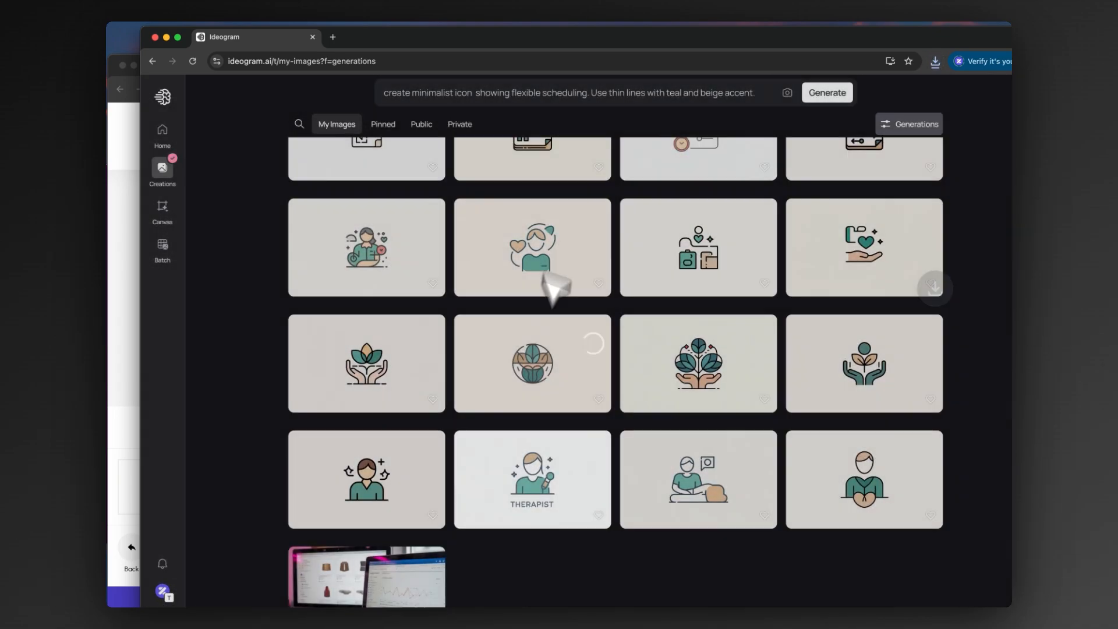
{"action": "scroll", "coordinate": [536, 408], "scroll_direction": "up", "scroll_amount": 1}
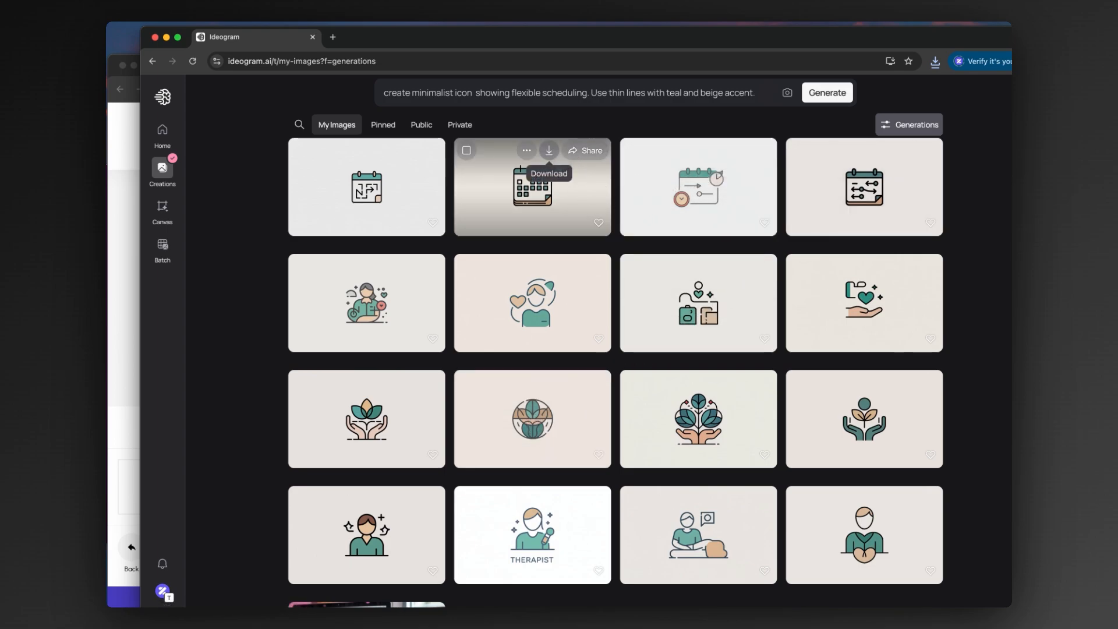
{"action": "left_click", "coordinate": [548, 151]}
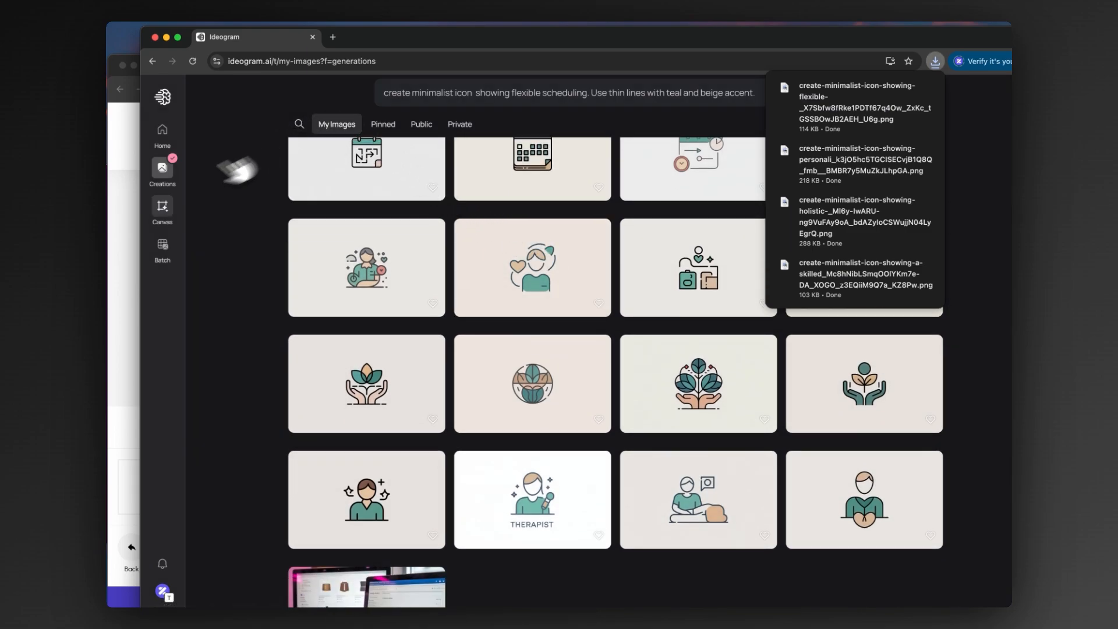
- Back in Zarla, replace the Skilled Therapist, Holistic Approach, Personalized Care and Flexible Scheduling images with the matching downloaded icons
{"action": "left_click", "coordinate": [123, 198]}
{"action": "left_click_drag", "start_coordinate": [753, 63], "coordinate": [757, 31]}
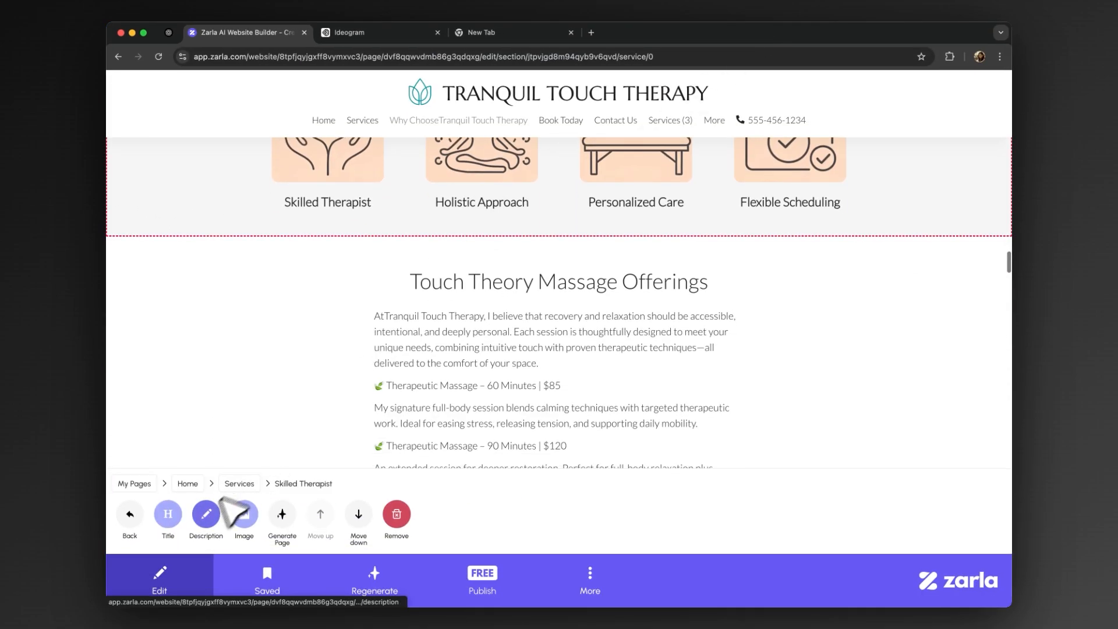
{"action": "left_click", "coordinate": [244, 513]}
{"action": "left_click", "coordinate": [171, 516]}
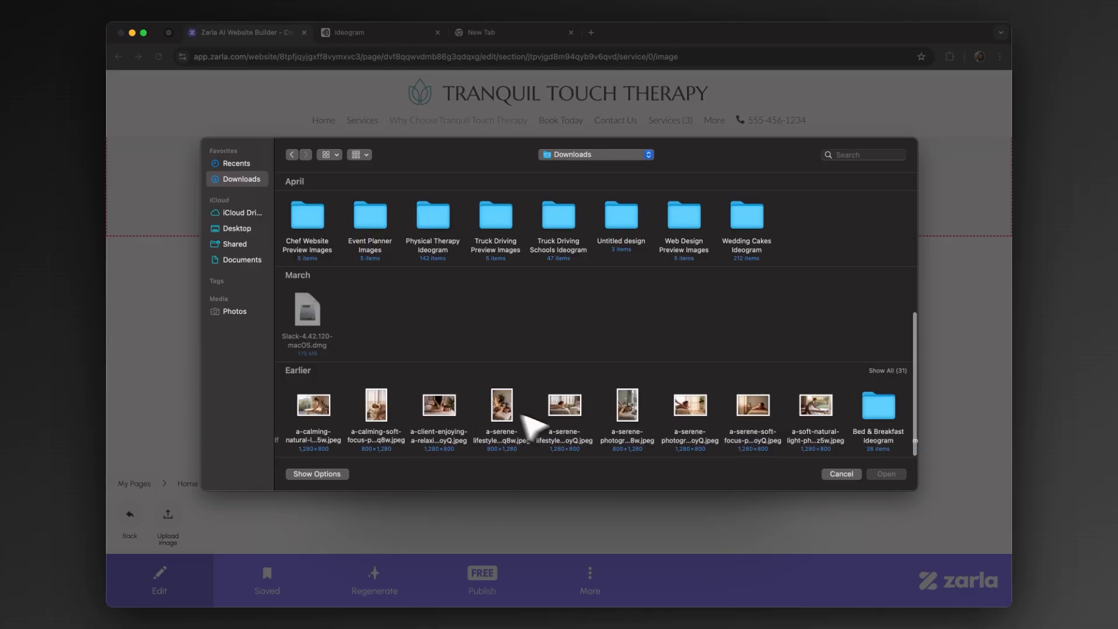
{"action": "scroll", "coordinate": [527, 422], "scroll_direction": "right", "scroll_amount": 10}
{"action": "left_click", "coordinate": [415, 410]}
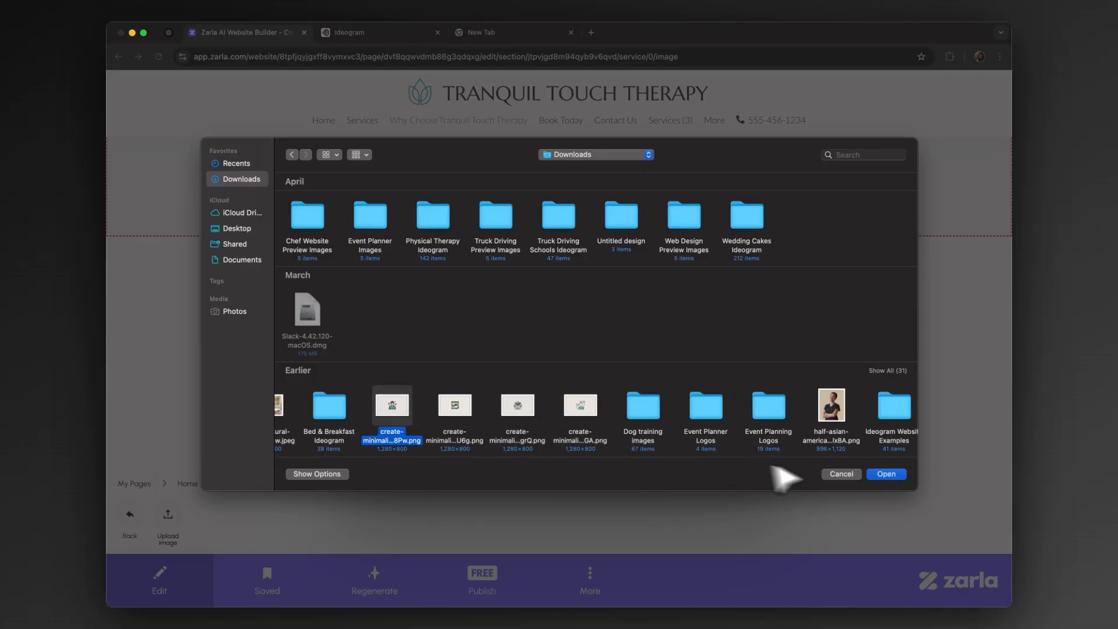
{"action": "left_click", "coordinate": [887, 473]}
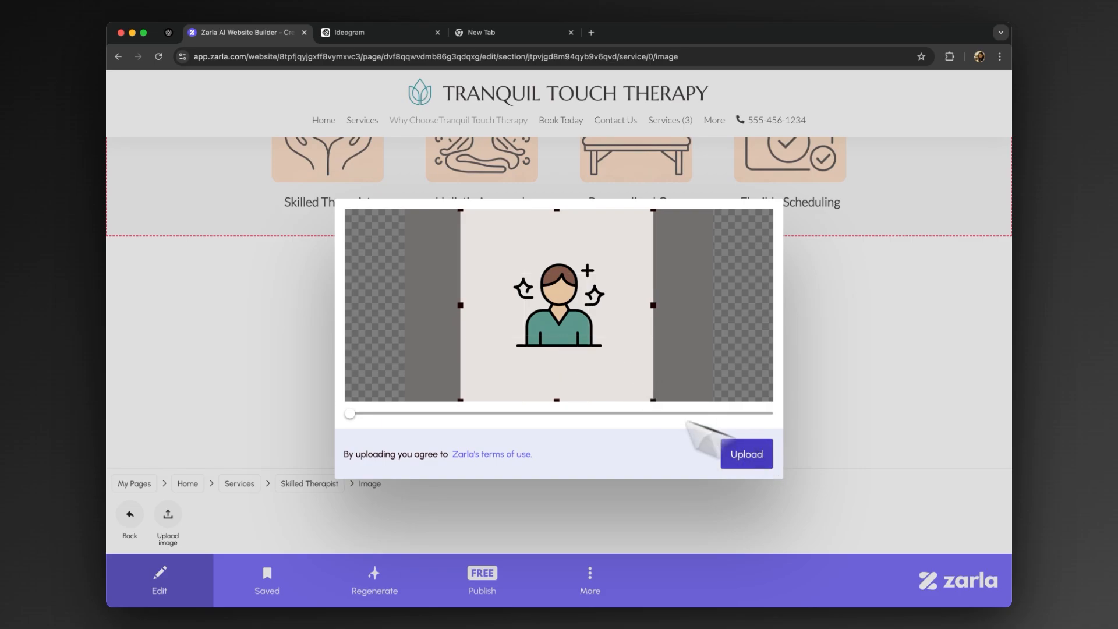
{"action": "left_click", "coordinate": [740, 453]}
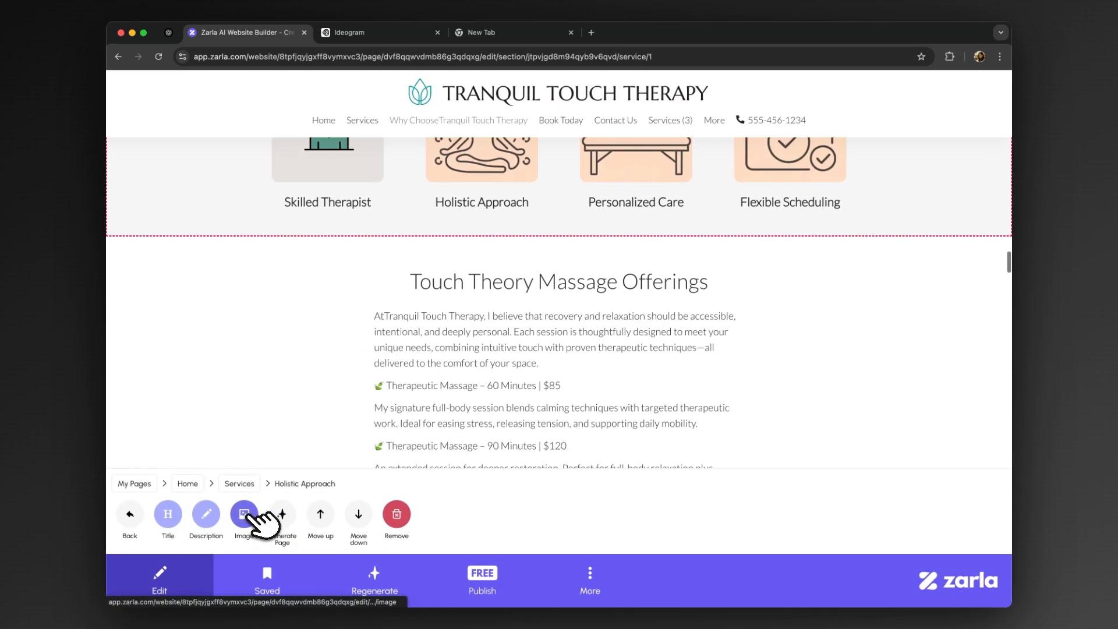
{"action": "left_click", "coordinate": [244, 514]}
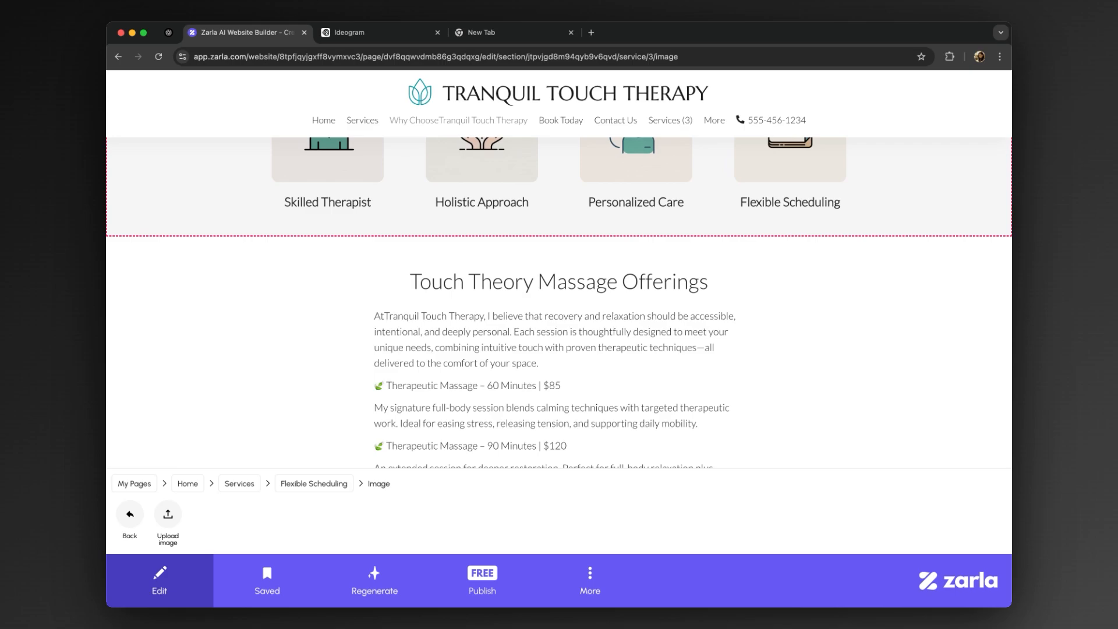
- Open the Pricing section's text for editing and rename the 60-minute Therapeutic Massage offering to Swedish Massage
{"action": "scroll", "coordinate": [761, 457], "scroll_direction": "down", "scroll_amount": 4}
{"action": "left_click", "coordinate": [265, 429]}
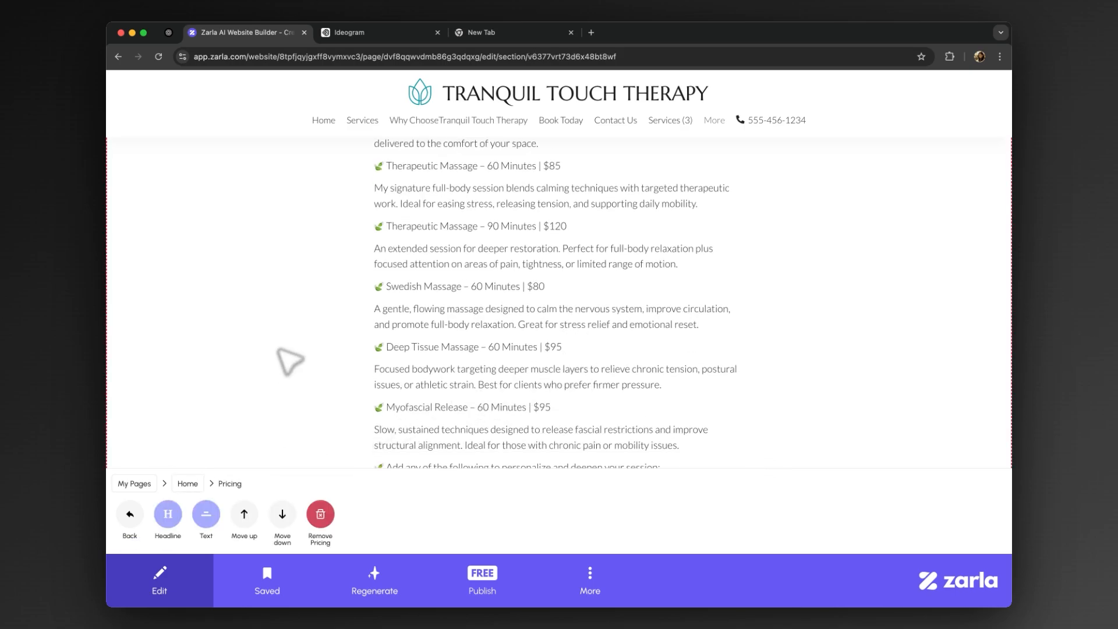
{"action": "left_click", "coordinate": [208, 515]}
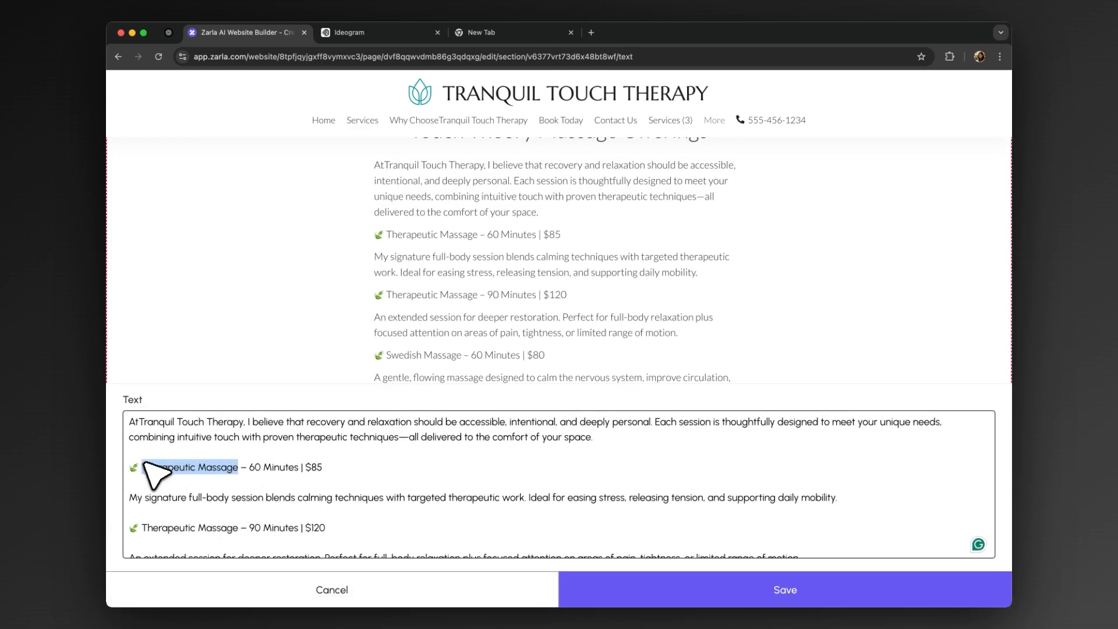
{"action": "type", "text": "Swedish Massage"}
- Replace the rest of the Swedish Massage entry with ChatGPT's description and rates: 60 minutes at $110 and 90 minutes at $150
{"action": "left_click", "coordinate": [174, 33]}
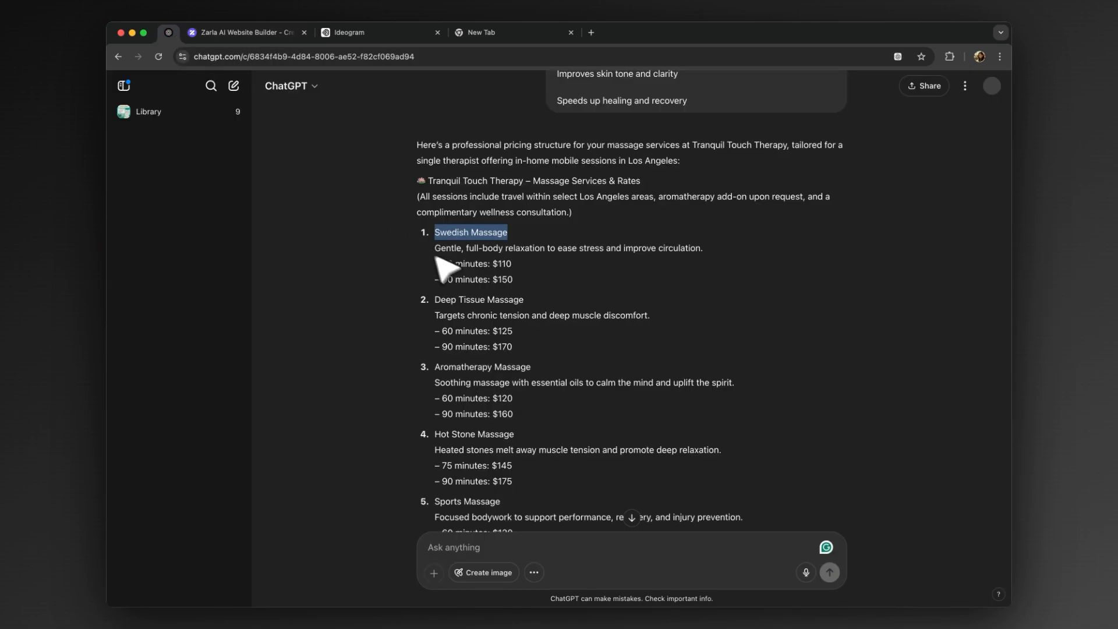
{"action": "left_click_drag", "start_coordinate": [436, 249], "coordinate": [540, 277]}
{"action": "key", "text": "super+c"}
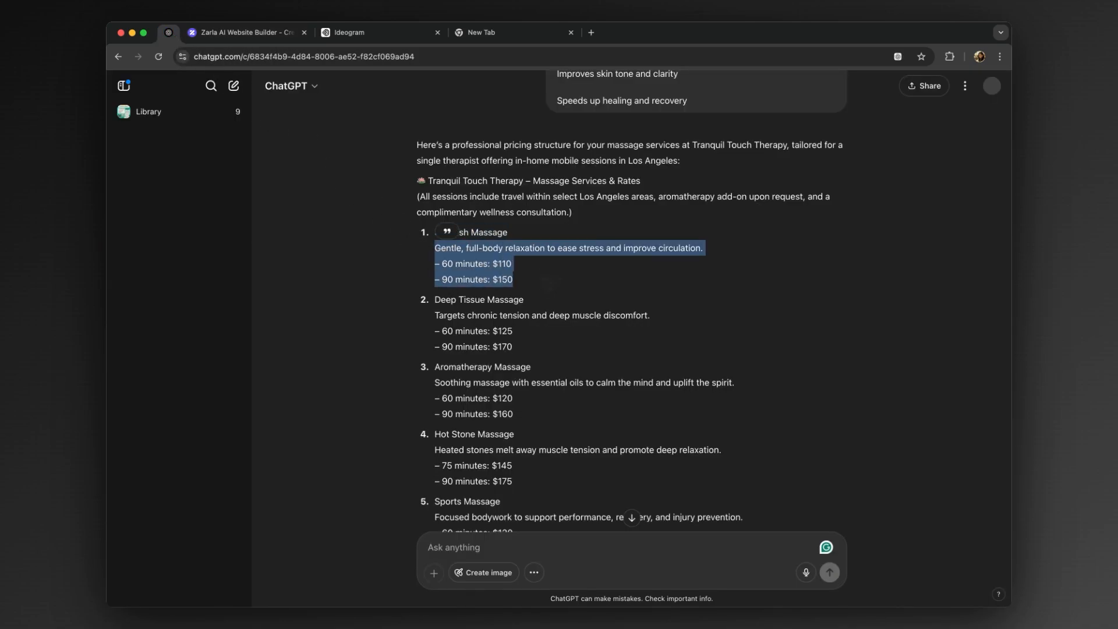
{"action": "left_click", "coordinate": [245, 32]}
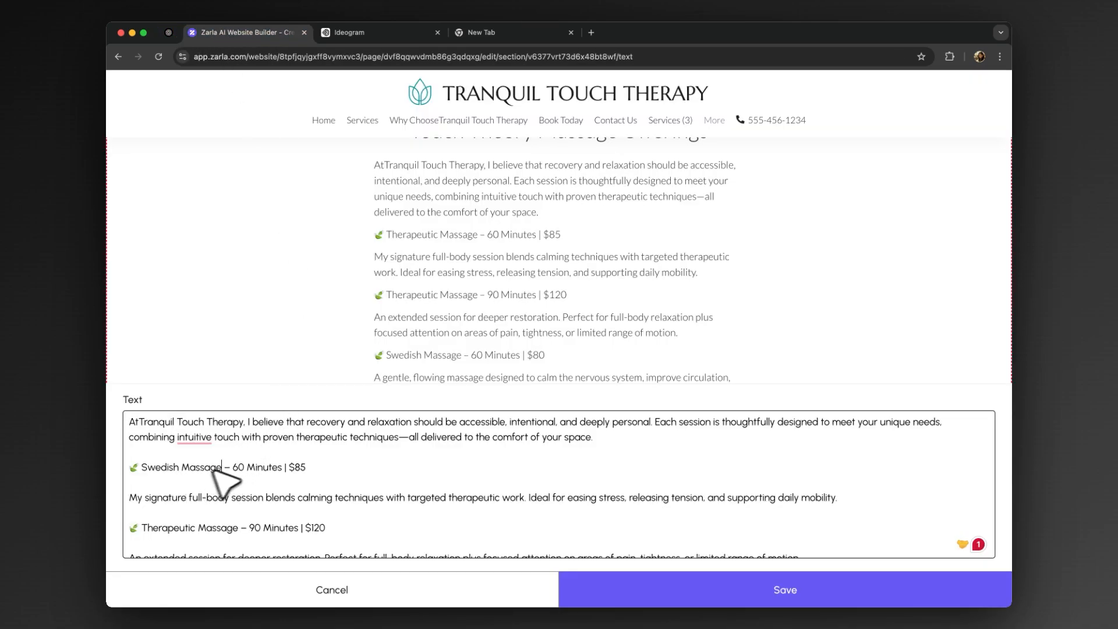
{"action": "mouse_move", "coordinate": [214, 470]}
{"action": "left_mouse_down"}
{"action": "mouse_move", "coordinate": [324, 499]}
{"action": "mouse_move", "coordinate": [778, 518]}
{"action": "left_mouse_up"}
{"action": "key", "text": "BackSpace"}
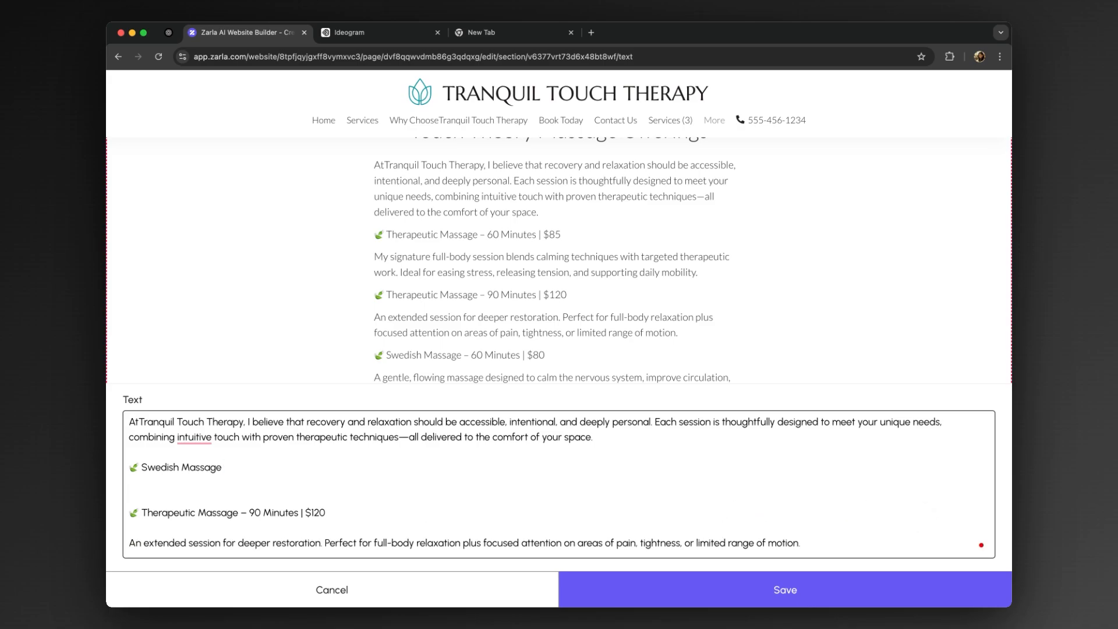
{"action": "key", "text": "super+v"}
{"action": "scroll", "coordinate": [582, 524], "scroll_direction": "down", "scroll_amount": 2}
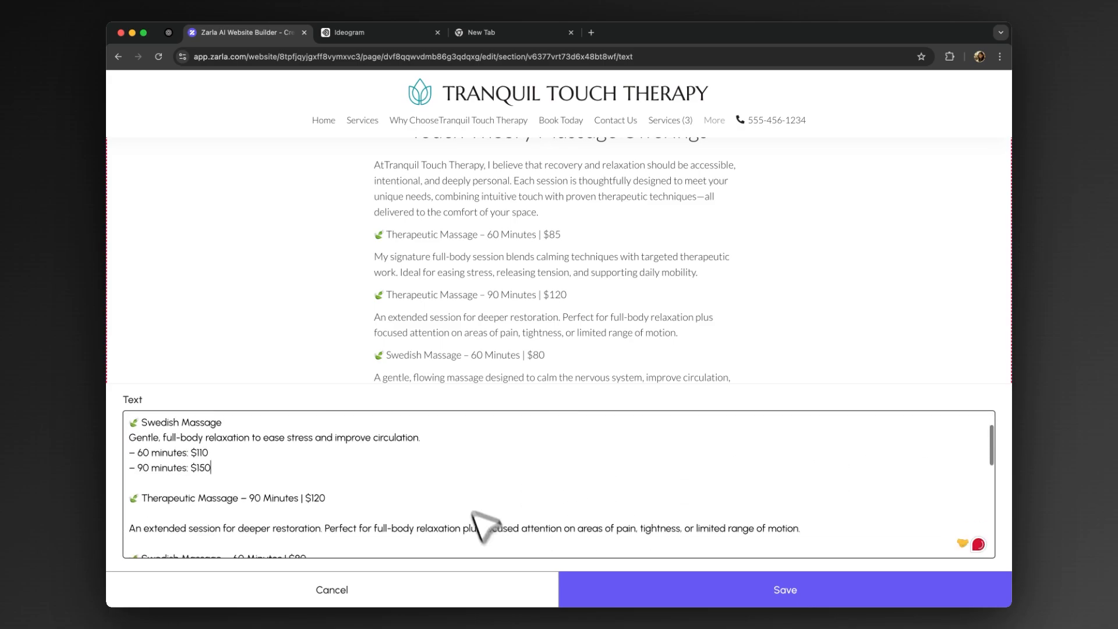
- Replace the 90-minute Therapeutic Massage entry with ChatGPT's Deep Tissue Massage text, 60 minutes at $125 and 90 minutes at $170, followed by a blank line
{"action": "left_click", "coordinate": [169, 33]}
{"action": "scroll", "coordinate": [396, 308], "scroll_direction": "down", "scroll_amount": 1}
{"action": "left_click_drag", "start_coordinate": [434, 272], "coordinate": [520, 322]}
{"action": "key", "text": "ctrl+c"}
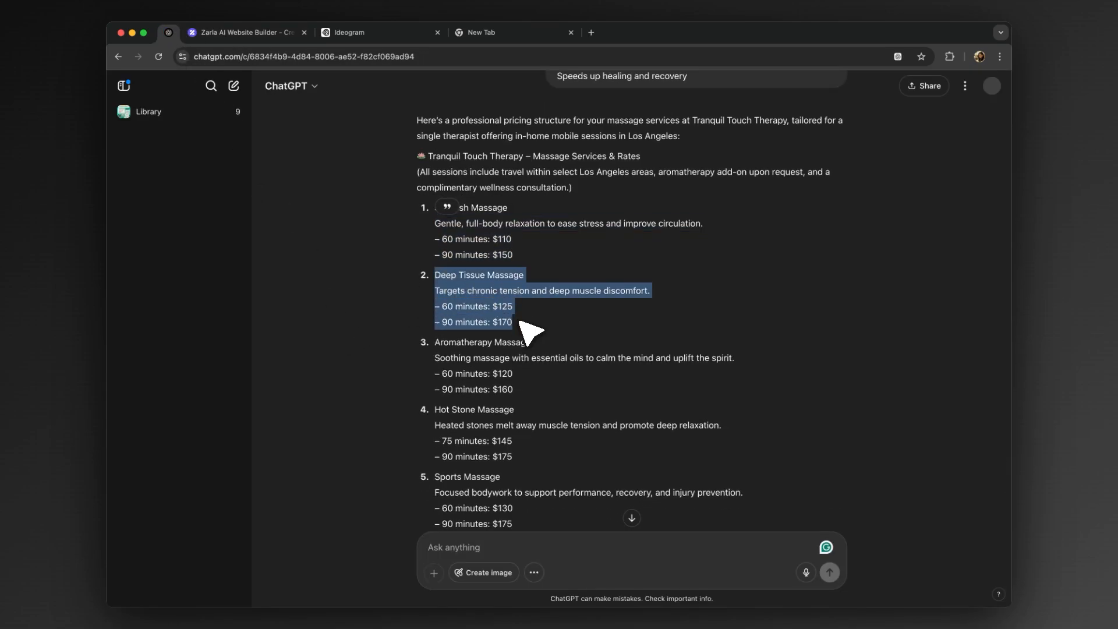
{"action": "left_click", "coordinate": [244, 33]}
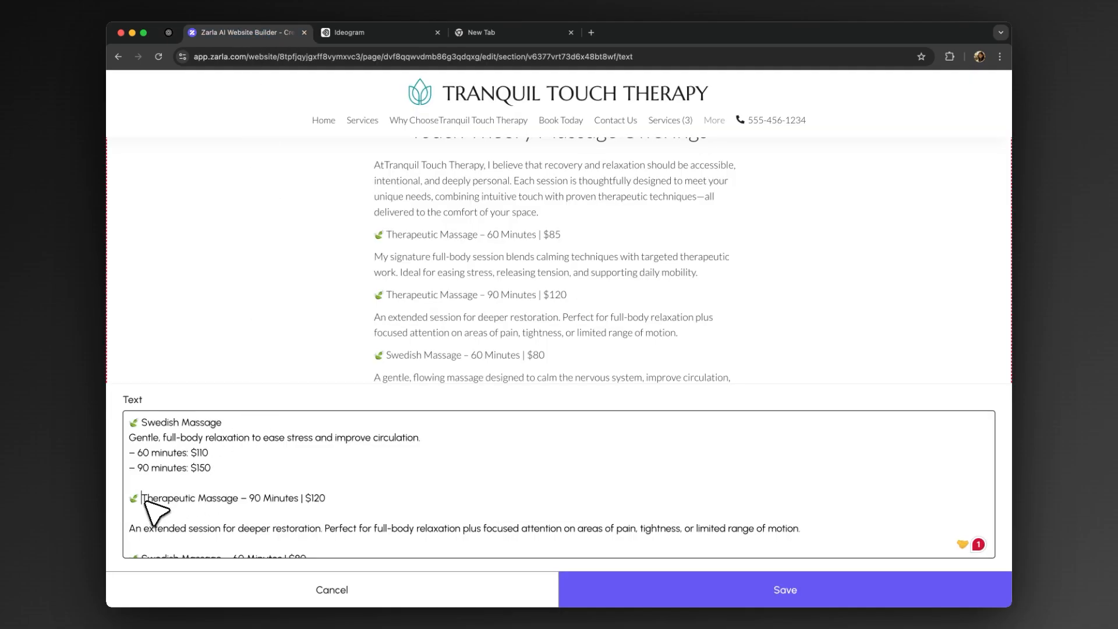
{"action": "left_click_drag", "start_coordinate": [146, 500], "coordinate": [297, 574]}
{"action": "key", "text": "BackSpace"}
{"action": "key", "text": "ctrl+v"}
{"action": "scroll", "coordinate": [292, 524], "scroll_direction": "down", "scroll_amount": 1}
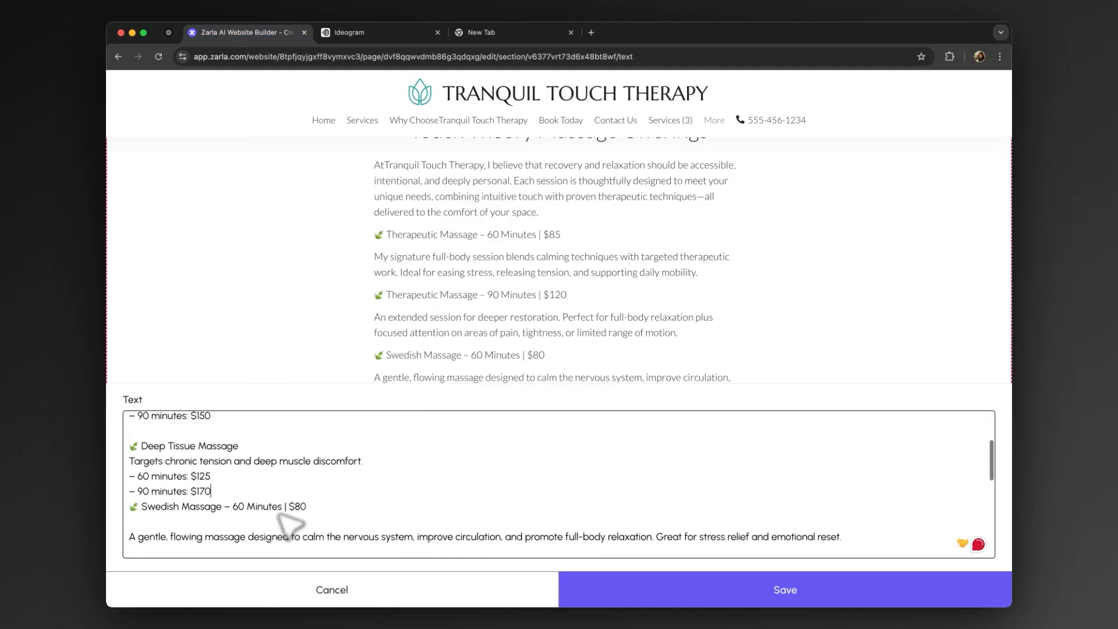
{"action": "scroll", "coordinate": [280, 516], "scroll_direction": "down", "scroll_amount": 3}
{"action": "key", "text": "Return"}
- Delete the leftover text after the Reflexology rates and save the pricing text
{"action": "scroll", "coordinate": [349, 466], "scroll_direction": "down", "scroll_amount": 10}
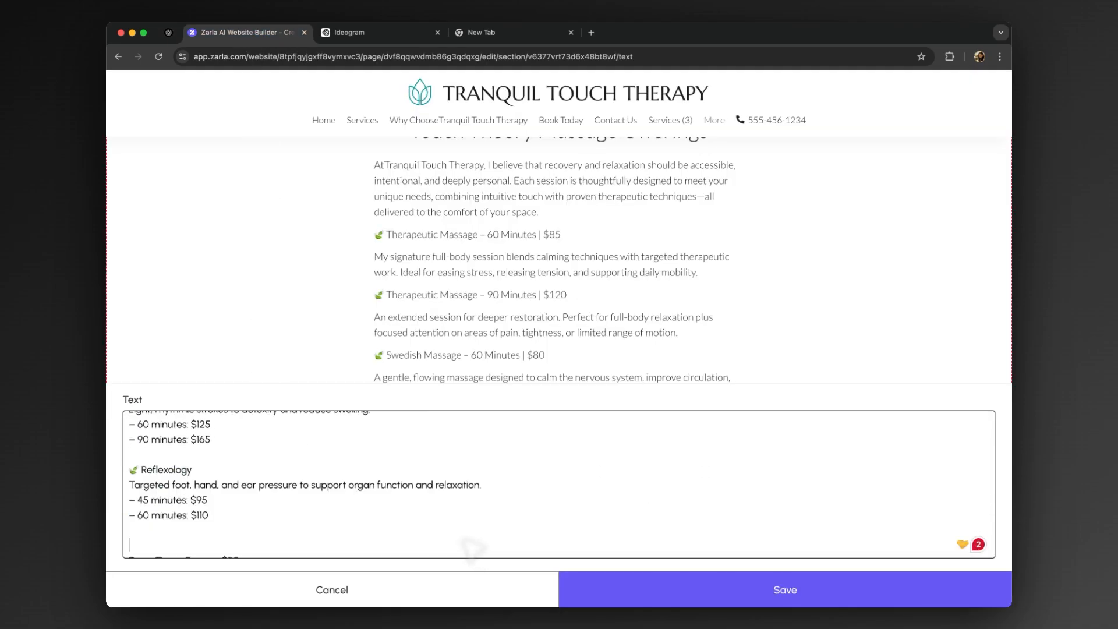
{"action": "left_click_drag", "start_coordinate": [233, 491], "coordinate": [329, 591]}
{"action": "key", "text": "BackSpace"}
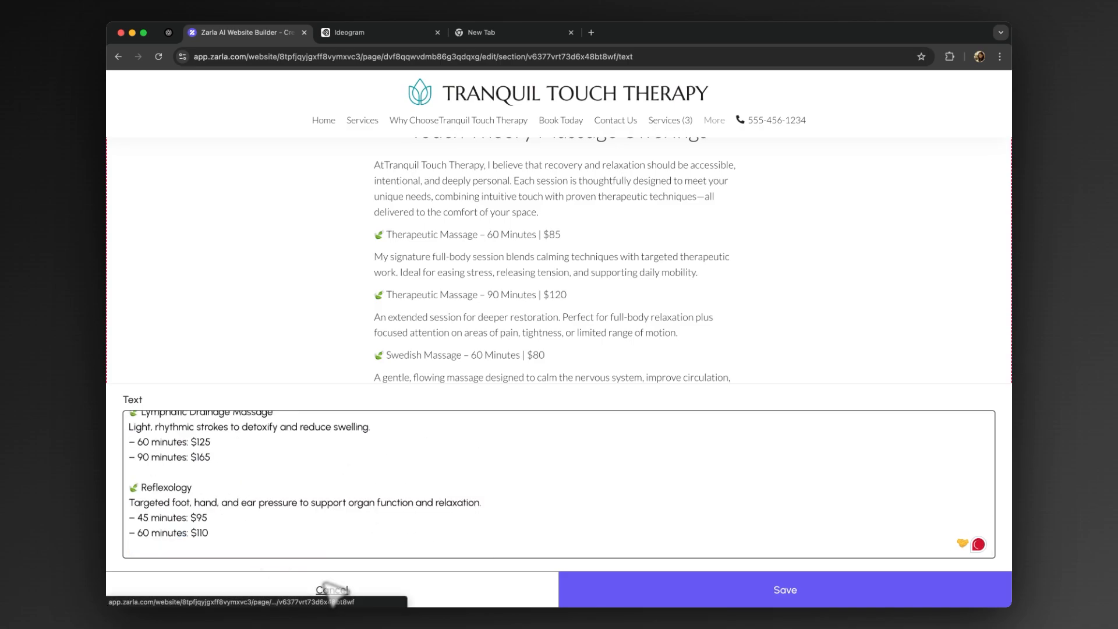
{"action": "left_click", "coordinate": [644, 591]}
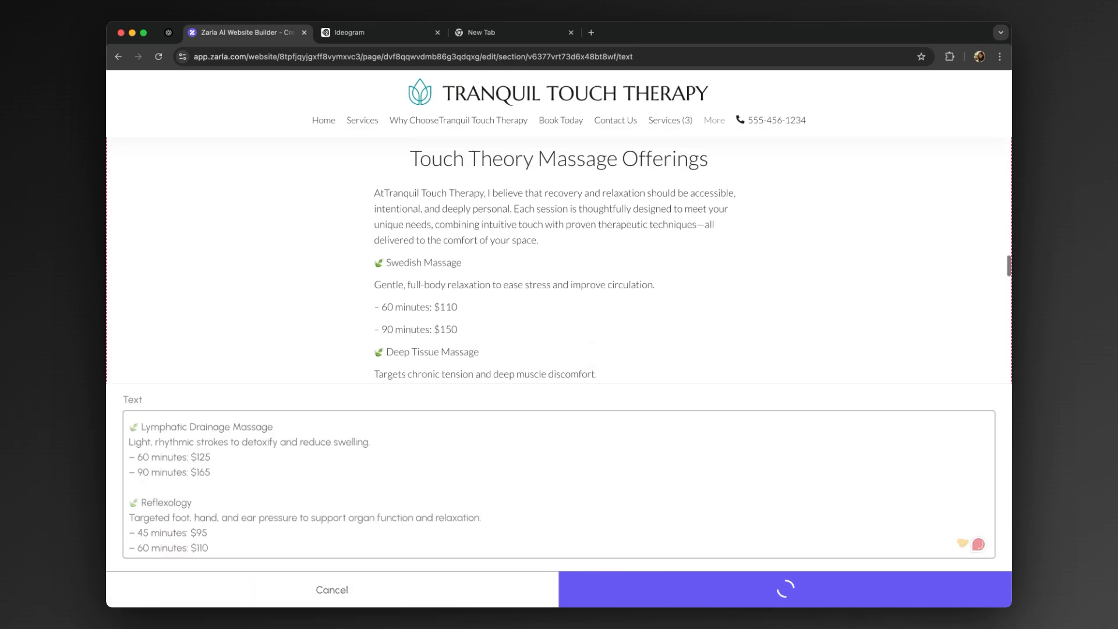
- Replace the essential-oil bottles banner above the client reviews with the teal spa flatlay image from the Massage Therapy Ideogram folder
{"action": "scroll", "coordinate": [559, 302], "scroll_direction": "down", "scroll_amount": 3}
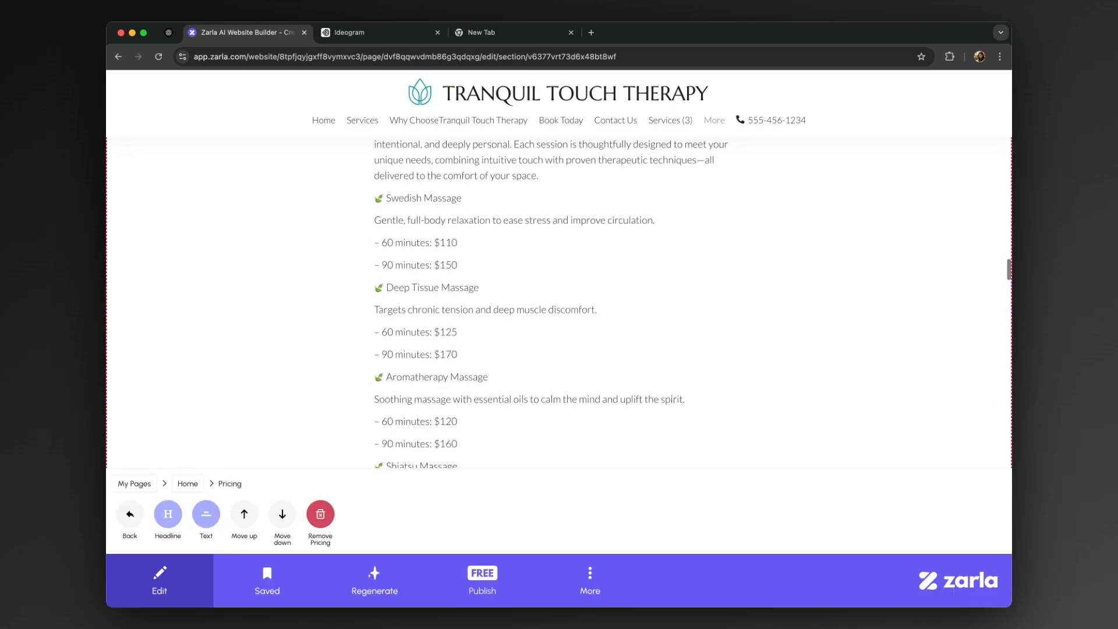
{"action": "scroll", "coordinate": [559, 303], "scroll_direction": "up", "scroll_amount": 2}
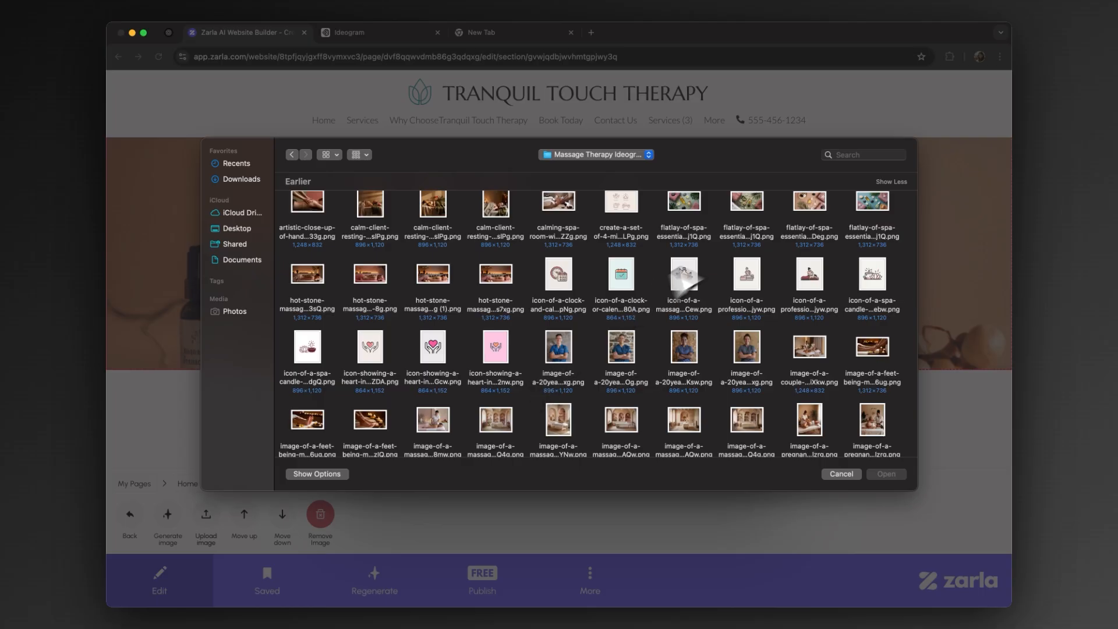
{"action": "left_click", "coordinate": [874, 202]}
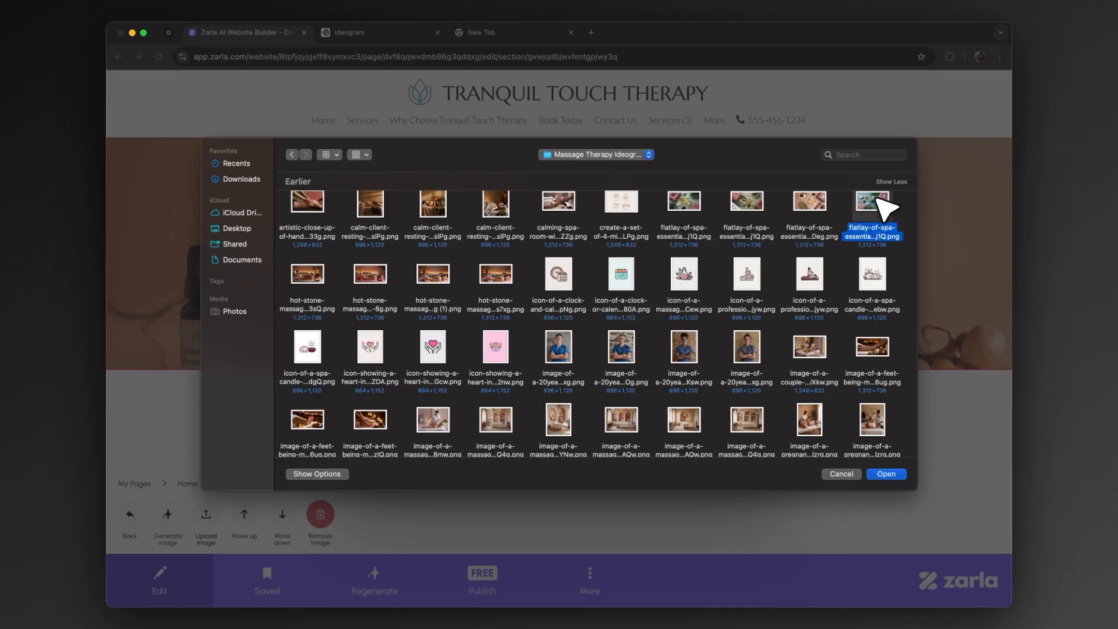
{"action": "left_click", "coordinate": [886, 474]}
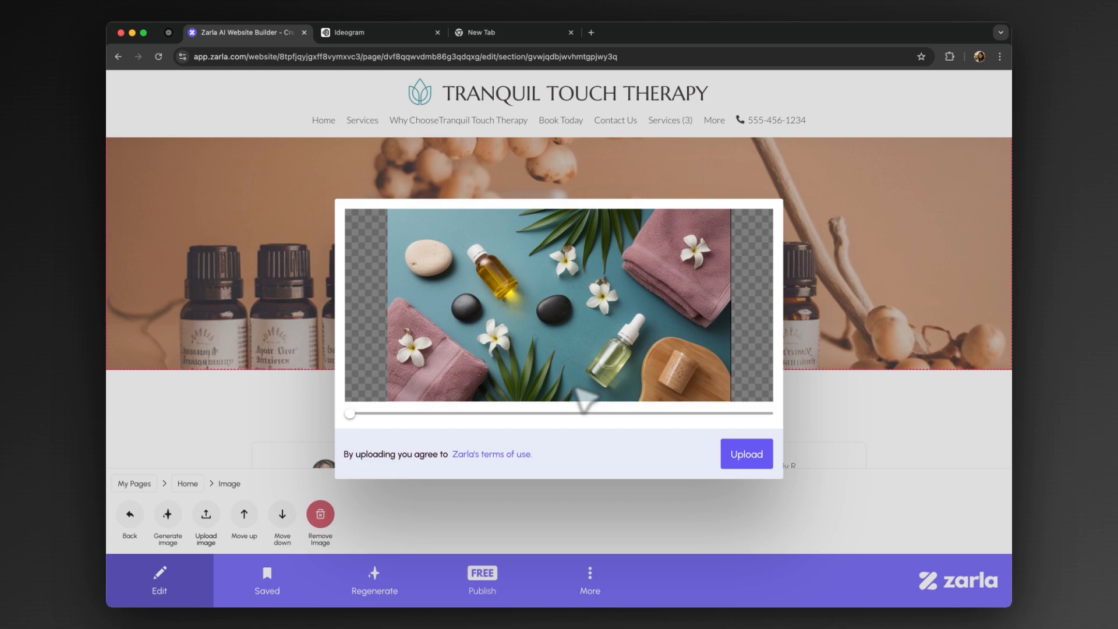
{"action": "left_click", "coordinate": [745, 455]}
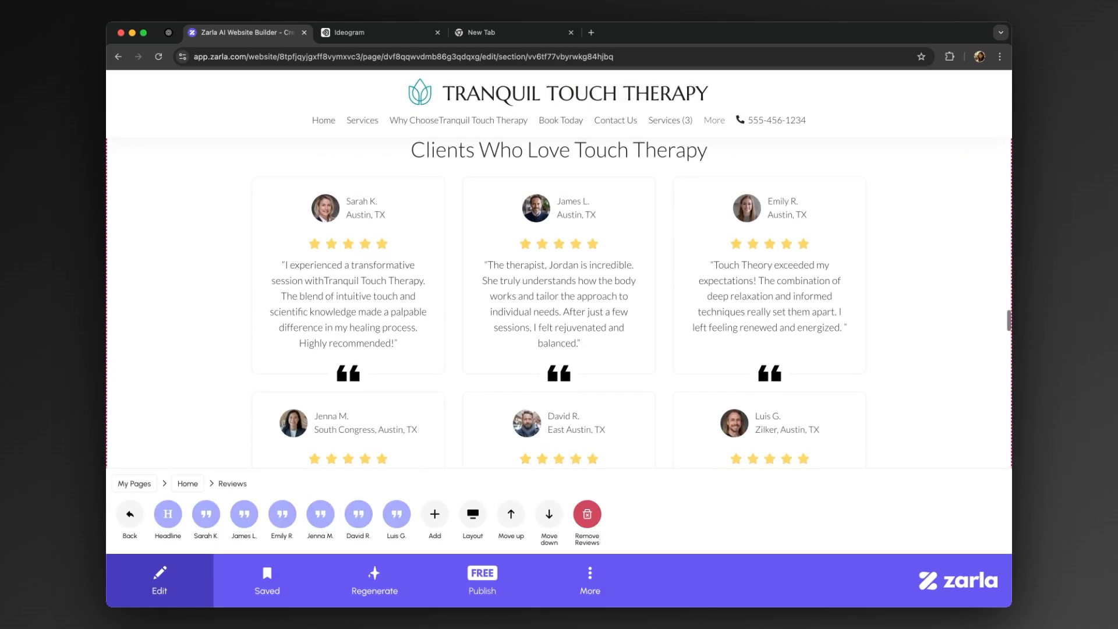
- Try the Fill, Flow and Facet layouts on the client reviews section and return to Outline
{"action": "scroll", "coordinate": [225, 358], "scroll_direction": "down", "scroll_amount": 4}
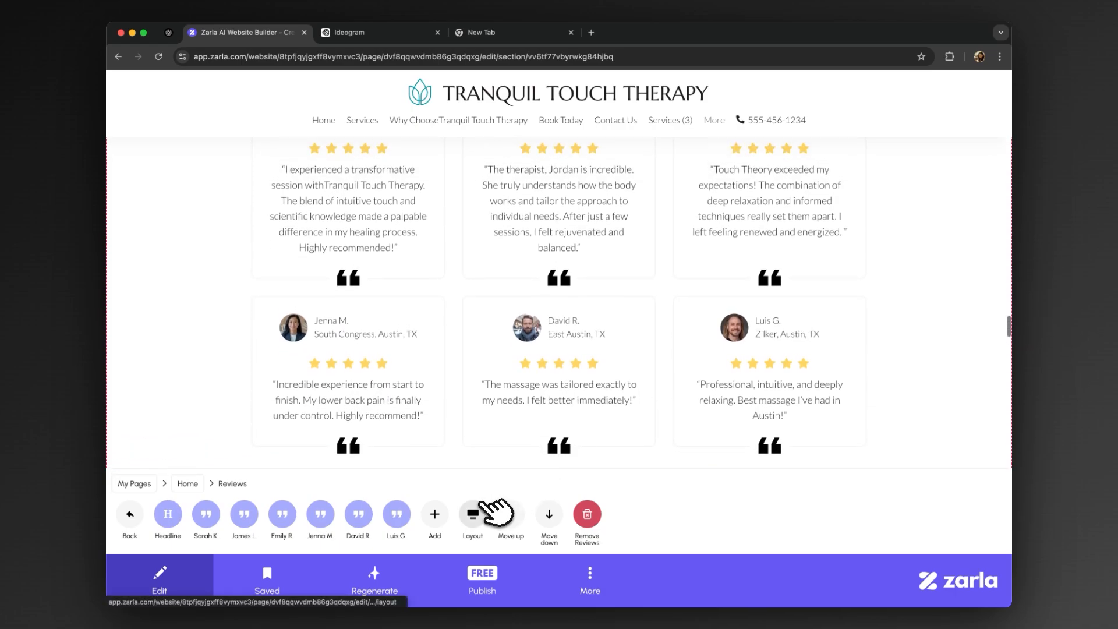
{"action": "left_click", "coordinate": [476, 515]}
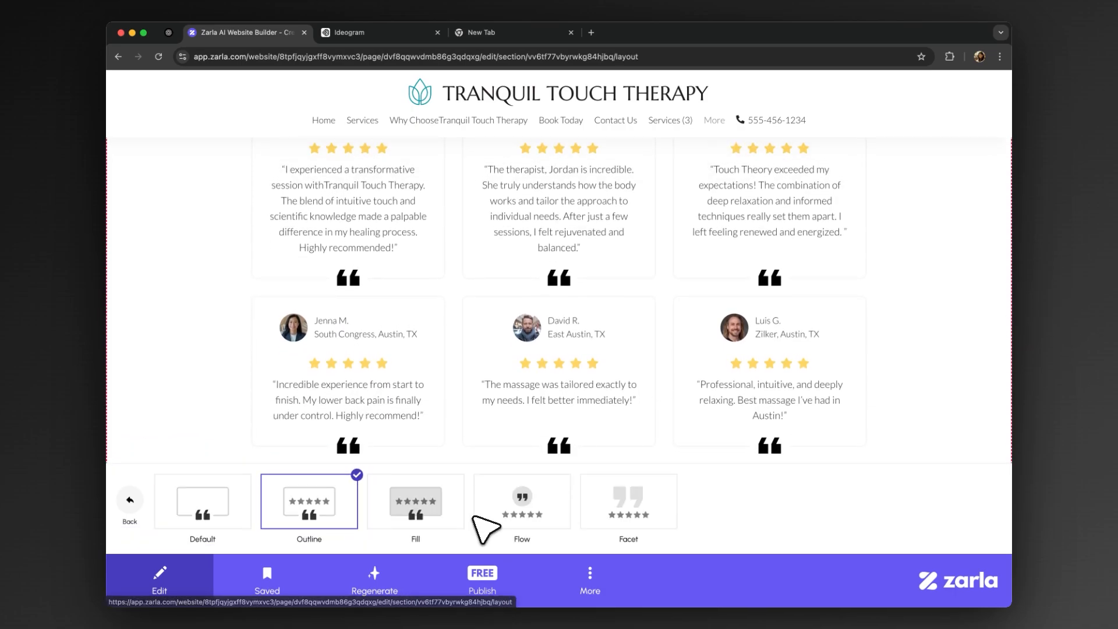
{"action": "left_click", "coordinate": [428, 504]}
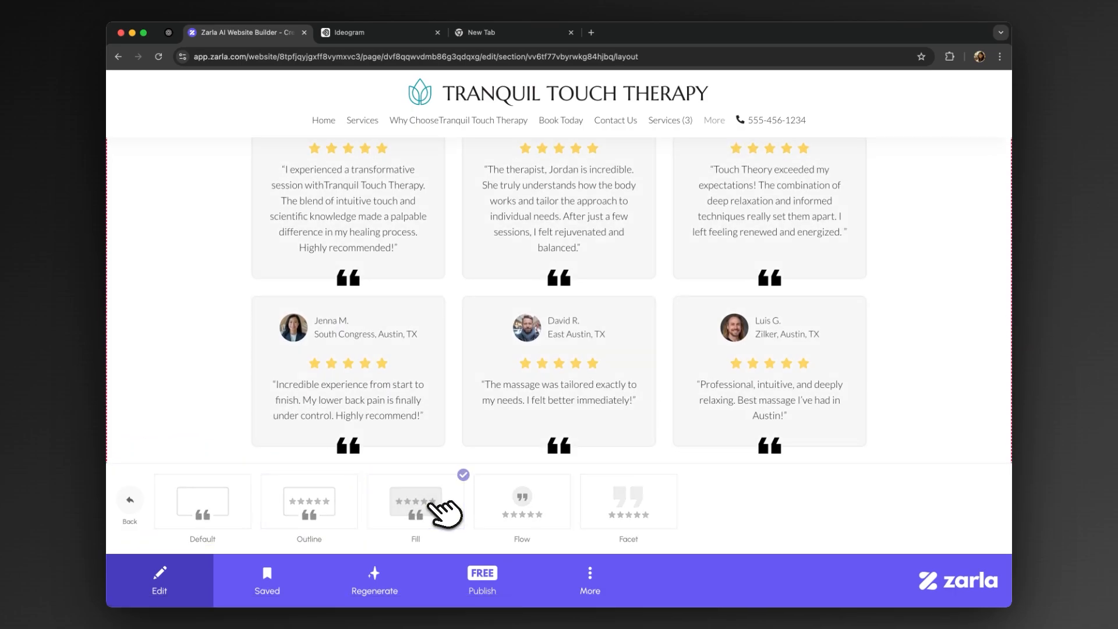
{"action": "left_click", "coordinate": [543, 517]}
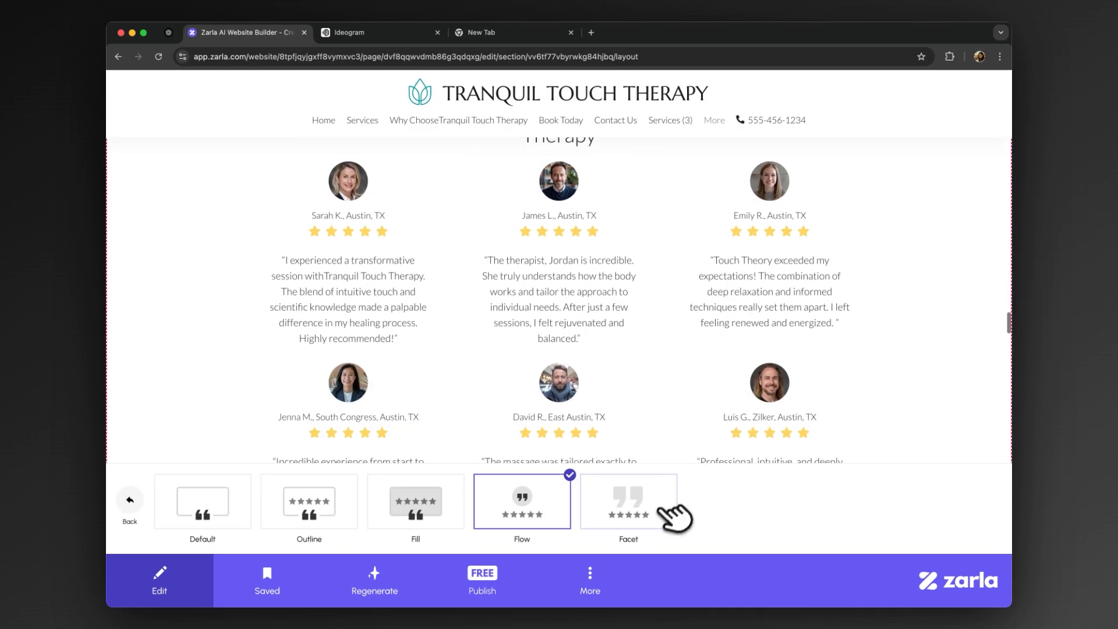
{"action": "left_click", "coordinate": [663, 509]}
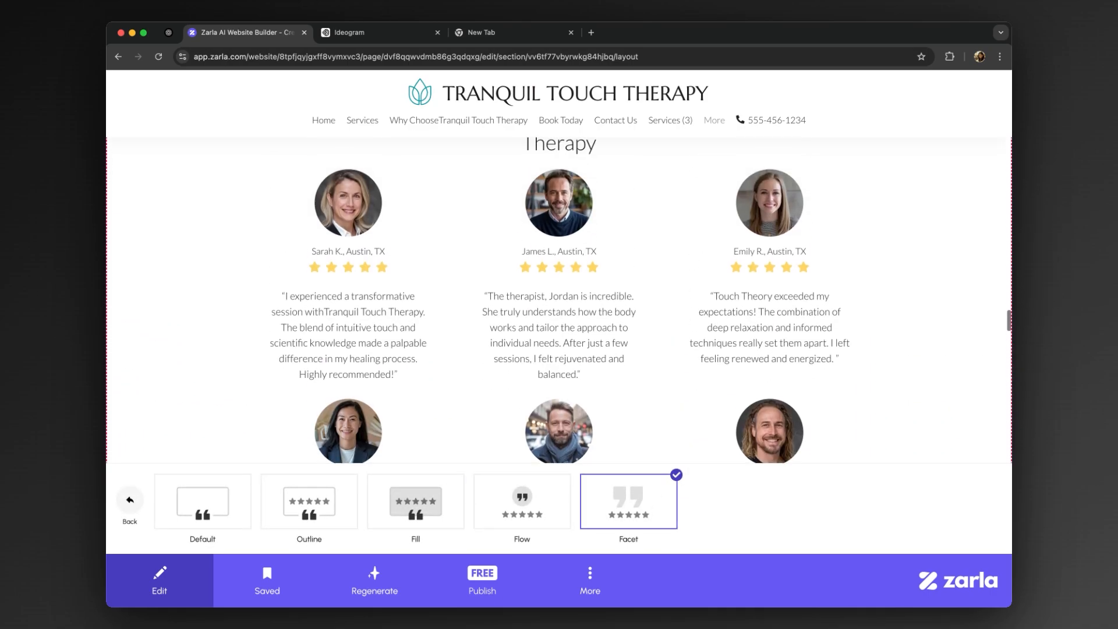
{"action": "left_click", "coordinate": [345, 511]}
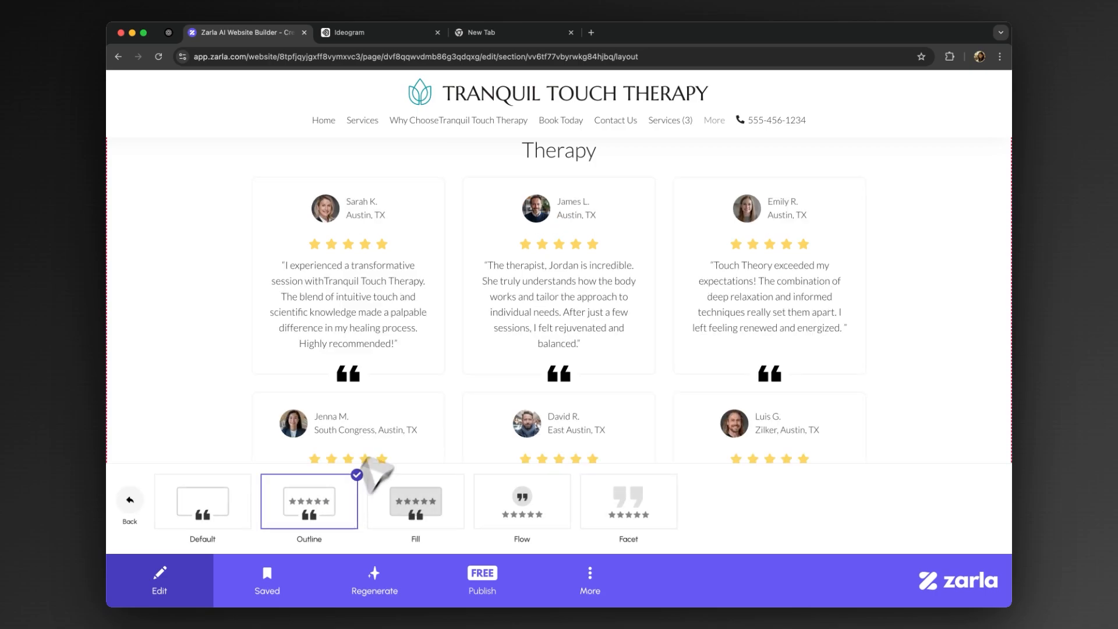
{"action": "scroll", "coordinate": [437, 357], "scroll_direction": "down", "scroll_amount": 5}
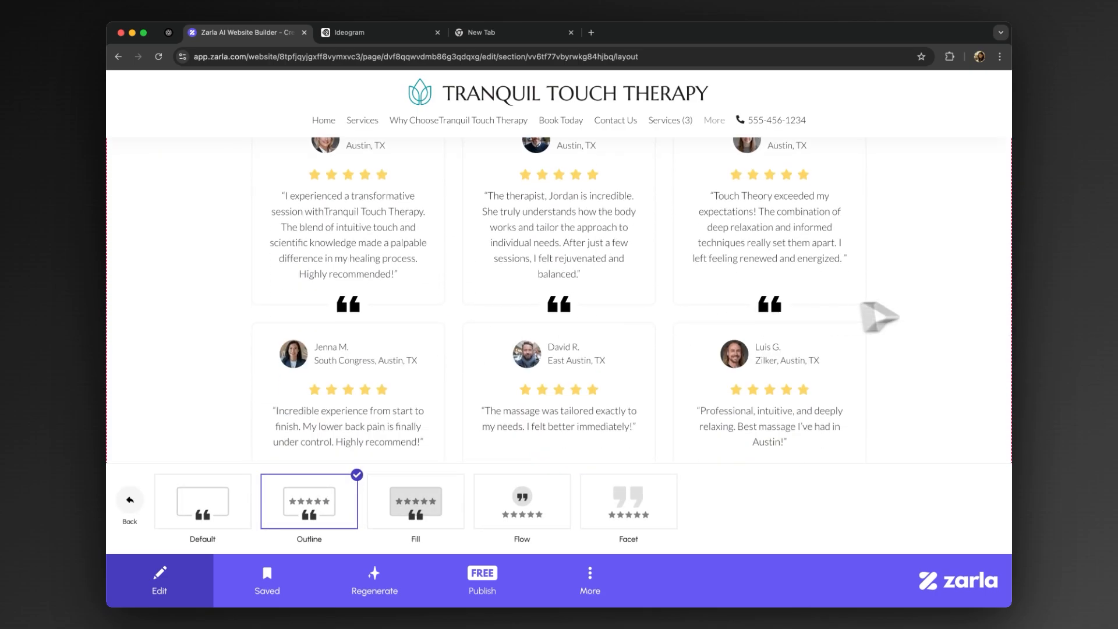
{"action": "scroll", "coordinate": [928, 300], "scroll_direction": "up", "scroll_amount": 8}
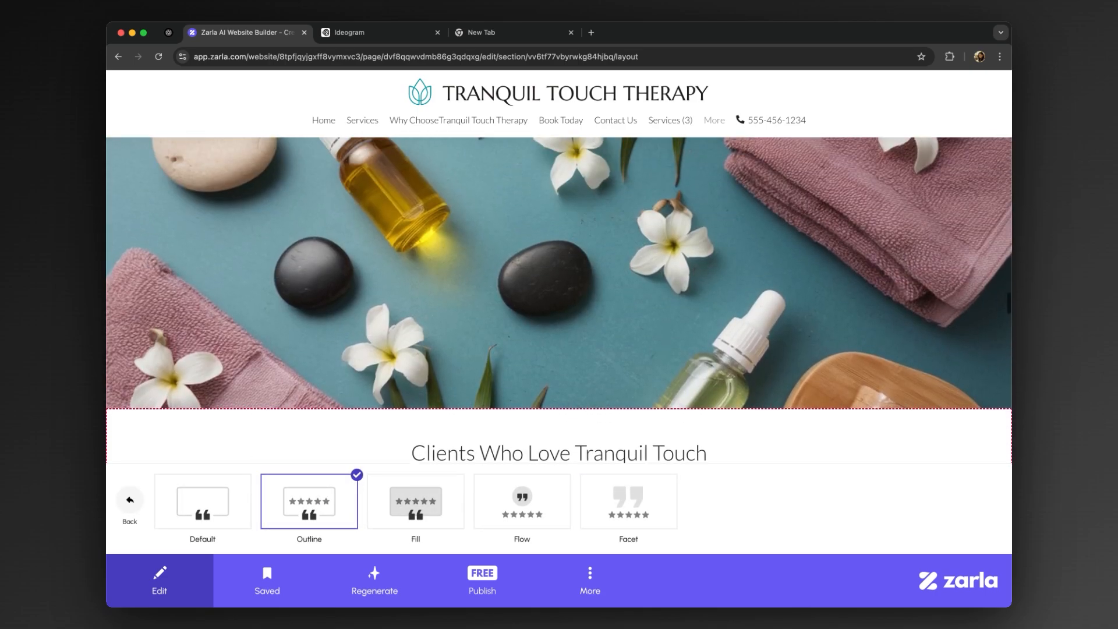
- Replace the FAQs section's text with the revised answers covering Lymphatic Drainage, Reflexology, Shiatsu and Aromatherapy massage, and save it
{"action": "scroll", "coordinate": [559, 299], "scroll_direction": "down", "scroll_amount": 10}
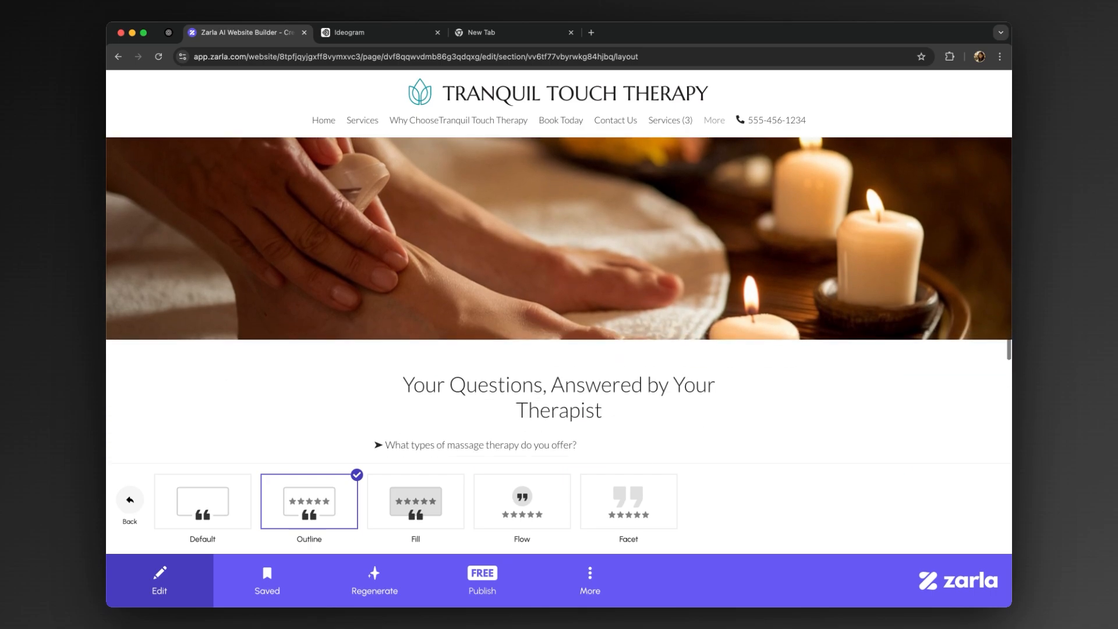
{"action": "scroll", "coordinate": [842, 300], "scroll_direction": "down", "scroll_amount": 3}
{"action": "left_click", "coordinate": [805, 307]}
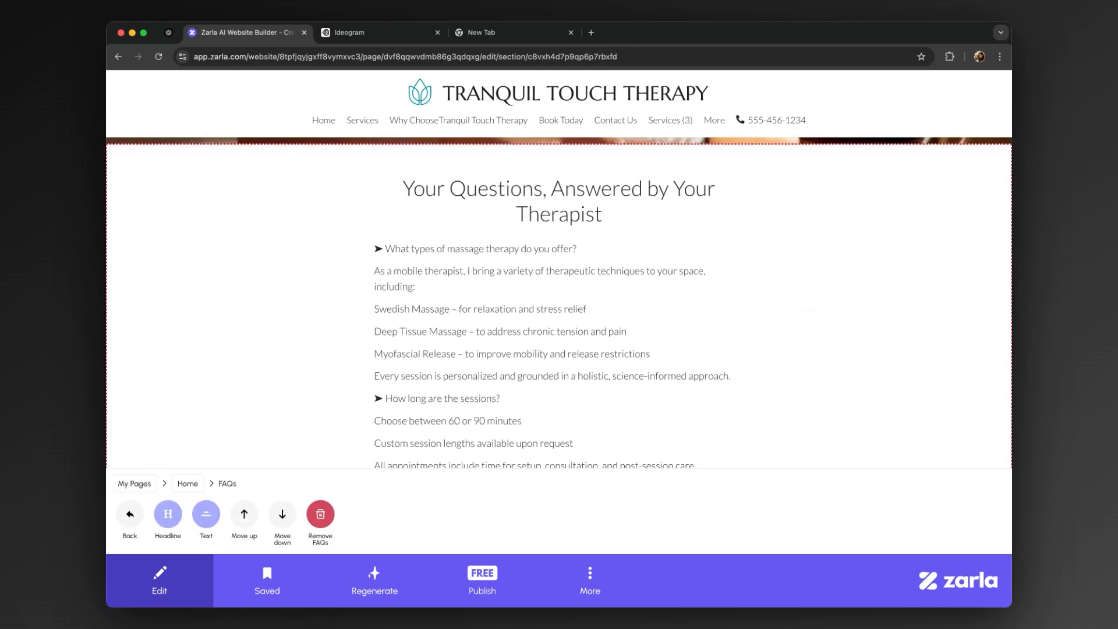
{"action": "scroll", "coordinate": [814, 314], "scroll_direction": "down", "scroll_amount": 2}
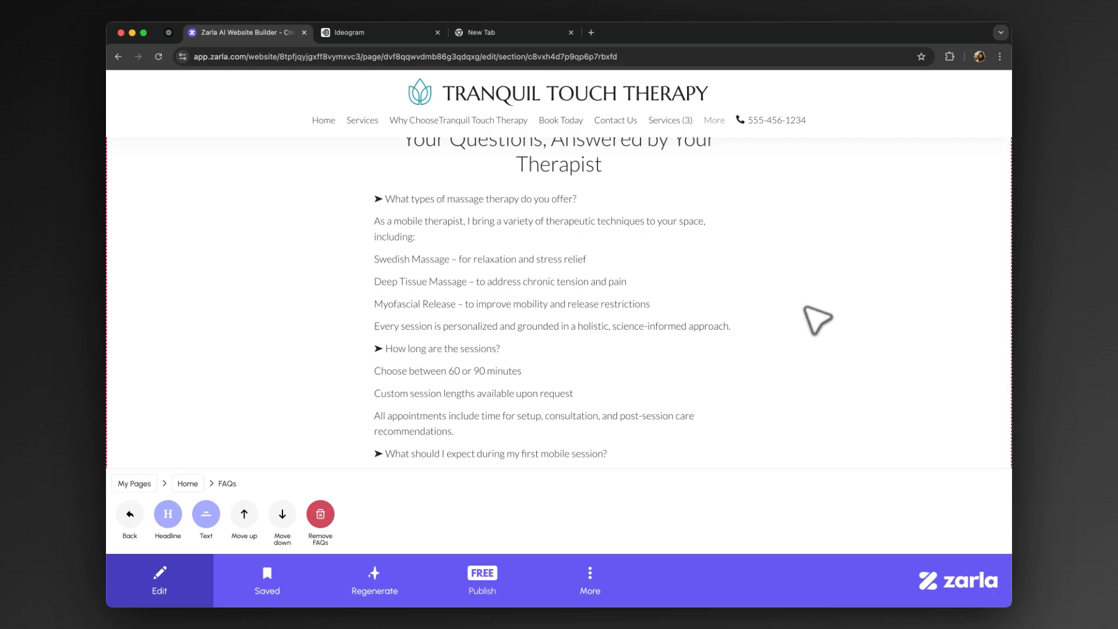
{"action": "scroll", "coordinate": [817, 319], "scroll_direction": "down", "scroll_amount": 1}
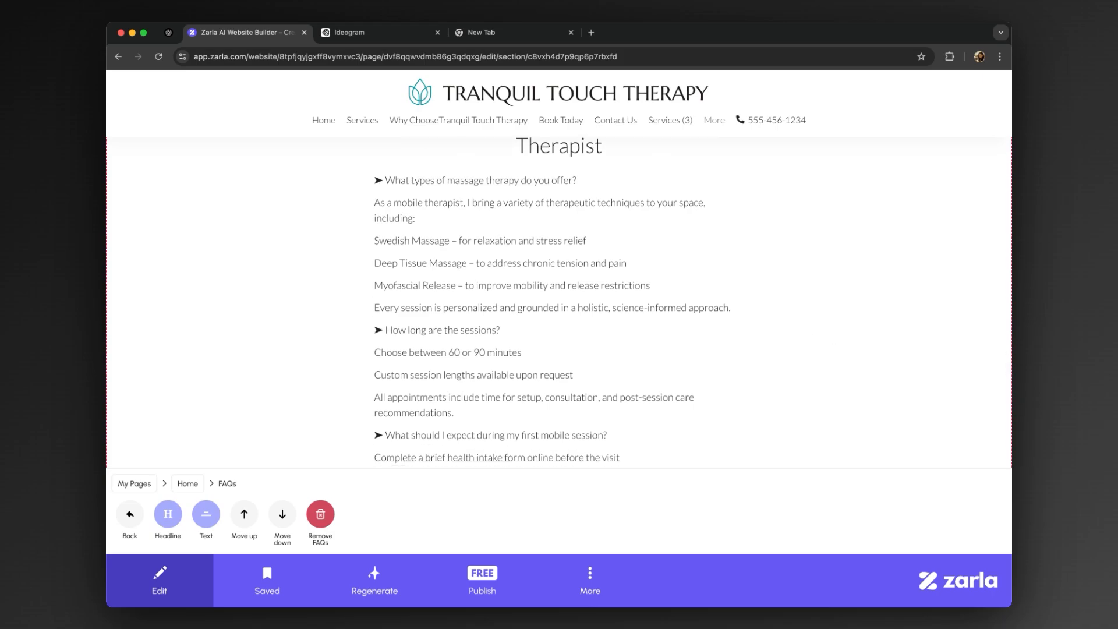
{"action": "left_click", "coordinate": [206, 513]}
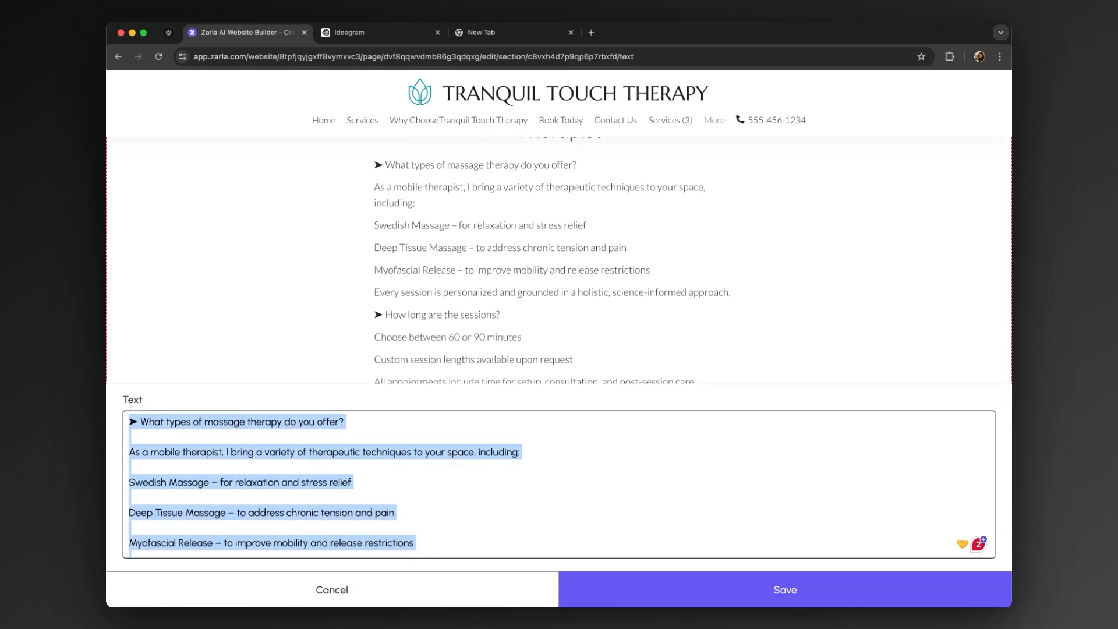
{"action": "key", "text": "BackSpace"}
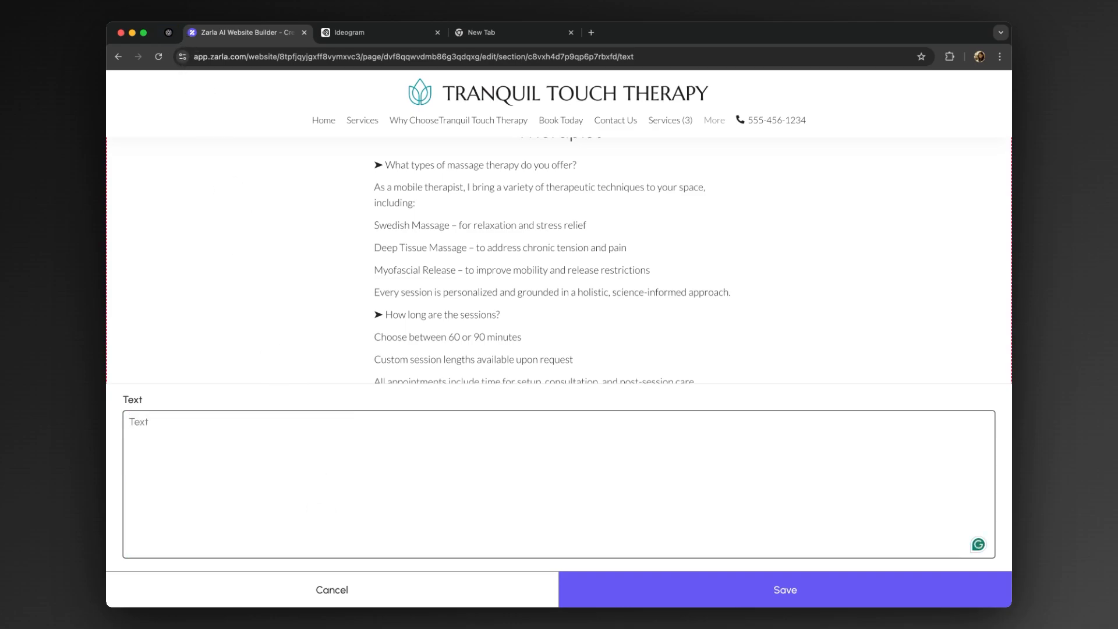
{"action": "key", "text": "super+v"}
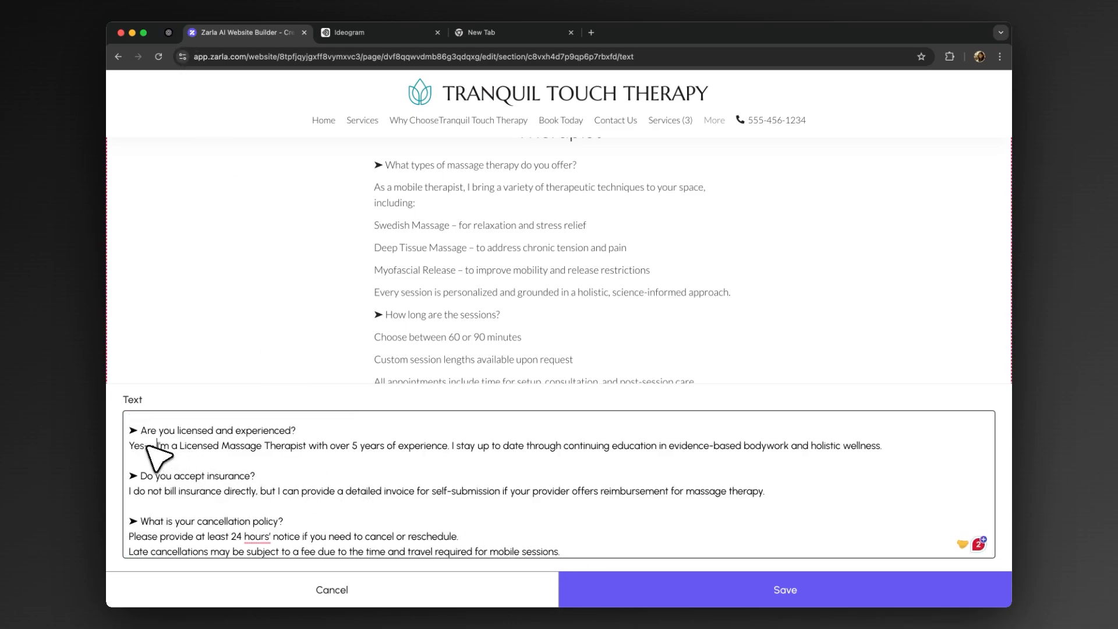
{"action": "key", "text": "Left"}
{"action": "key", "text": "Left"}
{"action": "left_click", "coordinate": [699, 591]}
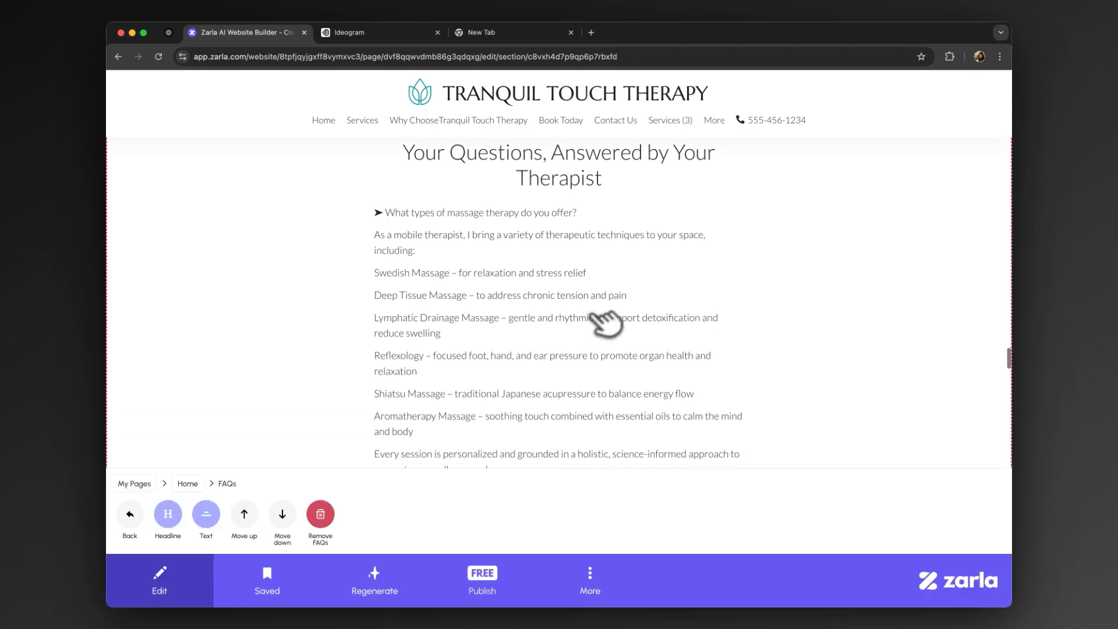
{"action": "scroll", "coordinate": [606, 323], "scroll_direction": "down", "scroll_amount": 5}
{"action": "scroll", "coordinate": [559, 303], "scroll_direction": "down", "scroll_amount": 1}
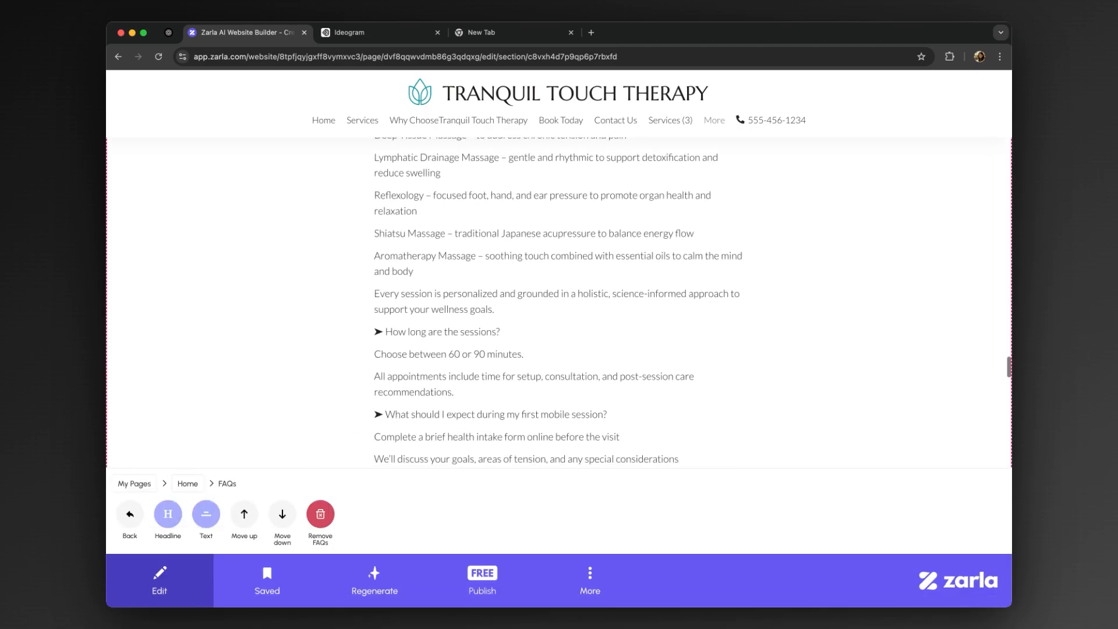
- Review the FAQs section's answers on massage types, session length, first visit, licensing, insurance and cancellation
{"action": "scroll", "coordinate": [557, 303], "scroll_direction": "up", "scroll_amount": 2}
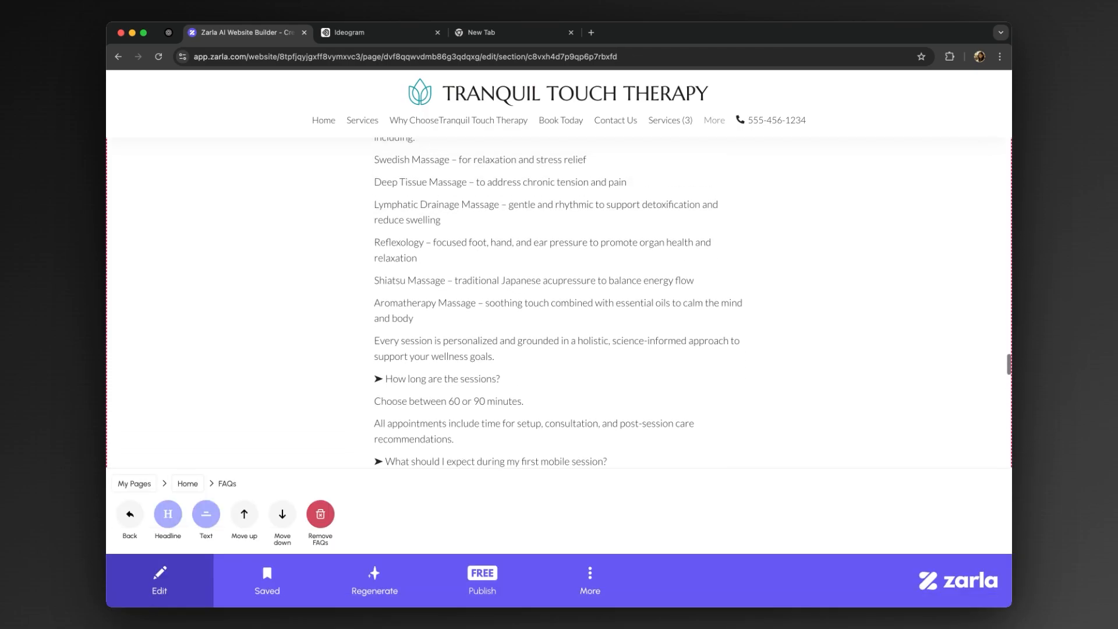
{"action": "scroll", "coordinate": [558, 302], "scroll_direction": "down", "scroll_amount": 3}
{"action": "scroll", "coordinate": [559, 303], "scroll_direction": "down", "scroll_amount": 6}
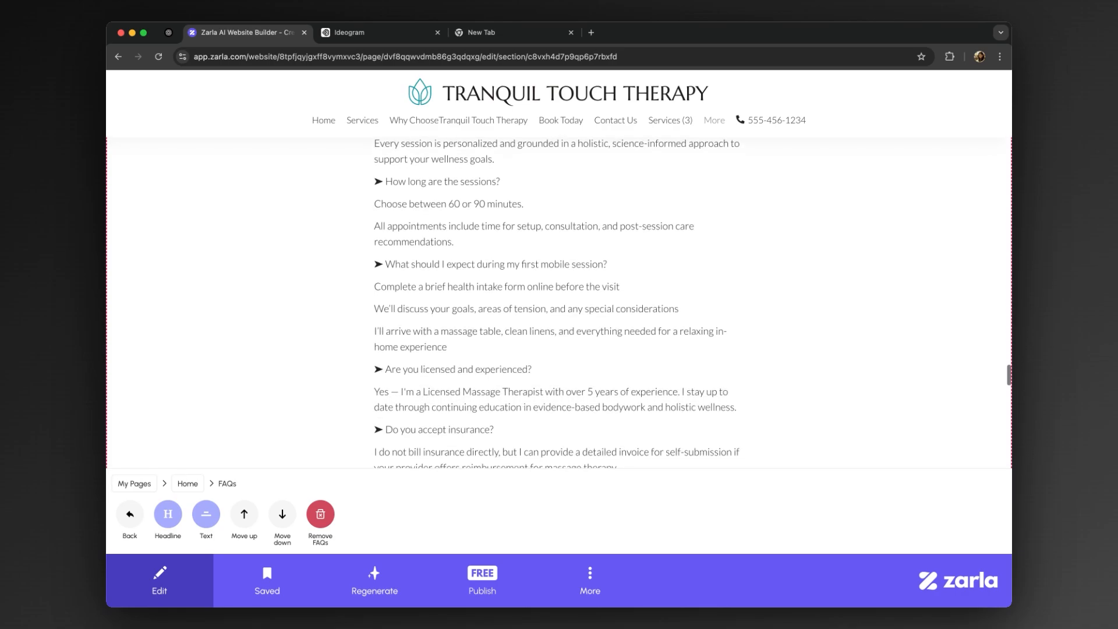
{"action": "scroll", "coordinate": [559, 303], "scroll_direction": "up", "scroll_amount": 2}
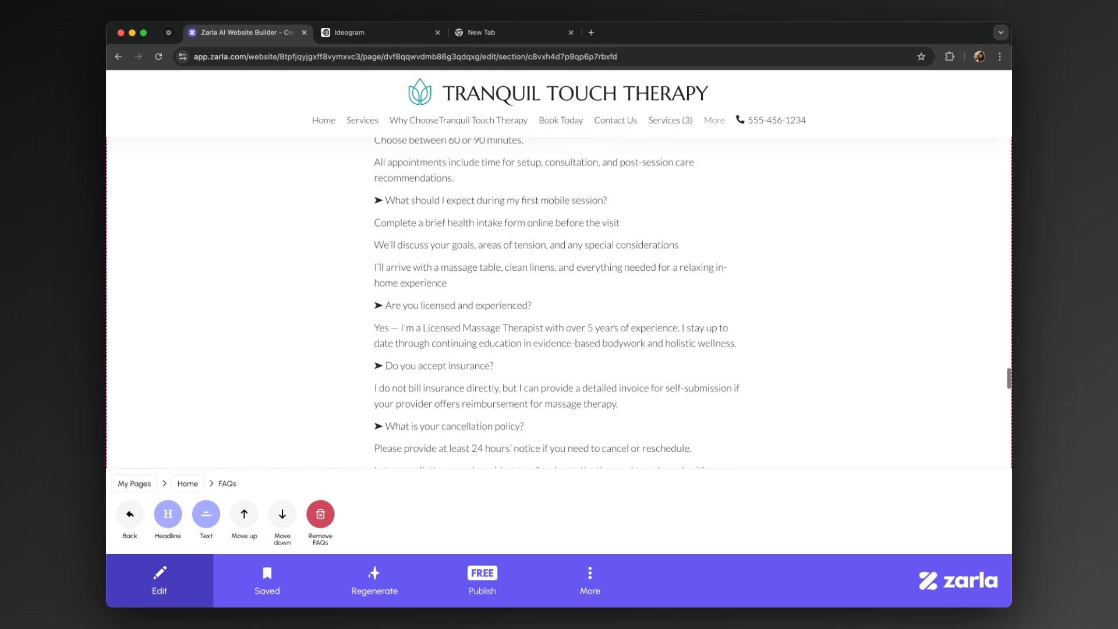
{"action": "scroll", "coordinate": [603, 319], "scroll_direction": "up", "scroll_amount": 1}
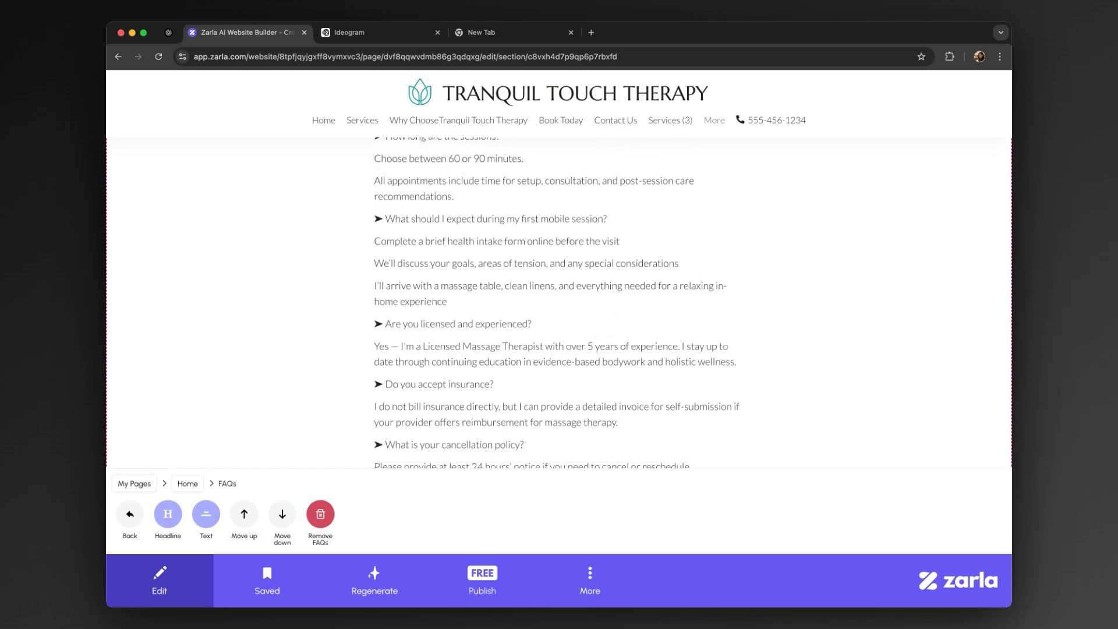
{"action": "scroll", "coordinate": [605, 320], "scroll_direction": "down", "scroll_amount": 15}
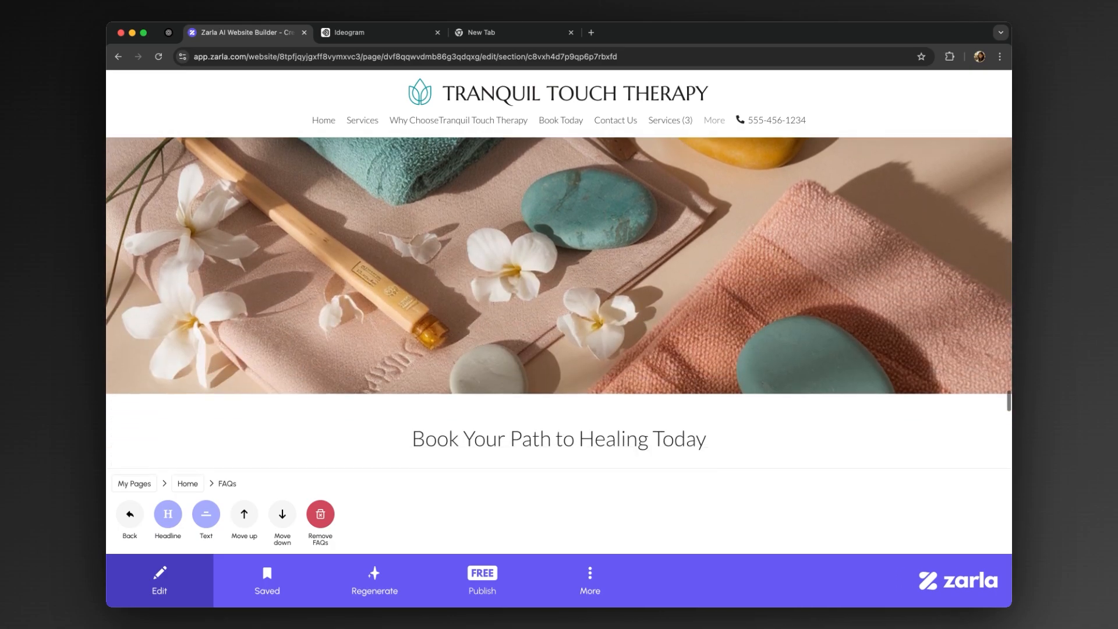
- Replace "the heart of Austin" with "Los Angeles" in the text under Book Your Path to Healing Today and save it
{"action": "scroll", "coordinate": [606, 320], "scroll_direction": "down", "scroll_amount": 3}
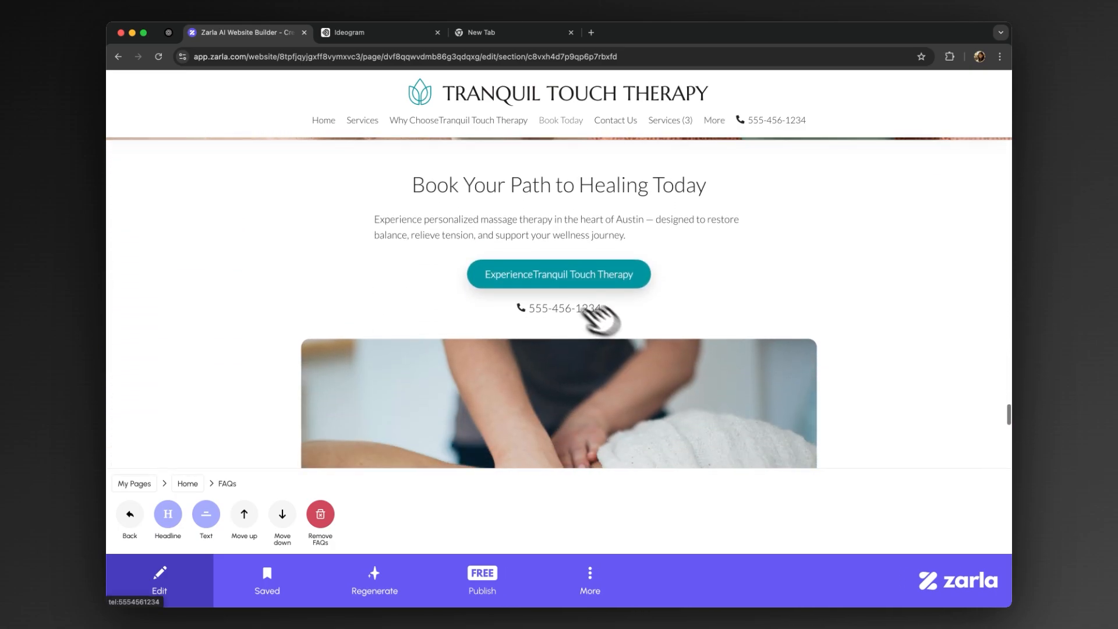
{"action": "left_click", "coordinate": [466, 247]}
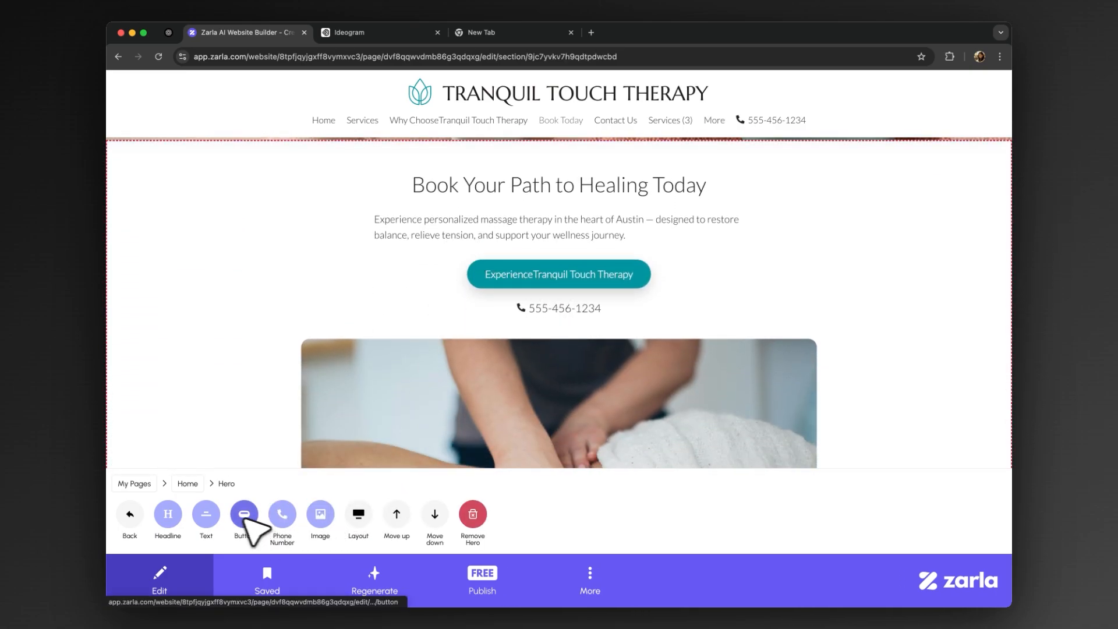
{"action": "left_click", "coordinate": [210, 514]}
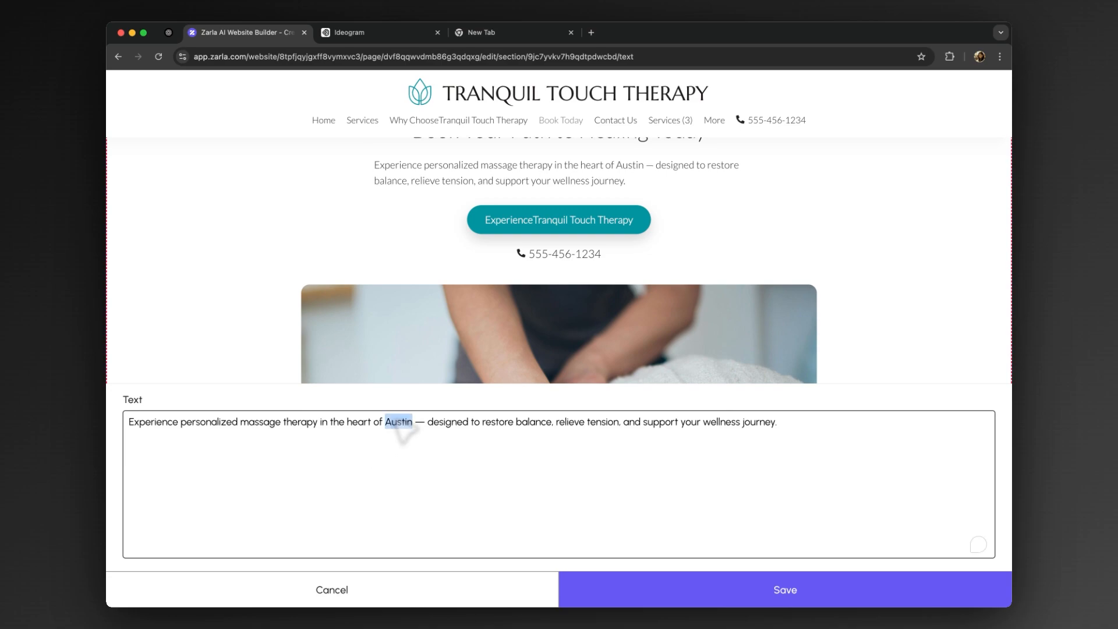
{"action": "key", "text": "BackSpace"}
{"action": "key", "text": "BackSpace"}
{"action": "key", "text": "BackSpace"}
{"action": "key", "text": "BackSpace"}
{"action": "key", "text": "BackSpace"}
{"action": "key", "text": "BackSpace"}
{"action": "key", "text": "BackSpace"}
{"action": "key", "text": "BackSpace"}
{"action": "key", "text": "BackSpace"}
{"action": "key", "text": "BackSpace"}
{"action": "key", "text": "BackSpace"}
{"action": "key", "text": "BackSpace"}
{"action": "key", "text": "BackSpace"}
{"action": "key", "text": "BackSpace"}
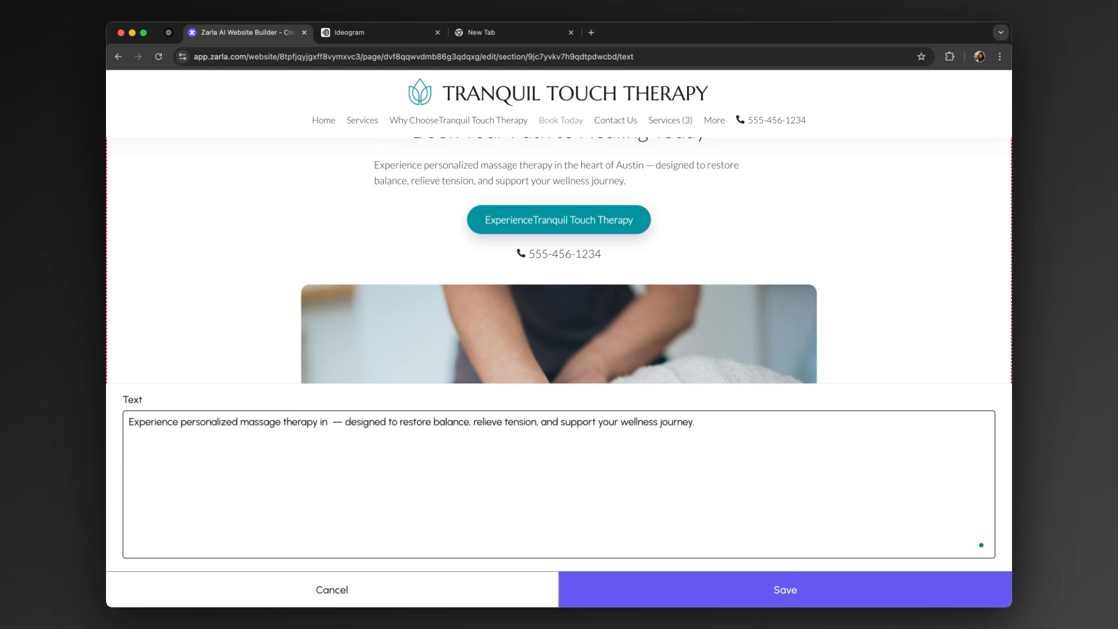
{"action": "type", "text": "Los Angeles"}
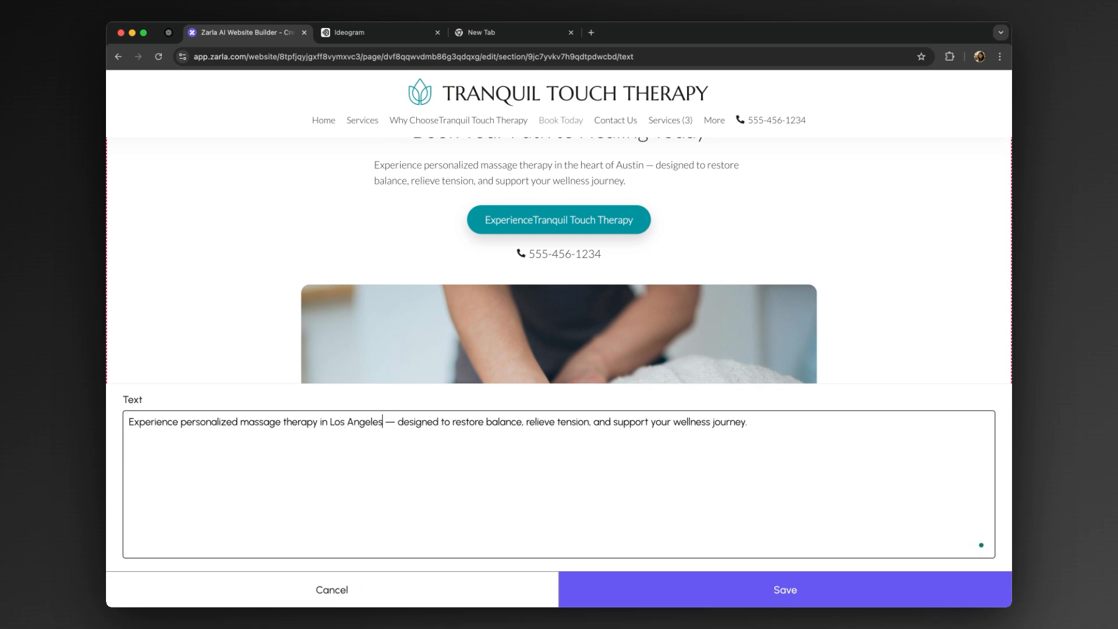
{"action": "left_click", "coordinate": [716, 591]}
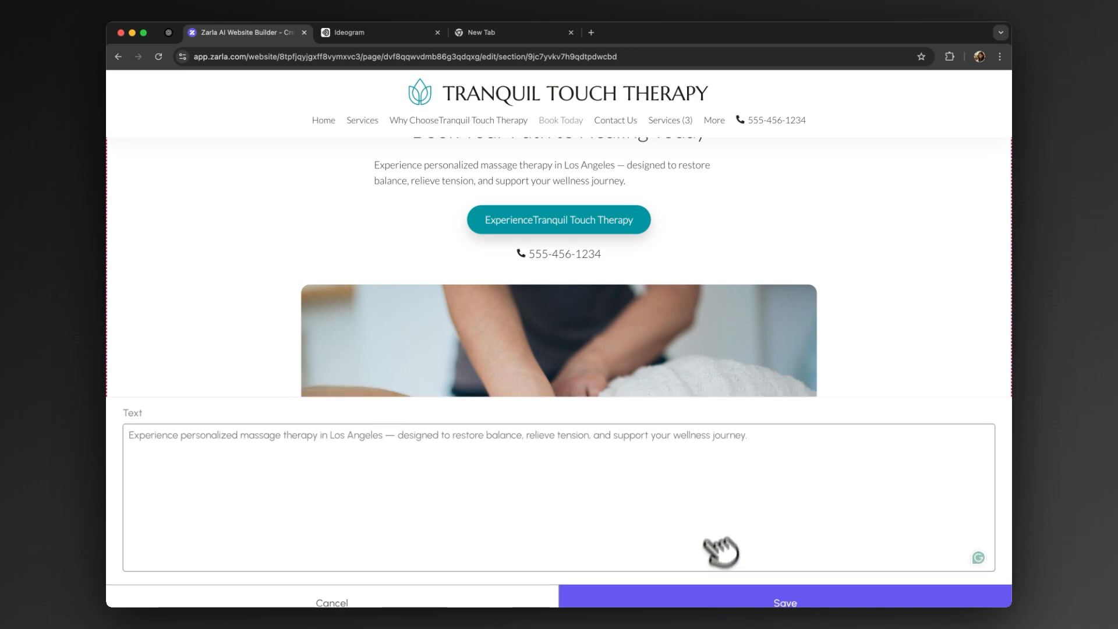
- Change the Book Your Path to Healing Today section's button text to "Book Your Massage Therapy Today"
{"action": "left_click", "coordinate": [246, 514]}
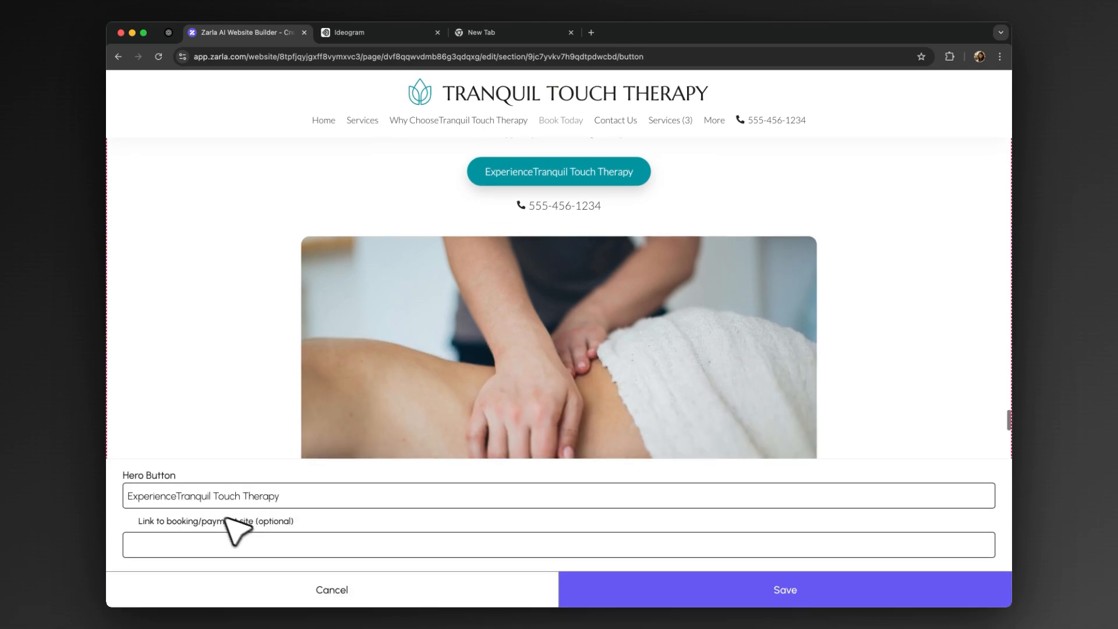
{"action": "left_click_drag", "start_coordinate": [205, 498], "coordinate": [281, 499]}
{"action": "type", "text": "Book Your Massage Therapy Today"}
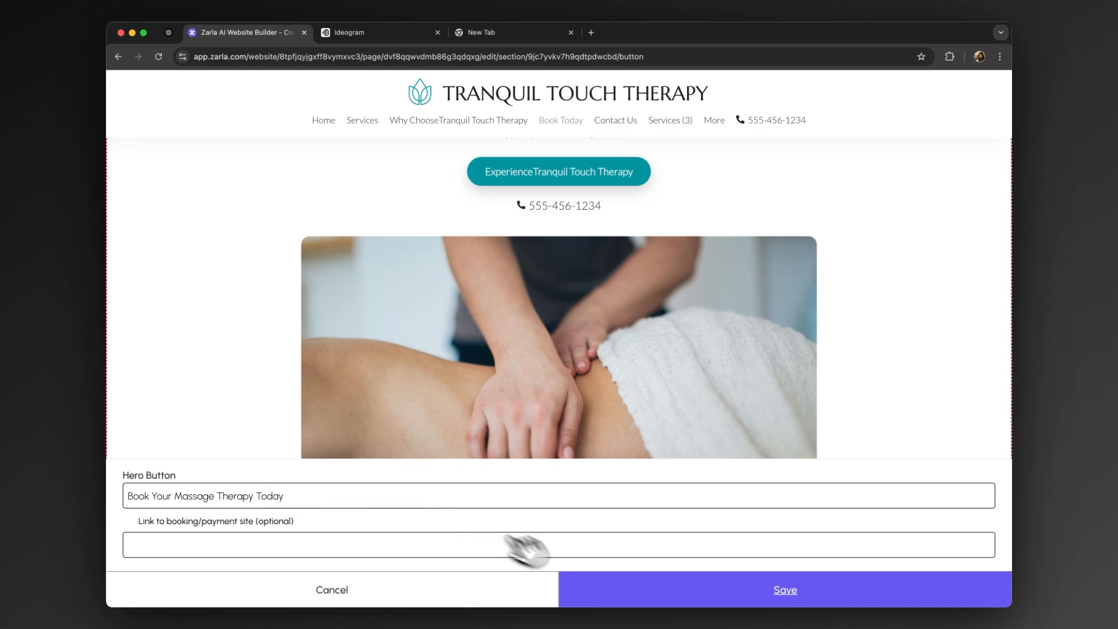
- Try the Frame and Parallel layouts on the Book Your Path to Healing Today section
{"action": "left_click", "coordinate": [364, 513]}
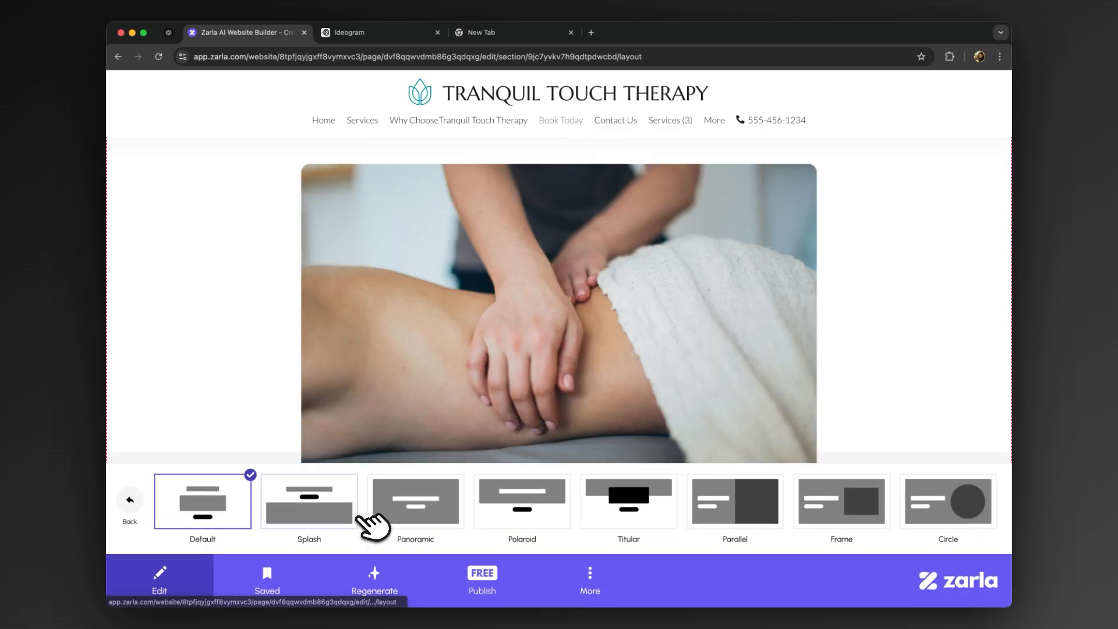
{"action": "left_click", "coordinate": [861, 499]}
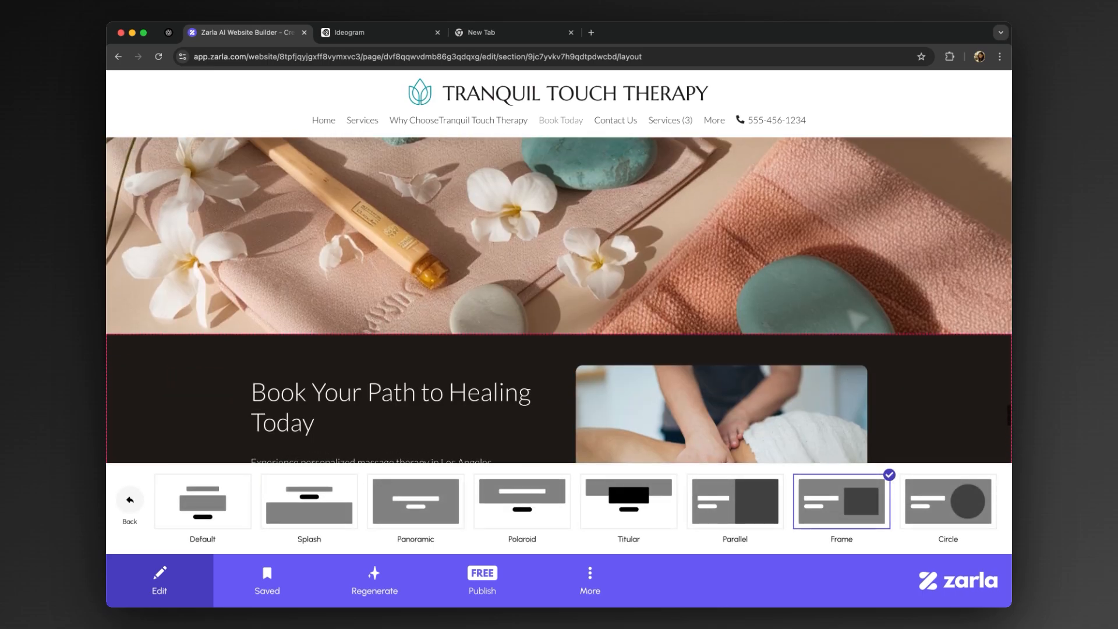
{"action": "scroll", "coordinate": [559, 300], "scroll_direction": "down", "scroll_amount": 4}
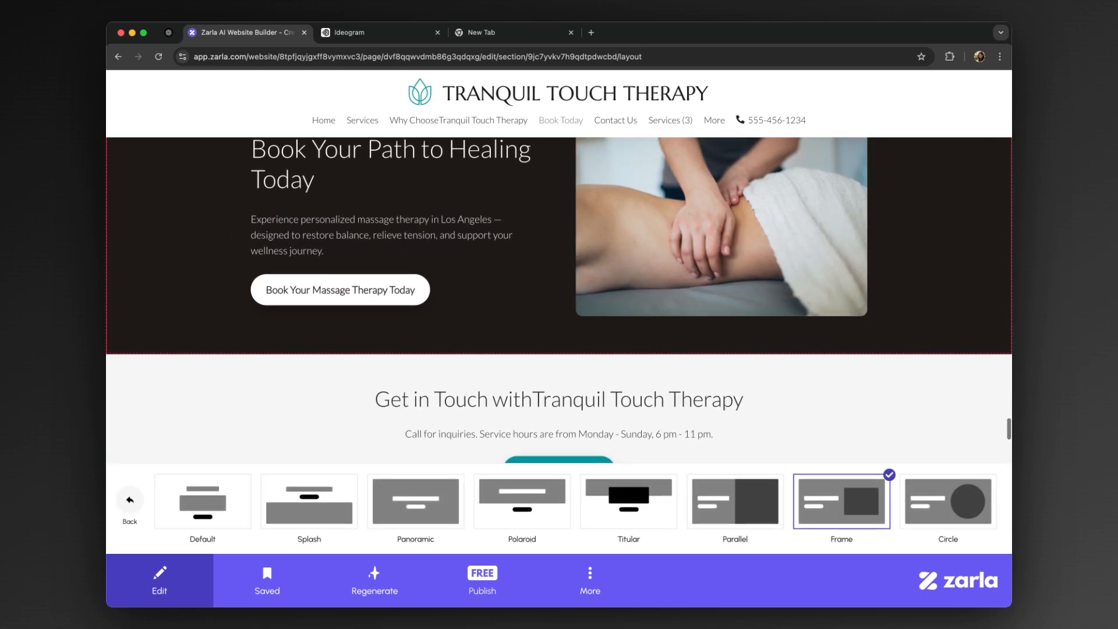
{"action": "left_click", "coordinate": [735, 498]}
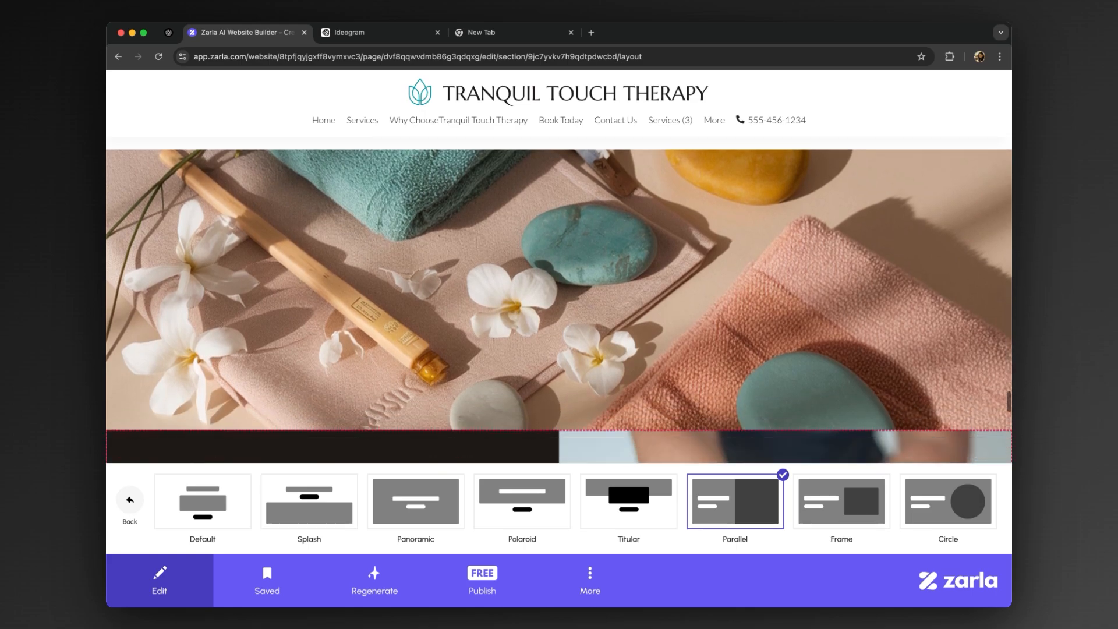
- Remove the Location section with the Austin map from the home page
{"action": "scroll", "coordinate": [711, 342], "scroll_direction": "down", "scroll_amount": 10}
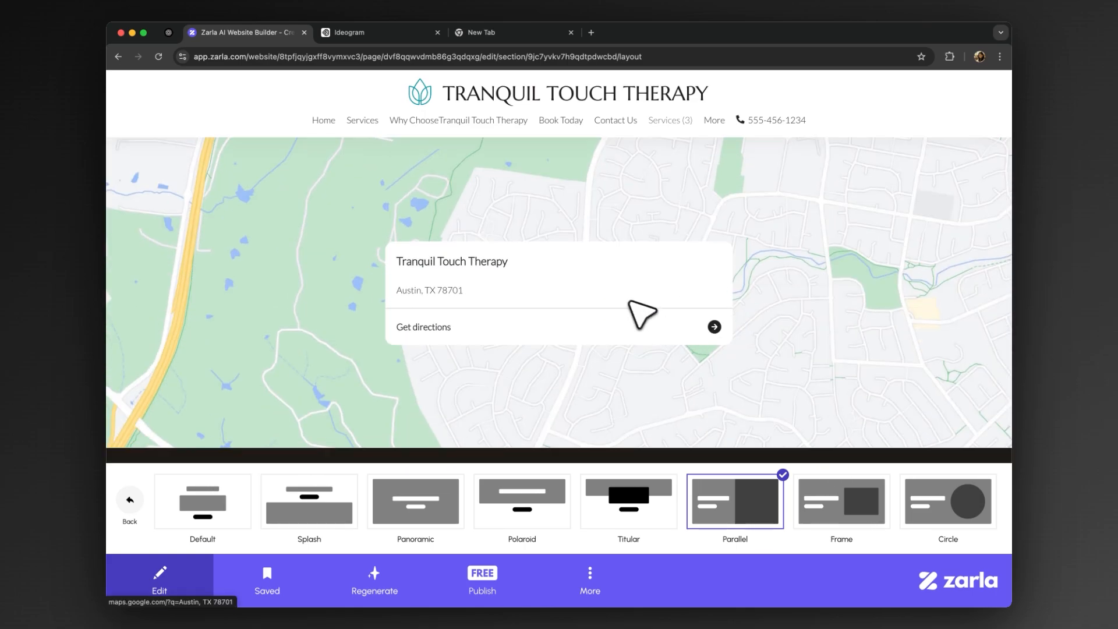
{"action": "left_click", "coordinate": [638, 254]}
{"action": "left_click", "coordinate": [282, 515]}
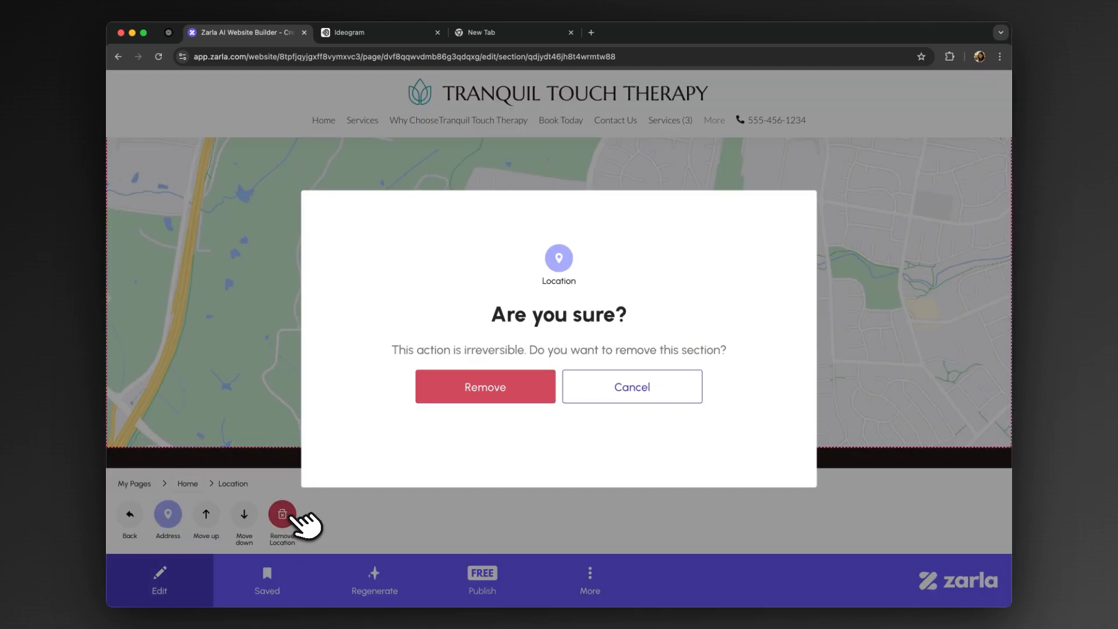
{"action": "left_click", "coordinate": [476, 389]}
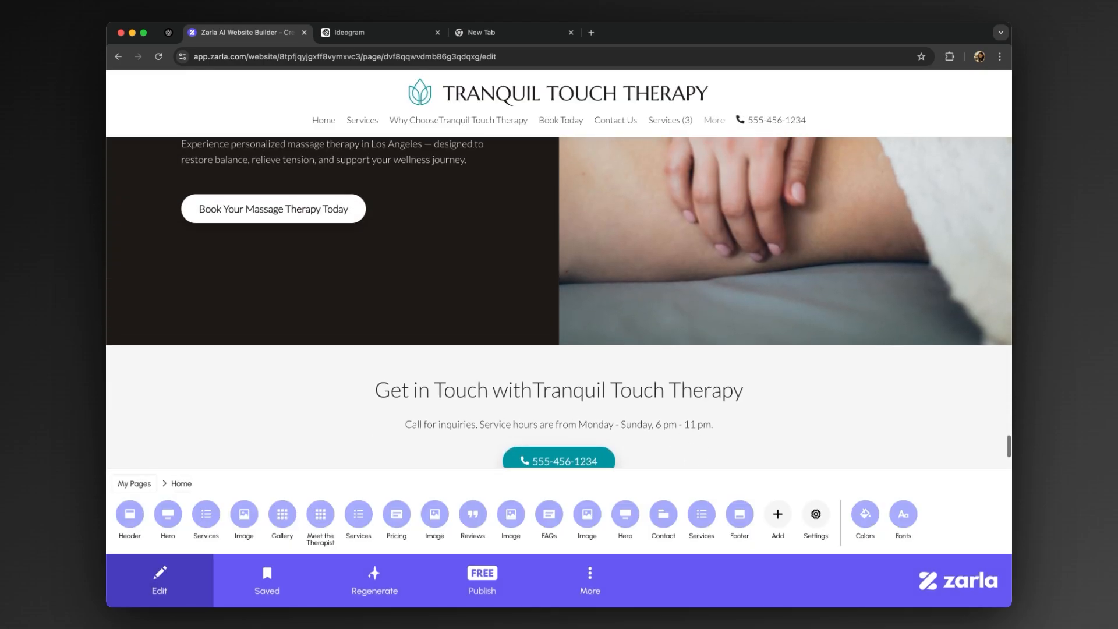
- Try the Circle layout on the Book Your Path to Healing Today section and switch it to Splash
{"action": "scroll", "coordinate": [559, 302], "scroll_direction": "down", "scroll_amount": 4}
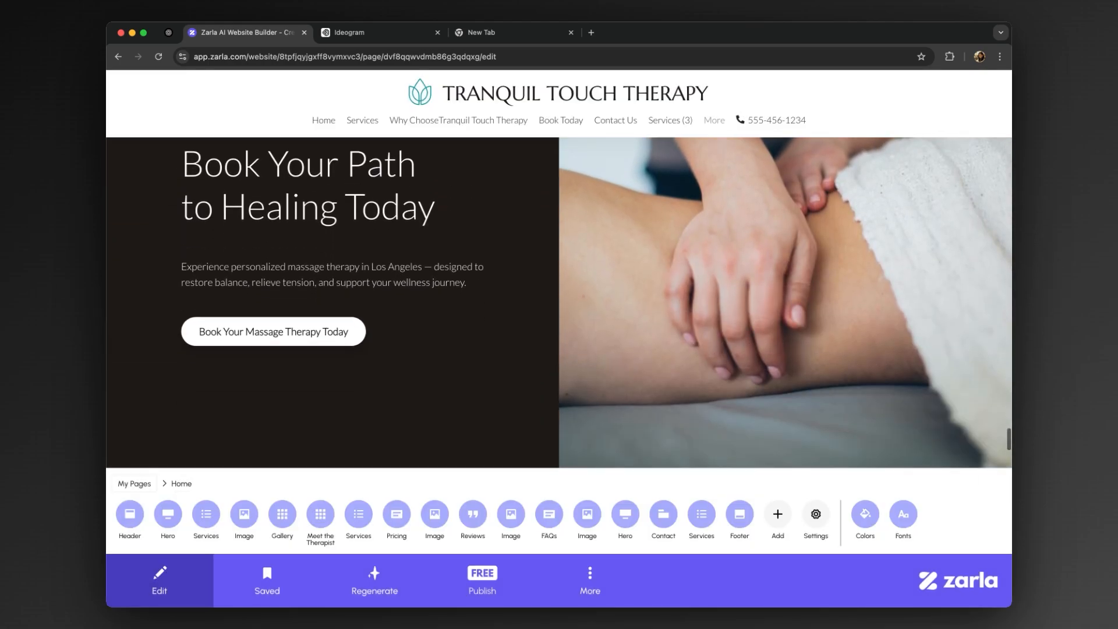
{"action": "left_click", "coordinate": [707, 411]}
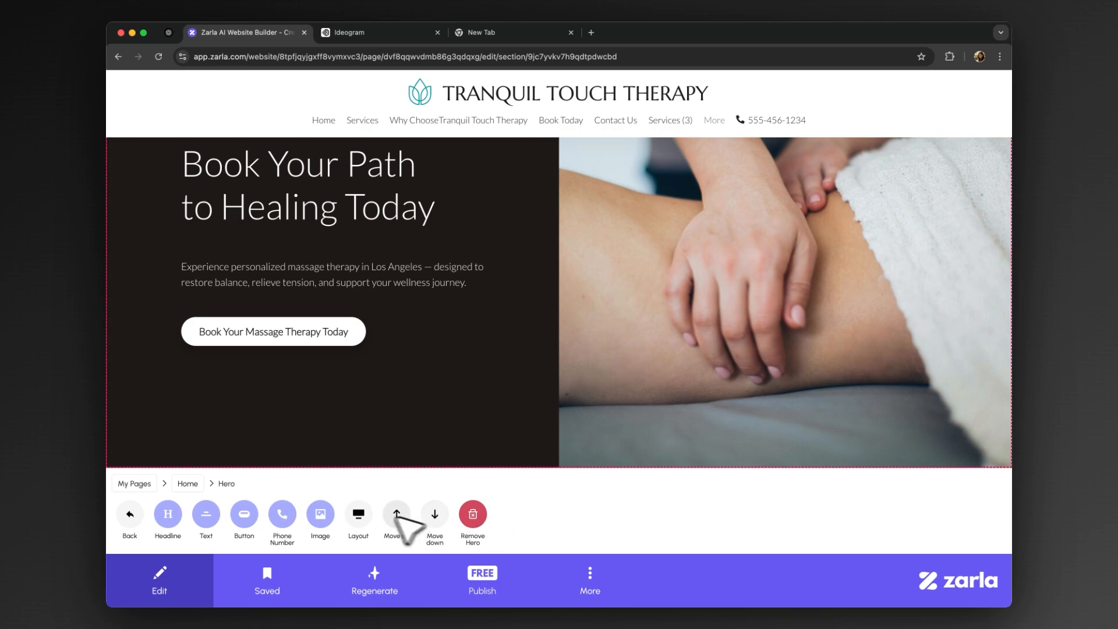
{"action": "left_click", "coordinate": [358, 514]}
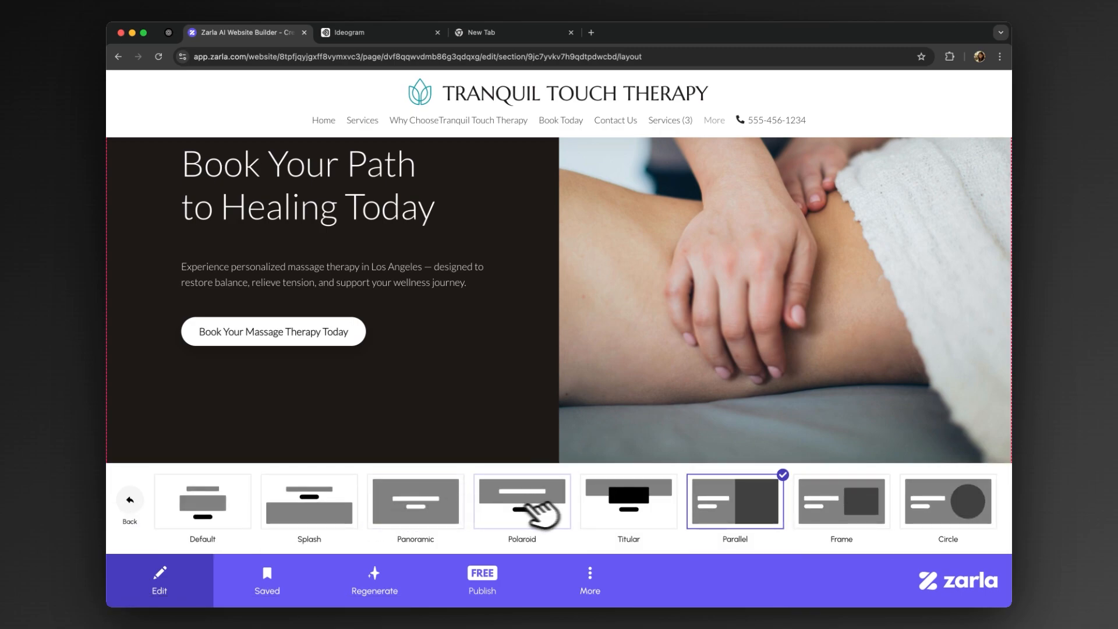
{"action": "left_click", "coordinate": [985, 515]}
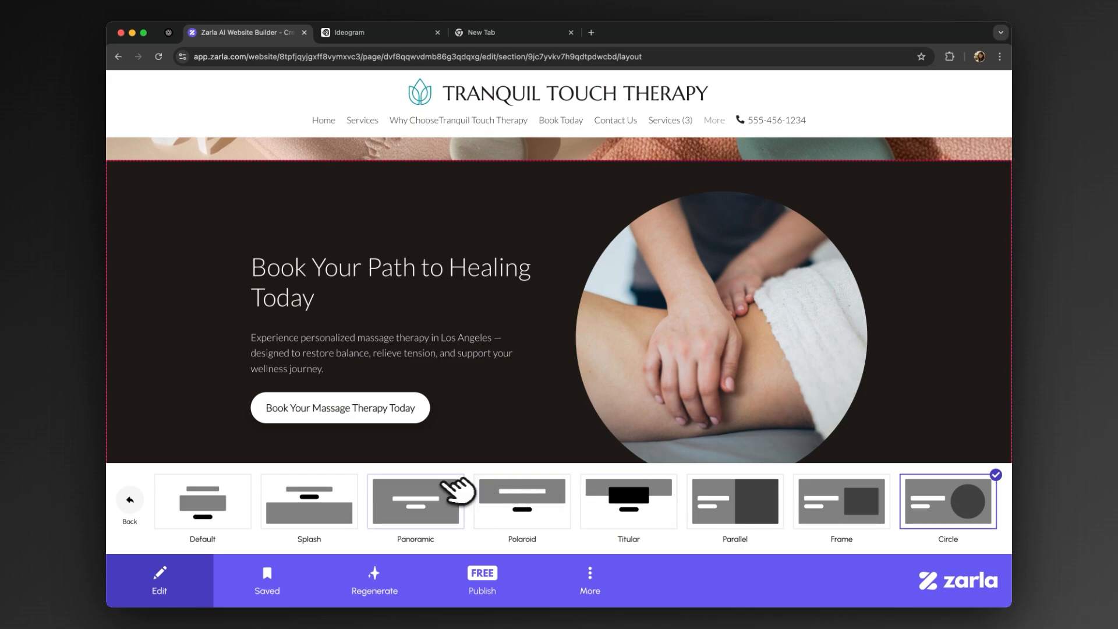
{"action": "left_click", "coordinate": [344, 486]}
{"action": "scroll", "coordinate": [553, 392], "scroll_direction": "up", "scroll_amount": 2}
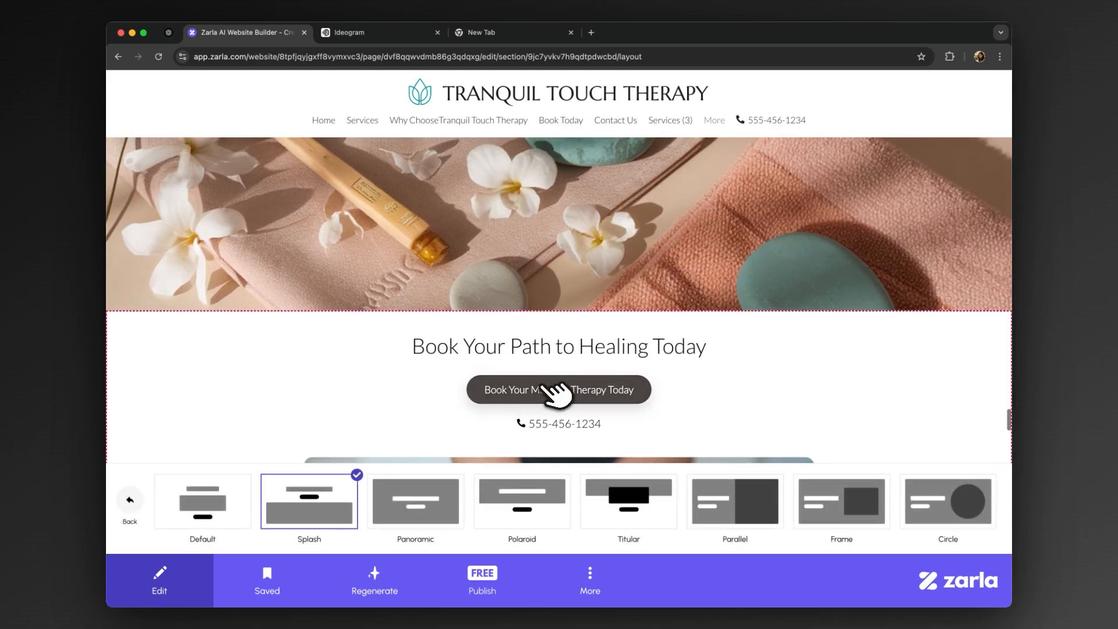
{"action": "scroll", "coordinate": [557, 390], "scroll_direction": "down", "scroll_amount": 4}
{"action": "scroll", "coordinate": [555, 394], "scroll_direction": "down", "scroll_amount": 5}
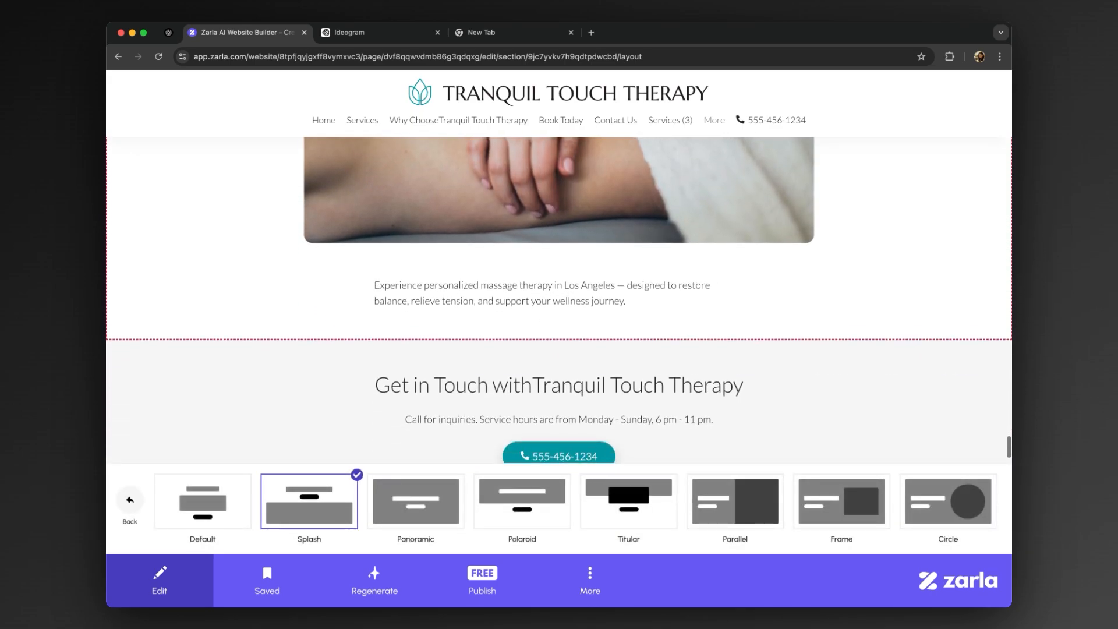
- Change the contact section's service hours to "Monday - Saturday, 5 pm - 10 pm" and save the text
{"action": "scroll", "coordinate": [556, 395], "scroll_direction": "down", "scroll_amount": 2}
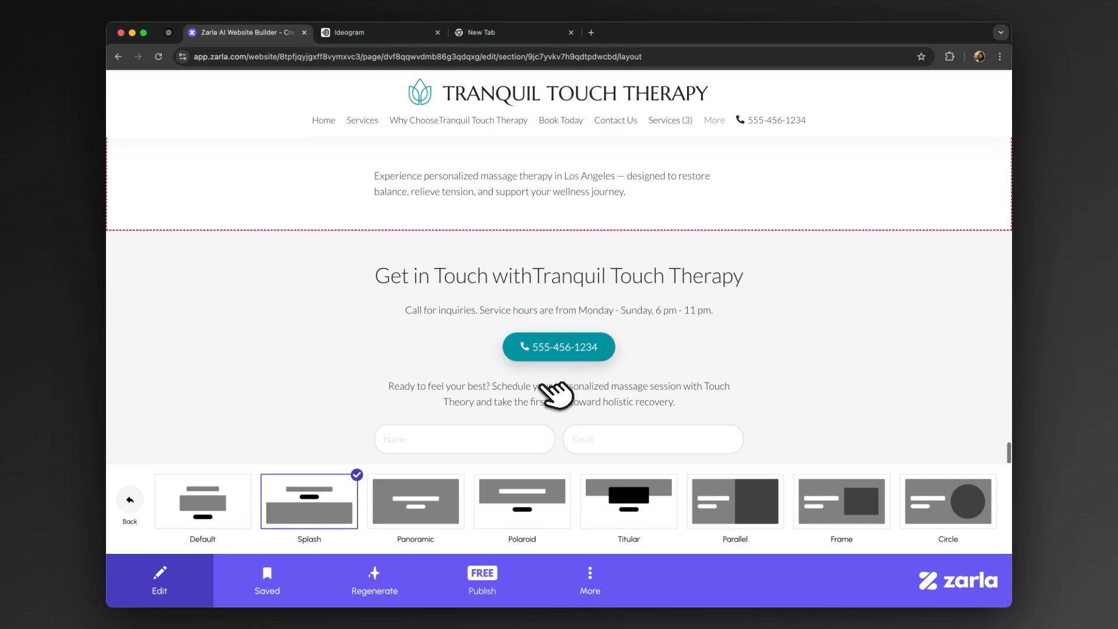
{"action": "left_click", "coordinate": [670, 309]}
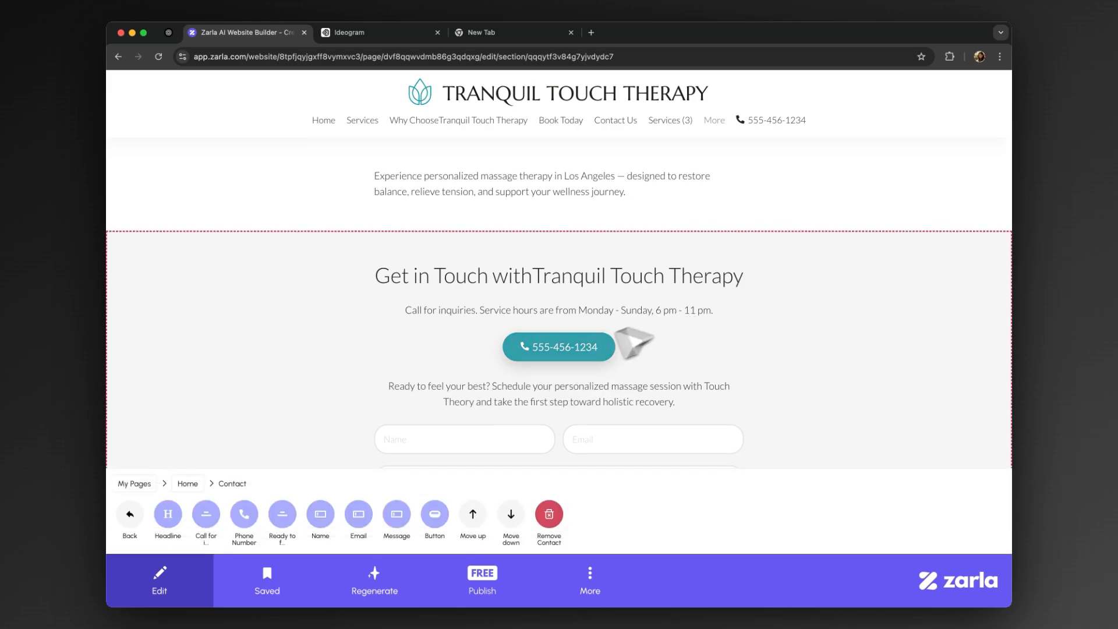
{"action": "left_click", "coordinate": [210, 513]}
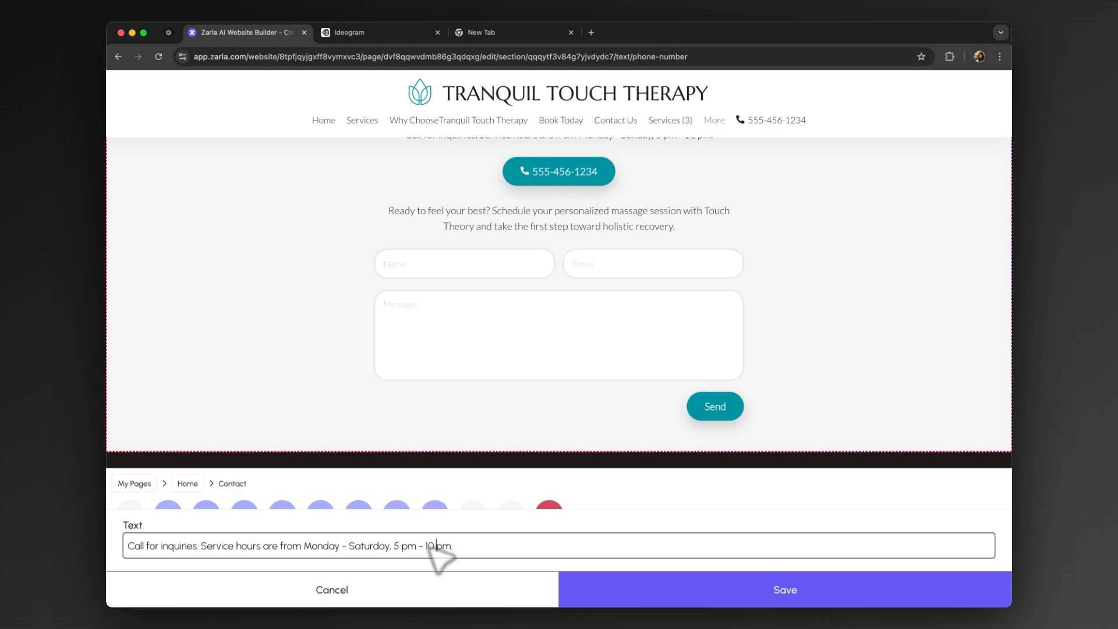
{"action": "left_click", "coordinate": [640, 594]}
- Replace Austin with Los Angeles in the "Bringing wellness directly to your doorstep" headline and save it
{"action": "scroll", "coordinate": [731, 429], "scroll_direction": "down", "scroll_amount": 3}
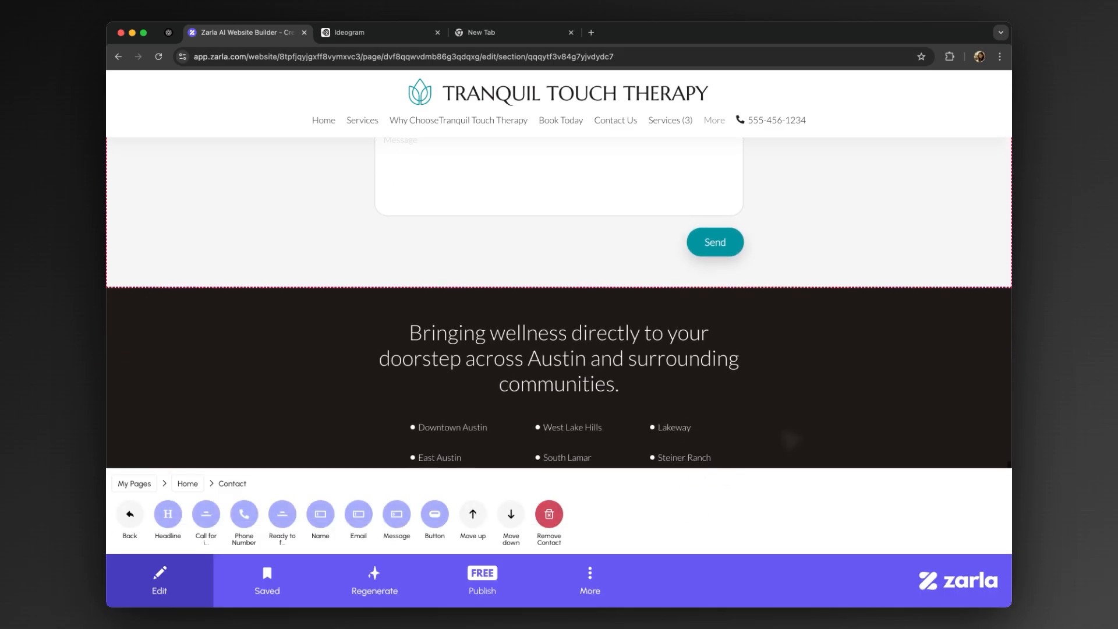
{"action": "scroll", "coordinate": [696, 456], "scroll_direction": "down", "scroll_amount": 2}
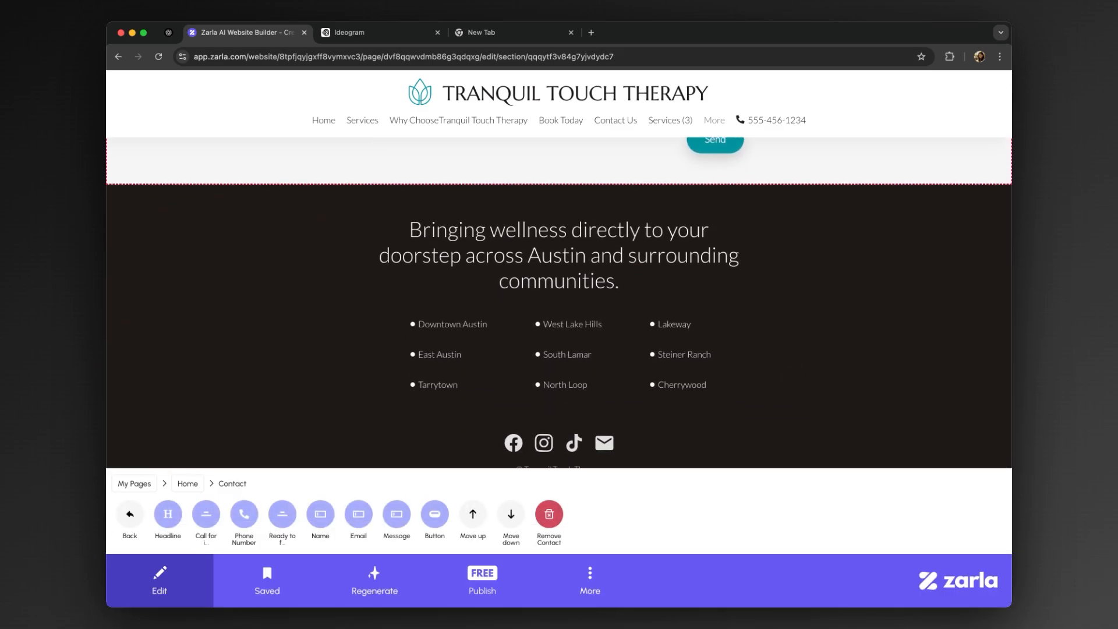
{"action": "left_click", "coordinate": [357, 344]}
{"action": "left_click", "coordinate": [167, 514]}
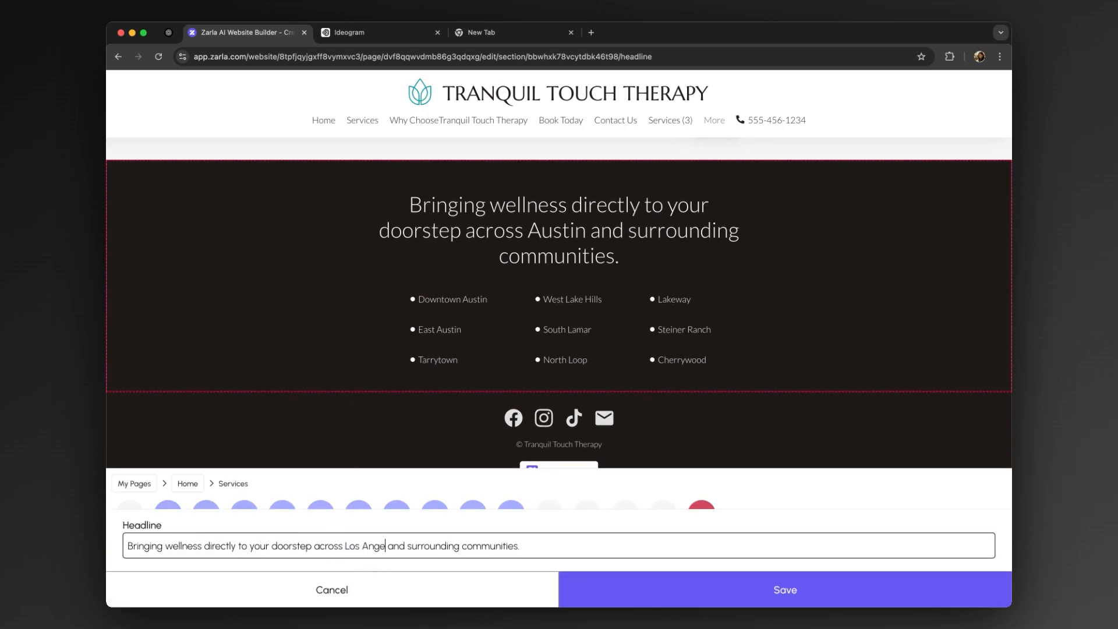
{"action": "left_click", "coordinate": [629, 591]}
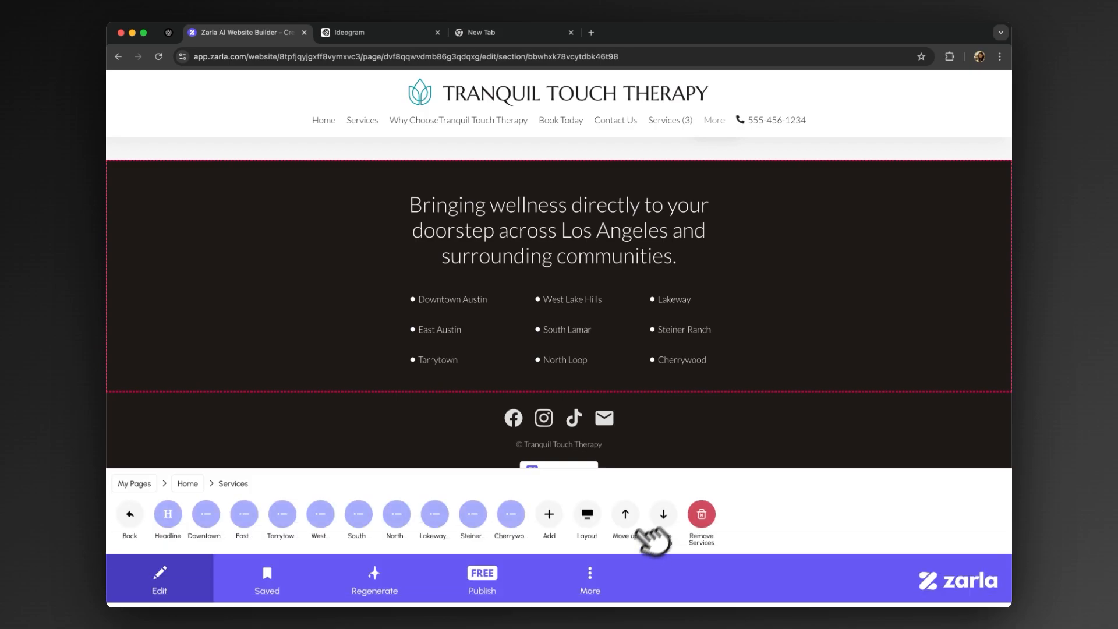
- Rename the Downtown Austin entry in the service areas list to "Central Los Angeles" and save it
{"action": "left_click", "coordinate": [205, 513]}
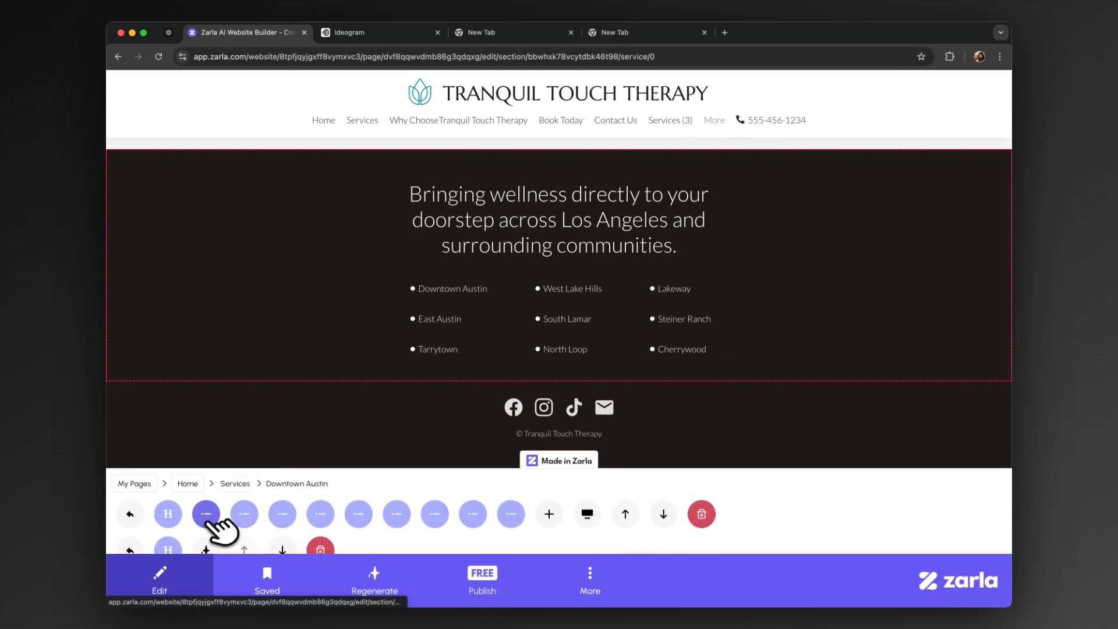
{"action": "left_click", "coordinate": [168, 514]}
{"action": "left_click", "coordinate": [167, 545]}
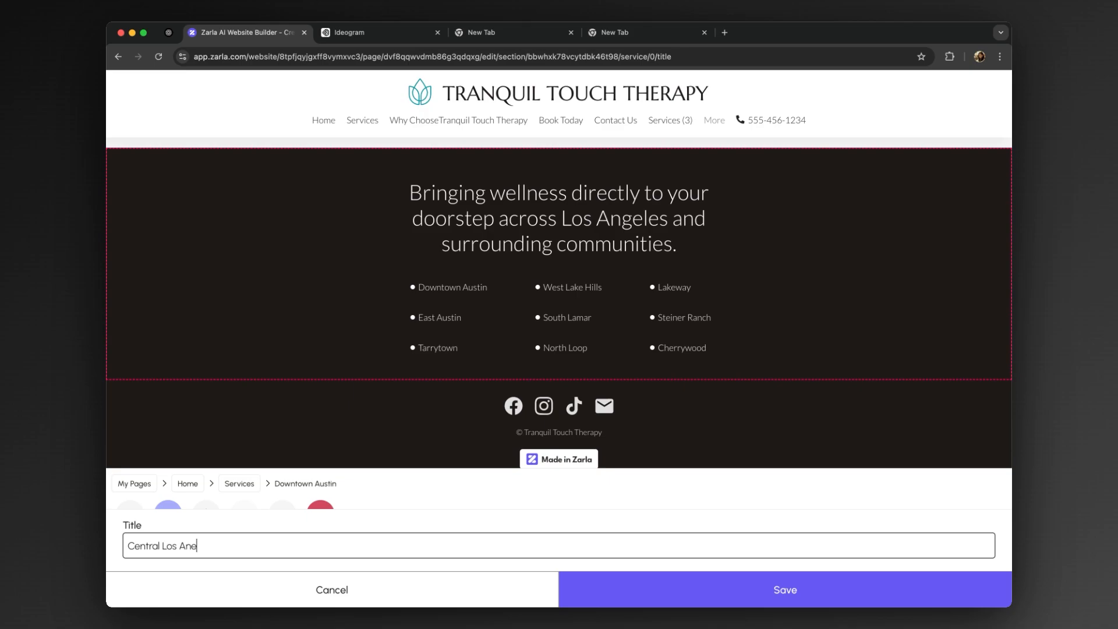
{"action": "left_click", "coordinate": [671, 599]}
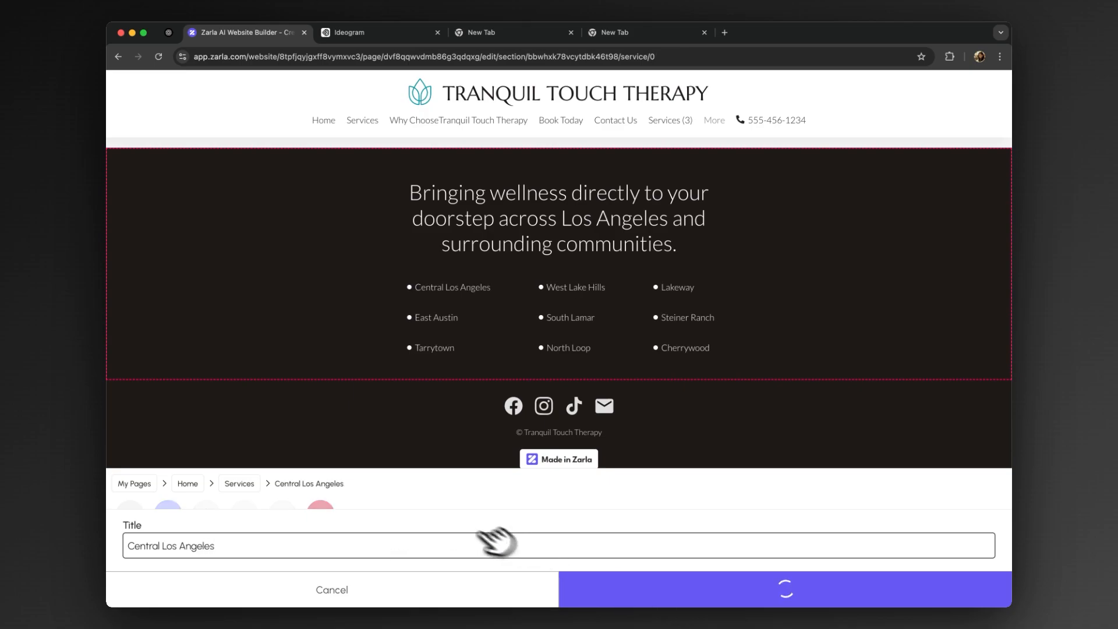
{"action": "left_click", "coordinate": [127, 516]}
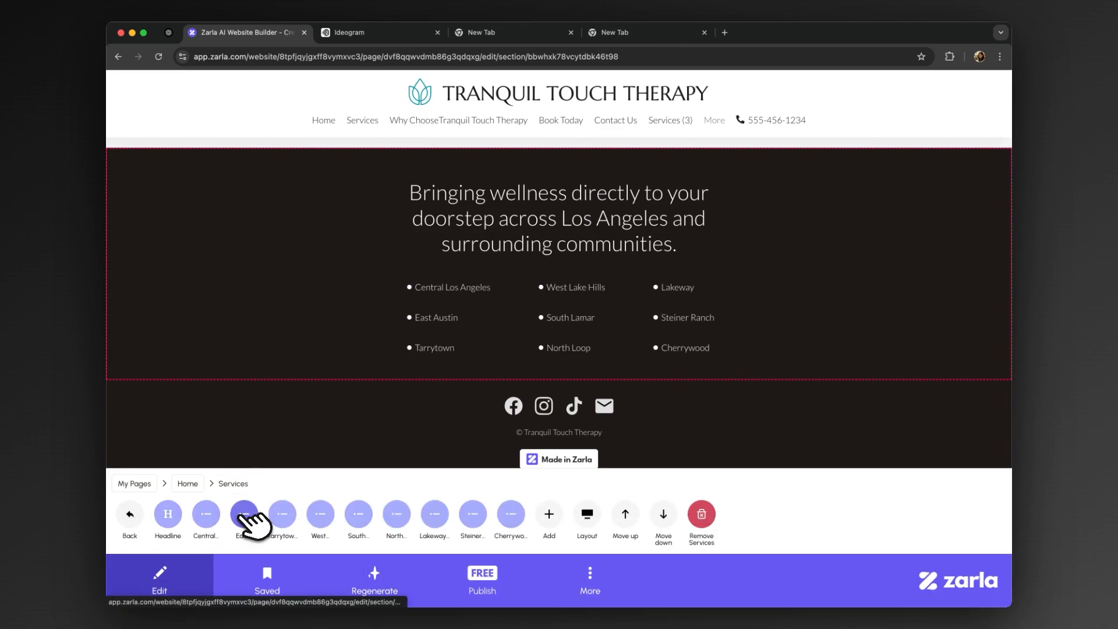
- Rename the East Austin entry to "Westside", save it and return to the service areas list
{"action": "left_click", "coordinate": [243, 515]}
{"action": "left_click", "coordinate": [168, 514]}
{"action": "double_click", "coordinate": [174, 546]}
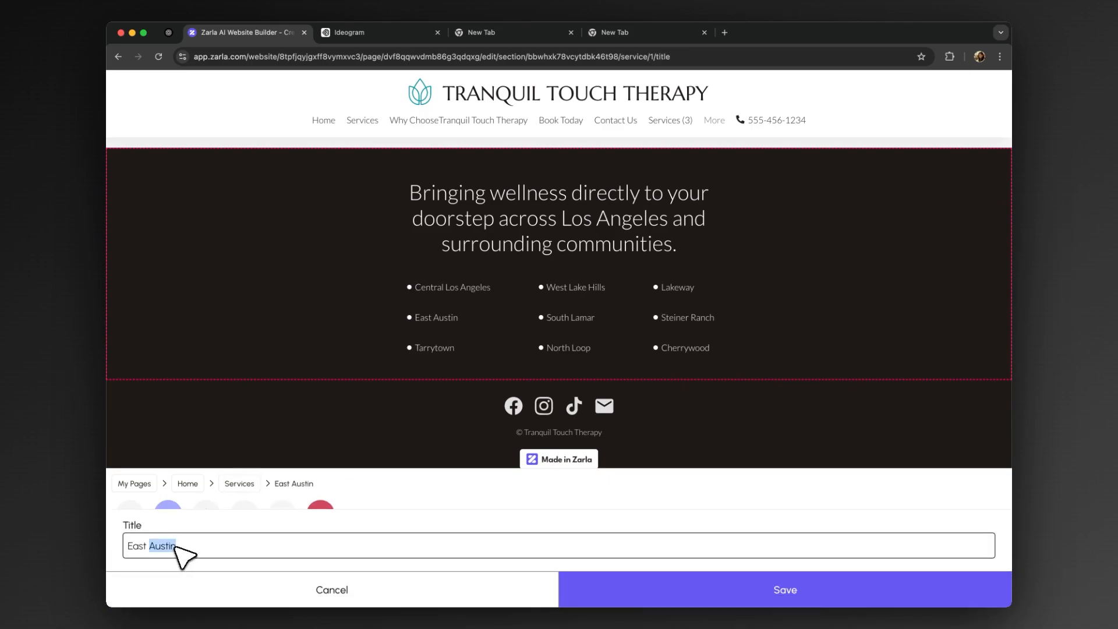
{"action": "left_click", "coordinate": [610, 583]}
{"action": "left_click", "coordinate": [129, 515]}
- Rename the Tarrytown entry to "Eastside & Northeast" and save the title
{"action": "left_click", "coordinate": [284, 516]}
{"action": "left_click", "coordinate": [169, 515]}
{"action": "double_click", "coordinate": [169, 546]}
{"action": "type", "text": "Ea"}
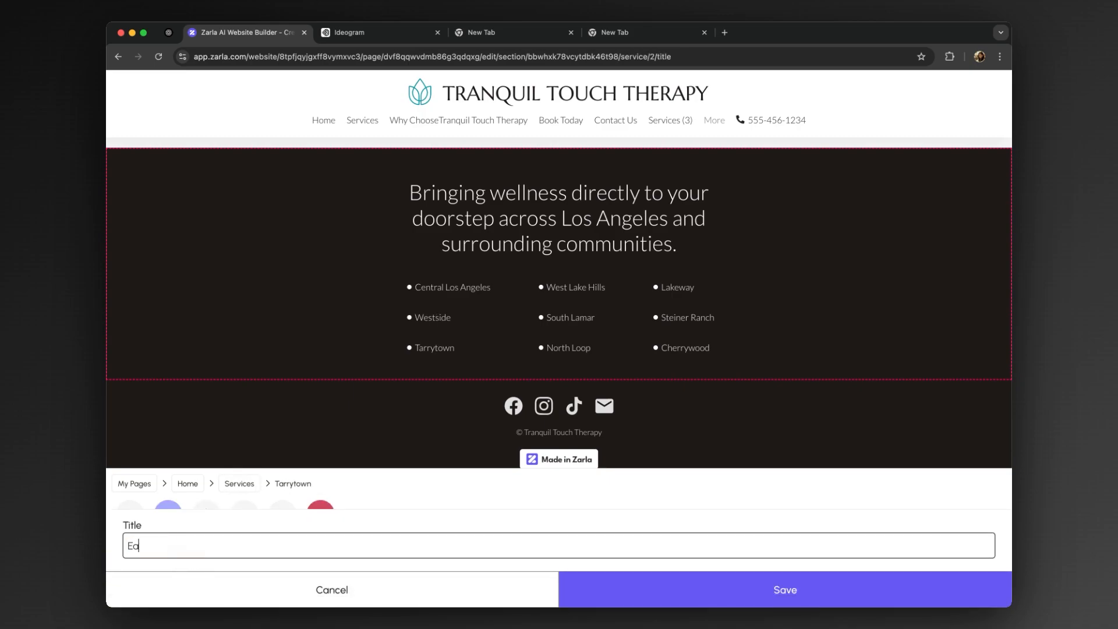
{"action": "left_click", "coordinate": [606, 600]}
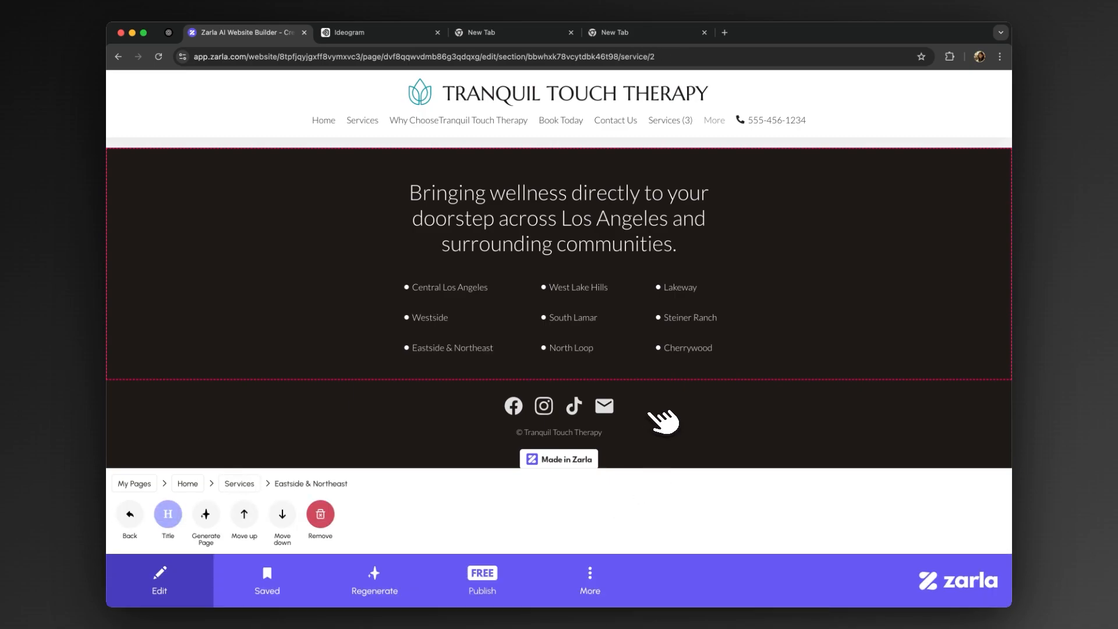
{"action": "left_click", "coordinate": [129, 515]}
- Rename the South Lamar entry to "South LA & Surrounding" and save the title
{"action": "left_click", "coordinate": [359, 514]}
{"action": "left_click", "coordinate": [169, 514]}
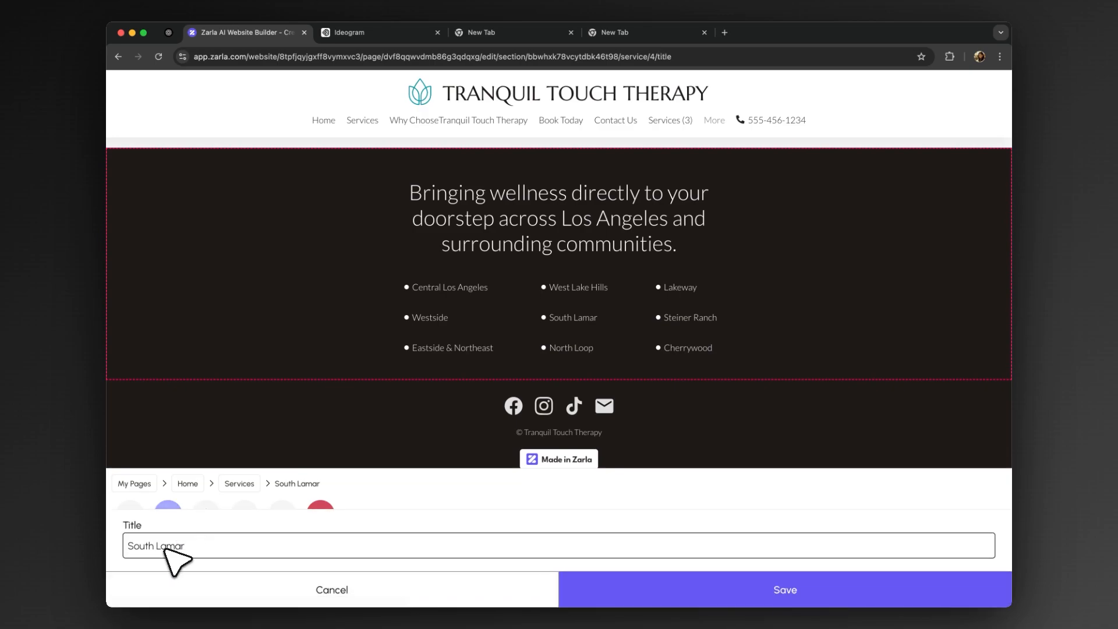
{"action": "left_click", "coordinate": [612, 593]}
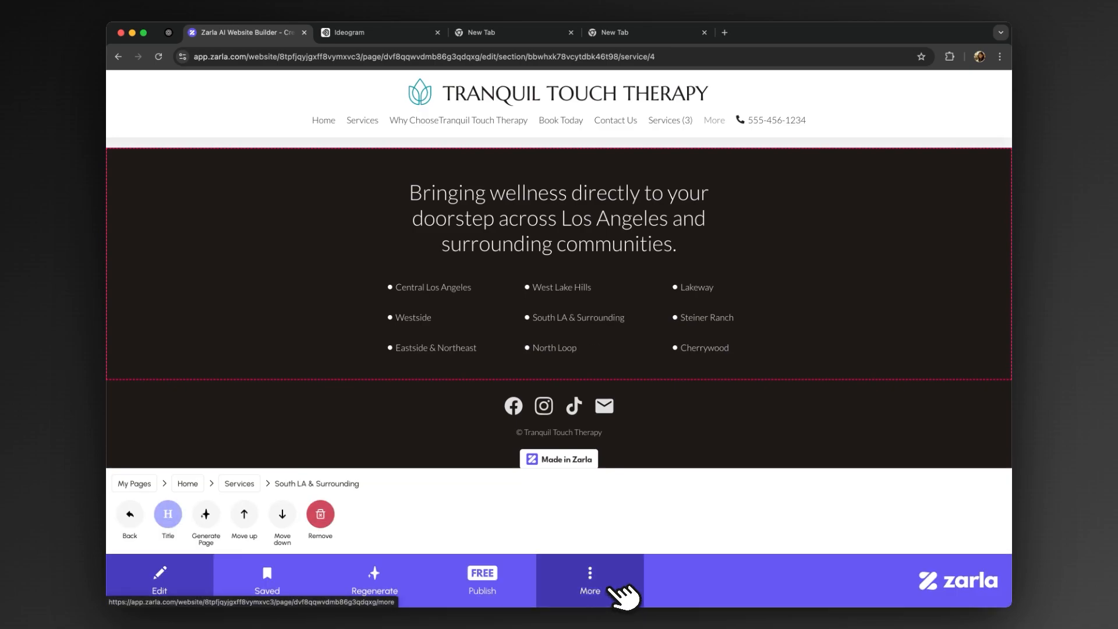
{"action": "left_click", "coordinate": [130, 515]}
- Rename the North Loop entry to "San Fernando Valley" and save the title
{"action": "left_click", "coordinate": [396, 516]}
{"action": "left_click", "coordinate": [168, 514]}
{"action": "double_click", "coordinate": [163, 546]}
{"action": "type", "text": "San Fernando Valley"}
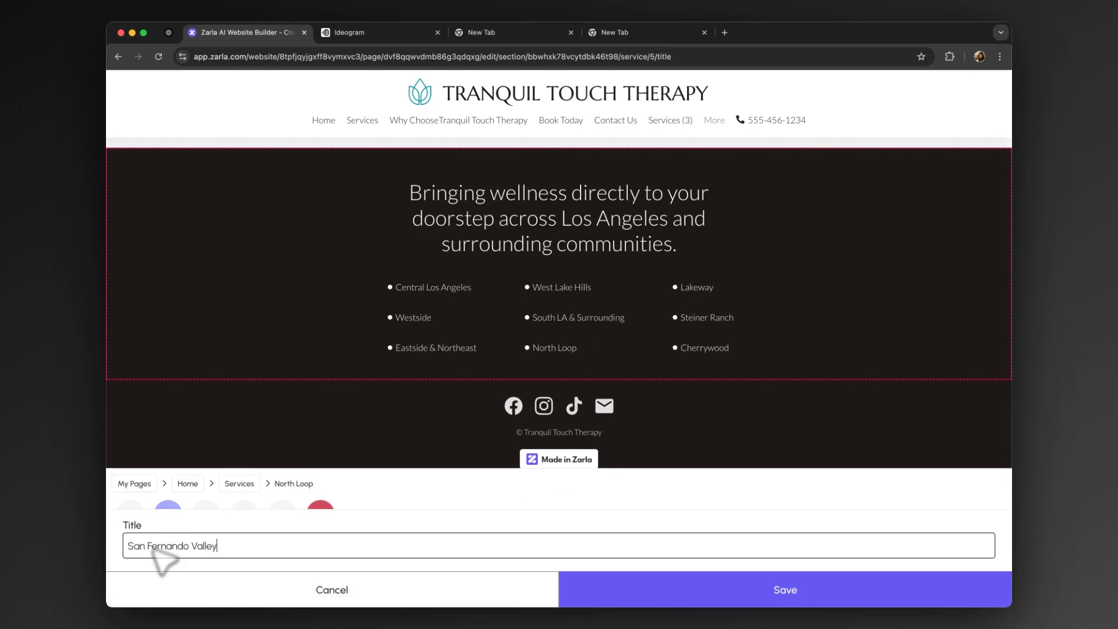
{"action": "left_click", "coordinate": [623, 593]}
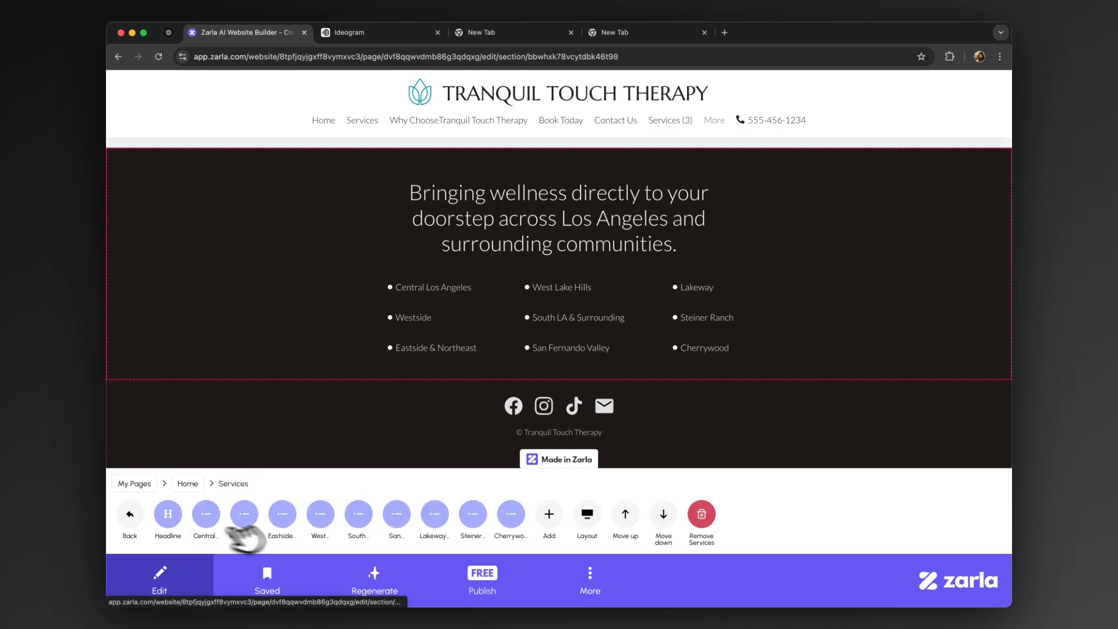
- Remove the leftover Cherrywood, Steiner Ranch and Lakeway entries from the service areas list
{"action": "left_click", "coordinate": [527, 515]}
{"action": "left_click", "coordinate": [321, 514]}
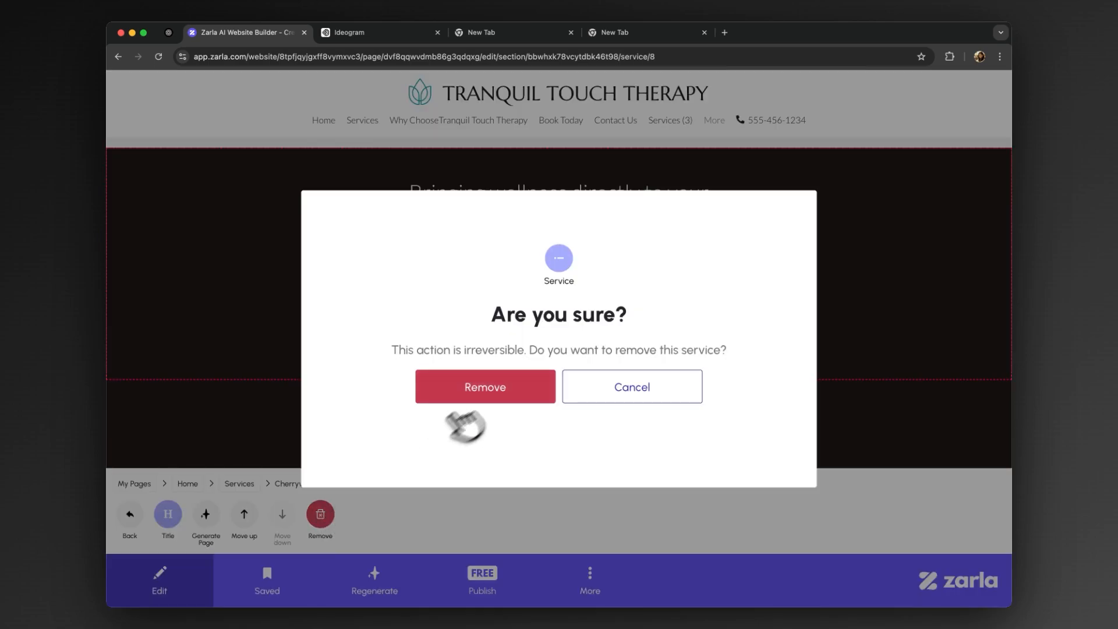
{"action": "left_click", "coordinate": [494, 386]}
{"action": "left_click", "coordinate": [474, 512]}
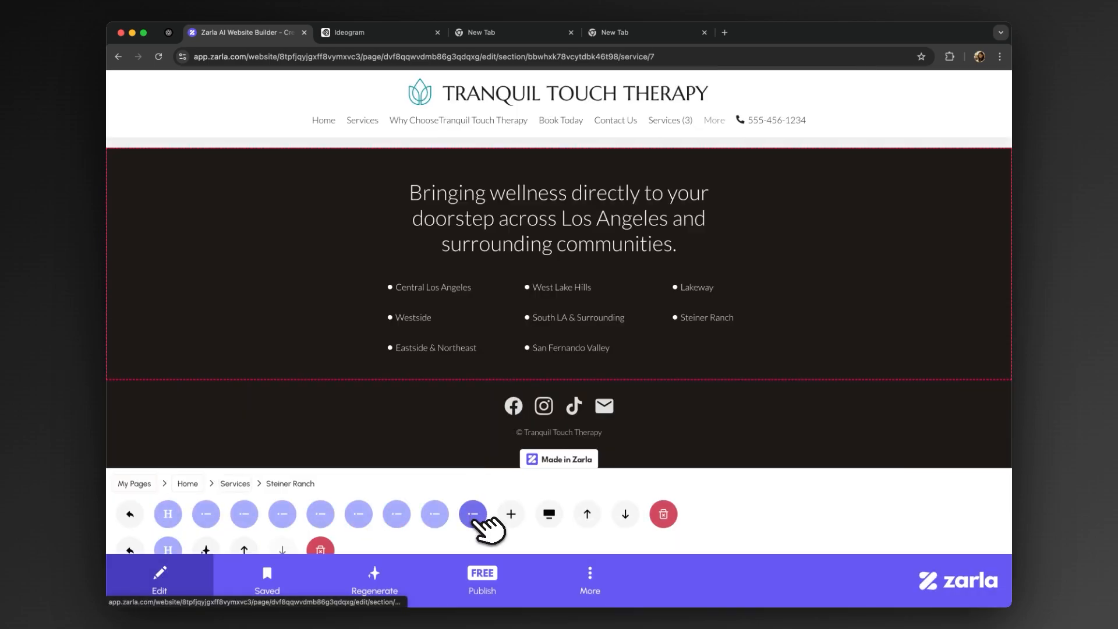
{"action": "left_click", "coordinate": [320, 514]}
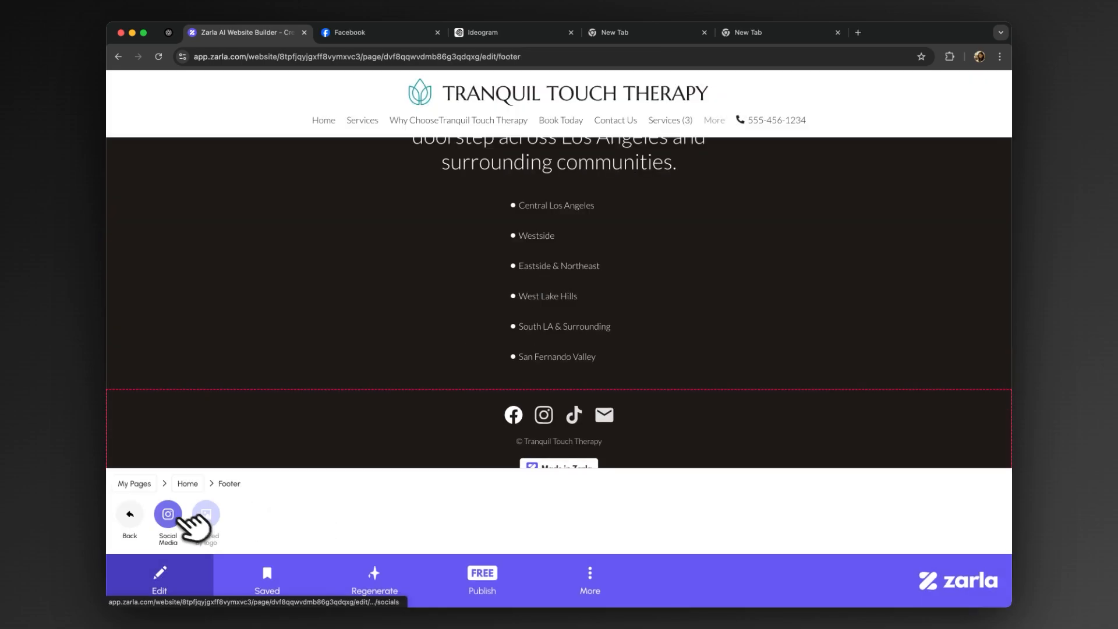
{"action": "left_click", "coordinate": [168, 513]}
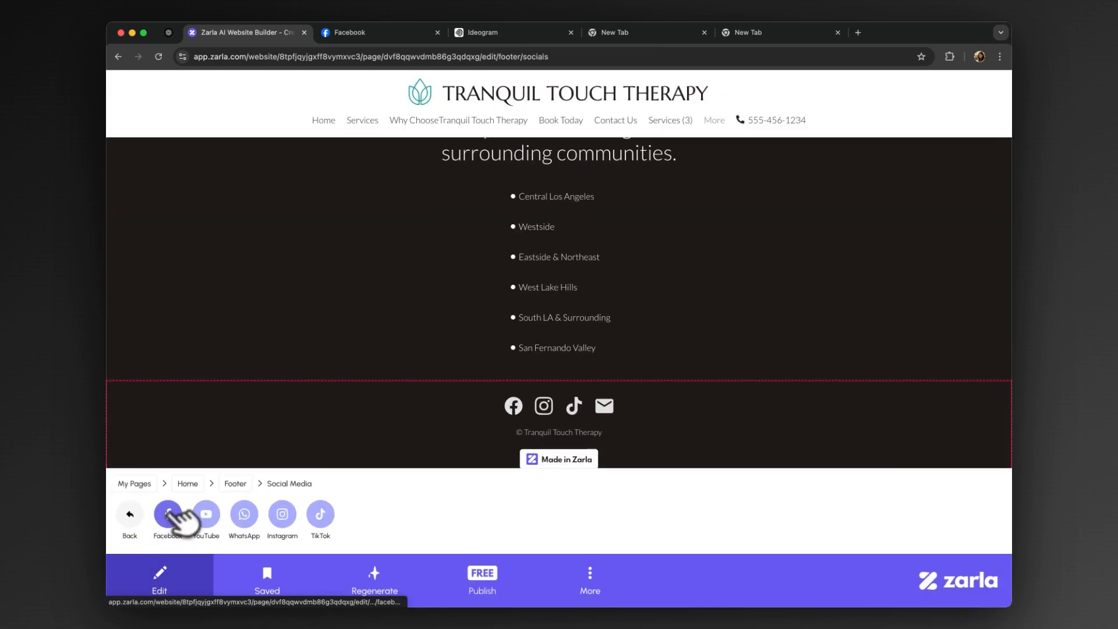
{"action": "left_click", "coordinate": [170, 510]}
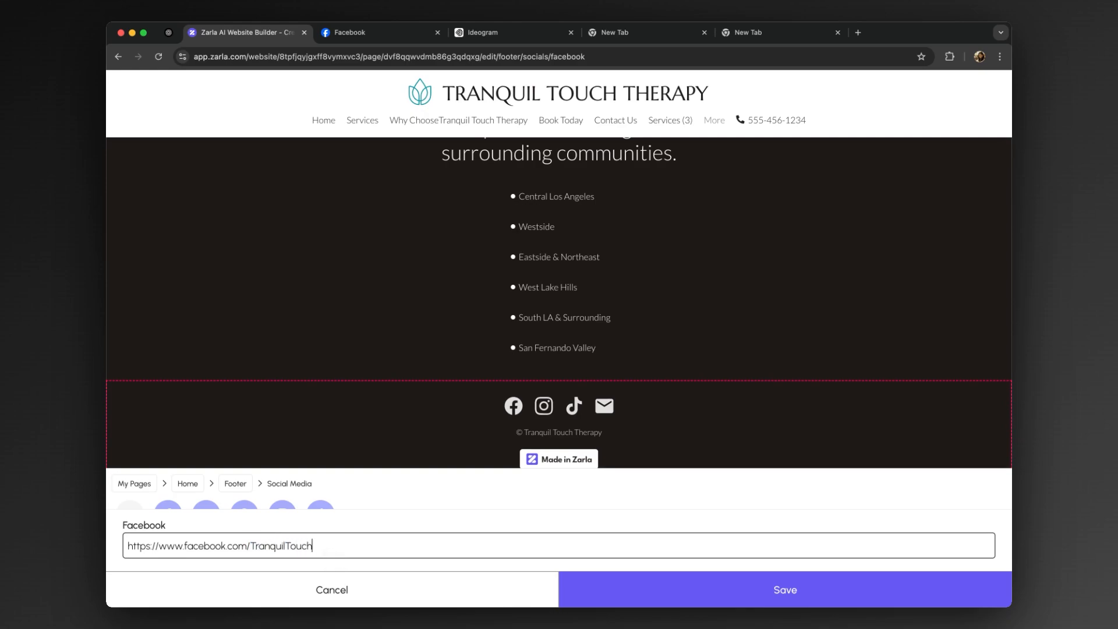
{"action": "left_click", "coordinate": [699, 594]}
{"action": "left_click", "coordinate": [321, 514]}
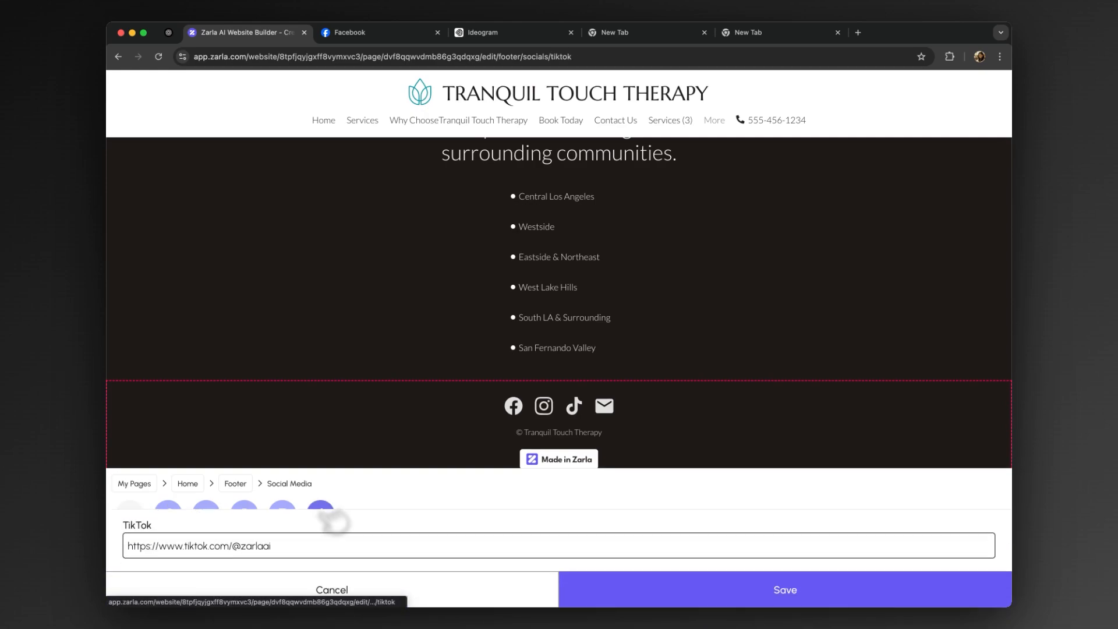
{"action": "double_click", "coordinate": [256, 545]}
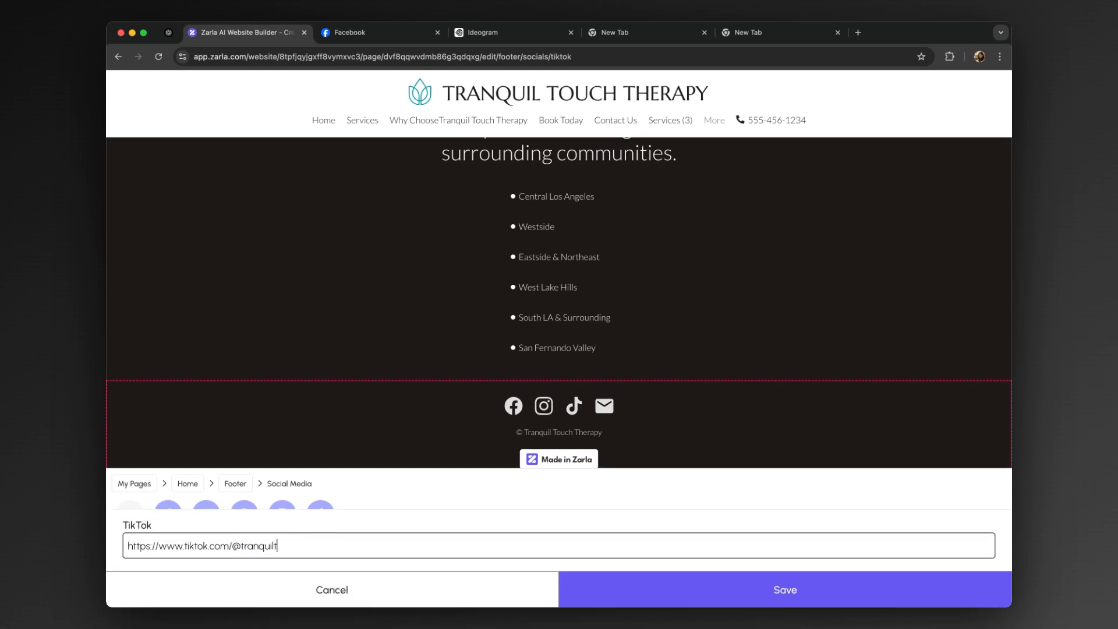
{"action": "type", "text": "tranquiltouch"}
{"action": "left_click", "coordinate": [656, 596]}
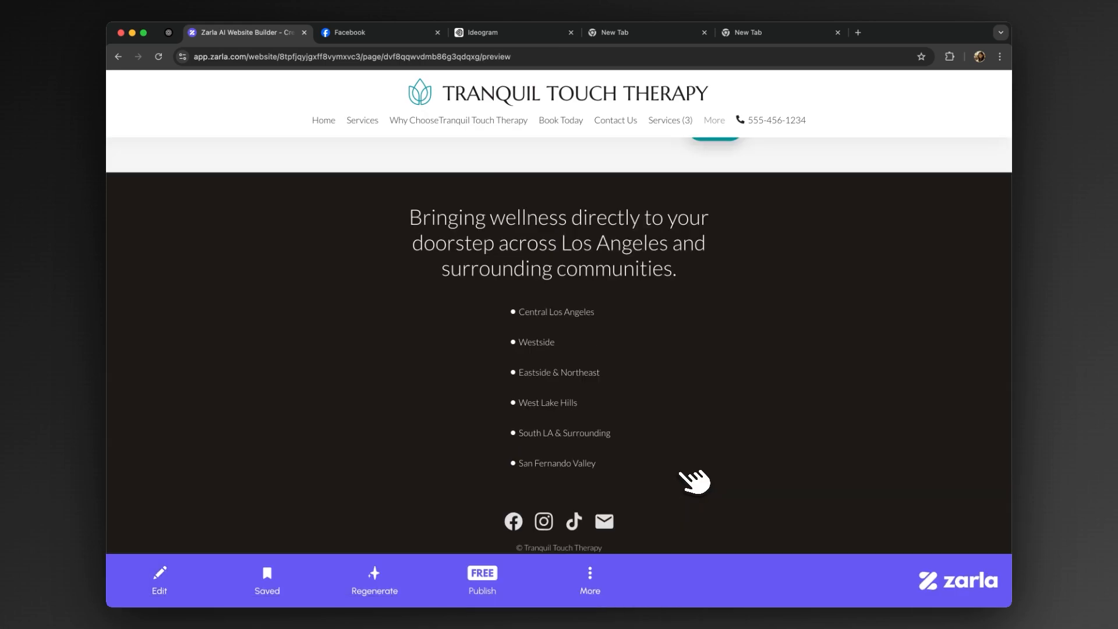
- Switch the "Bringing wellness directly to your doorstep" section from Bullets to the Slices layout
{"action": "scroll", "coordinate": [559, 345], "scroll_direction": "down", "scroll_amount": 1}
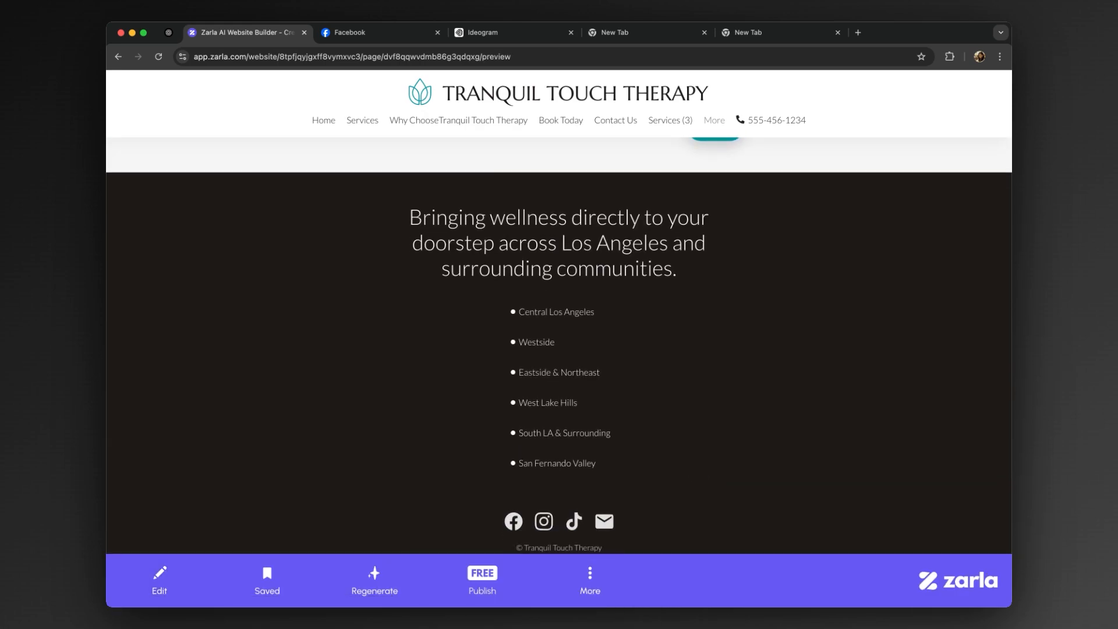
{"action": "left_click", "coordinate": [669, 479]}
{"action": "left_click", "coordinate": [495, 513]}
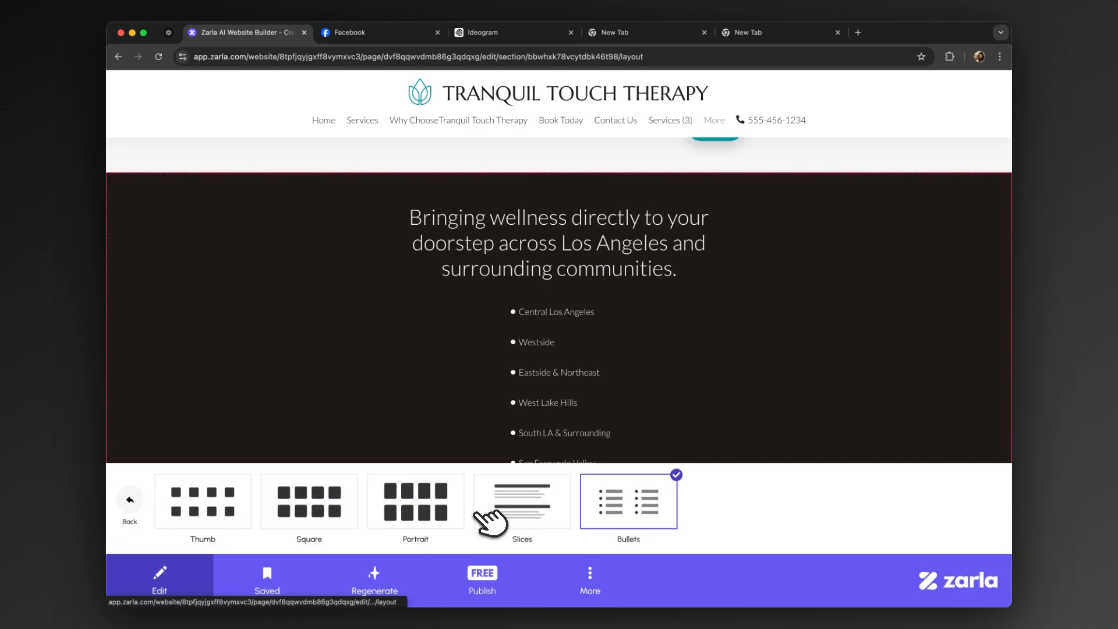
{"action": "left_click", "coordinate": [514, 504]}
{"action": "scroll", "coordinate": [552, 417], "scroll_direction": "down", "scroll_amount": 2}
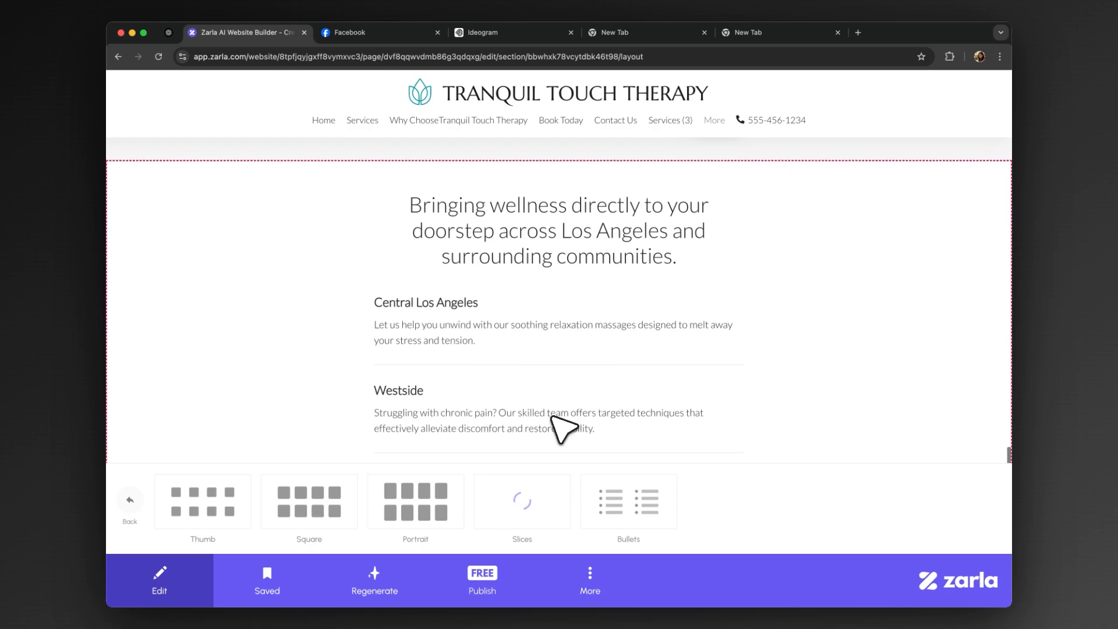
- Replace the Central Los Angeles description with "Hollywood, West Hollywood, Mid-Wilshire/ Miracle Mile, Koreatown, Downtown LA" and save it
{"action": "left_click", "coordinate": [563, 260]}
{"action": "left_click", "coordinate": [206, 514]}
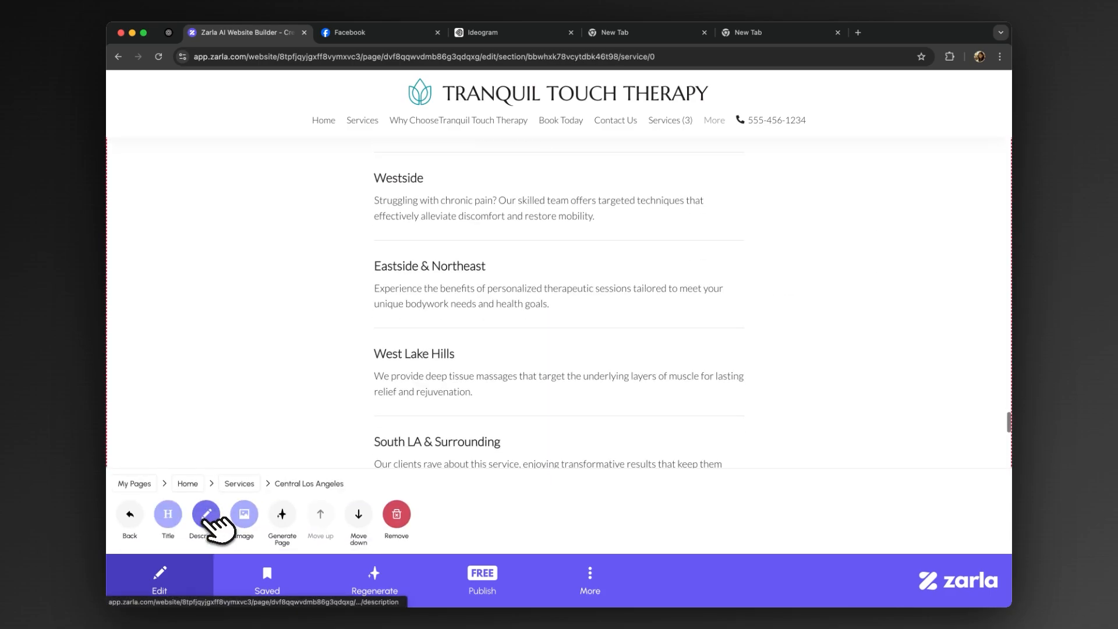
{"action": "left_click", "coordinate": [205, 515]}
{"action": "type", "text": "H"}
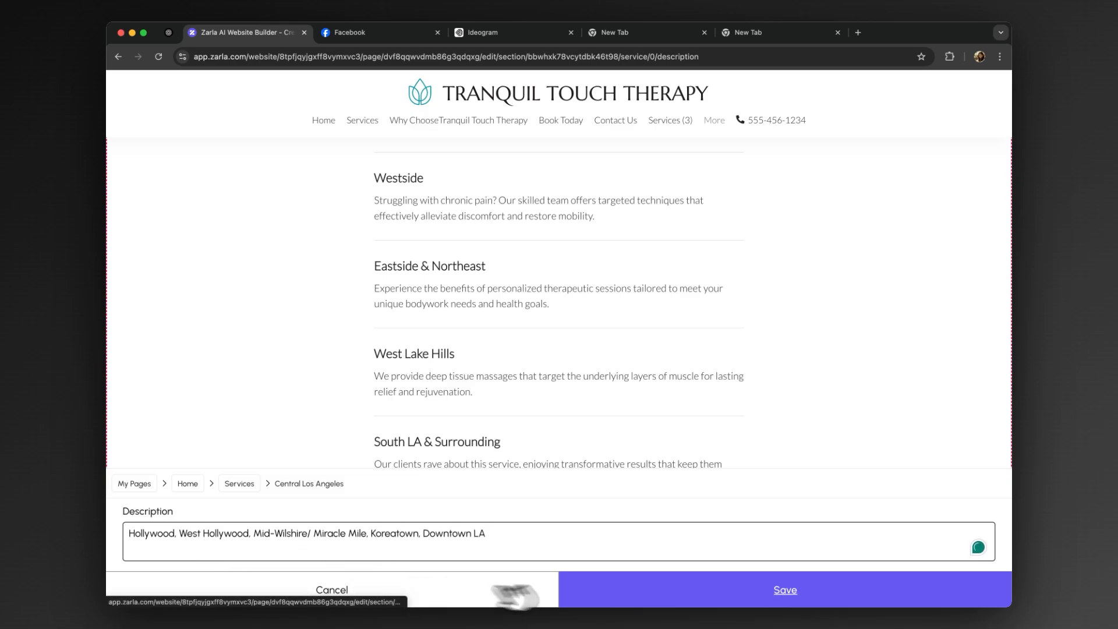
{"action": "left_click", "coordinate": [579, 592]}
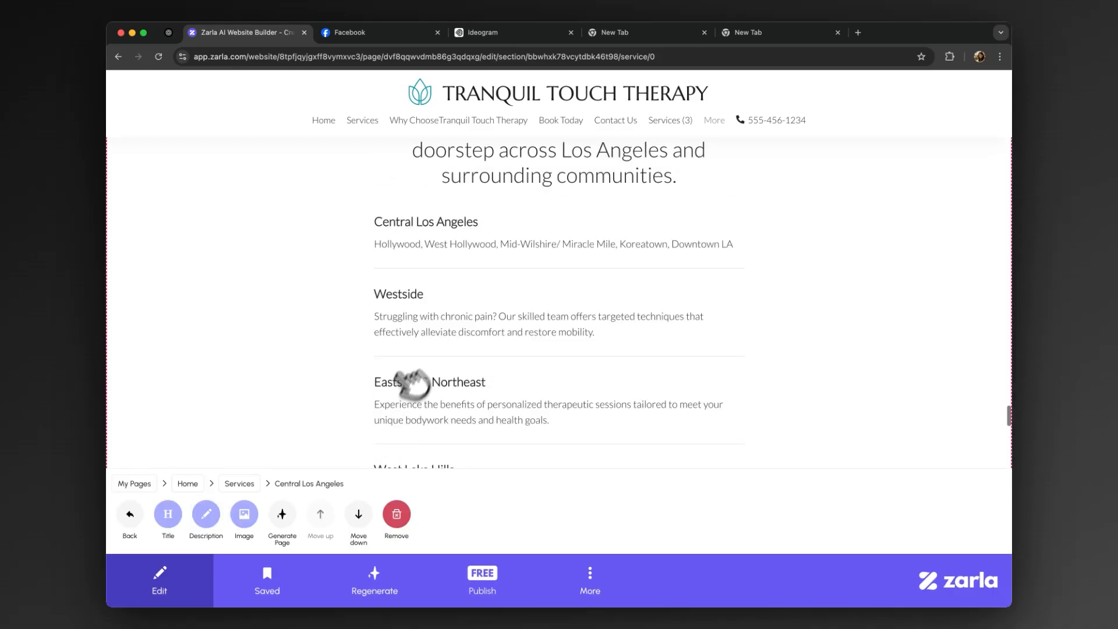
{"action": "left_click", "coordinate": [134, 516]}
- Replace the Westside description with "Beverly Hills, Brentwood, Santa Monica, Westwood, Culver City, Venice" and save it
{"action": "left_click", "coordinate": [244, 516]}
{"action": "left_click", "coordinate": [226, 512]}
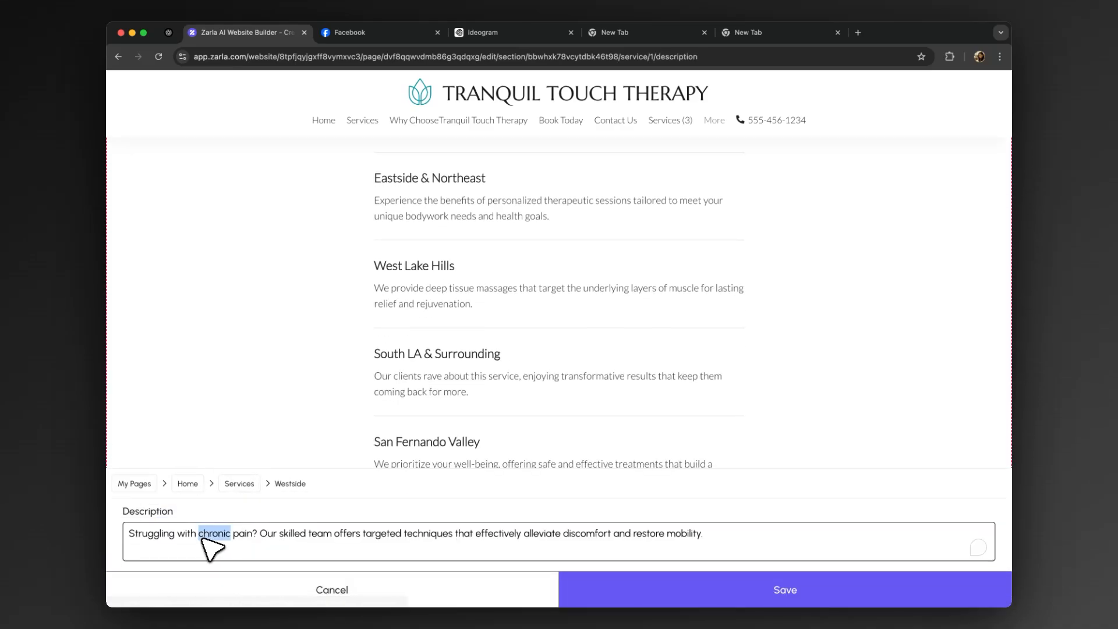
{"action": "key", "text": "super+a"}
{"action": "key", "text": "BackSpace"}
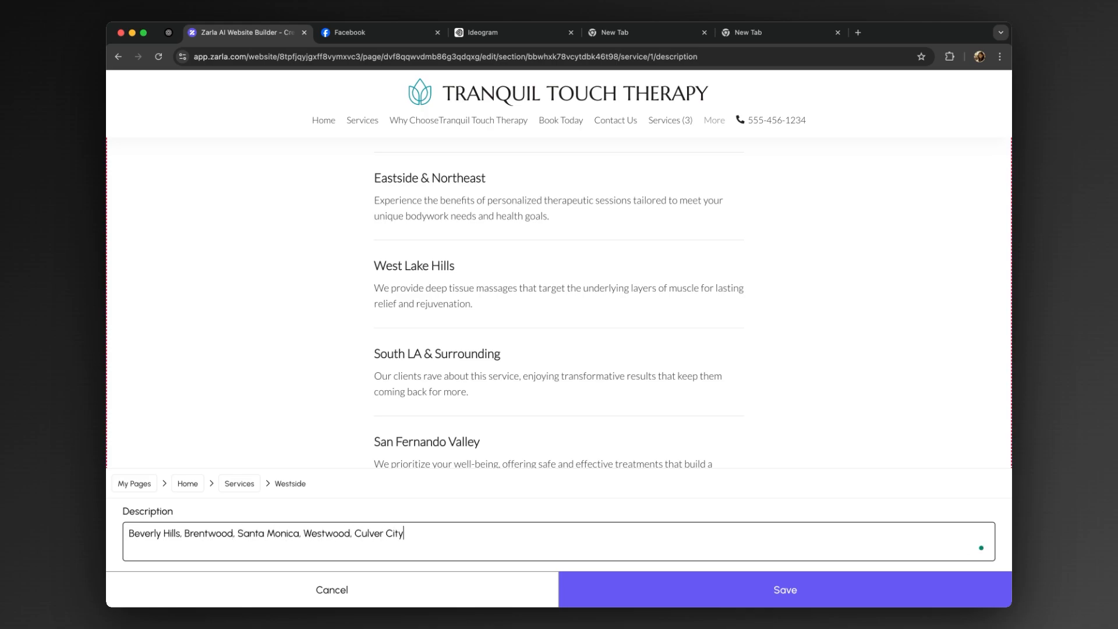
{"action": "type", "text": ", Venice"}
{"action": "left_click", "coordinate": [574, 590]}
{"action": "left_click", "coordinate": [239, 485]}
- Replace the South LA & Surrounding description with "Ladera Heights, Baldwin Hills, Inglewood, View Park-Windsor Hills" and save it
{"action": "left_click", "coordinate": [320, 516]}
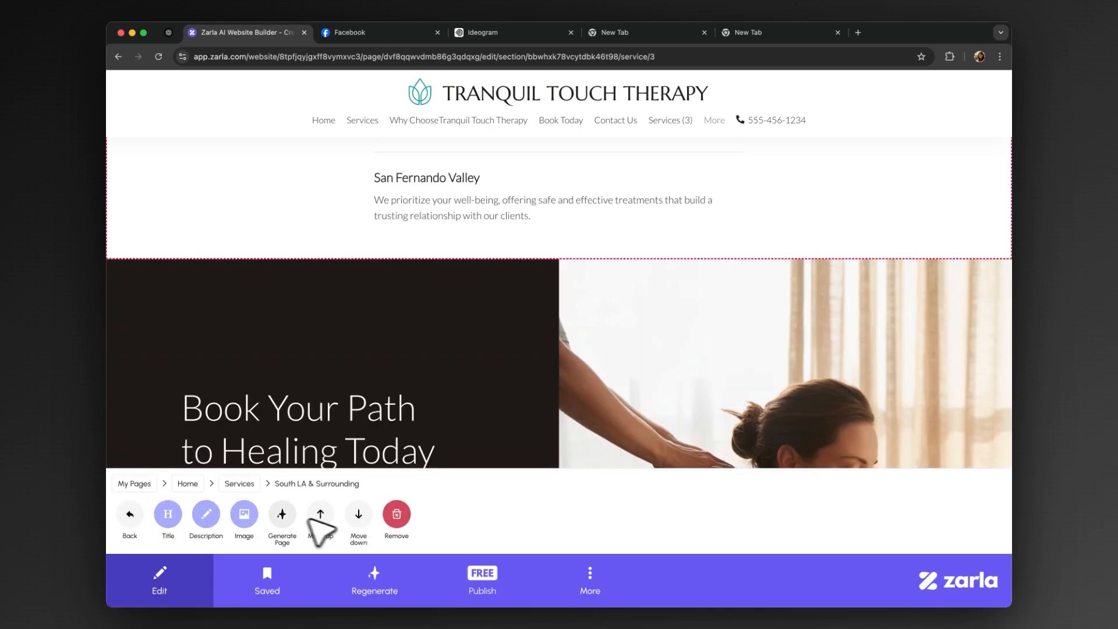
{"action": "left_click", "coordinate": [208, 515]}
{"action": "key", "text": "super+a"}
{"action": "type", "text": "Ladera "}
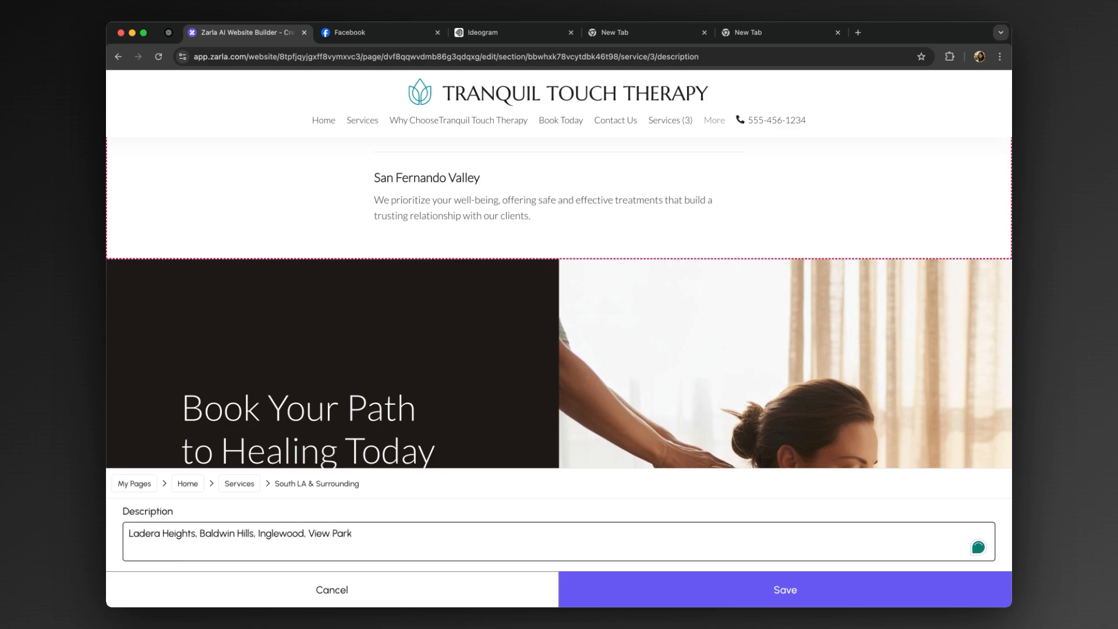
{"action": "type", "text": "-Windsor Hills"}
{"action": "left_click", "coordinate": [621, 590]}
{"action": "left_click", "coordinate": [239, 484]}
- Replace the San Fernando Valley description with "Sherman Oaks, Studio City, North Hollywood, Burbank, Van Nuys" and save it
{"action": "left_click", "coordinate": [356, 515]}
{"action": "left_click", "coordinate": [208, 515]}
{"action": "key", "text": "super+a"}
{"action": "type", "text": "S"}
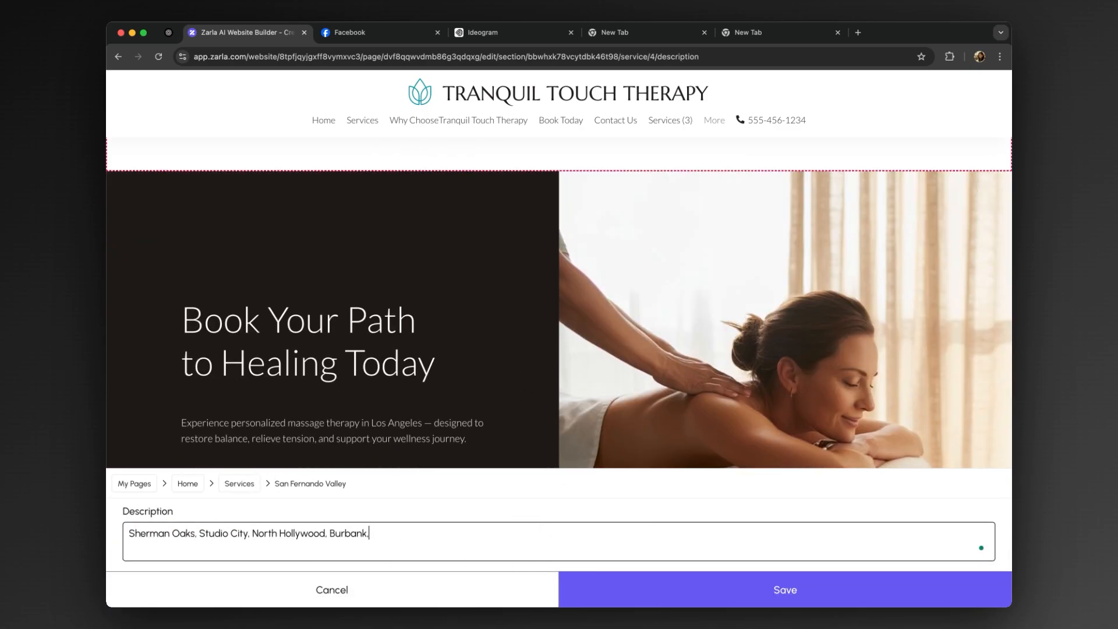
{"action": "left_click", "coordinate": [735, 587]}
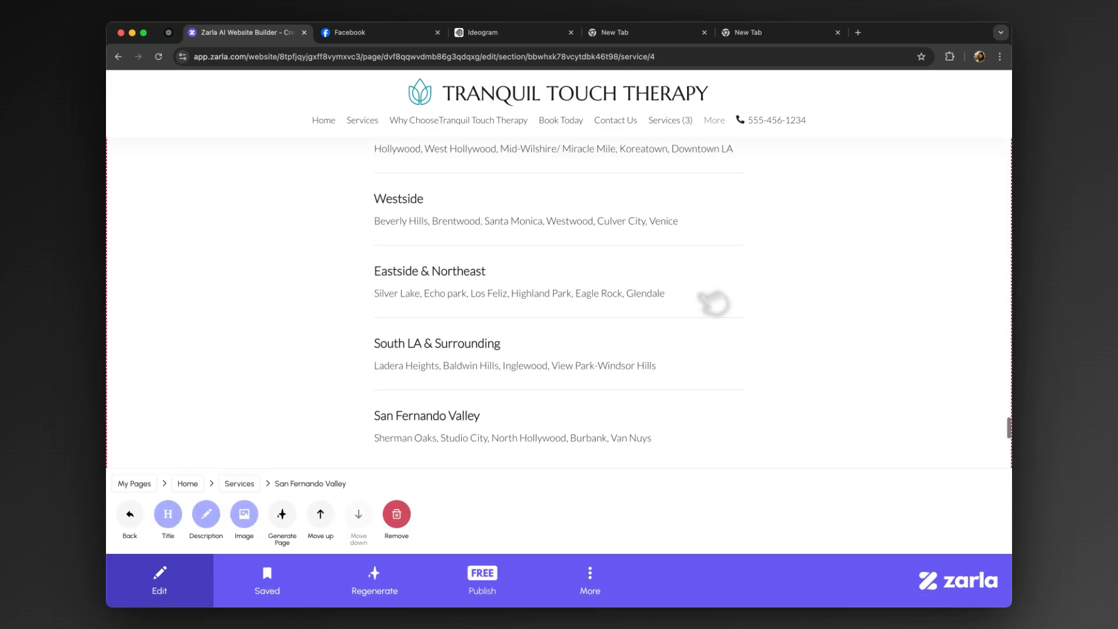
- Apply the Brown Strawberry color palette to the website and review it down to the footer
{"action": "scroll", "coordinate": [714, 297], "scroll_direction": "down", "scroll_amount": 7}
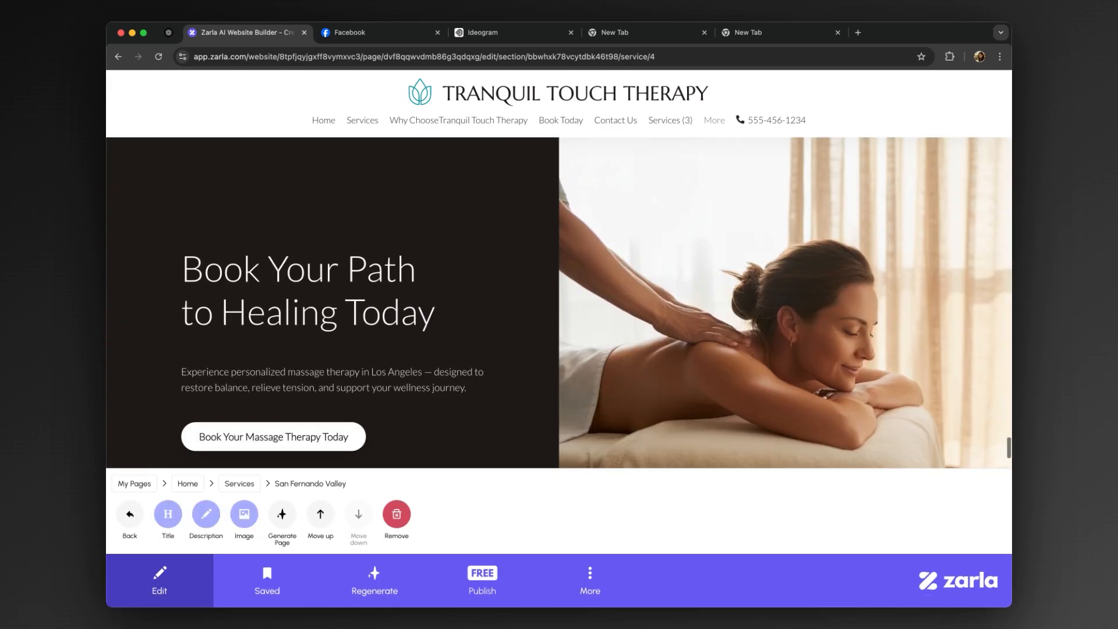
{"action": "left_click", "coordinate": [130, 515]}
{"action": "left_click", "coordinate": [866, 515]}
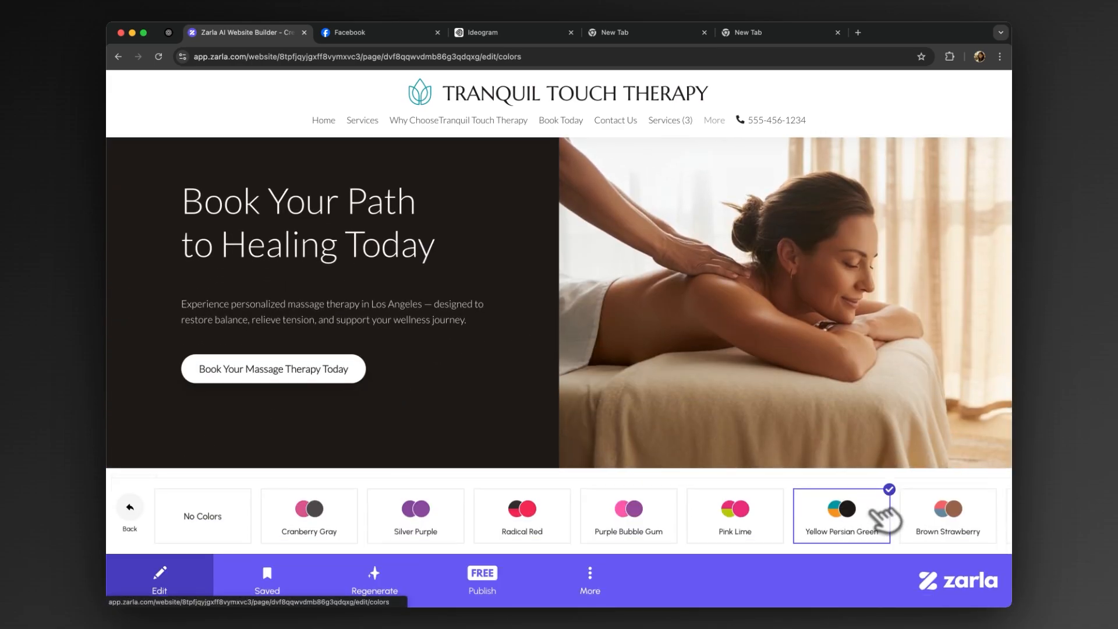
{"action": "left_click", "coordinate": [833, 520]}
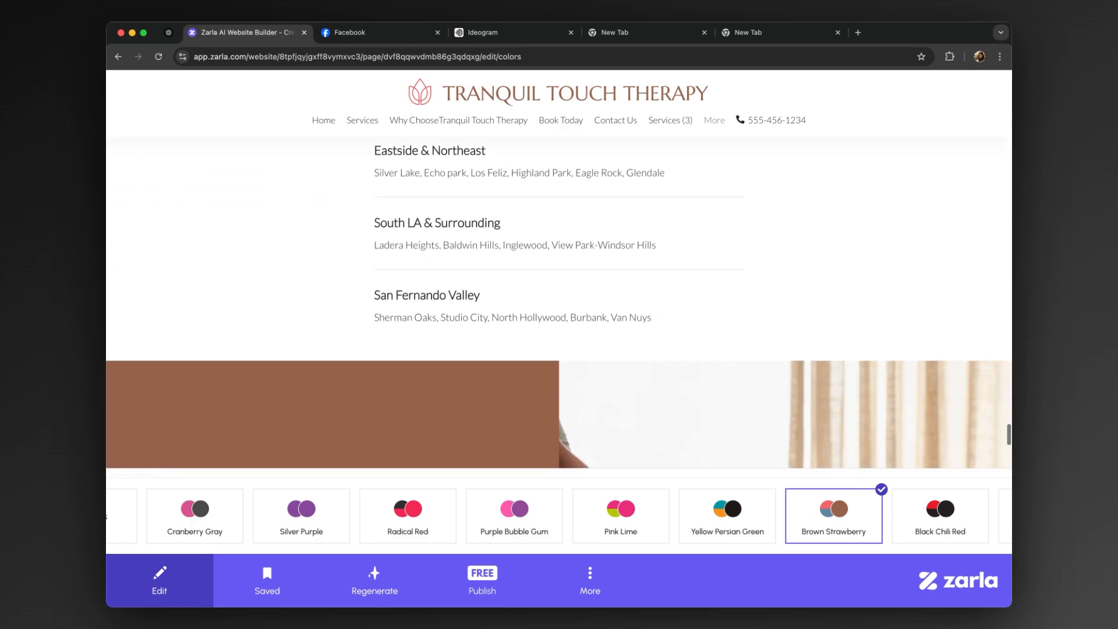
{"action": "scroll", "coordinate": [796, 425], "scroll_direction": "down", "scroll_amount": 5}
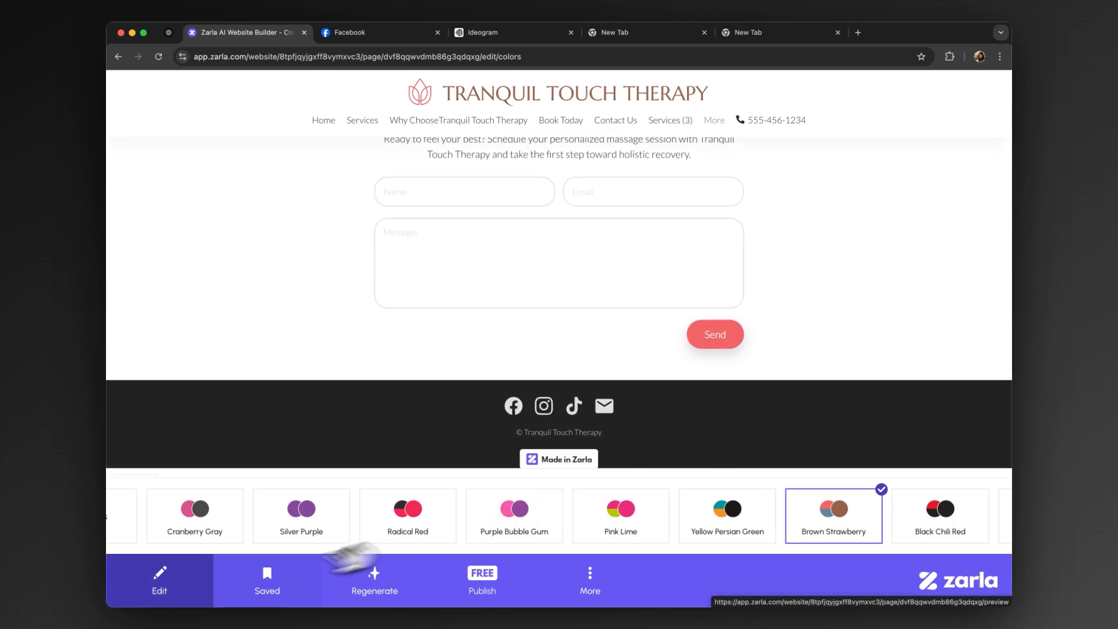
- Rename the header menu links for the why-choose section to "Why Choose TTT" and Services (3) to "Areas Serviced", and save them
{"action": "left_click", "coordinate": [172, 583]}
{"action": "left_click", "coordinate": [480, 92]}
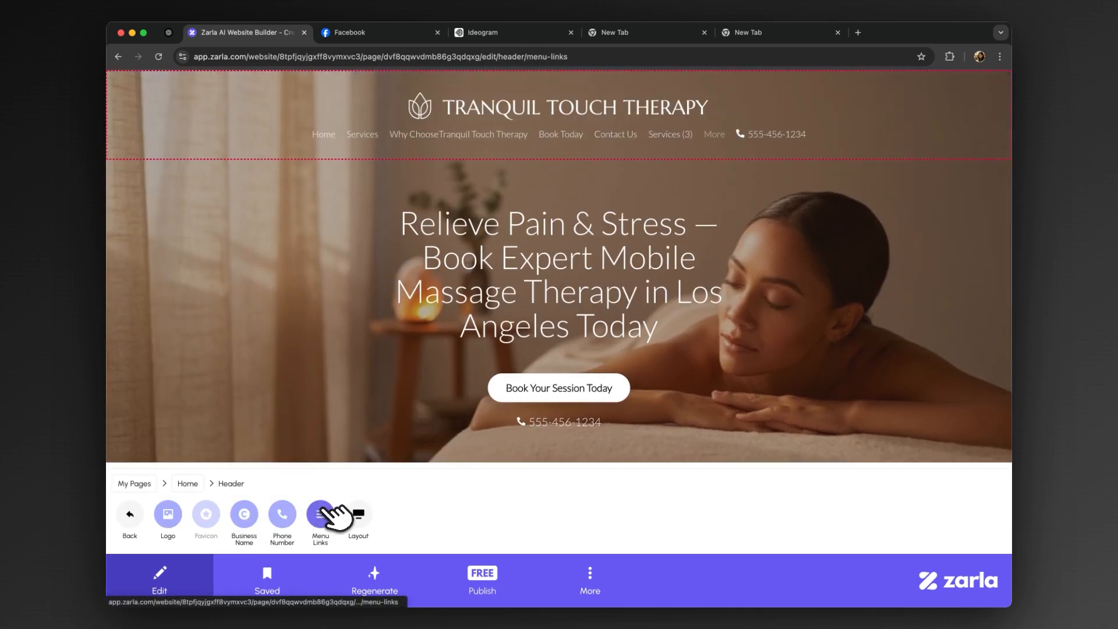
{"action": "left_click", "coordinate": [320, 514]}
{"action": "left_click_drag", "start_coordinate": [183, 344], "coordinate": [312, 356]}
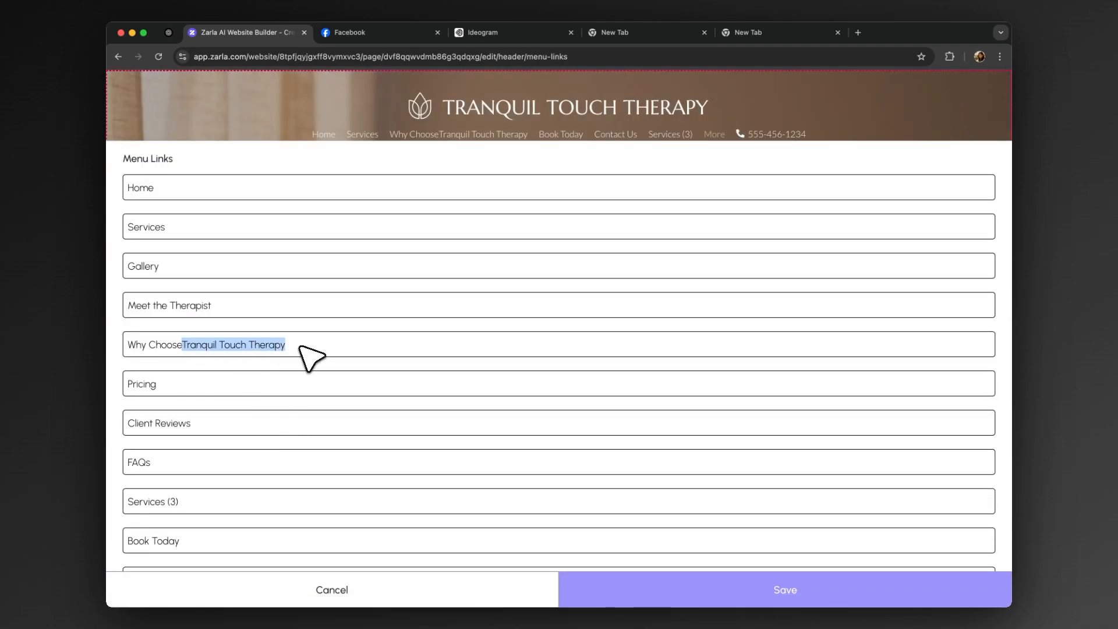
{"action": "key", "text": "BackSpace"}
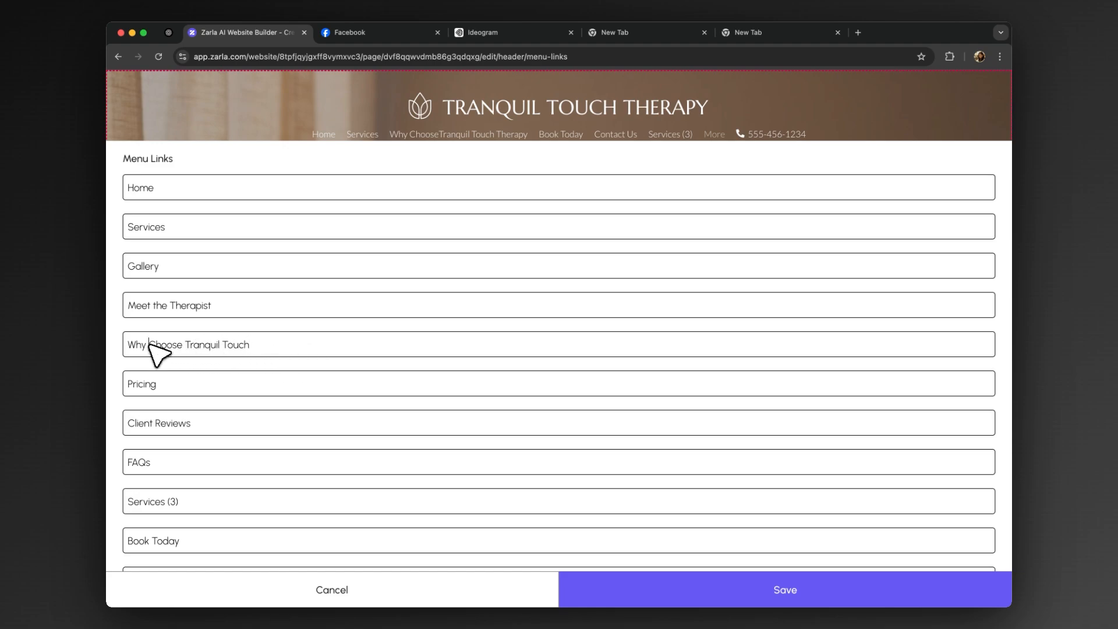
{"action": "scroll", "coordinate": [166, 379], "scroll_direction": "down", "scroll_amount": 1}
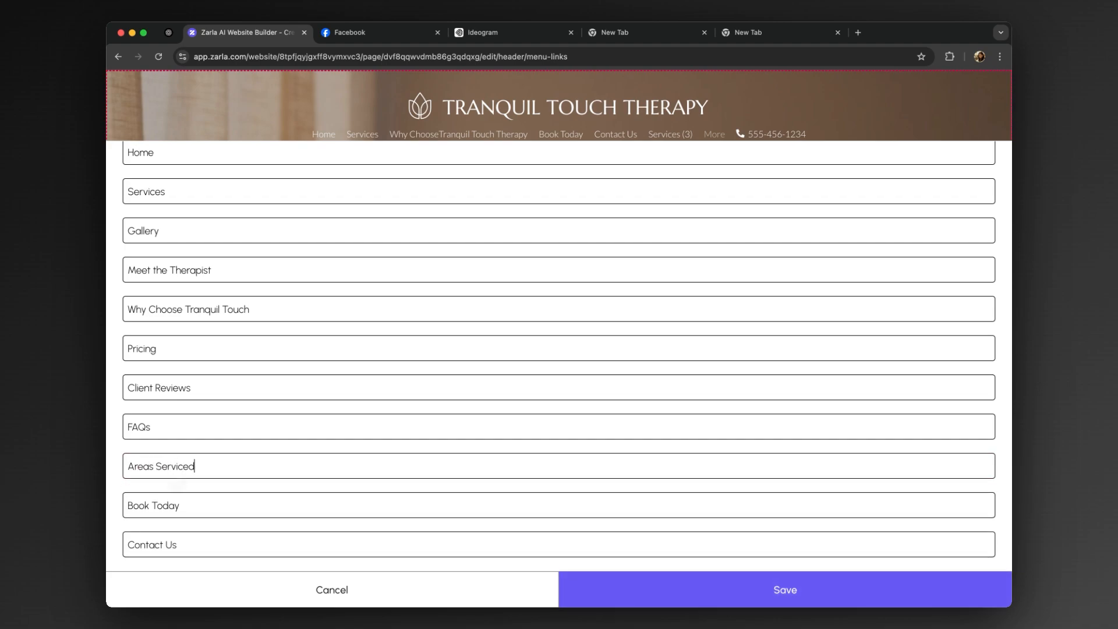
{"action": "left_click", "coordinate": [628, 588]}
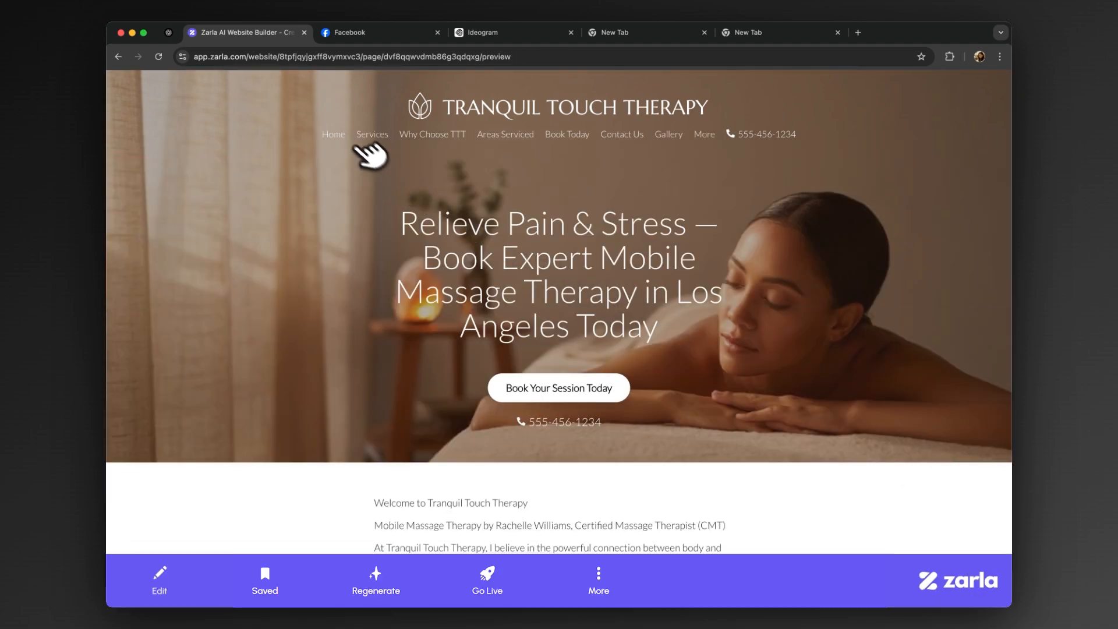
- Review the website preview from the header menu through every home page section down to the contact form and footer
{"action": "mouse_move", "coordinate": [375, 133]}
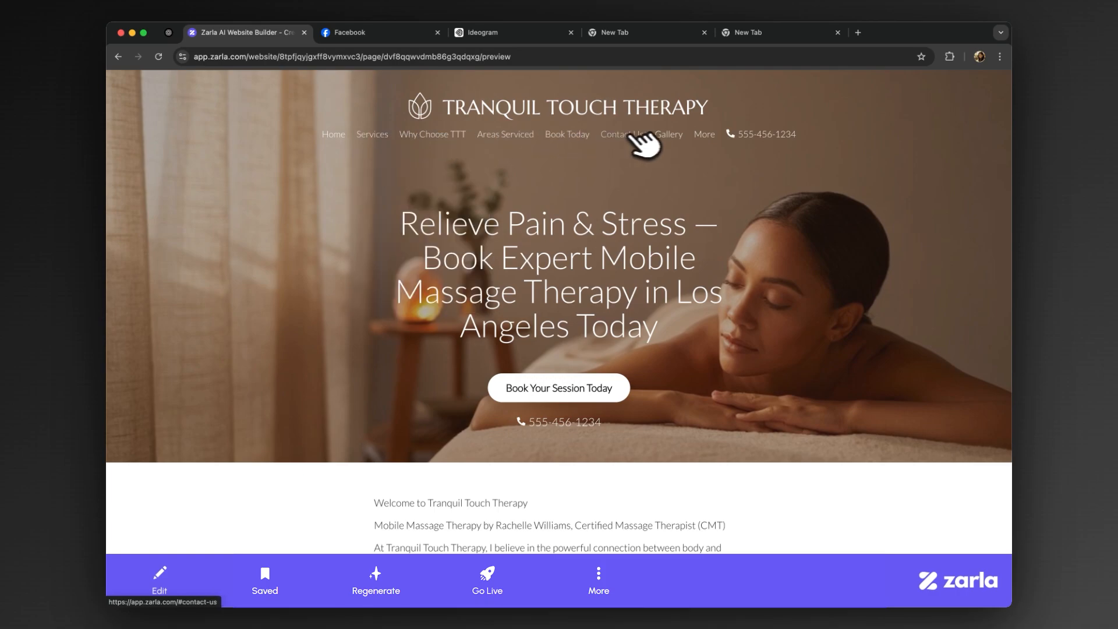
{"action": "scroll", "coordinate": [916, 217], "scroll_direction": "down", "scroll_amount": 10}
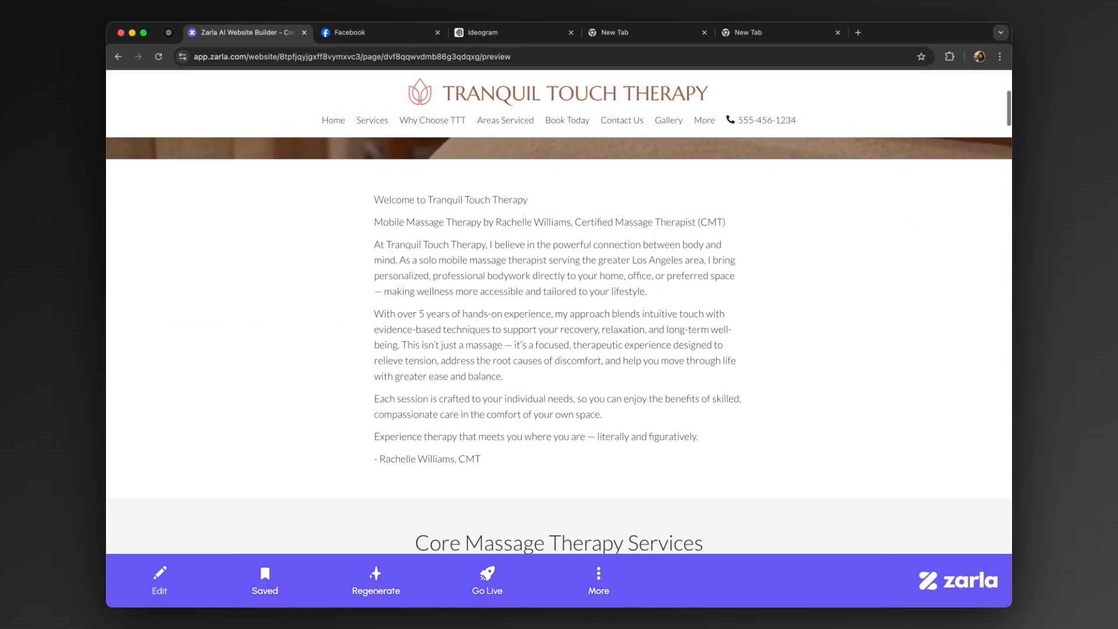
{"action": "scroll", "coordinate": [559, 344], "scroll_direction": "down", "scroll_amount": 7}
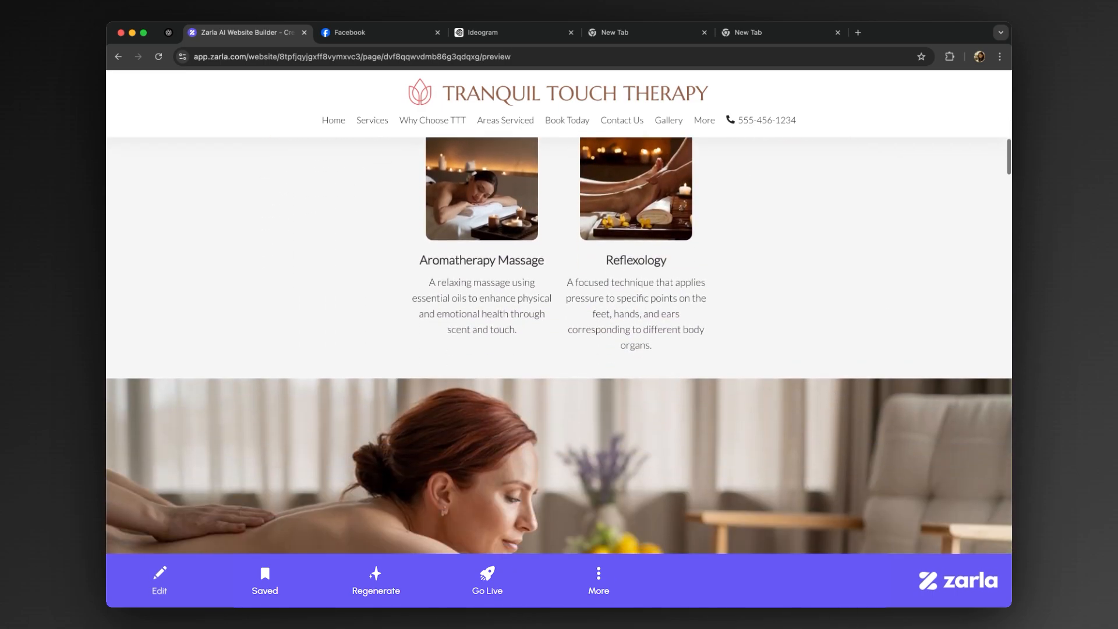
{"action": "scroll", "coordinate": [559, 344], "scroll_direction": "down", "scroll_amount": 10}
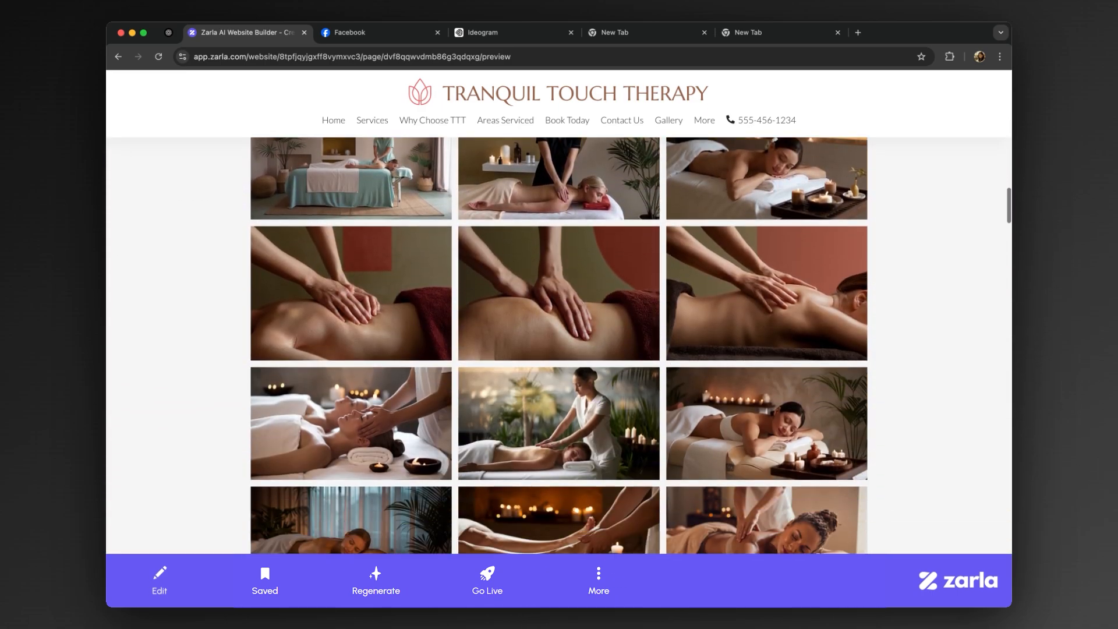
{"action": "scroll", "coordinate": [559, 344], "scroll_direction": "down", "scroll_amount": 12}
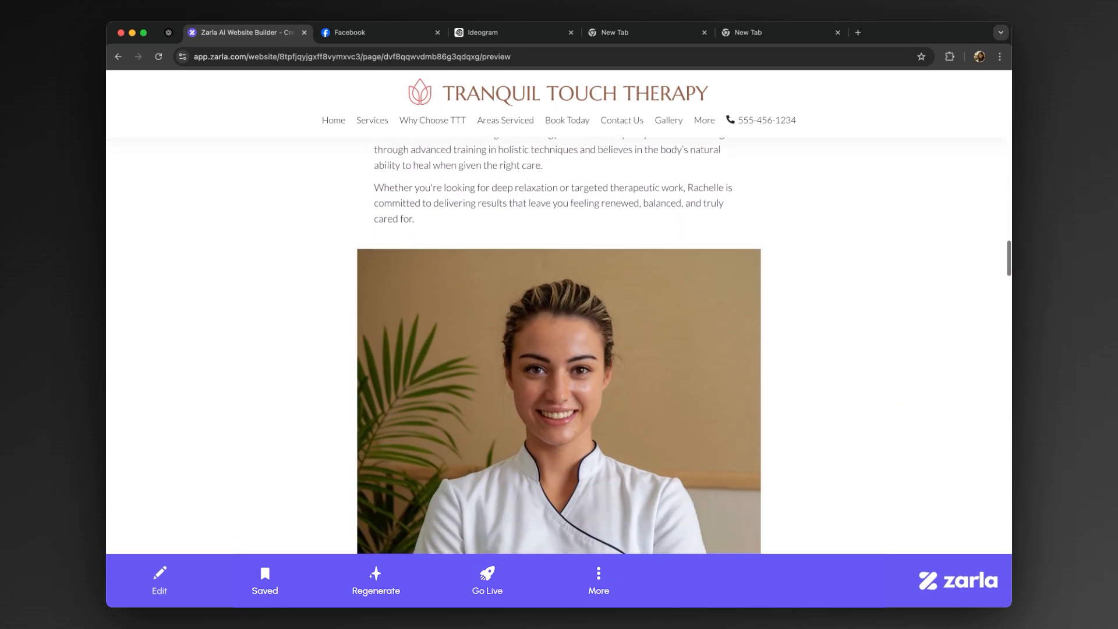
{"action": "scroll", "coordinate": [559, 344], "scroll_direction": "down", "scroll_amount": 12}
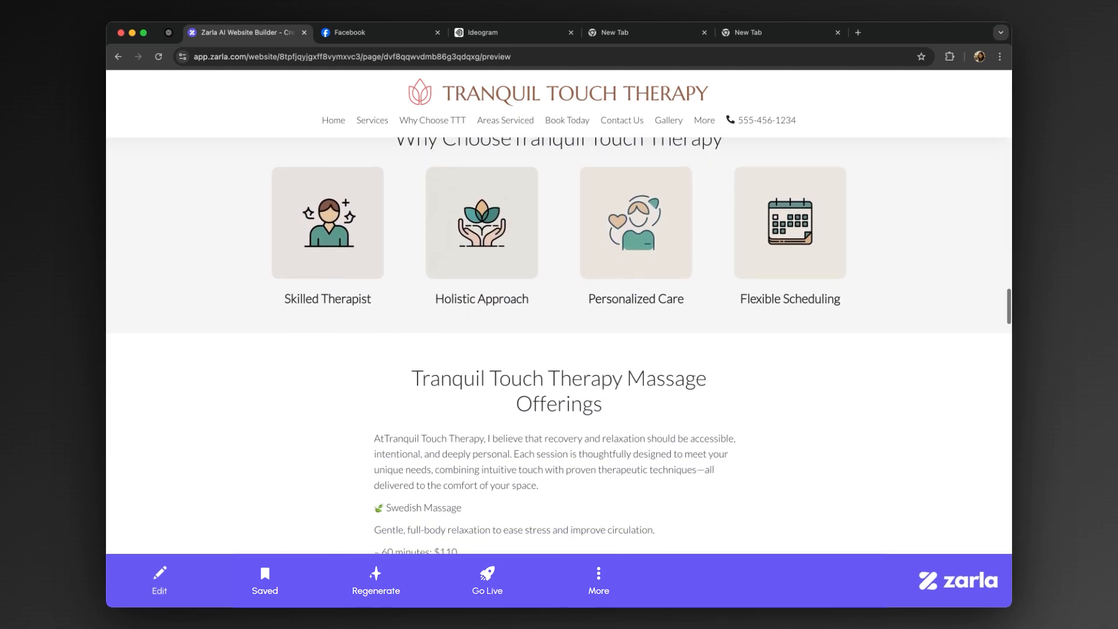
{"action": "scroll", "coordinate": [559, 344], "scroll_direction": "down", "scroll_amount": 15}
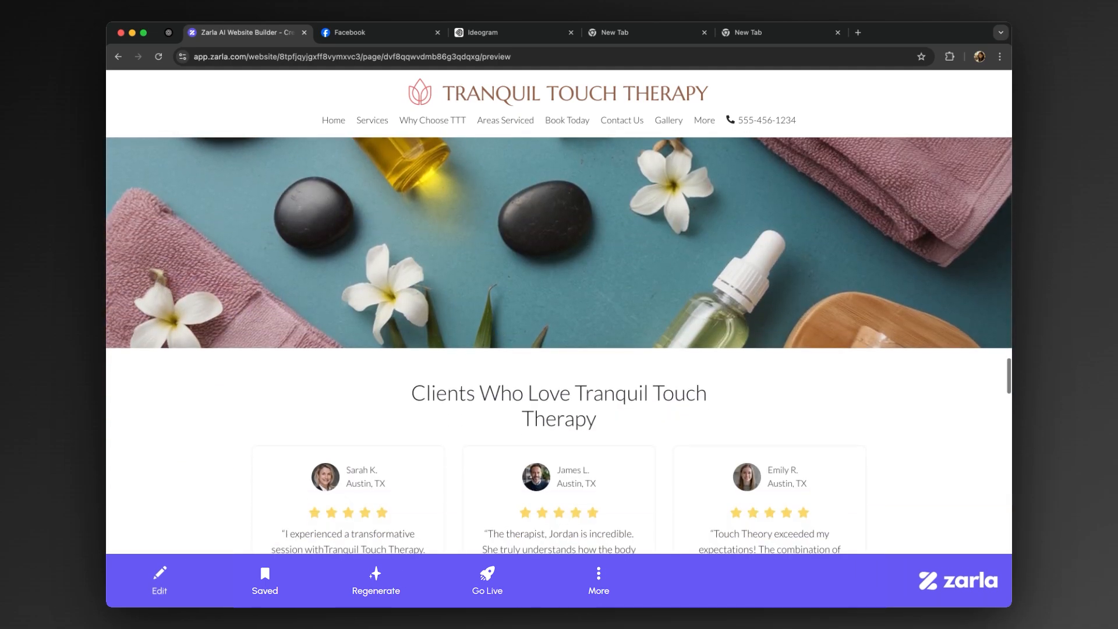
{"action": "scroll", "coordinate": [559, 344], "scroll_direction": "down", "scroll_amount": 15}
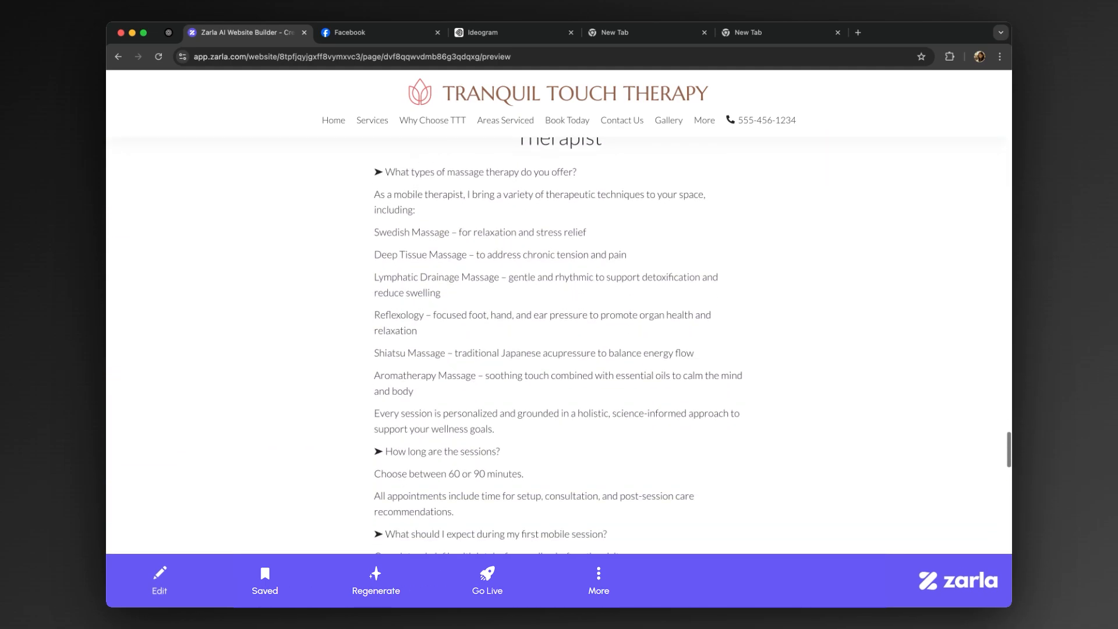
{"action": "scroll", "coordinate": [559, 344], "scroll_direction": "down", "scroll_amount": 15}
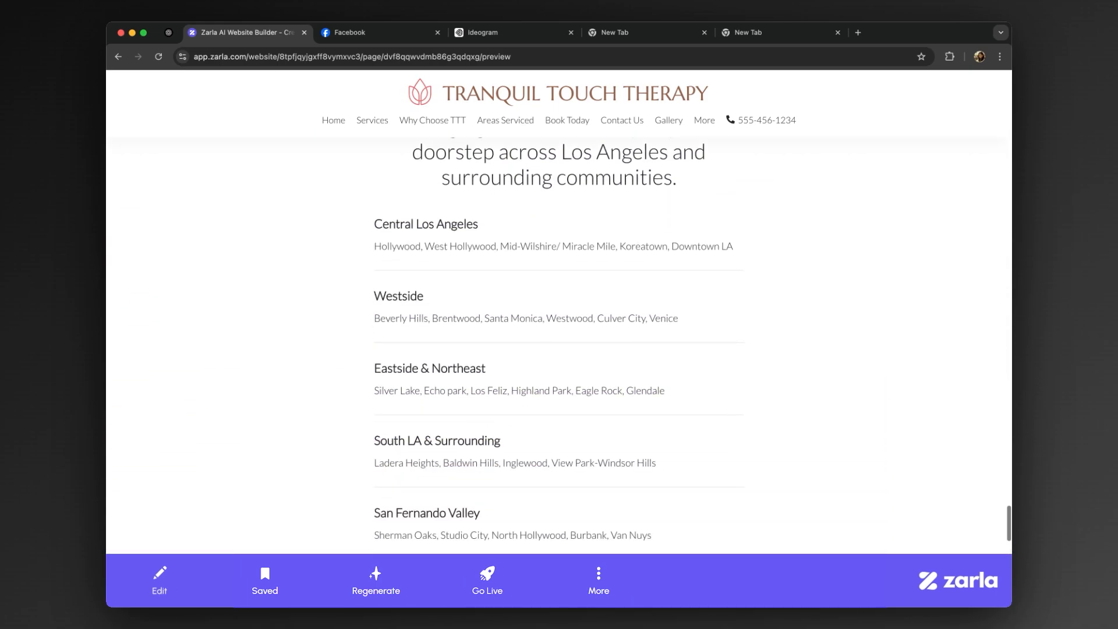
{"action": "scroll", "coordinate": [897, 224], "scroll_direction": "down", "scroll_amount": 8}
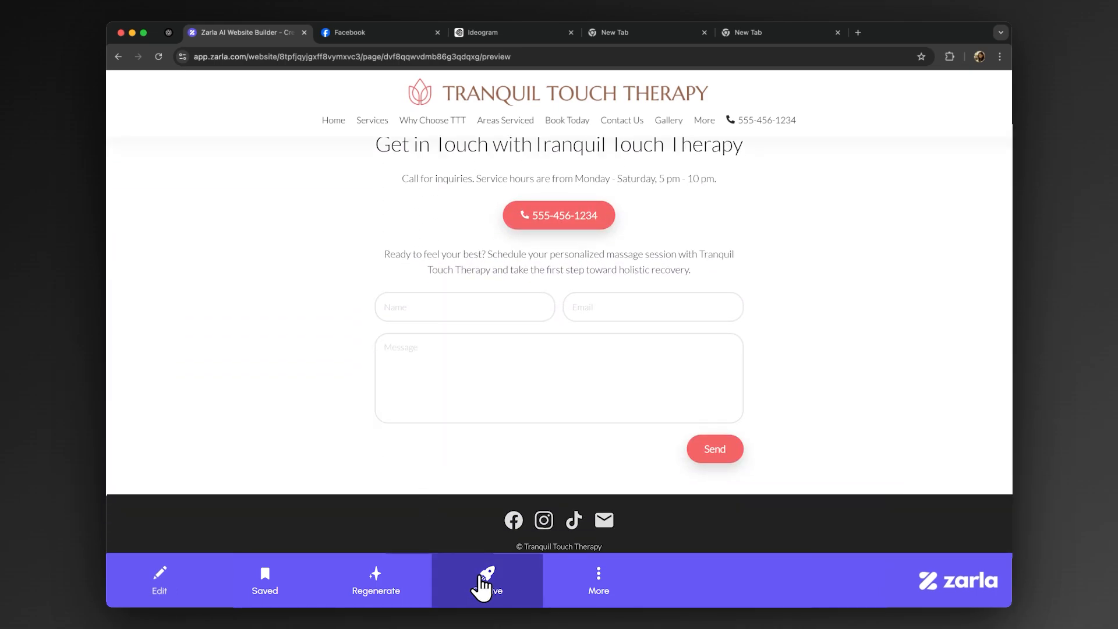
- Start taking the finished Tranquil Touch Therapy website live
{"action": "left_click", "coordinate": [485, 583]}
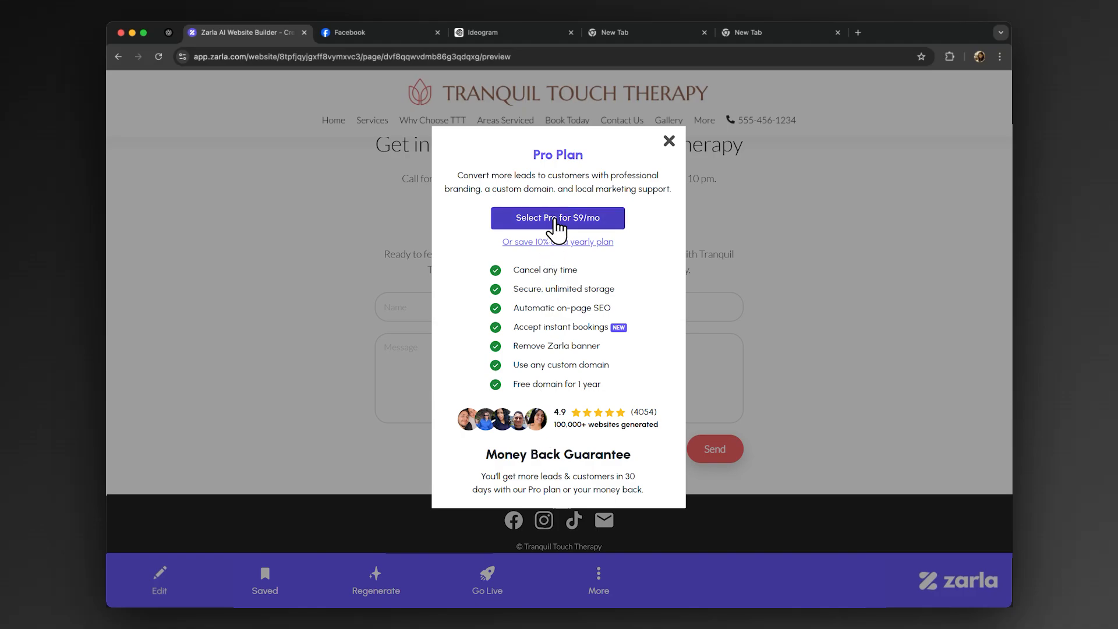